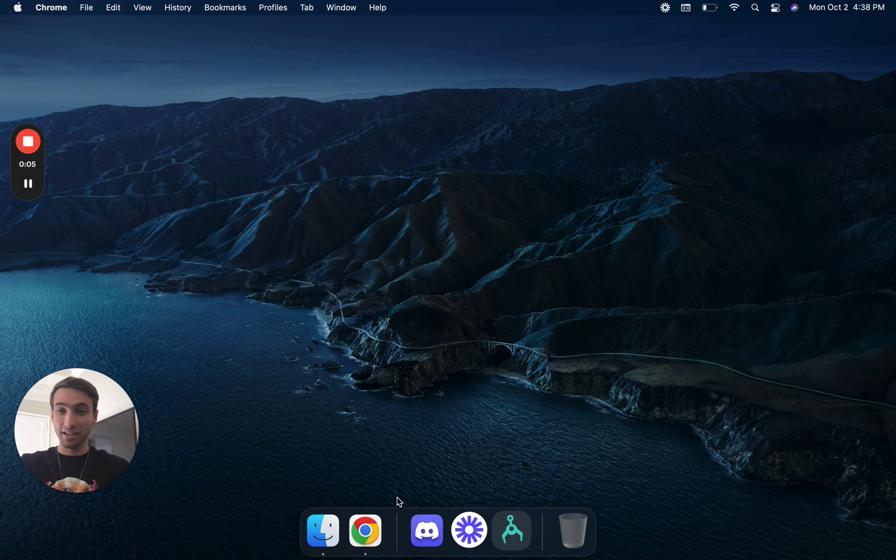
- Launch Chrome and search Google for 'leonardo ai'
left_click(366, 534)
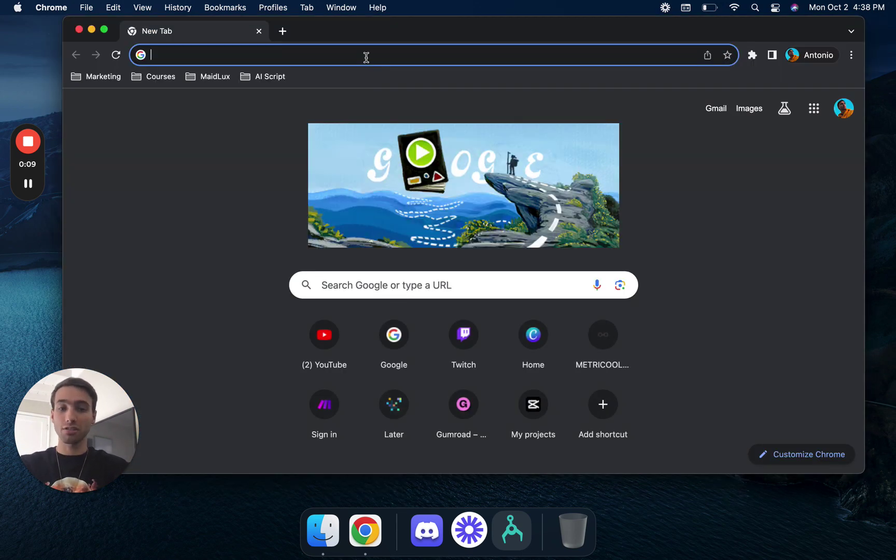
type("leonardo ")
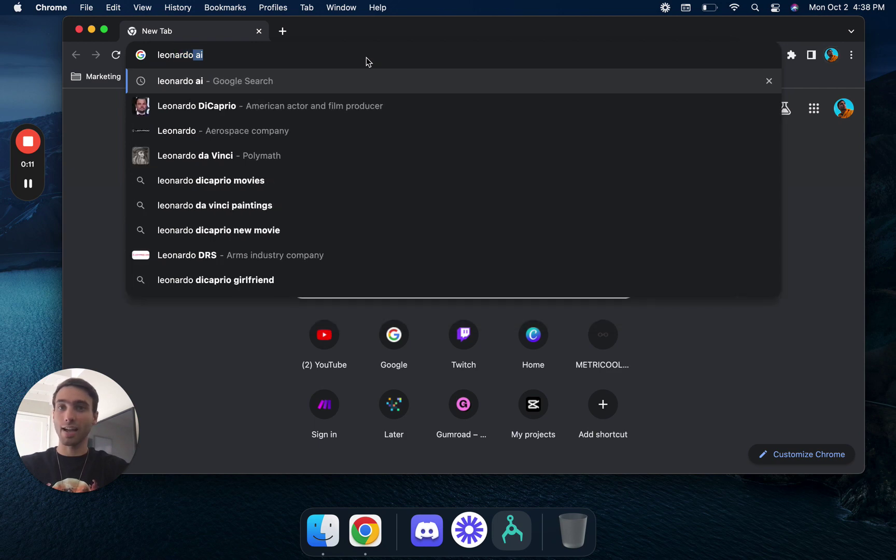
type("ai")
key("Return")
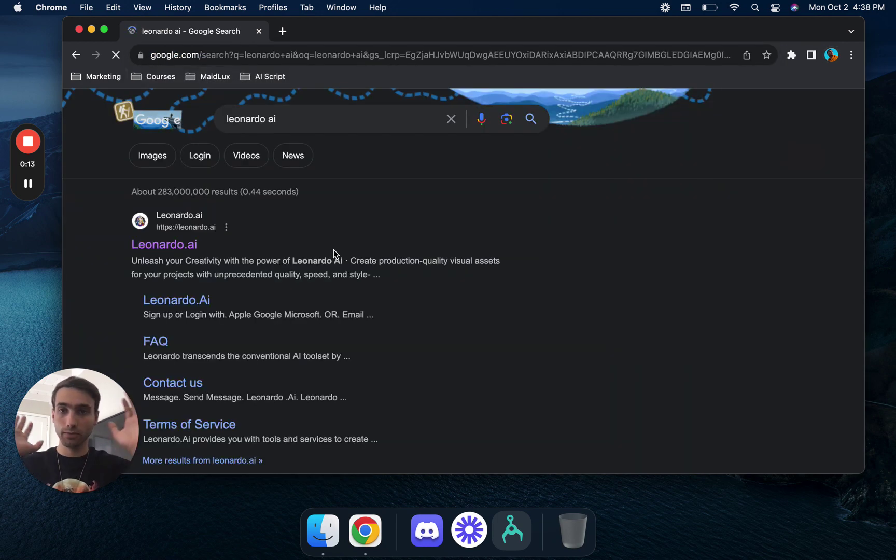
- Join Leonardo.ai early access with a first name and email, then request instant access
left_click(160, 244)
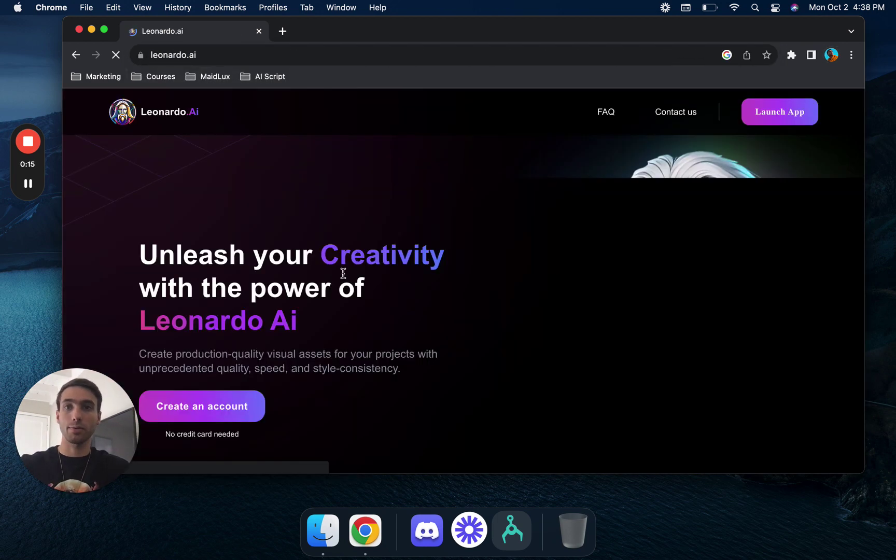
left_click(776, 112)
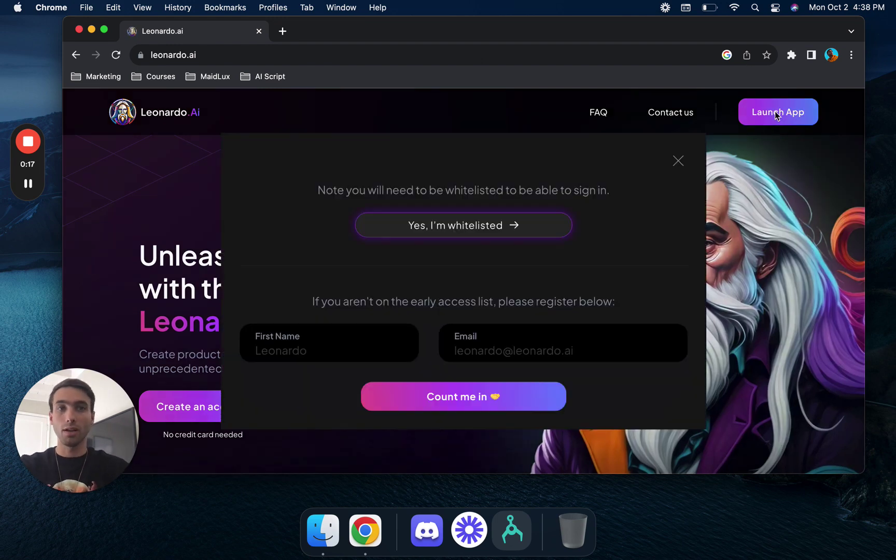
left_click(362, 346)
type("antonio")
key("Tab")
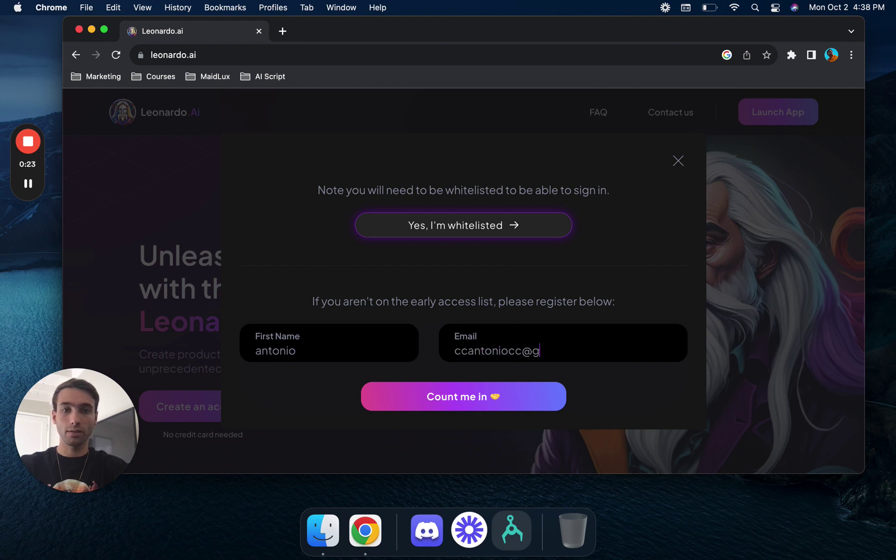
key("Return")
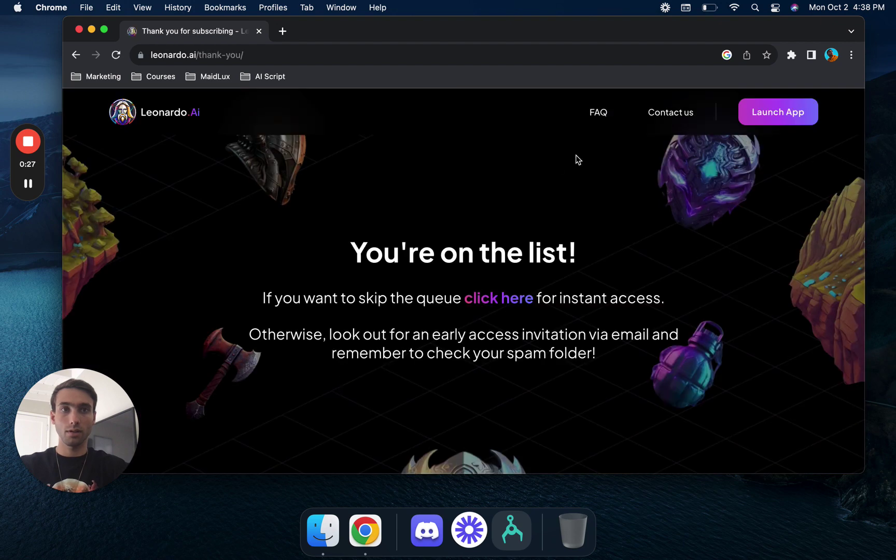
left_click(507, 300)
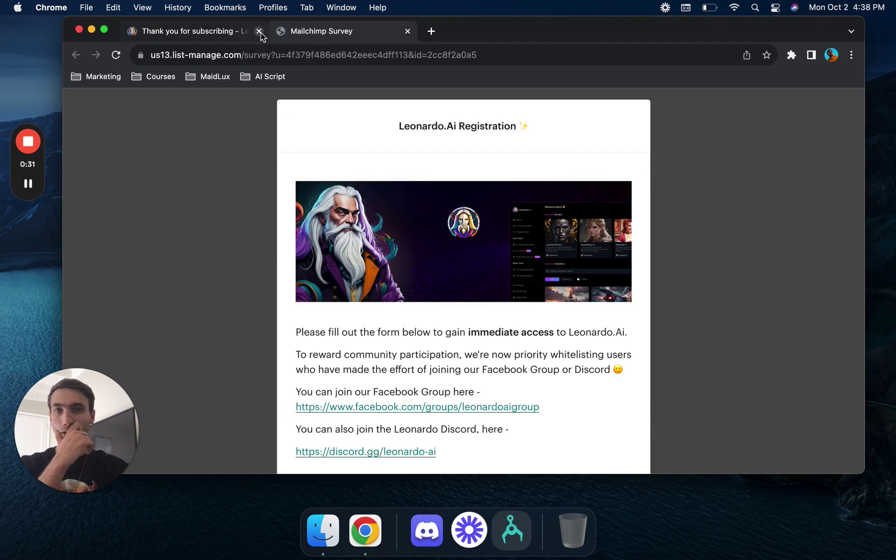
- Close the thank-you tab and start a fresh browser tab
left_click(259, 32)
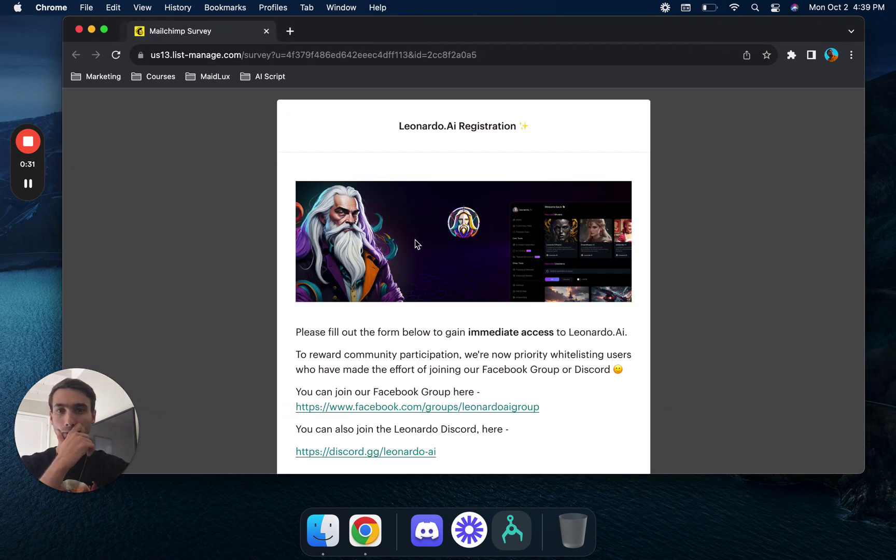
scroll(418, 257, "down", 2)
scroll(417, 260, "down", 5)
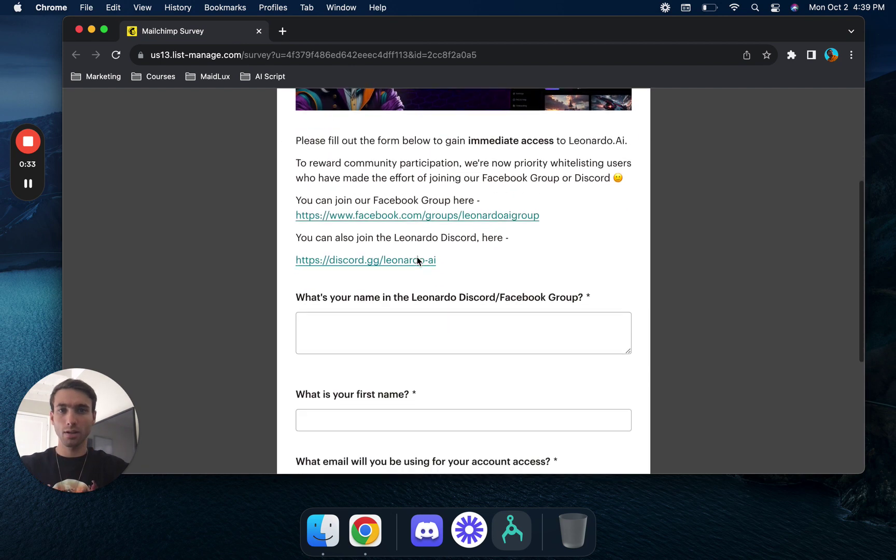
scroll(416, 257, "up", 5)
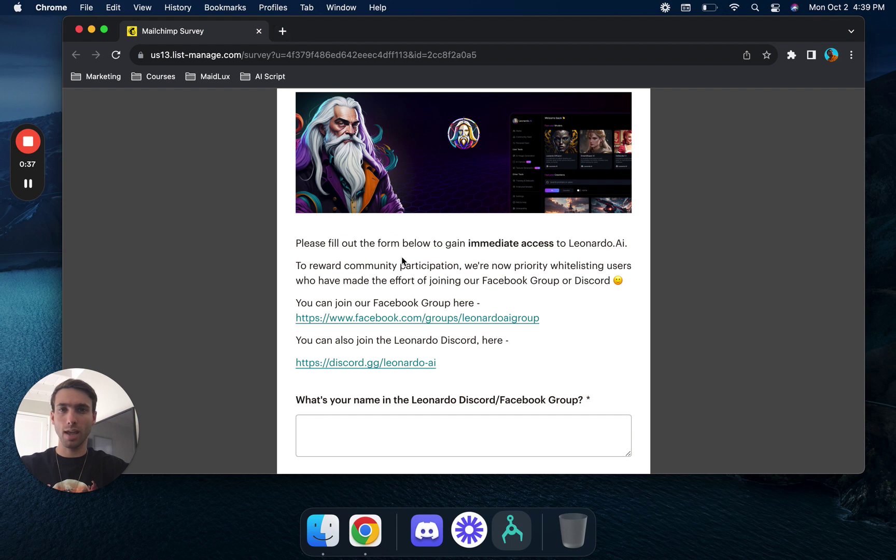
left_click(283, 31)
- Search 'leonar' again and reach the Leonardo login via 'Yes, I'm whitelisted'
type("leonar")
key("Return")
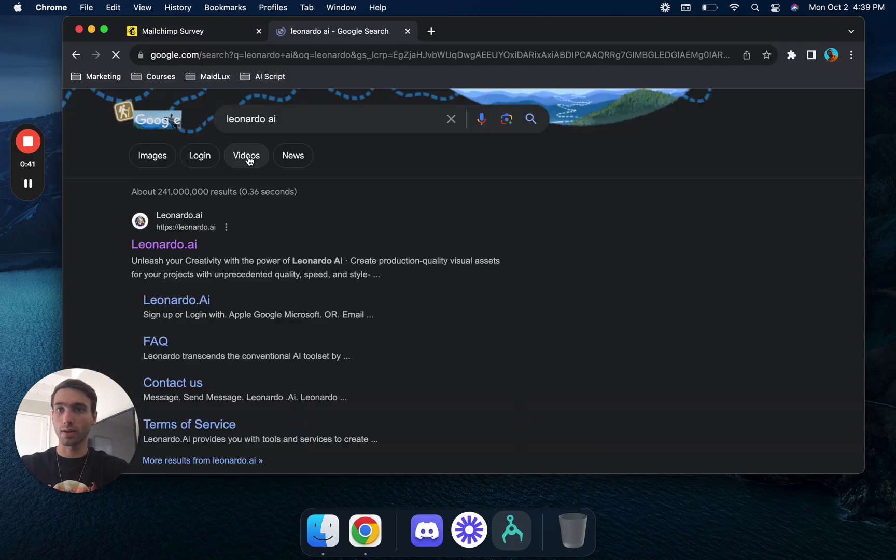
left_click(191, 247)
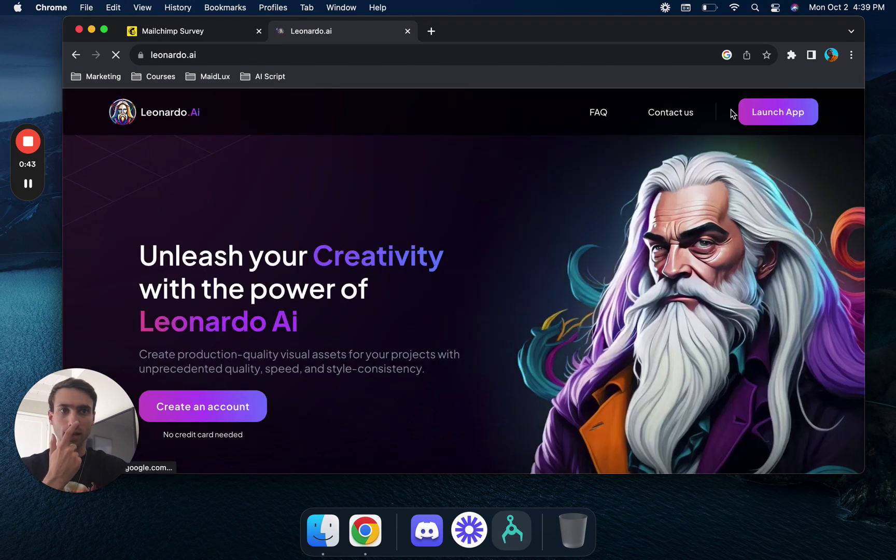
left_click(766, 113)
left_click(482, 231)
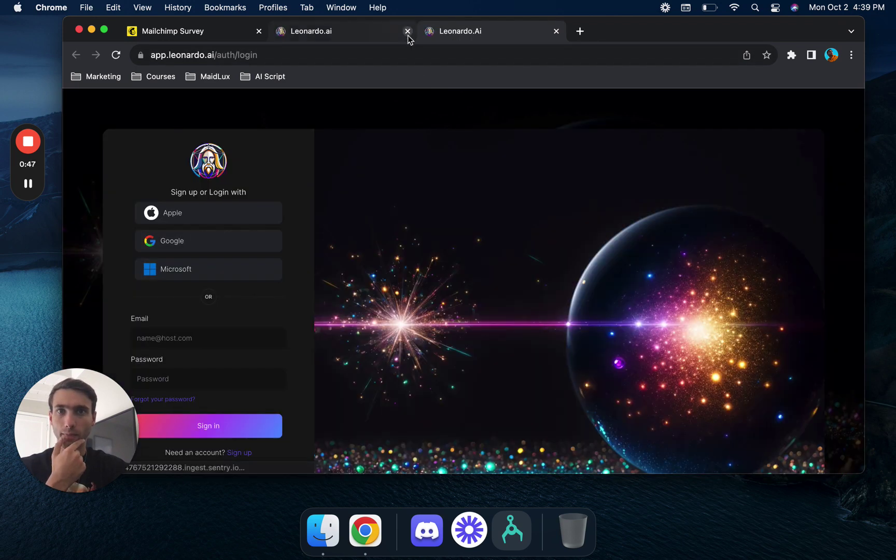
left_click(407, 31)
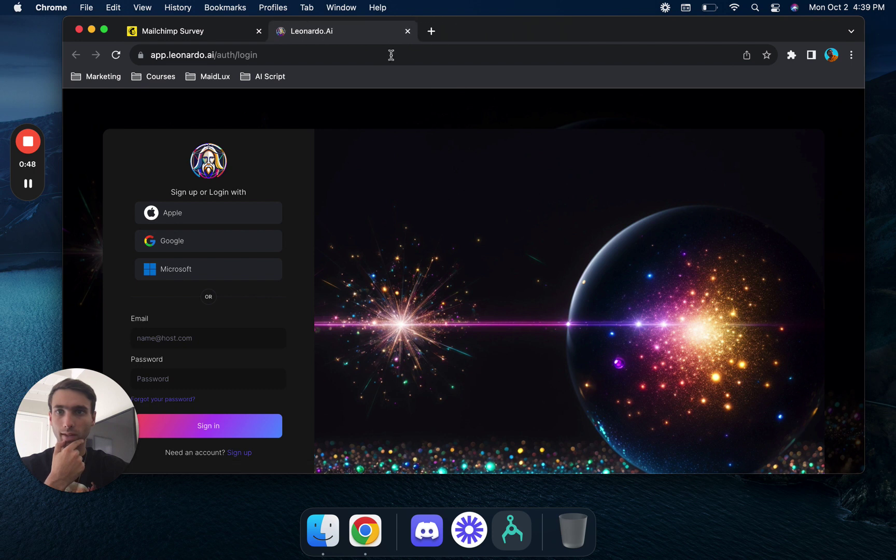
- Try the saved email and account password, then sign in with a Google account instead
left_click(196, 338)
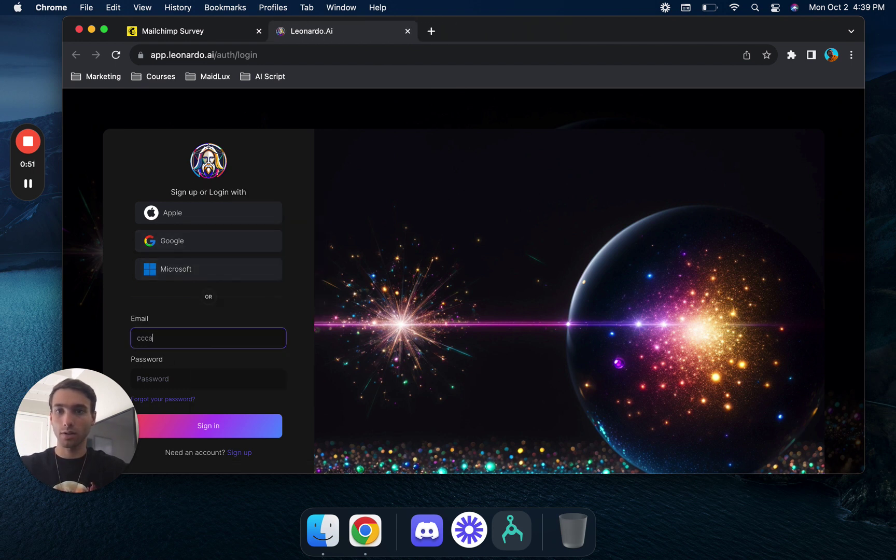
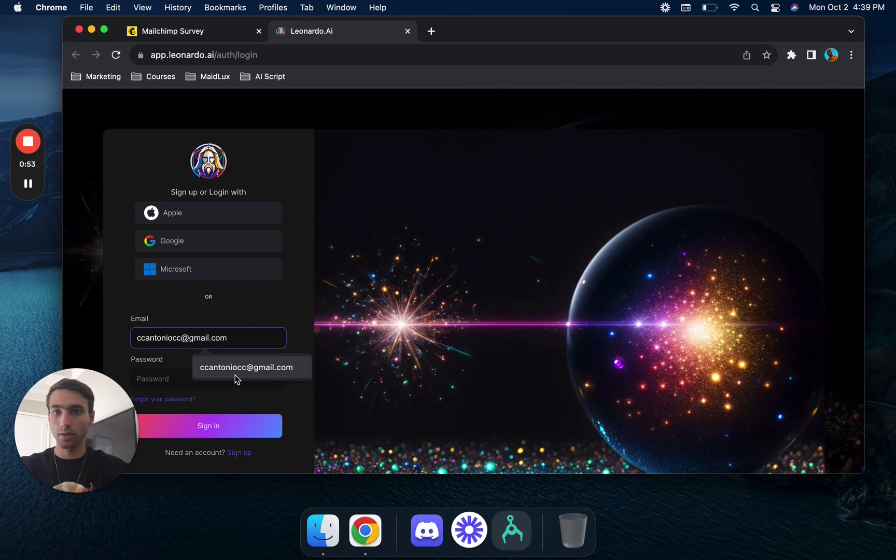
left_click(237, 372)
left_click(210, 375)
type("••")
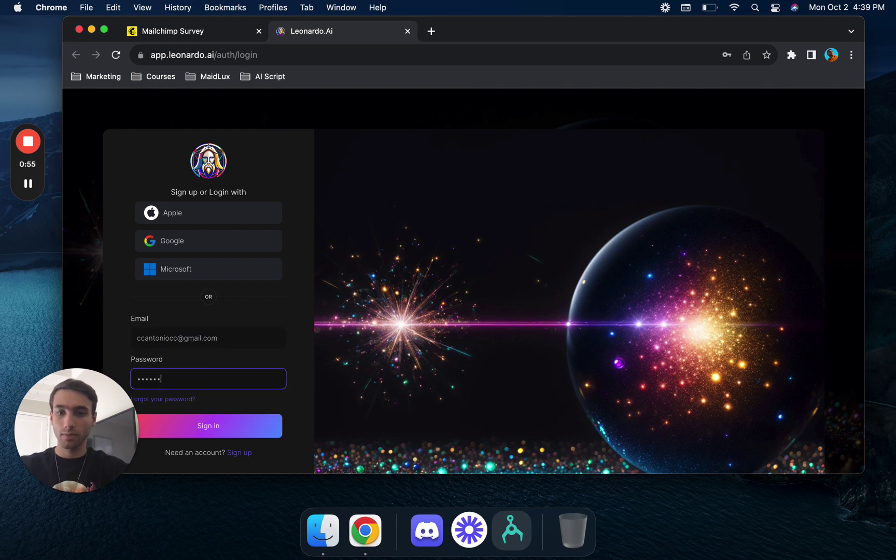
type("•••••••")
key("Return")
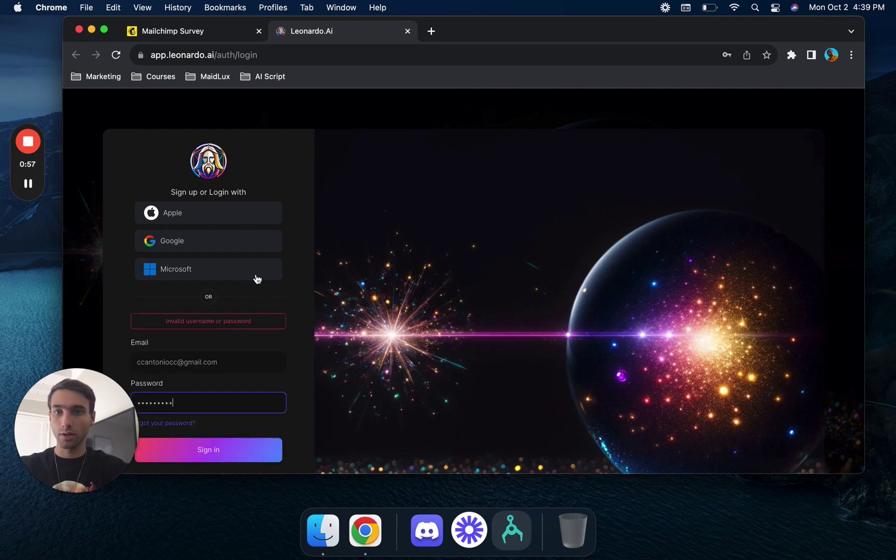
left_click(220, 248)
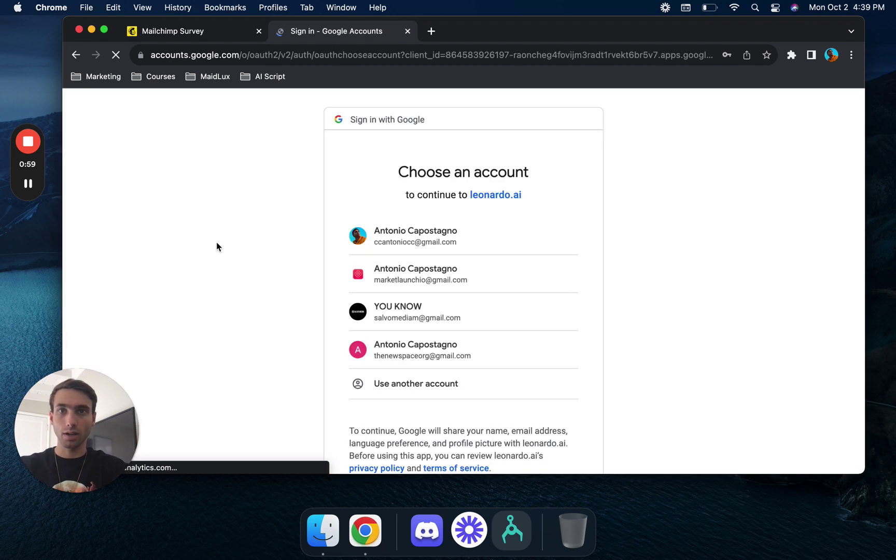
left_click(432, 240)
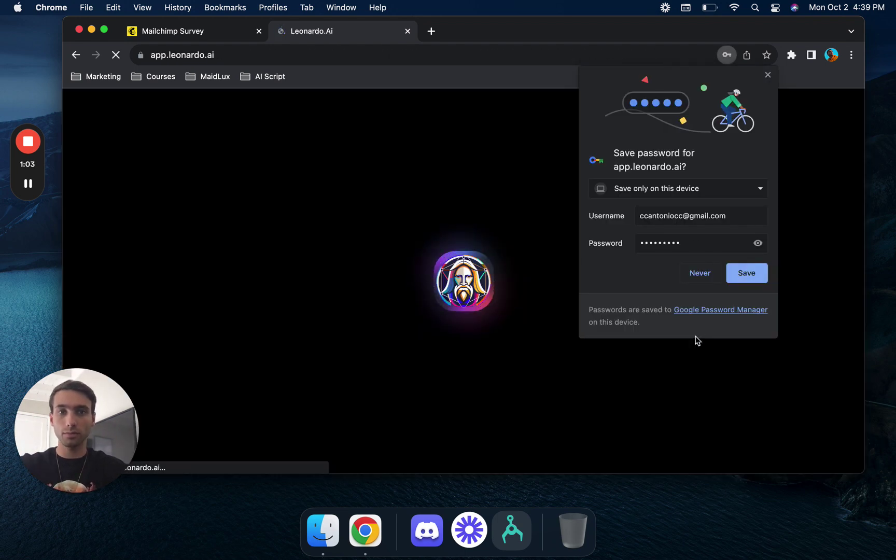
- Save the password in Chrome, close the survey tab, and finish the Welcome tour
left_click(747, 274)
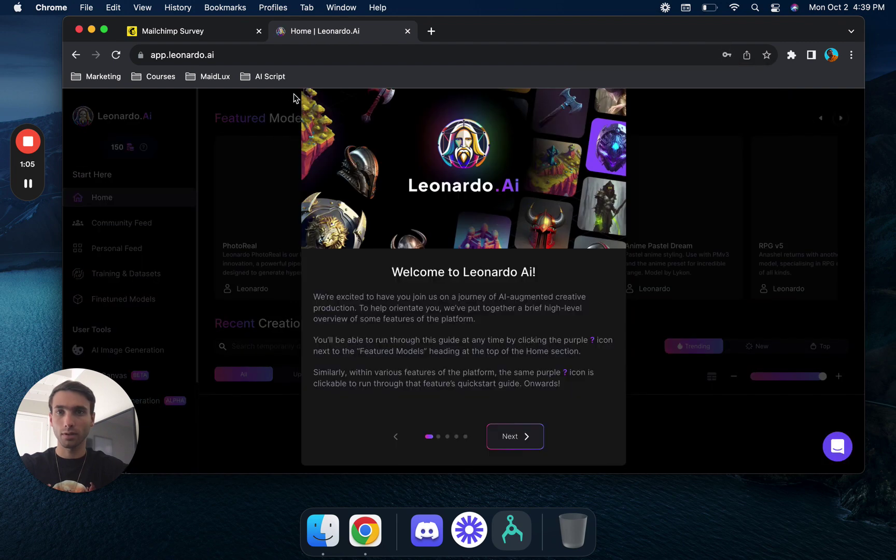
left_click(259, 31)
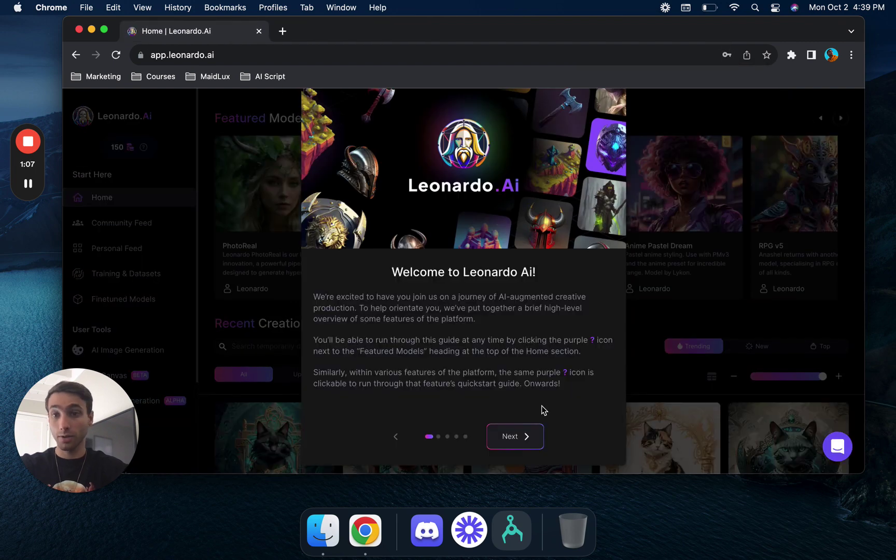
left_click(528, 436)
left_click(525, 436)
left_click(525, 435)
left_click(525, 436)
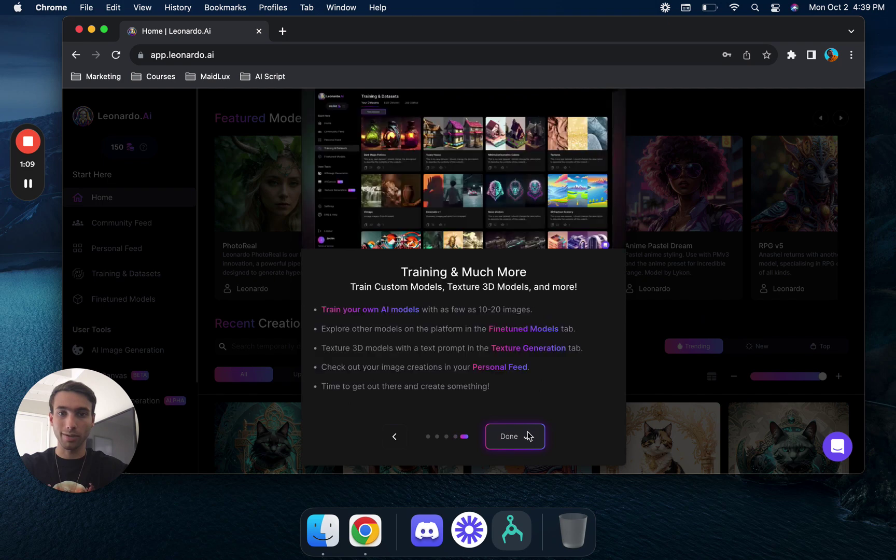
left_click(525, 436)
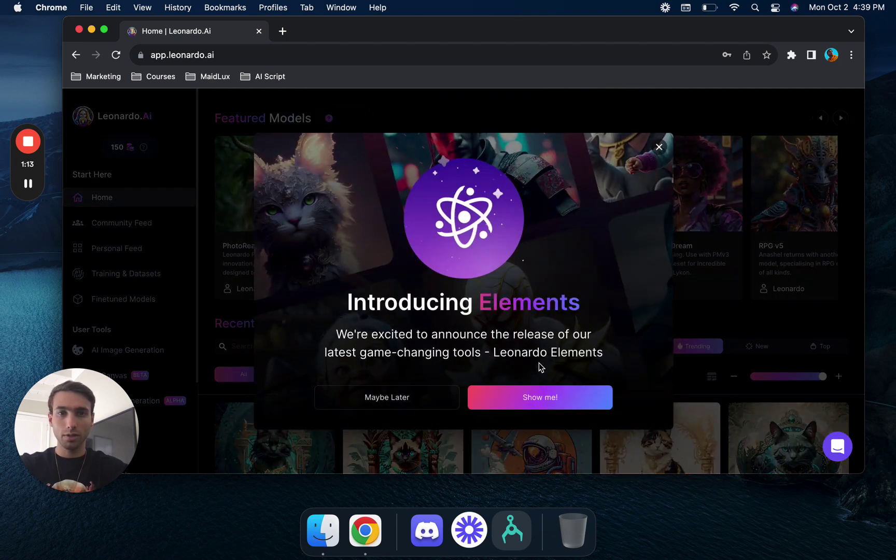
- Step through the Elements and image generation tour and dismiss the Alchemy announcement
left_click(532, 398)
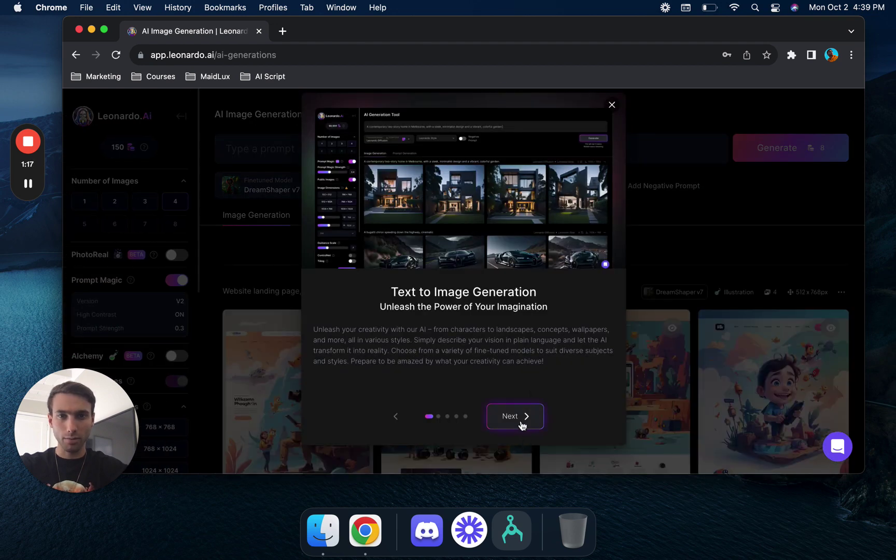
left_click(521, 424)
left_click(521, 424)
left_click(521, 424)
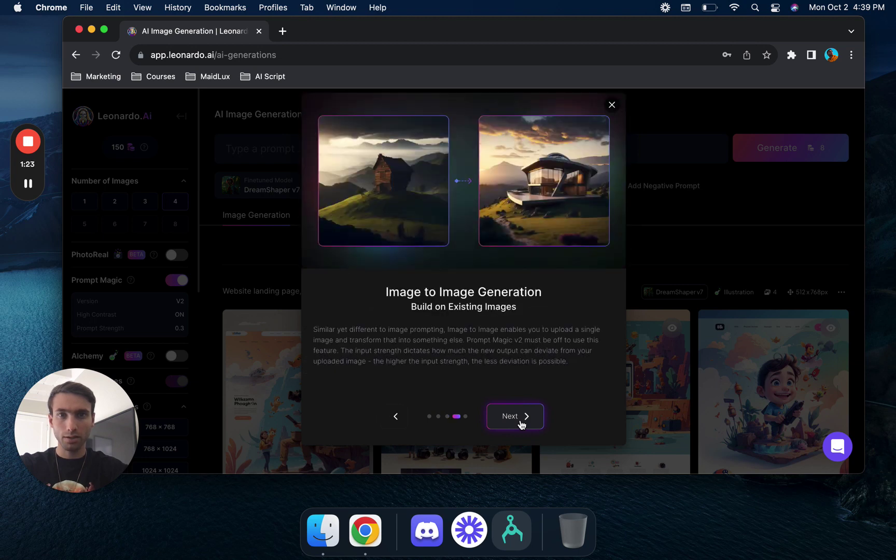
left_click(522, 425)
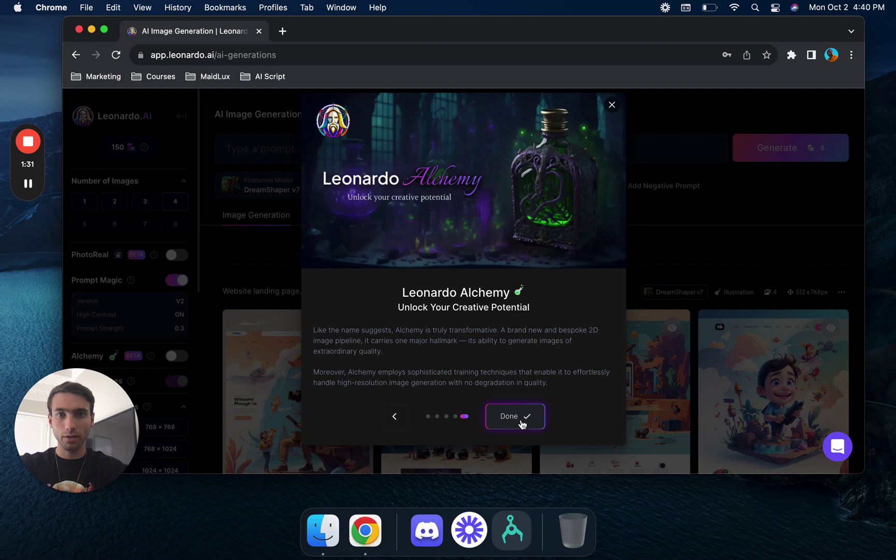
left_click(522, 424)
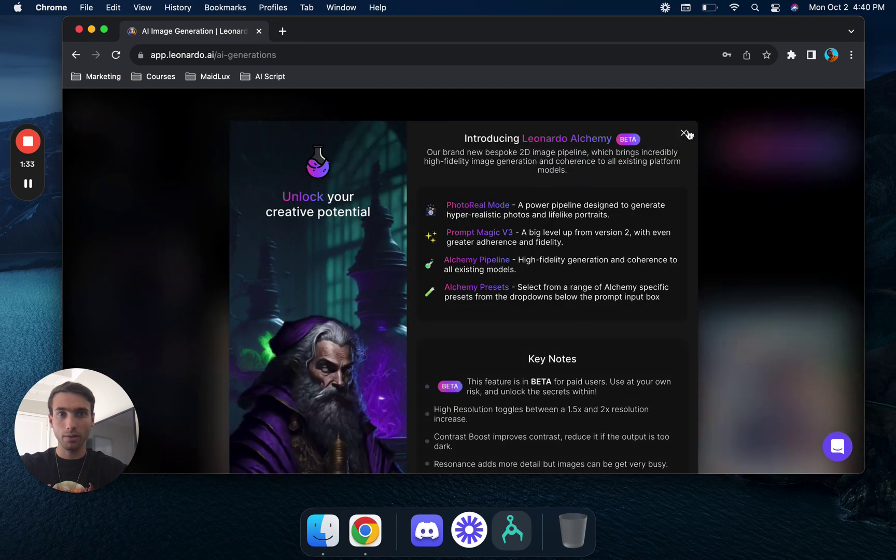
left_click(685, 134)
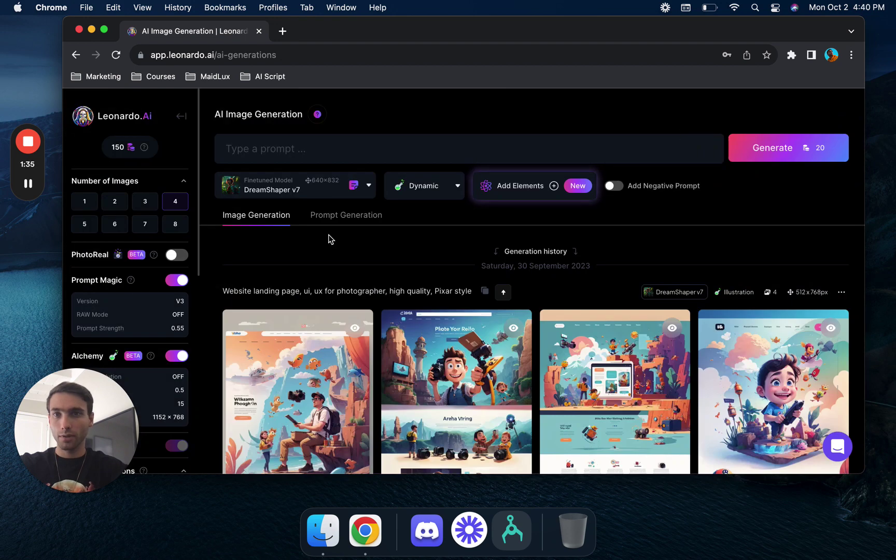
- Go through the Elements intro, search Elements for 'spunk', and close the picker without adding any
left_click(576, 187)
scroll(605, 392, "down", 3)
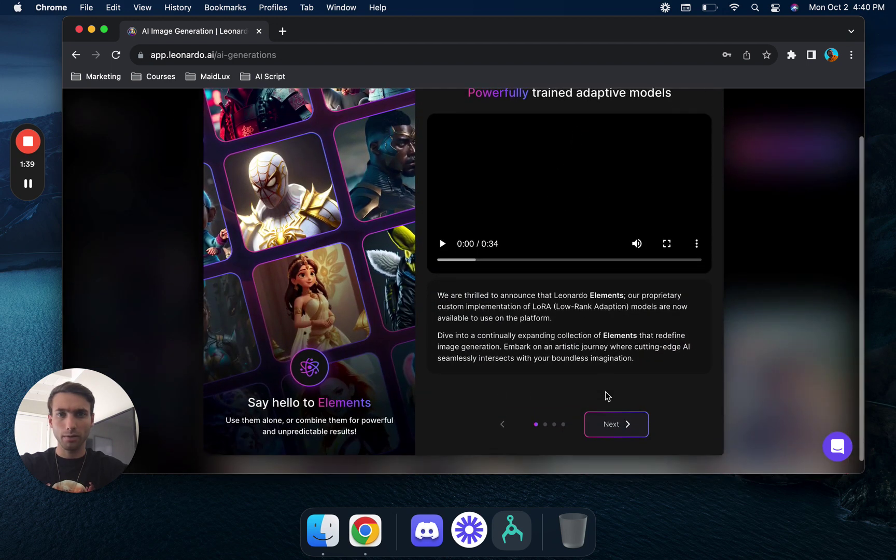
left_click(616, 434)
left_click(617, 435)
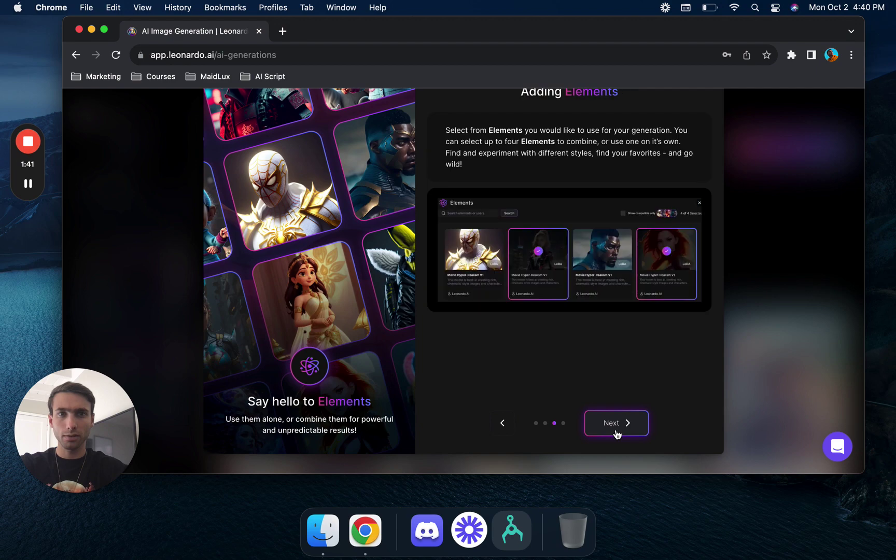
left_click(617, 433)
left_click(616, 432)
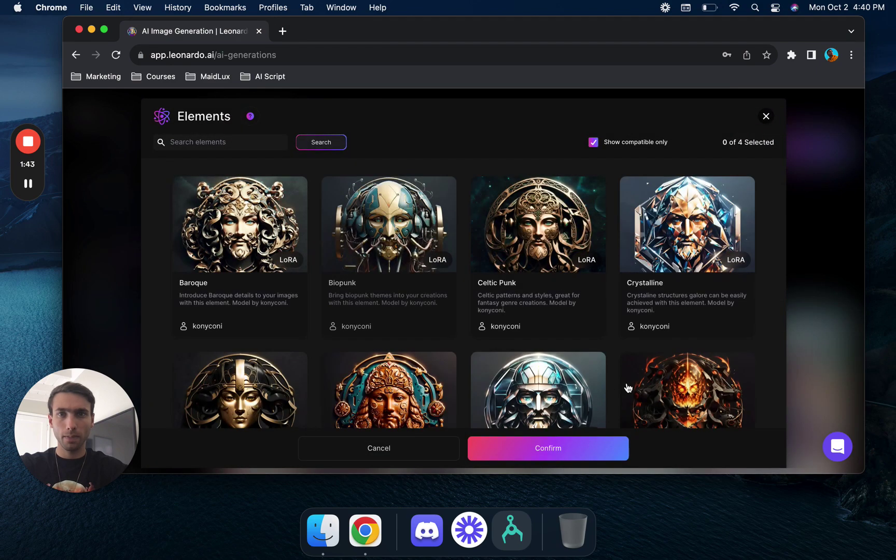
scroll(518, 419, "down", 1)
scroll(519, 420, "down", 10)
scroll(520, 415, "up", 10)
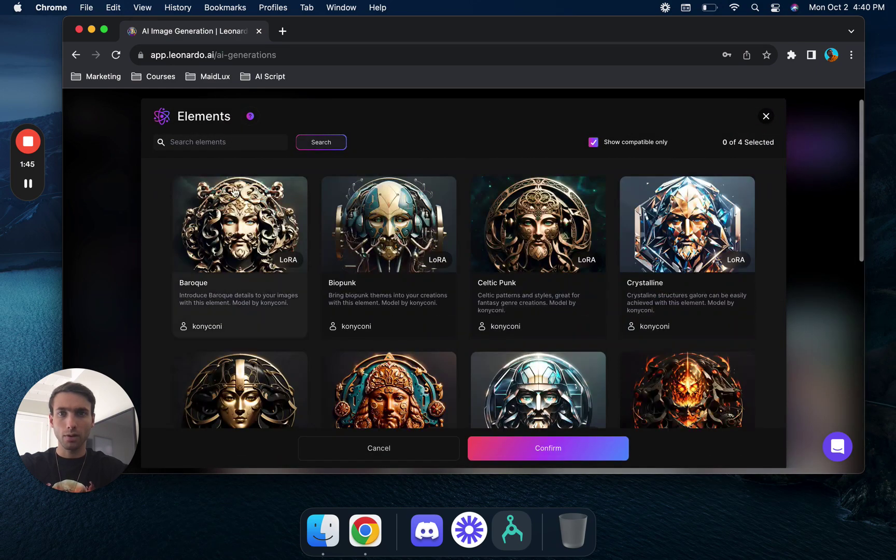
left_click(246, 141)
type("spunk")
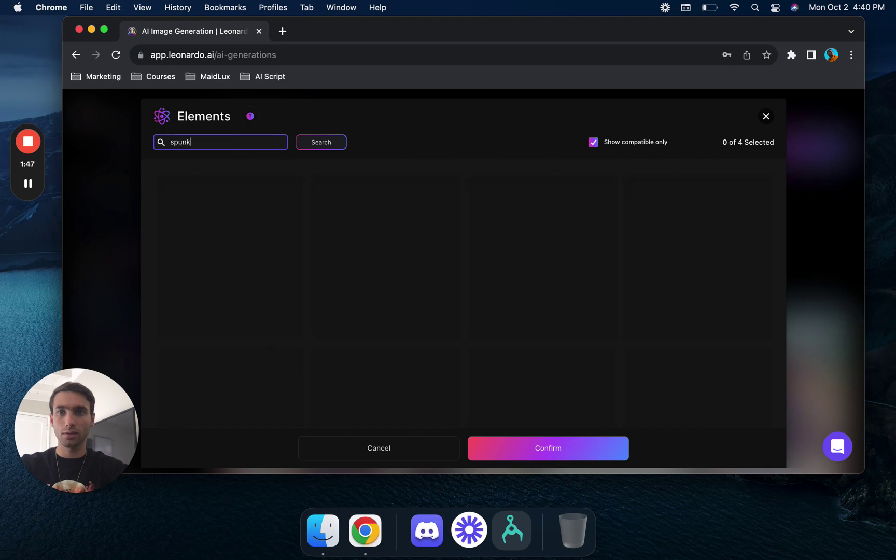
left_click(766, 116)
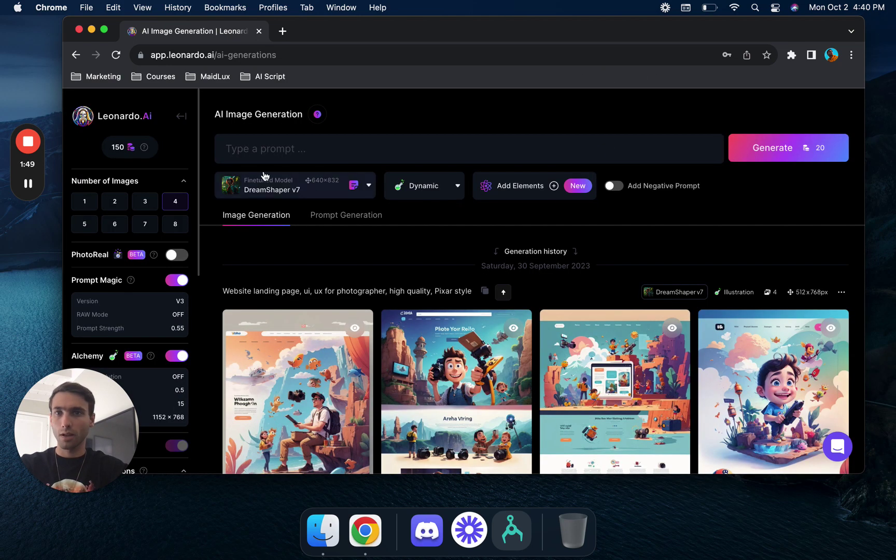
- Keep DreamShaper v7, switch the style from Dynamic to Anime, and set 8 images
left_click(304, 154)
left_click(303, 190)
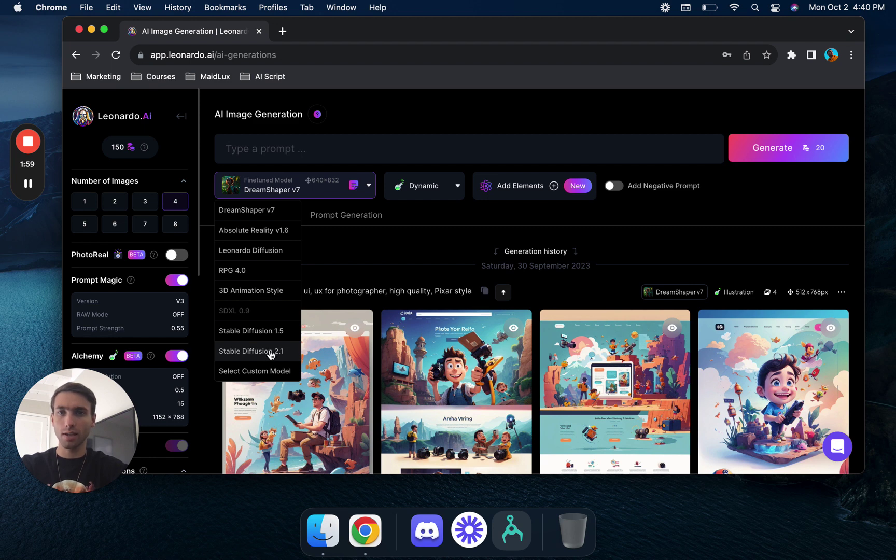
left_click(270, 212)
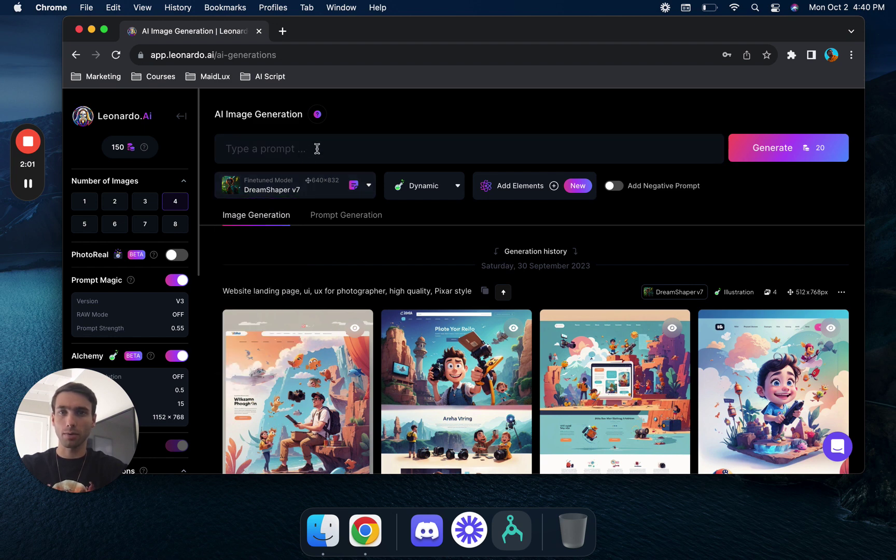
left_click(317, 149)
left_click(440, 192)
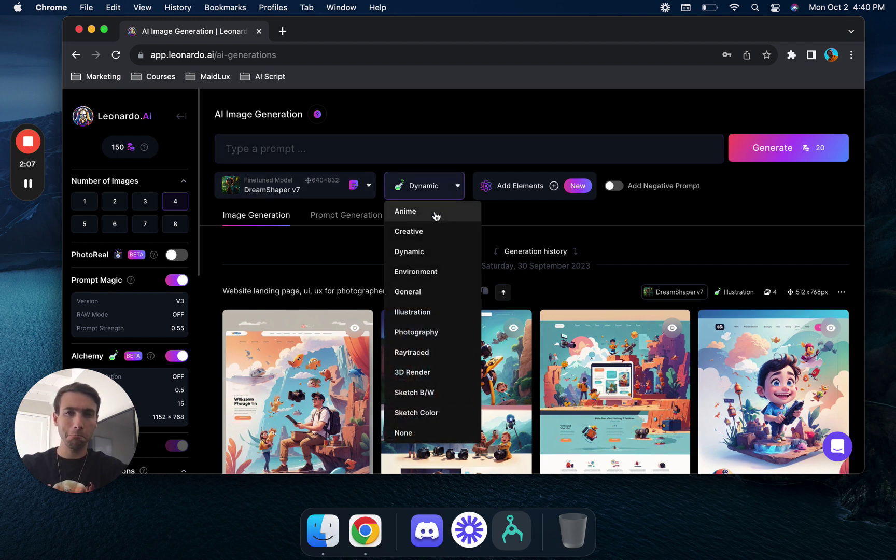
left_click(436, 213)
left_click(390, 157)
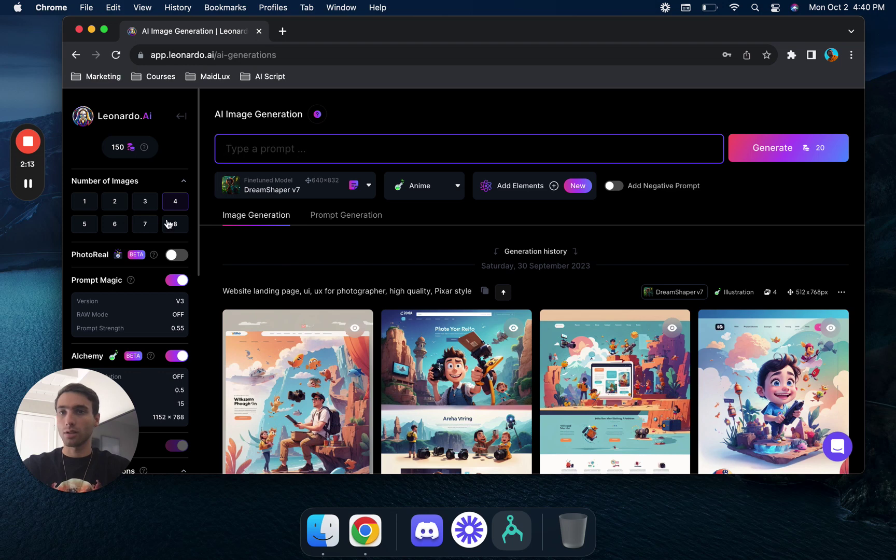
left_click(176, 224)
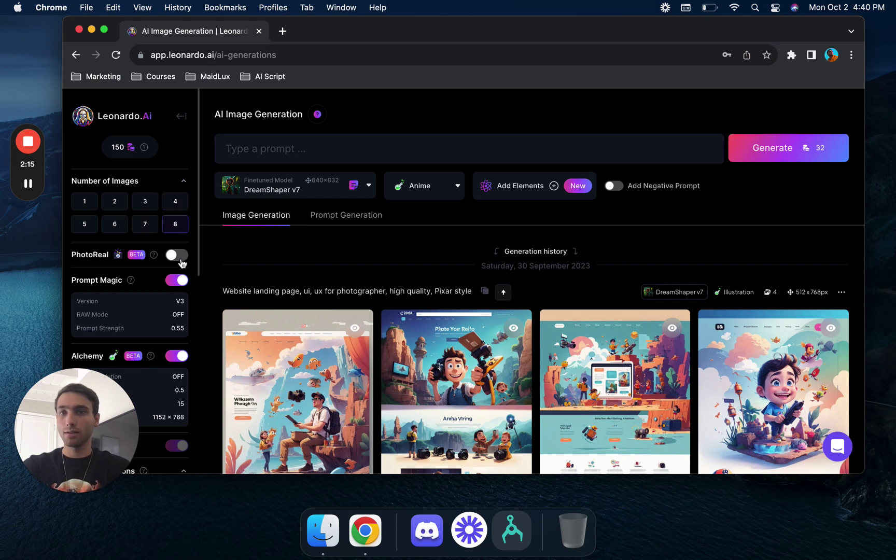
scroll(181, 263, "down", 10)
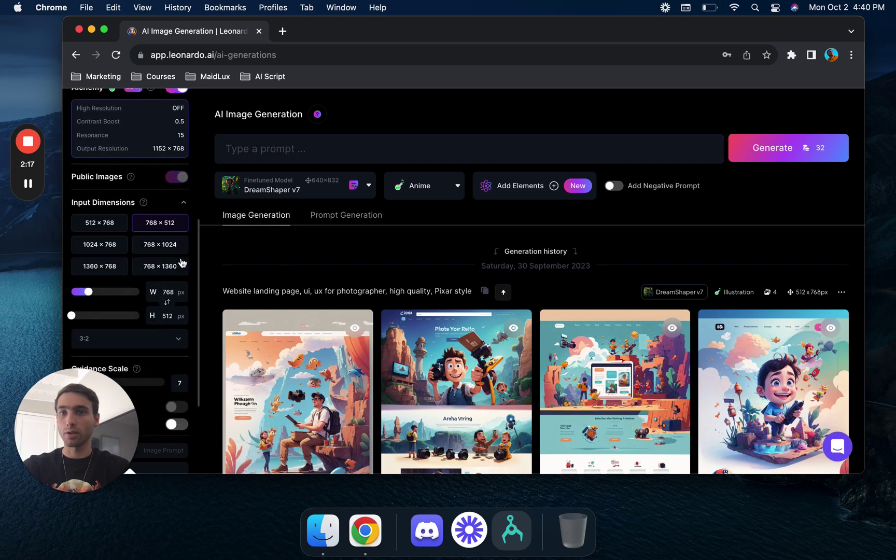
scroll(181, 263, "down", 1)
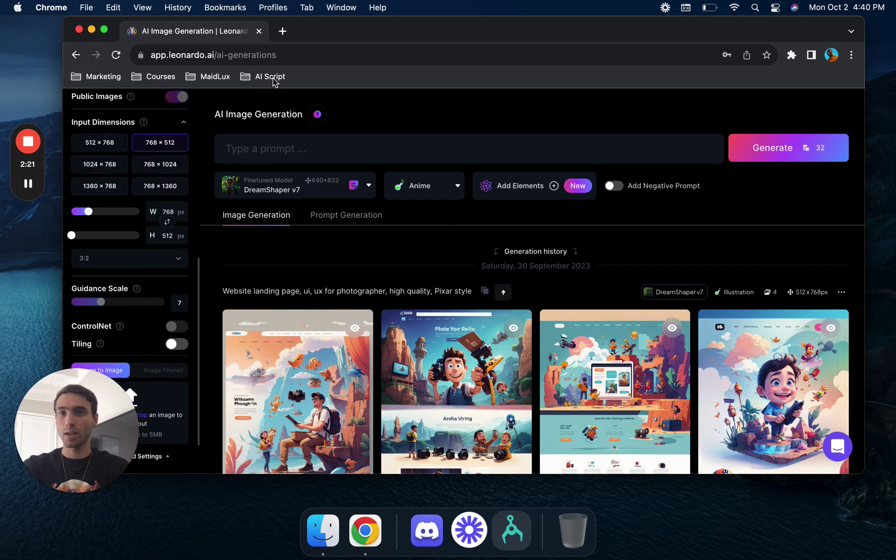
- Search 'AMAZON KIDS BOOK BEST SIZE' in a new tab, finding 8.5 x 8.5 or 8 x 10
left_click(282, 31)
type("AMAZON ")
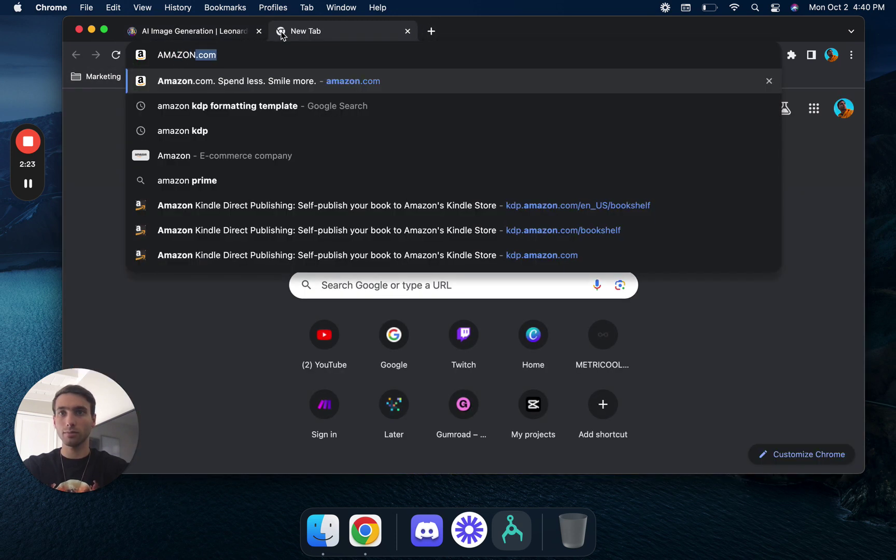
type("KIDS B")
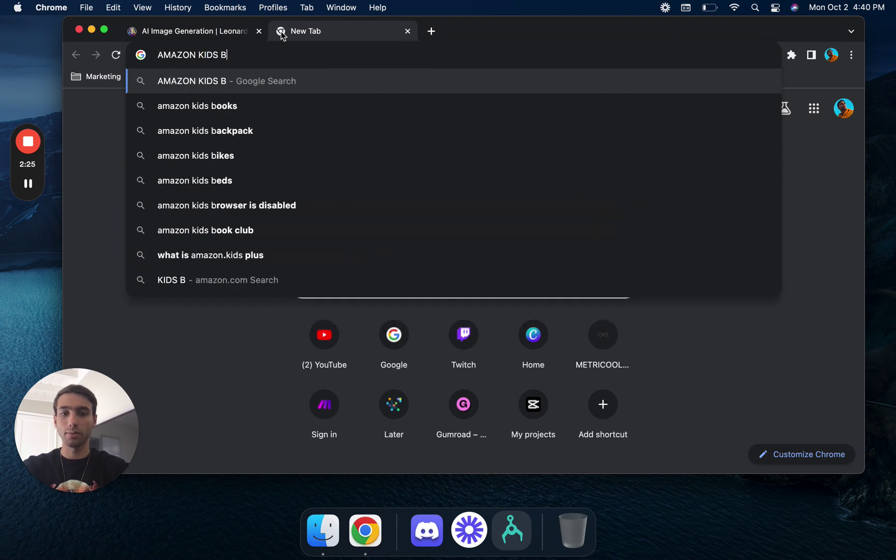
type("OOK BEST SIZE")
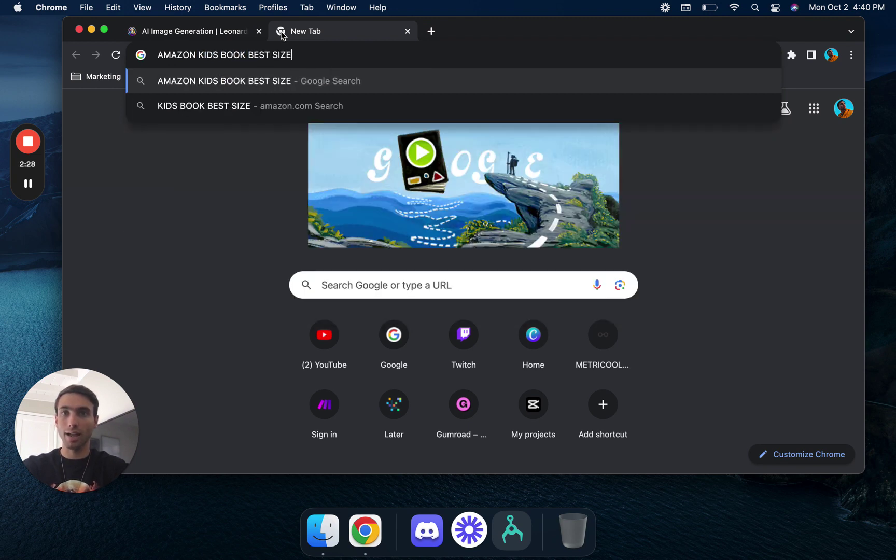
key("Return")
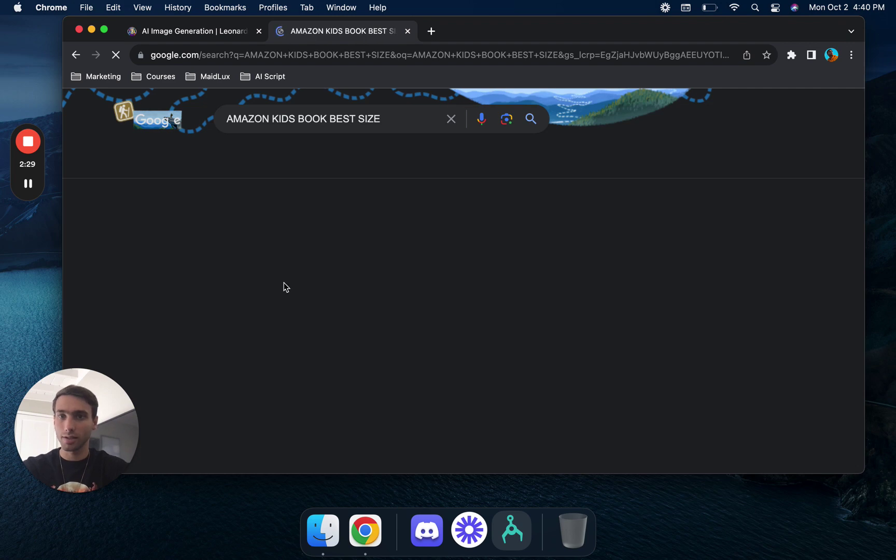
scroll(284, 283, "down", 5)
- Close the search tab and keep Leonardo's image size at 768 × 512 with 3:2 ratio
scroll(284, 283, "down", 1)
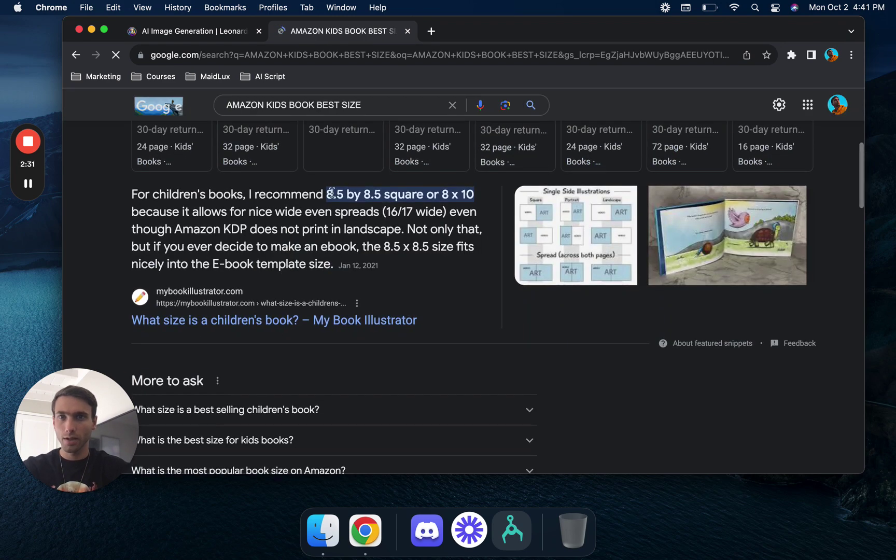
left_click(408, 30)
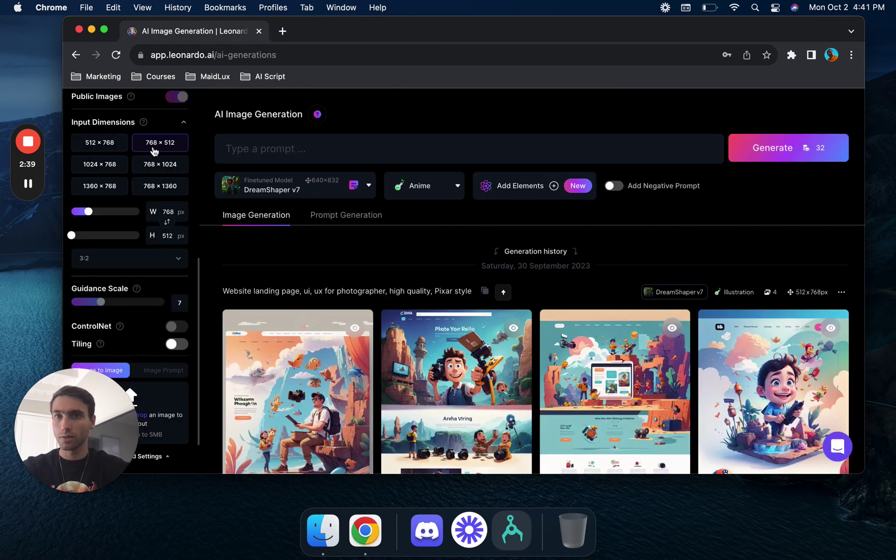
scroll(154, 179, "down", 1)
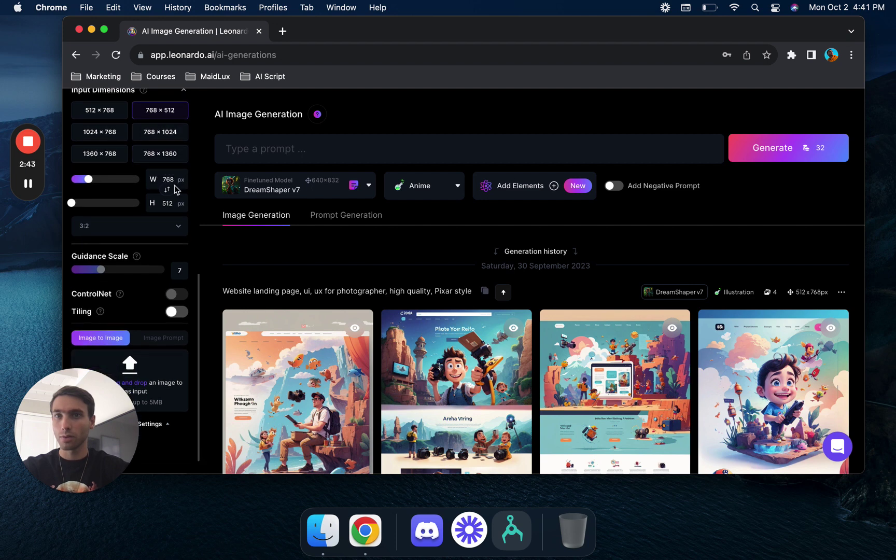
left_click(168, 190)
left_click(169, 191)
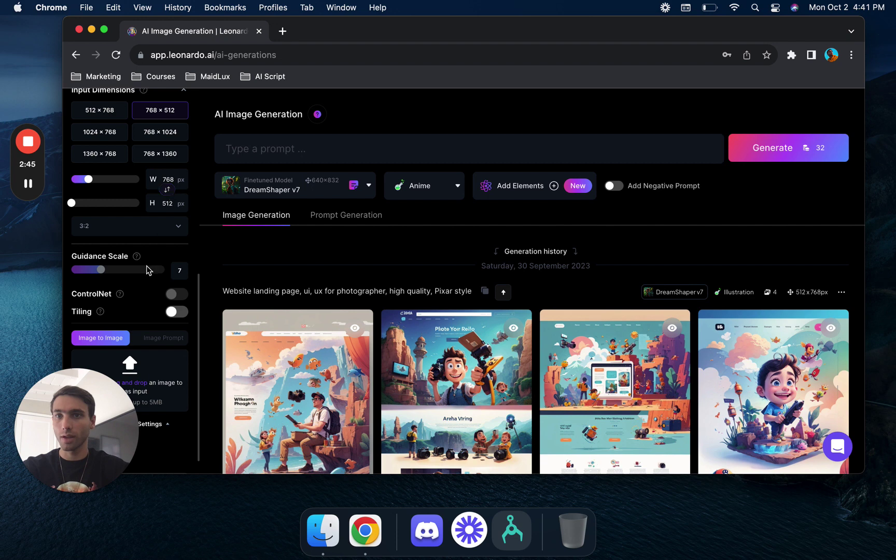
left_click(118, 229)
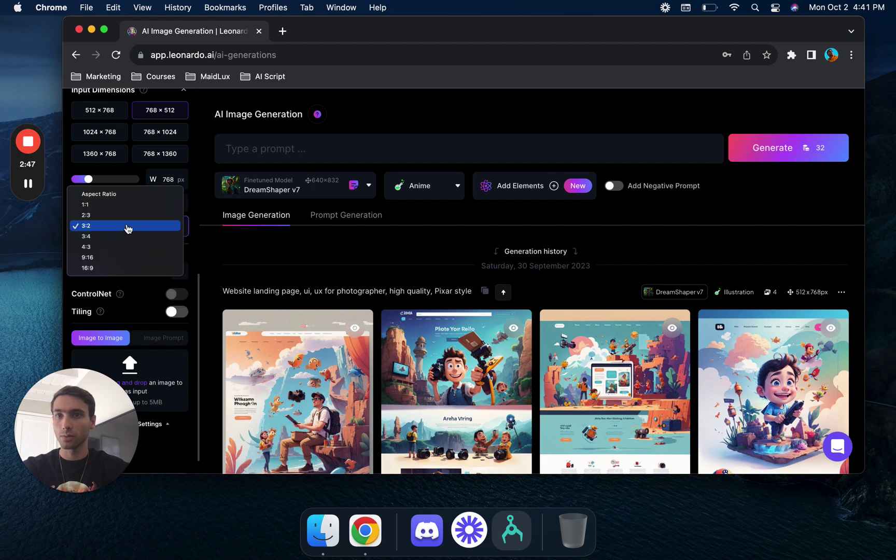
left_click(128, 226)
scroll(156, 255, "down", 1)
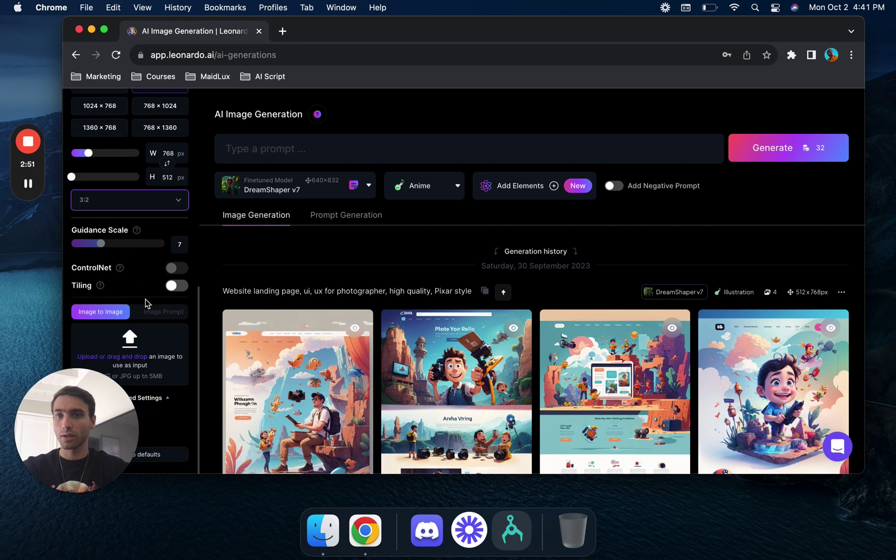
scroll(145, 303, "up", 10)
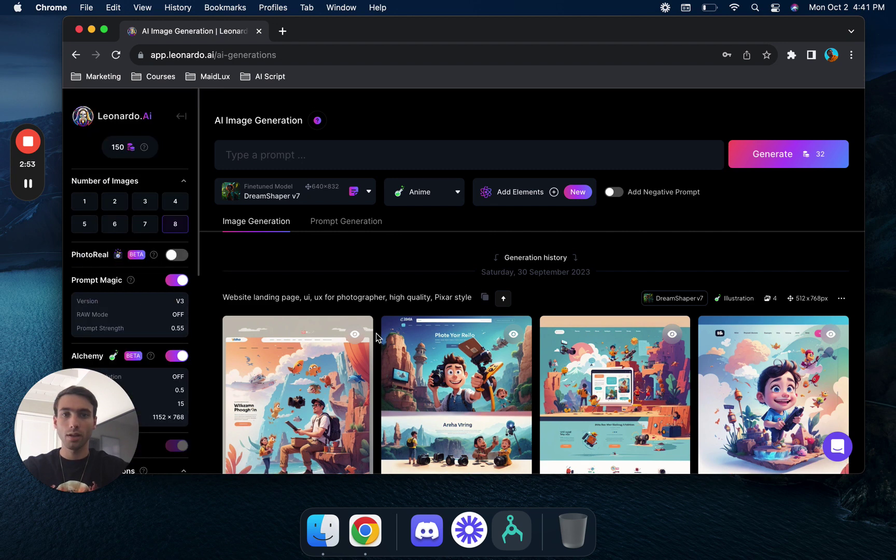
- Generate images from the prompt 'A BOY RUNNING THROUGHT THE FOREST, DISNEY PIXAR STYLE PLAYING WITH FRIENDS'
left_click(325, 153)
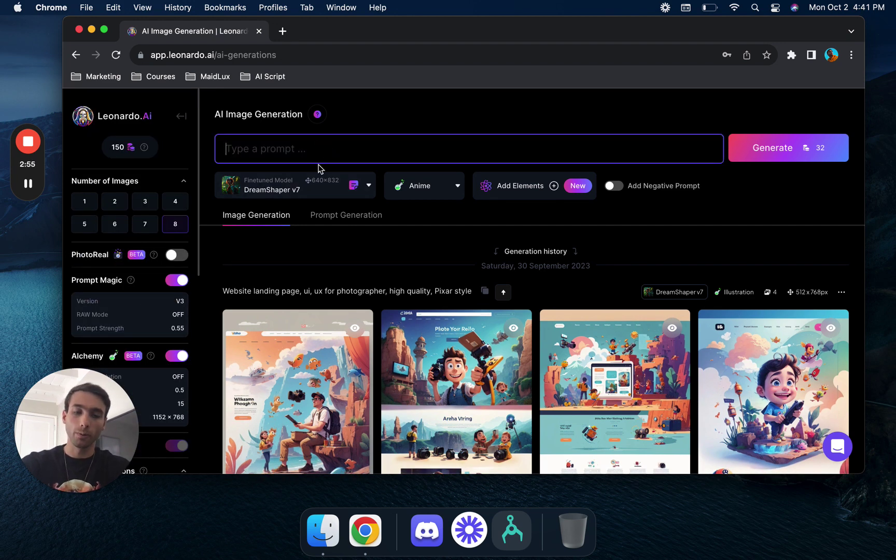
type("A BO")
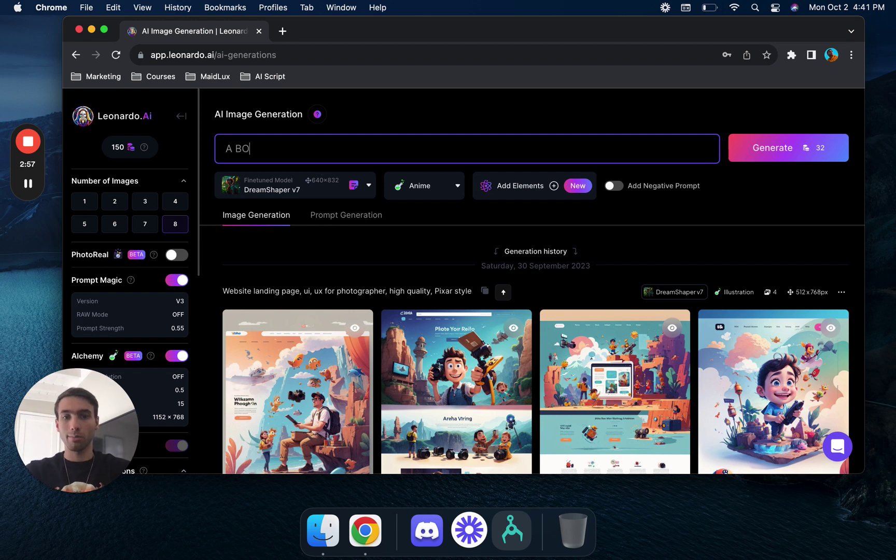
type("Y RUNNING THROUGHT THE FO")
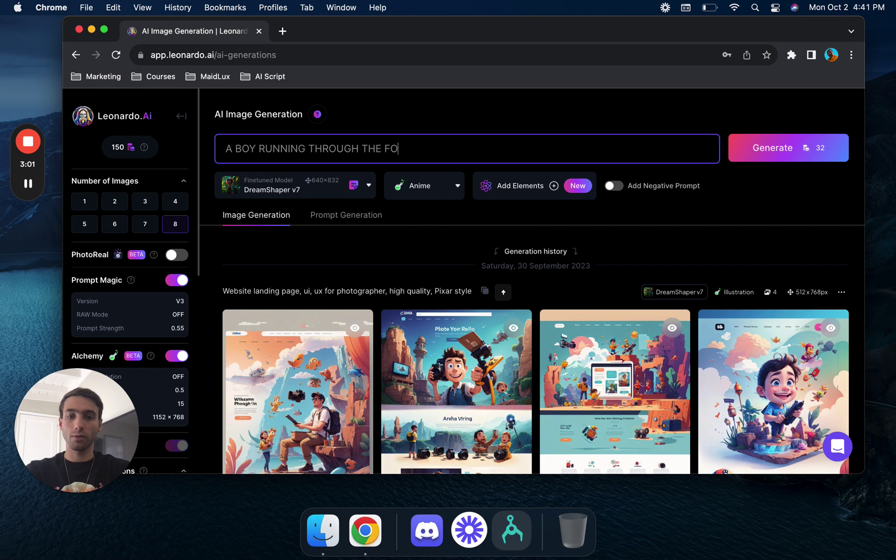
type("REST, DISNEY PIXAR STYLE")
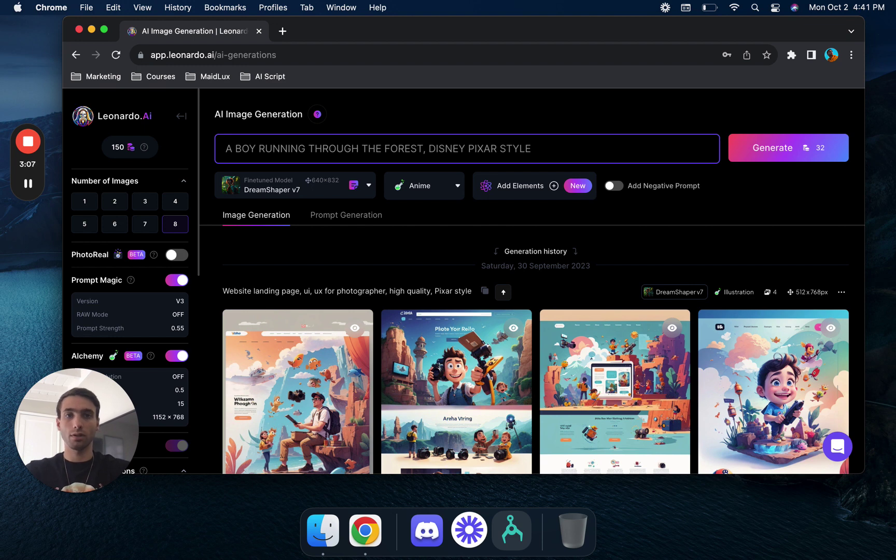
type(" PLAYING WITH FRIENDS")
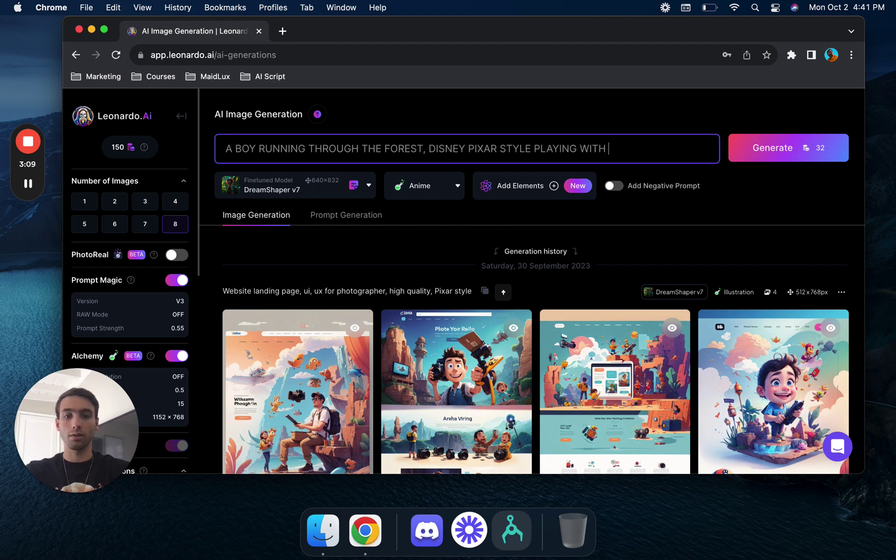
left_click(791, 150)
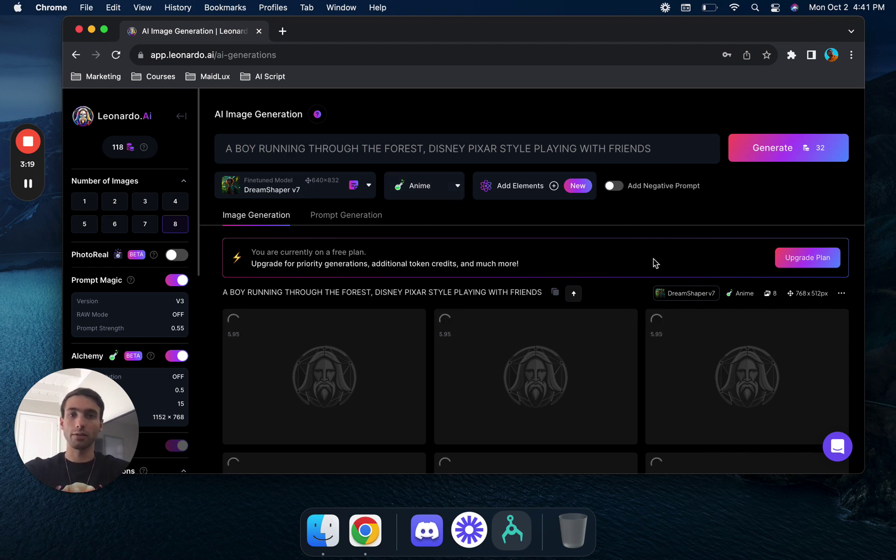
scroll(655, 263, "down", 5)
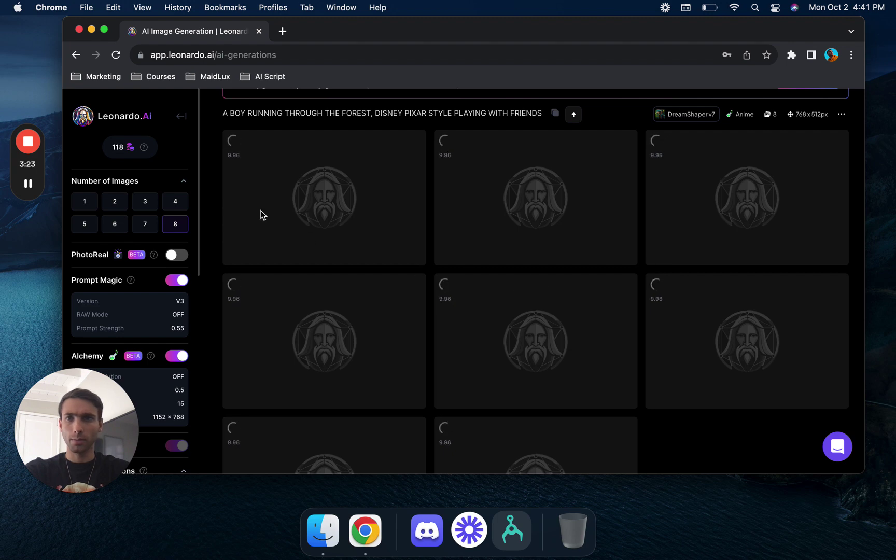
- Open the first forest image full size and download it
left_click(28, 184)
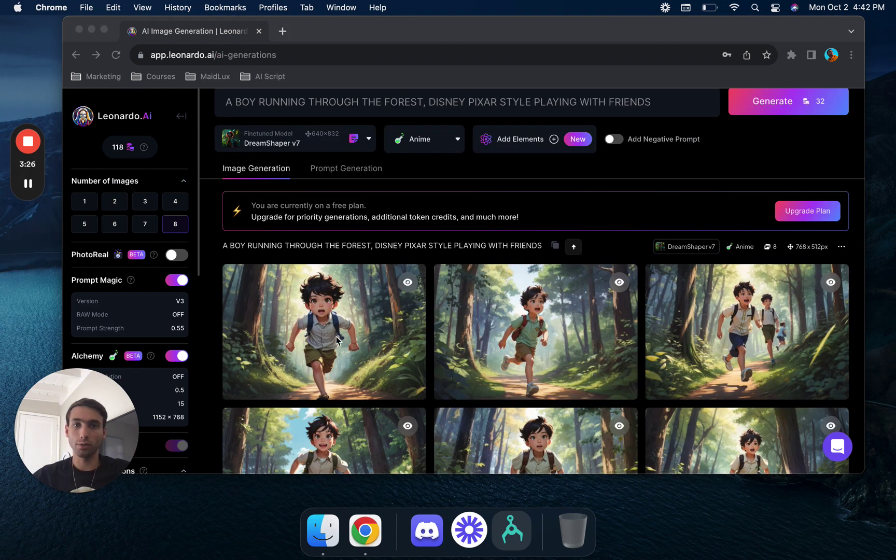
scroll(337, 340, "down", 6)
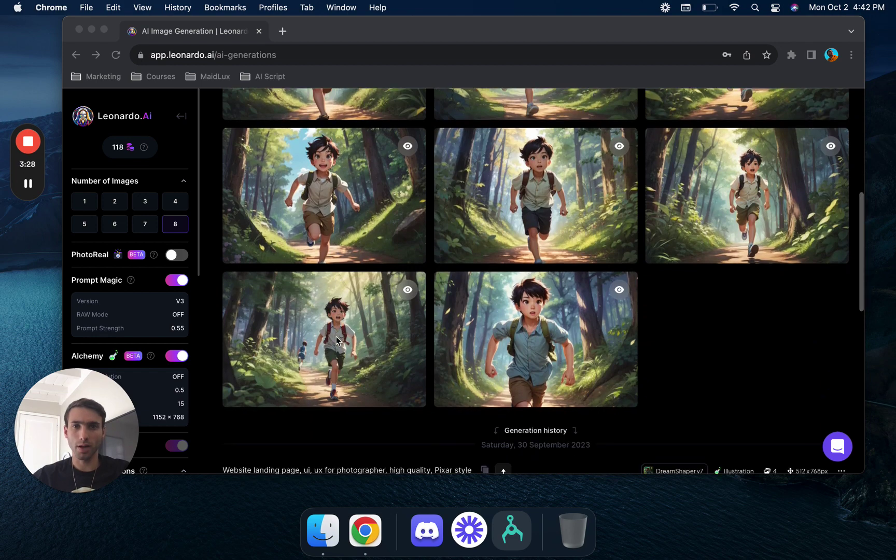
scroll(337, 341, "up", 3)
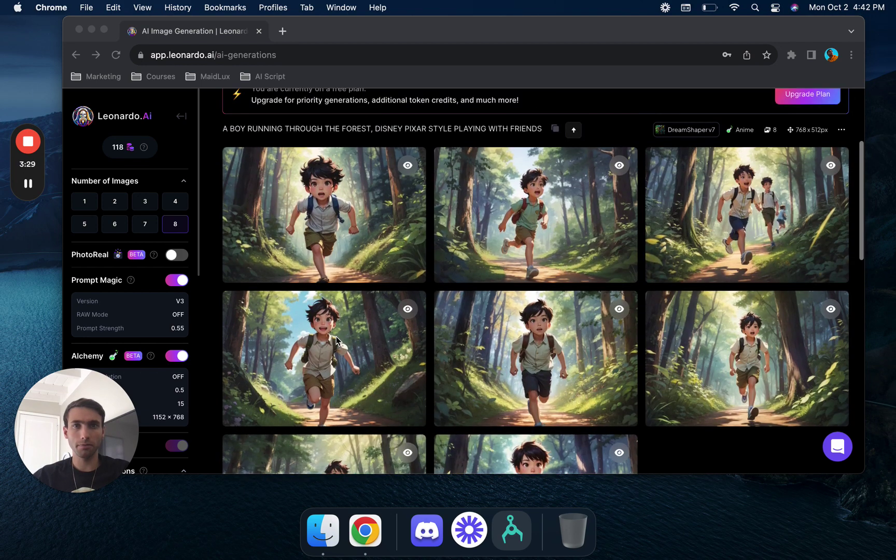
right_click(369, 214)
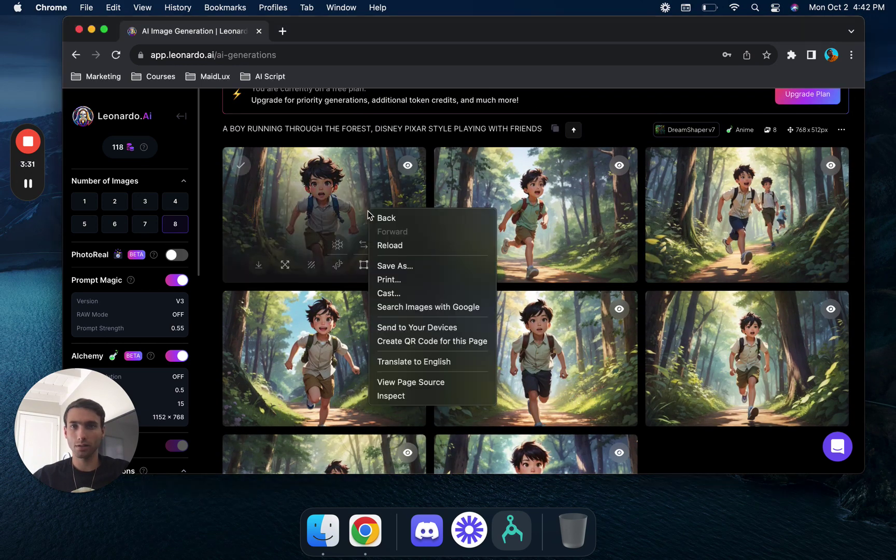
left_click(329, 211)
left_click(359, 190)
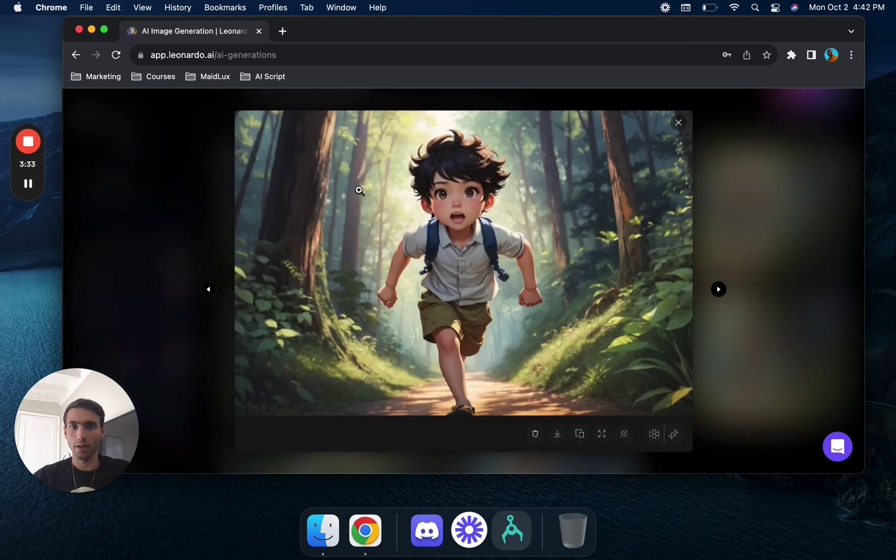
left_click(561, 435)
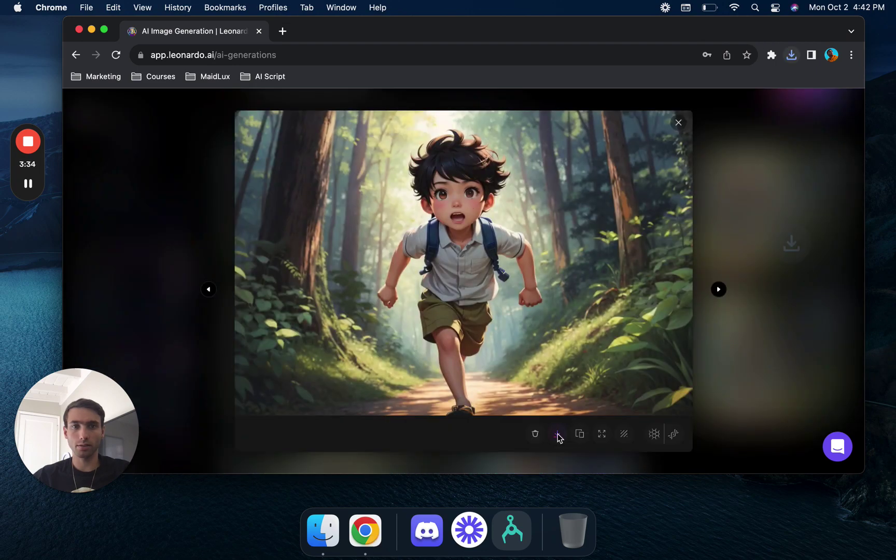
left_click(762, 371)
- Download the children-running-together and grinning-boy images, previewing two others along the way
left_click(529, 213)
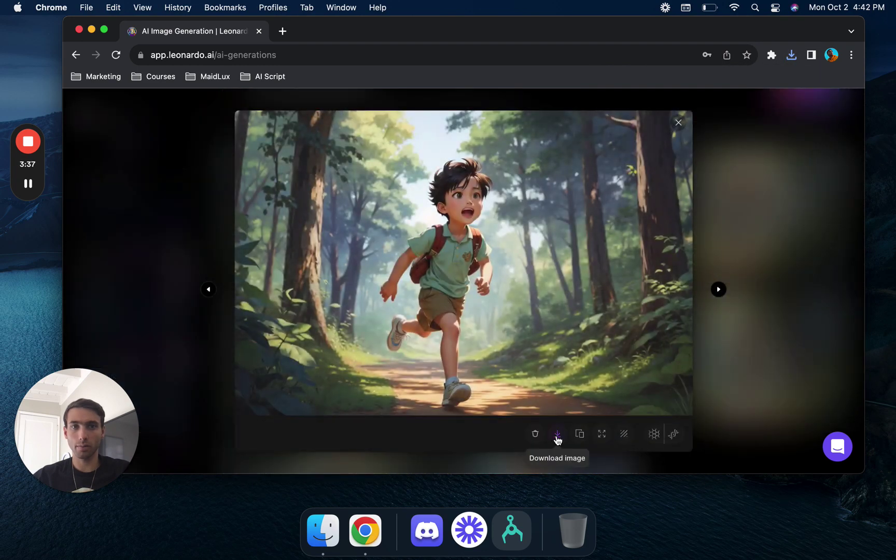
left_click(760, 363)
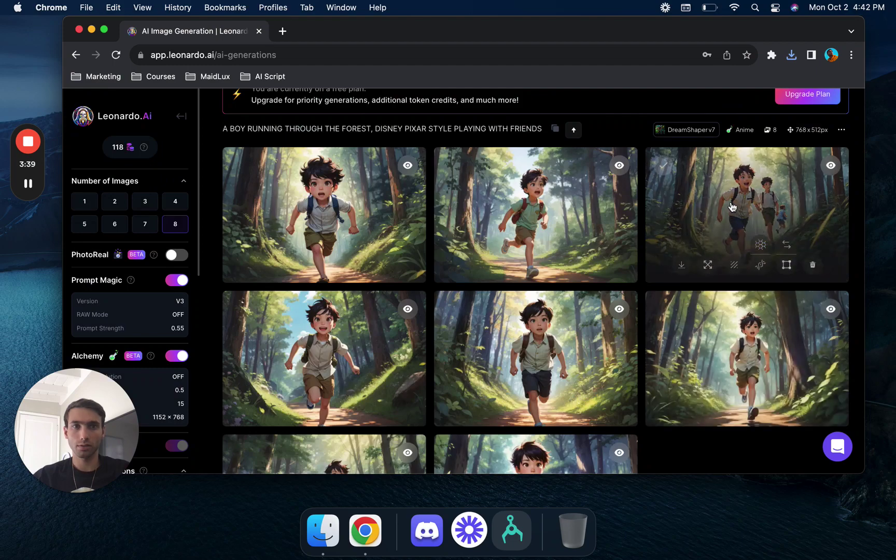
left_click(732, 207)
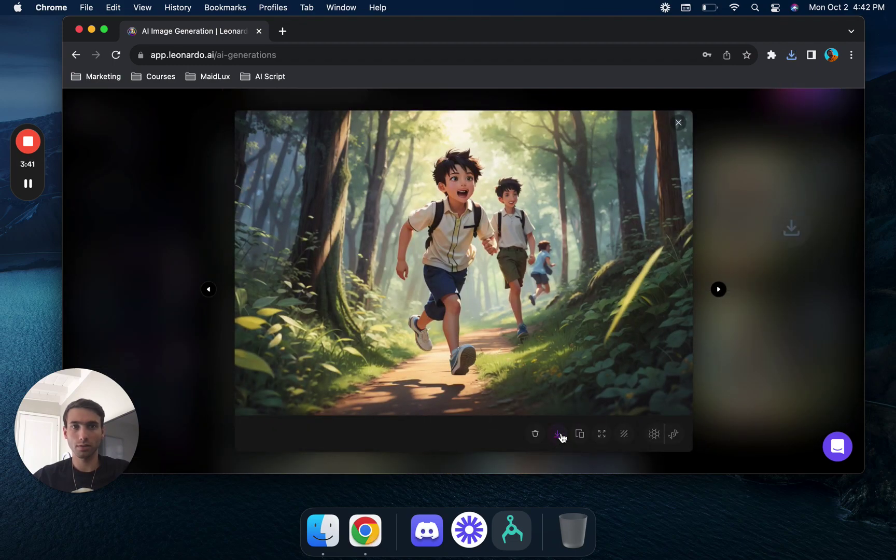
left_click(757, 376)
left_click(341, 353)
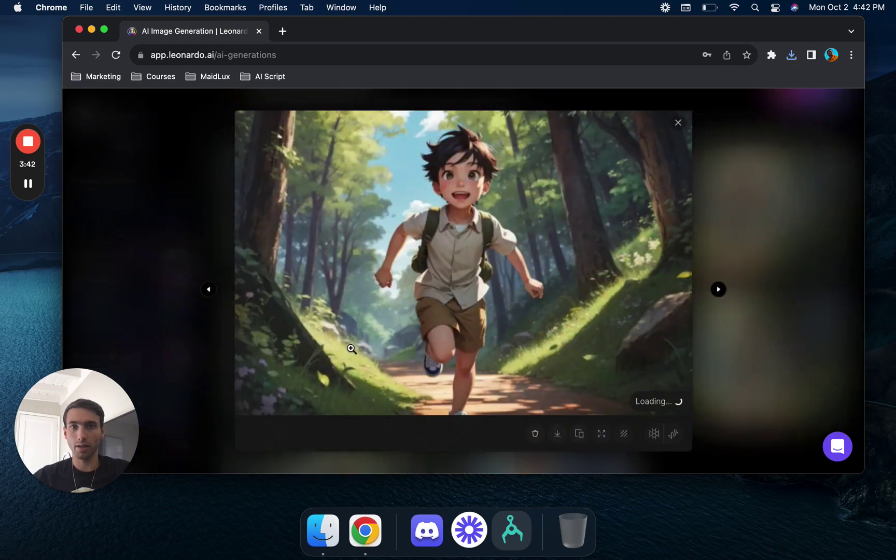
left_click(559, 436)
left_click(776, 351)
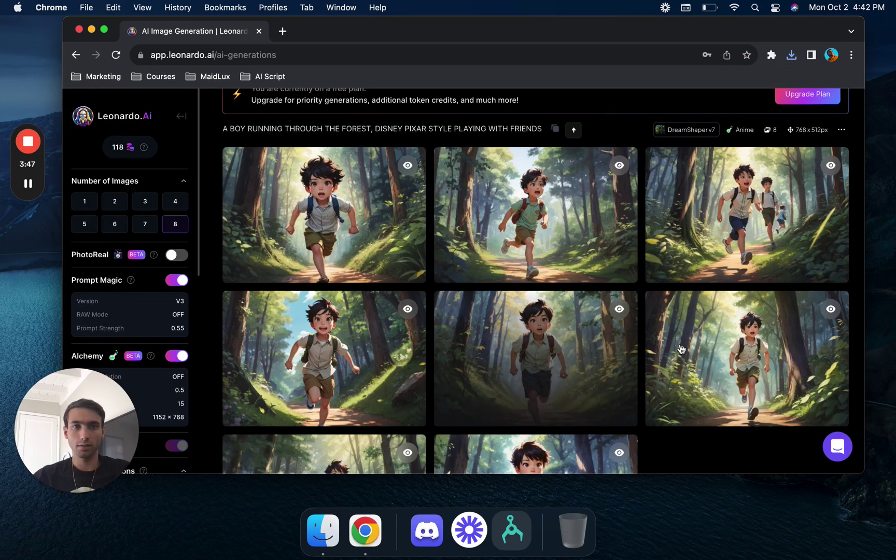
left_click(730, 348)
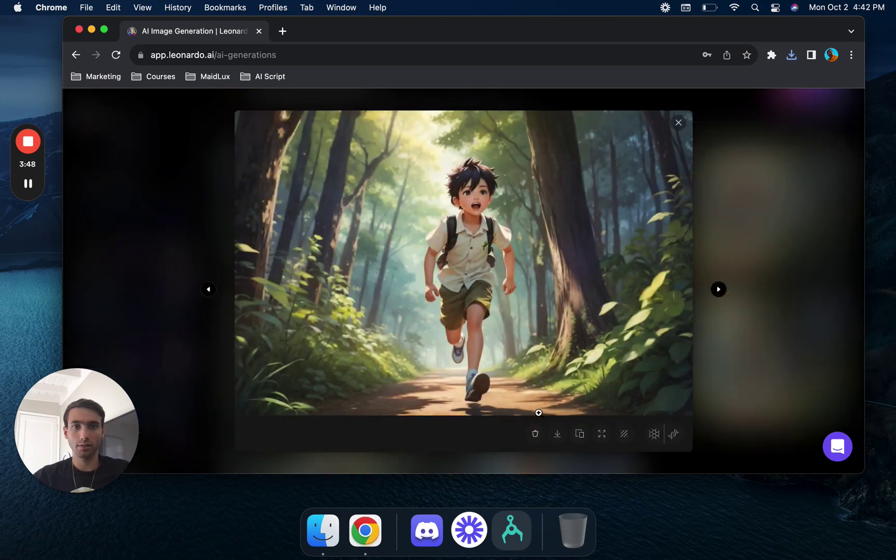
left_click(764, 349)
scroll(661, 146, "up", 5)
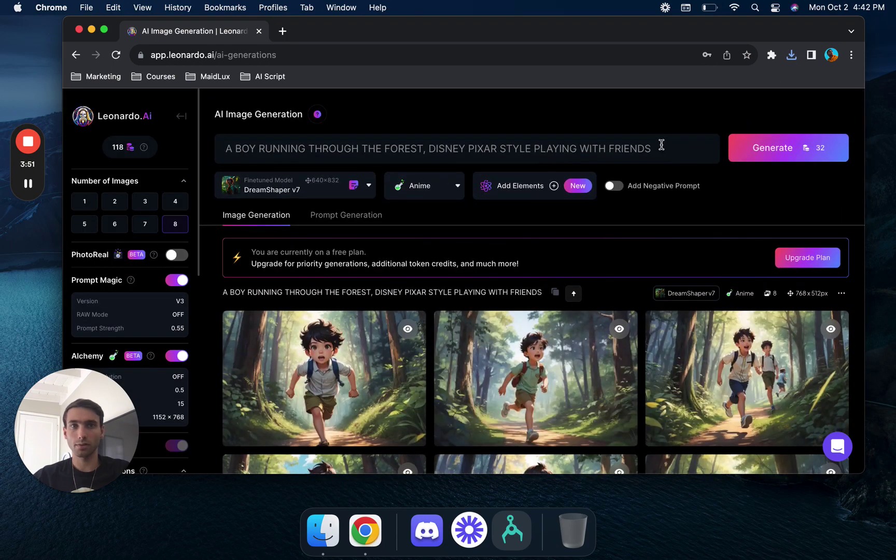
- Replace the forest phrase in the prompt with 'TALKING TO HIS MOM' and generate
left_click_drag(662, 146, 618, 148)
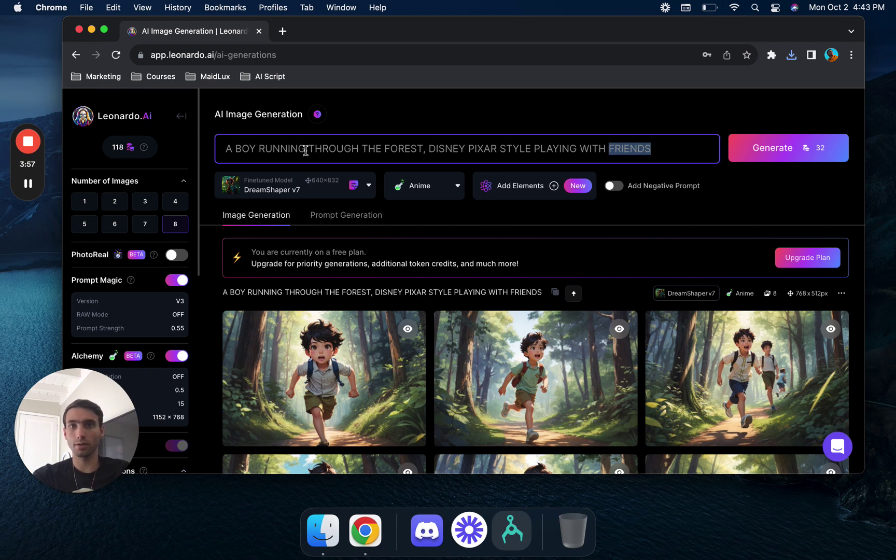
left_click_drag(401, 137, 426, 152)
type("TALKING TO HI")
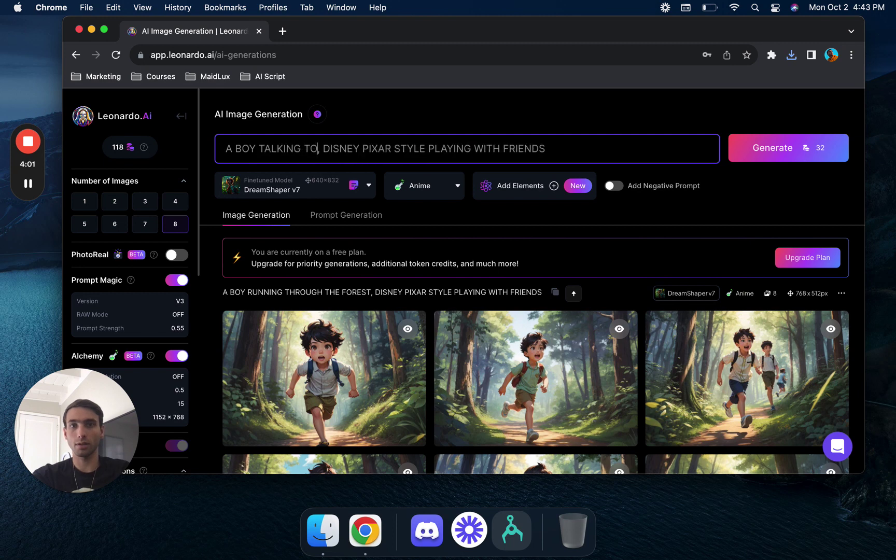
type("S MOM")
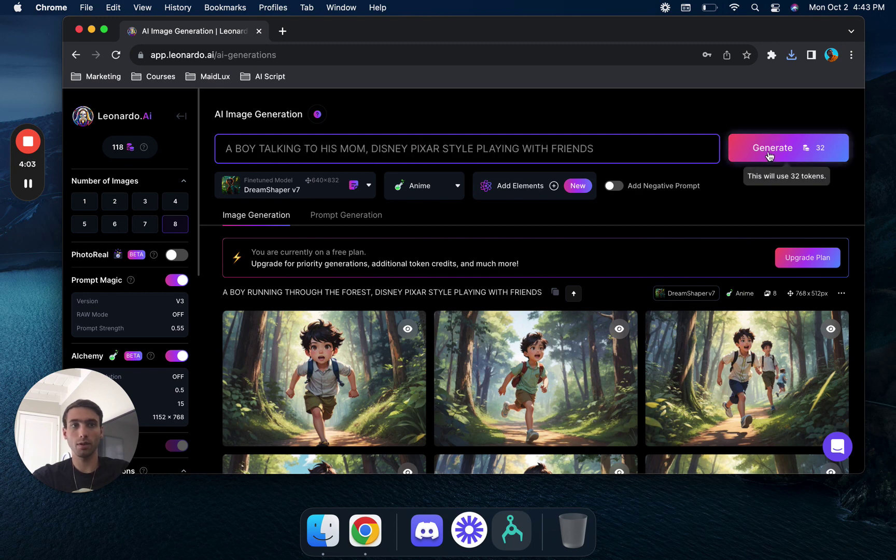
left_click(768, 150)
scroll(465, 369, "down", 5)
scroll(459, 368, "up", 2)
left_click(28, 183)
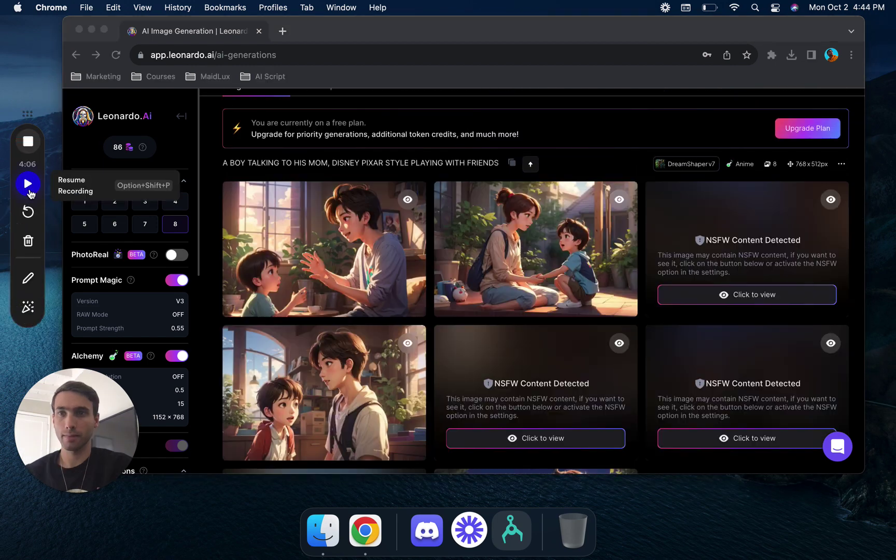
left_click(28, 184)
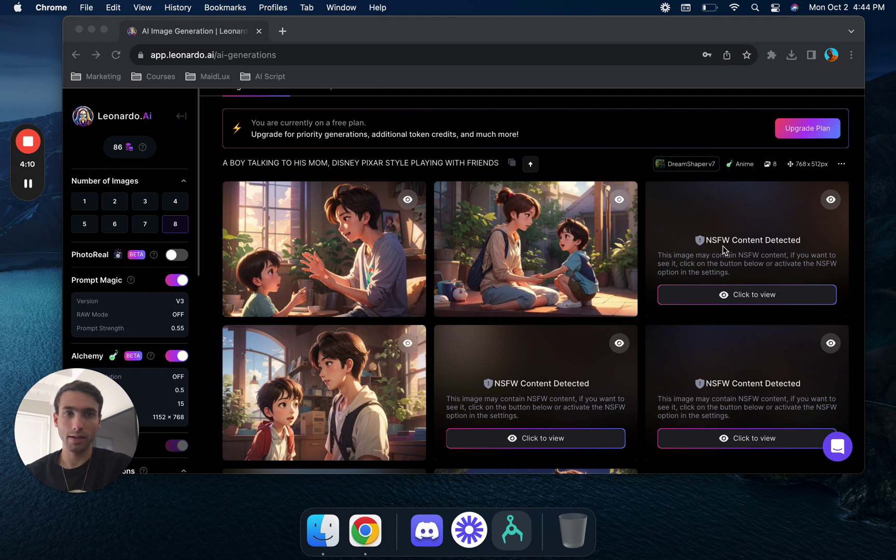
- Reveal the content-flagged third, fifth and sixth images in the Leonardo.Ai grid
left_click(733, 297)
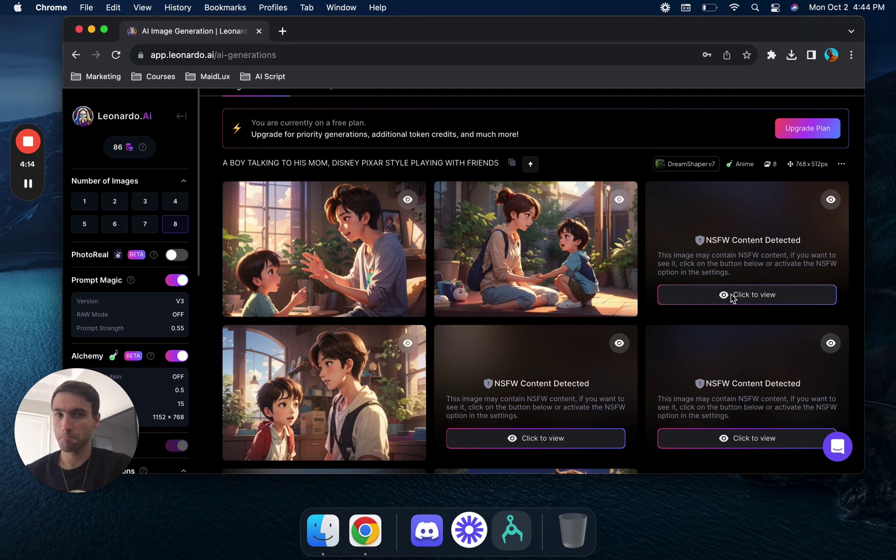
left_click(745, 301)
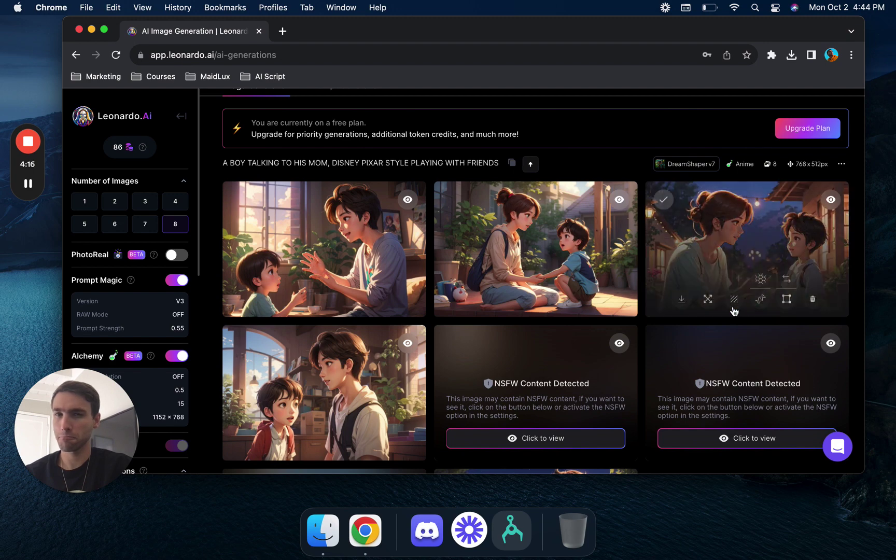
left_click(554, 440)
left_click(692, 439)
scroll(698, 329, "down", 5)
scroll(698, 330, "up", 5)
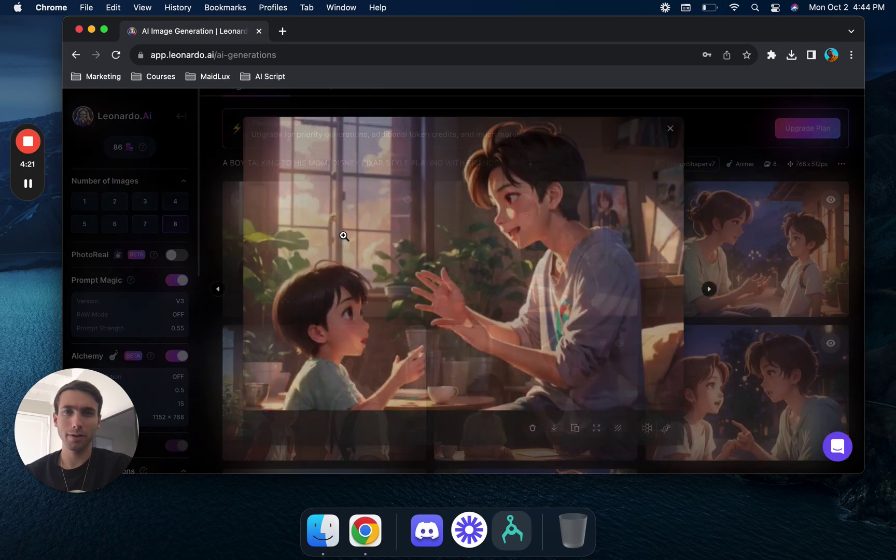
- Download the first boy-talking, mother-and-boy, and red-jacket boy images
left_click(345, 240)
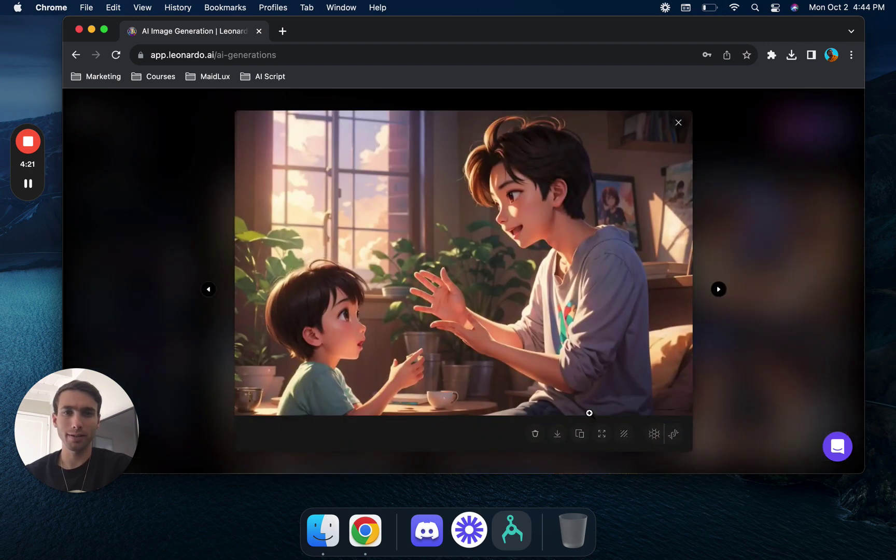
left_click(562, 435)
left_click(818, 389)
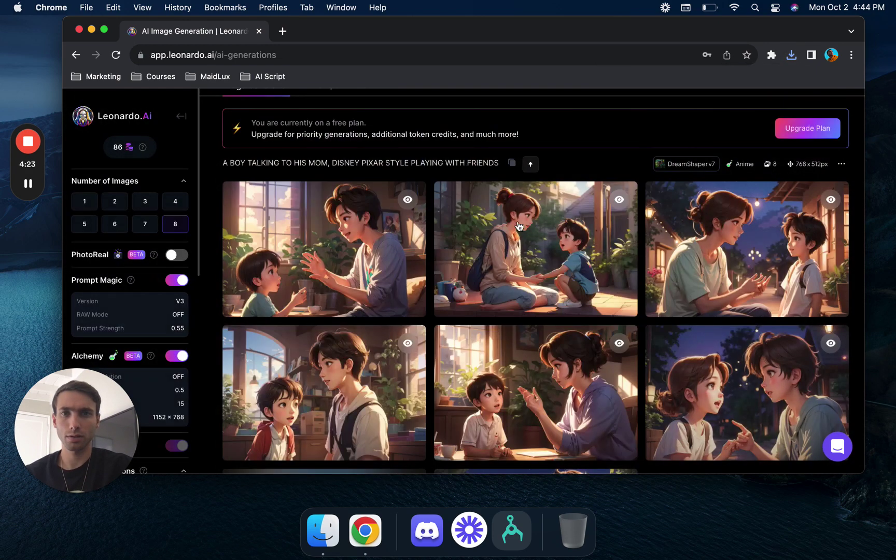
left_click(551, 241)
left_click(554, 429)
left_click(772, 341)
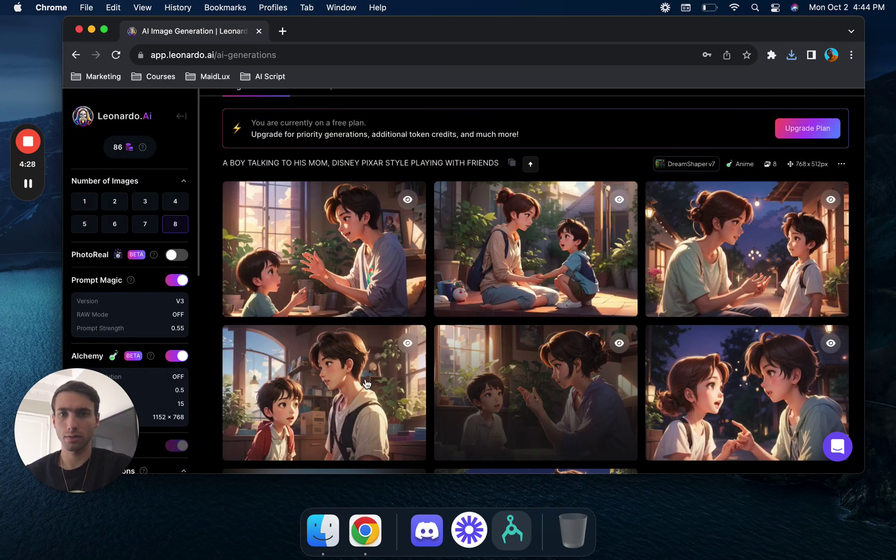
left_click(353, 399)
left_click(557, 433)
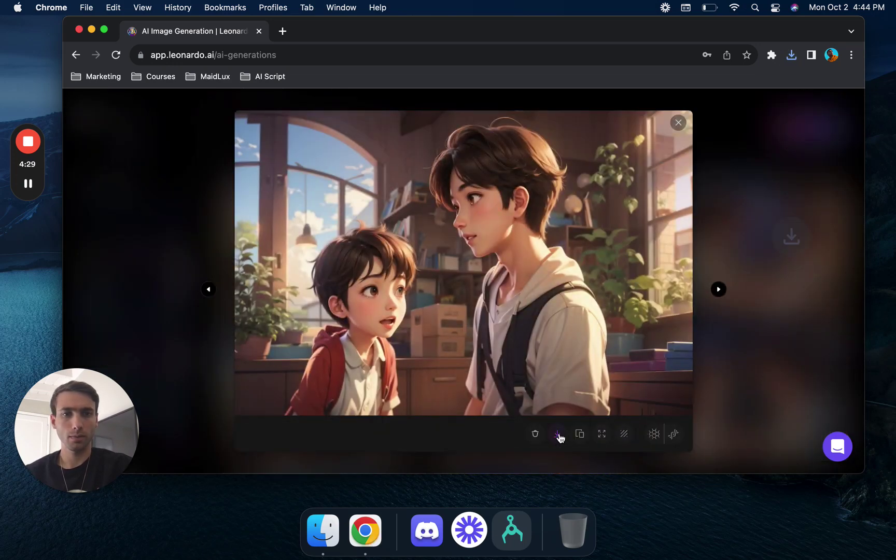
left_click(765, 328)
- Download the girl-and-boy night scene, view the other night scene, then switch to Finder
scroll(557, 301, "down", 5)
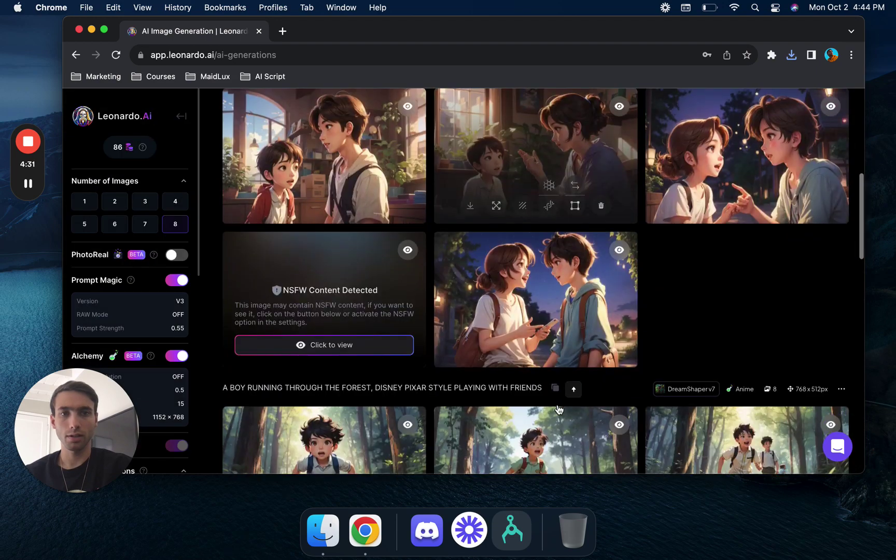
left_click(560, 288)
left_click(779, 329)
left_click(760, 156)
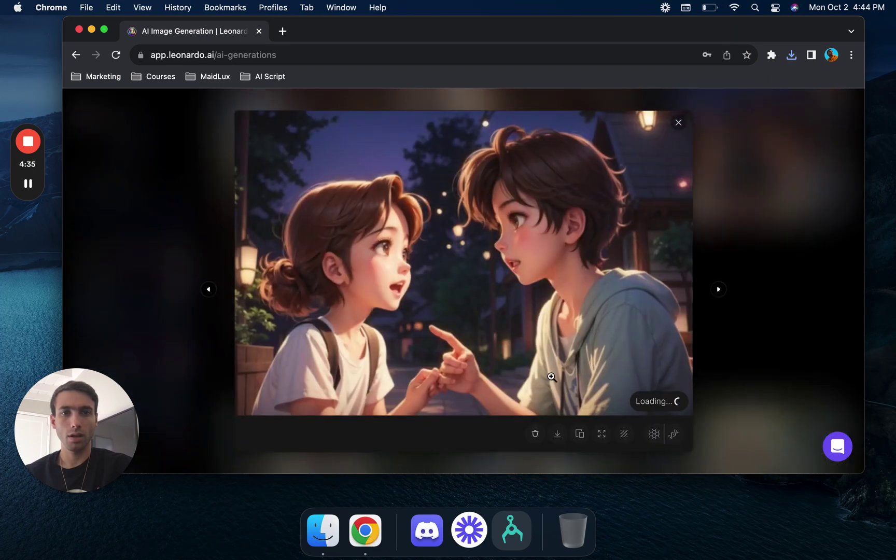
left_click(754, 304)
left_click(324, 504)
- Create a new folder named 'Kids Book' in Downloads
left_click(324, 537)
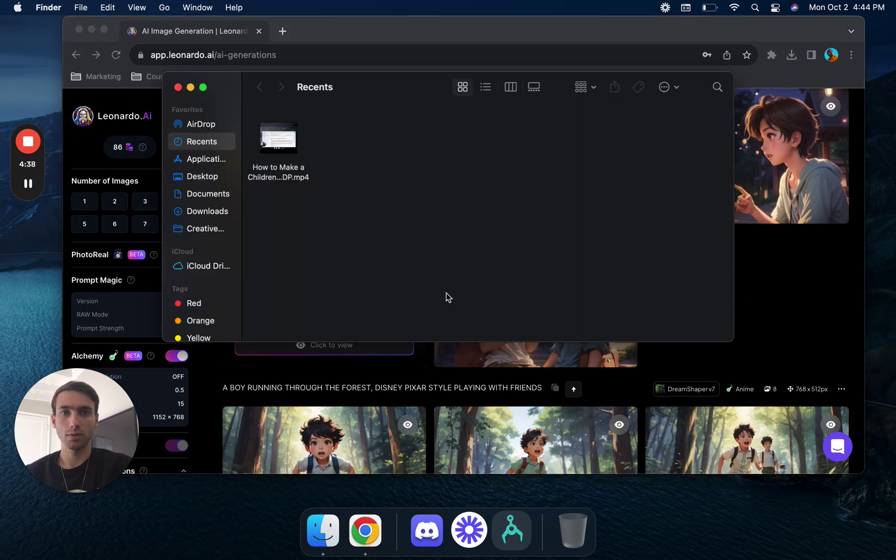
left_click(216, 211)
right_click(381, 203)
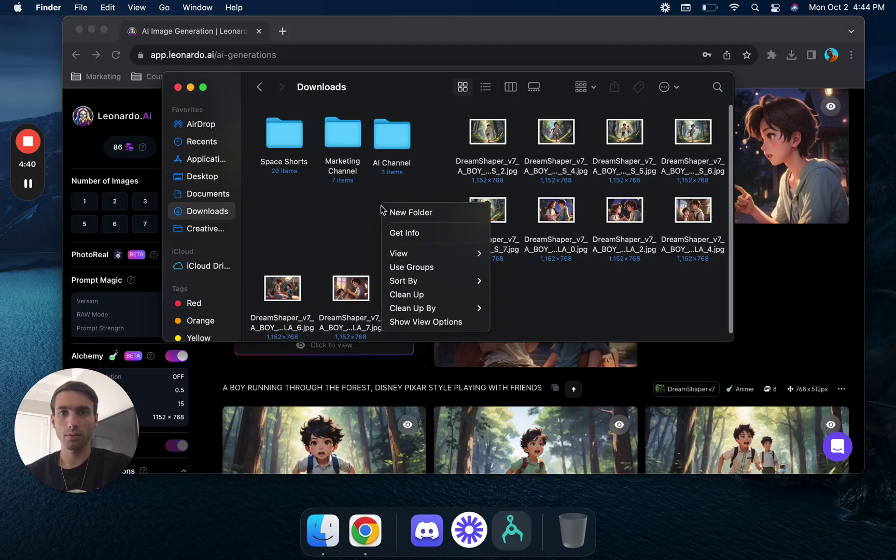
left_click(410, 213)
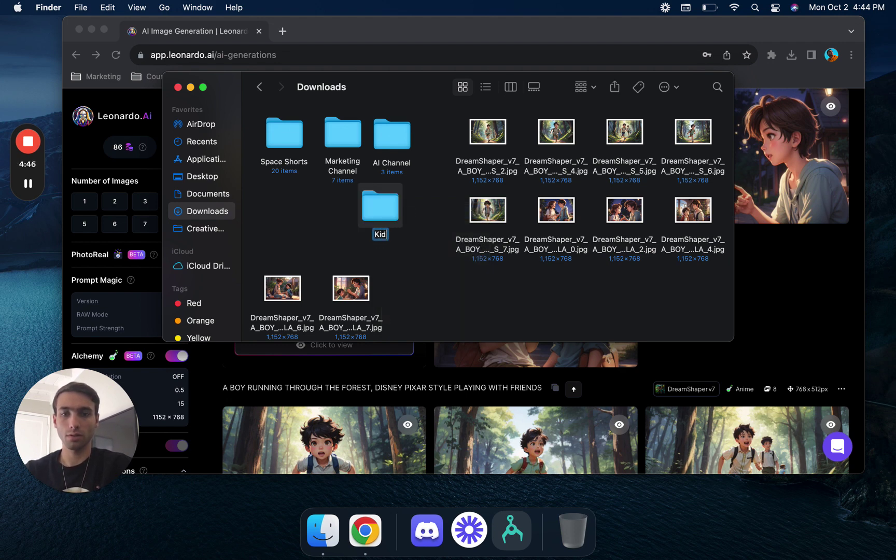
key("Return")
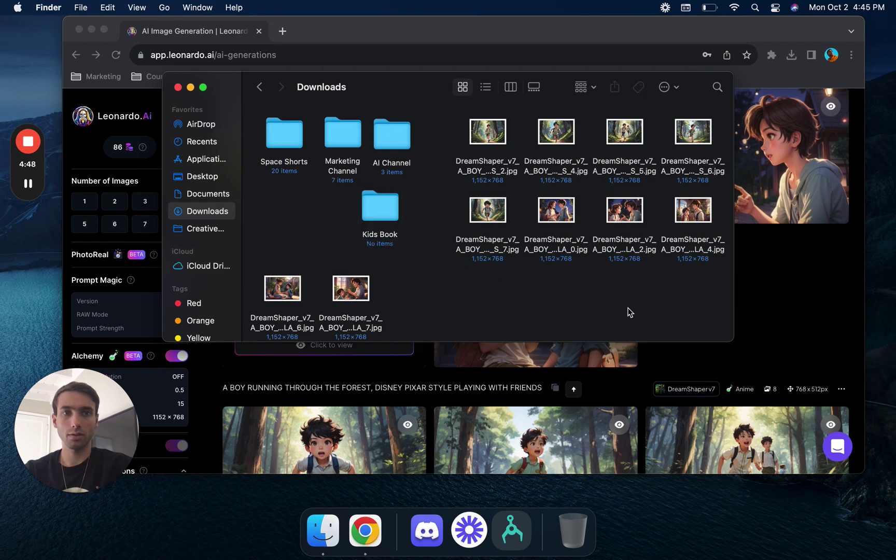
- Move all the downloaded images into the Kids Book folder and return to Chrome
left_click_drag(726, 310, 385, 224)
left_click_drag(370, 299, 380, 210)
left_click(178, 88)
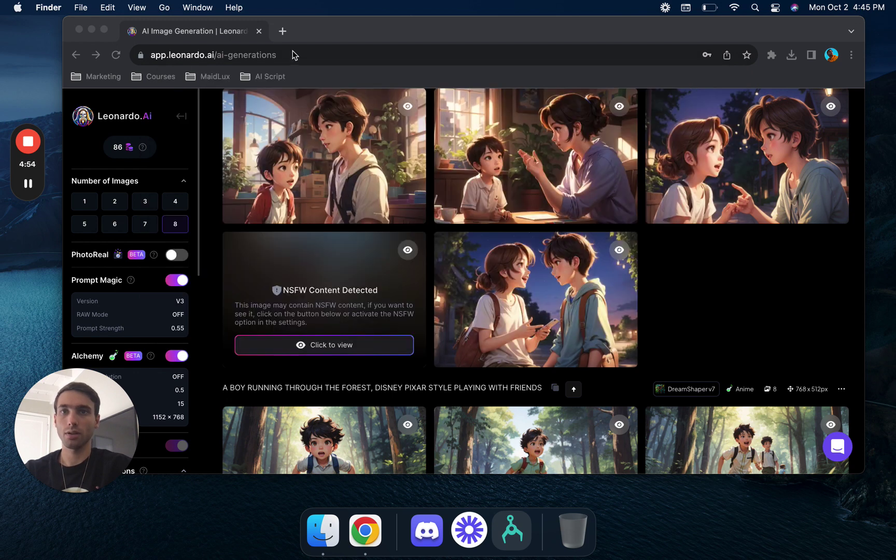
- Go to canva.com in Chrome
left_click(295, 53)
type("canva.com")
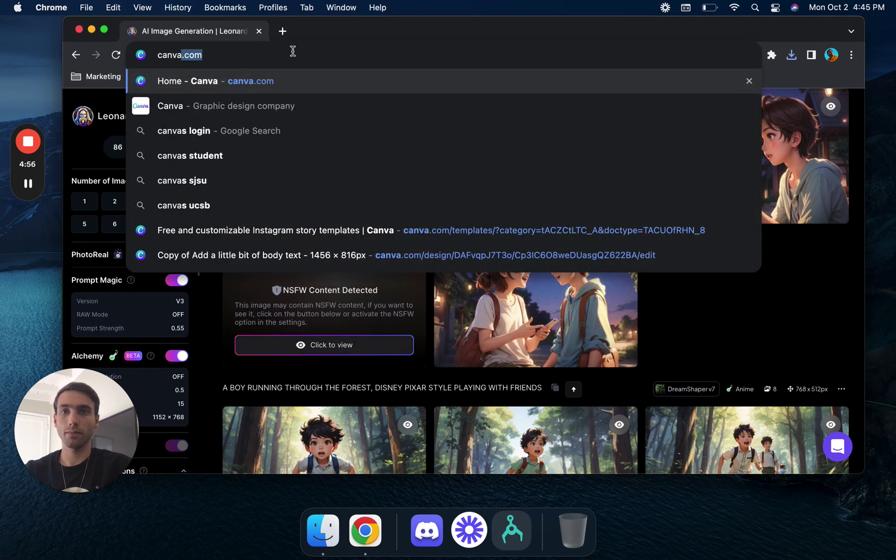
key("Return")
- Search Canva templates for 'kids book' and preview the Purple and Red Modern cover
left_click(420, 214)
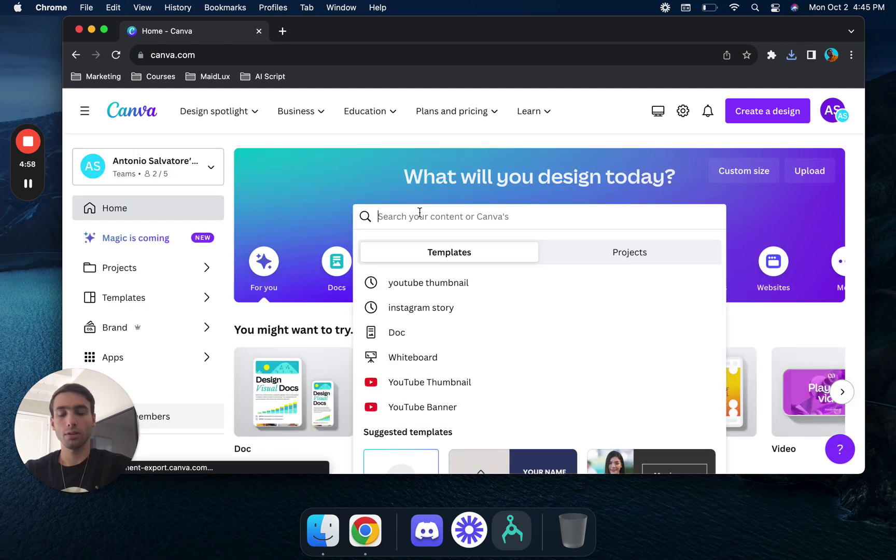
type("kids book")
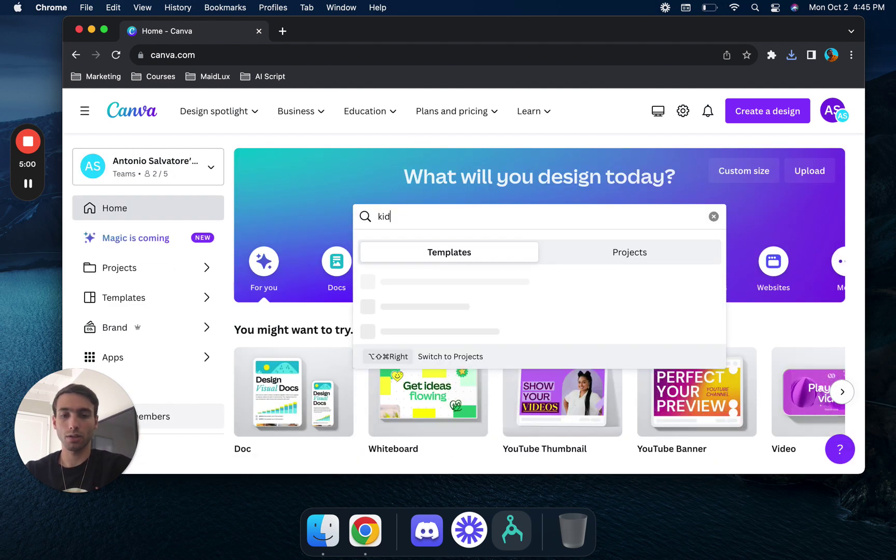
key("Return")
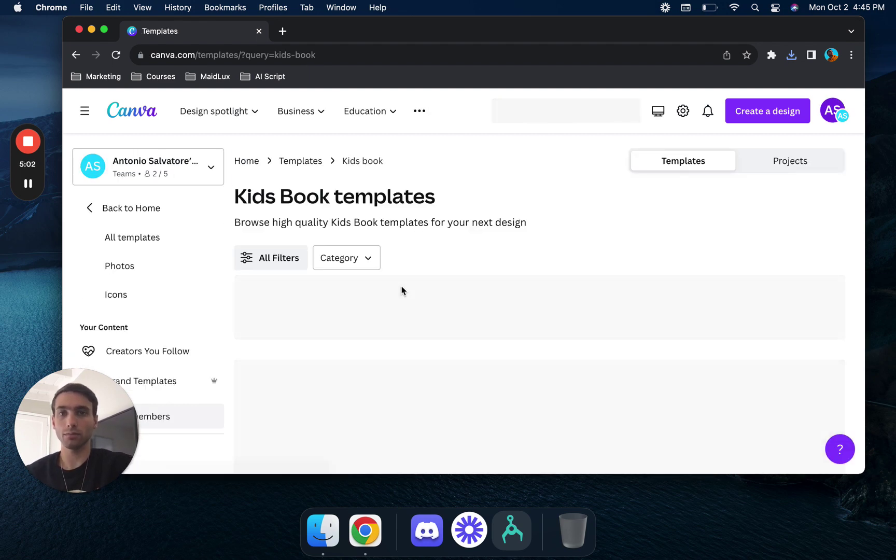
scroll(400, 290, "down", 5)
scroll(402, 290, "up", 1)
scroll(402, 290, "down", 3)
scroll(403, 291, "up", 4)
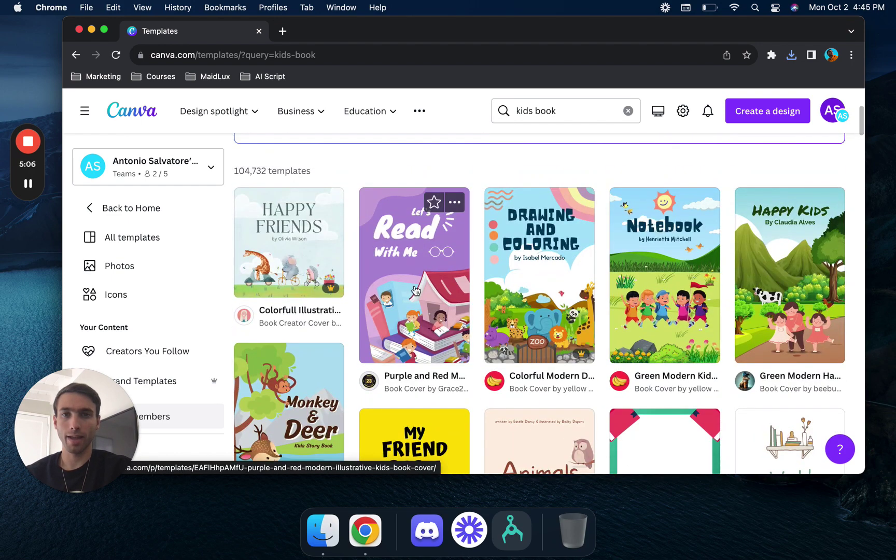
left_click(415, 290)
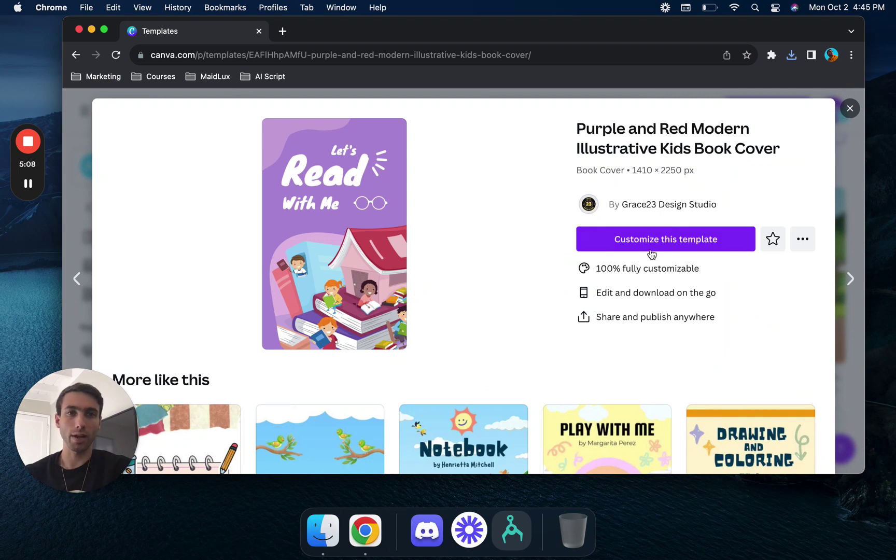
- Start a copy of the template, close the old tab, and delete every element on the cover
left_click(650, 249)
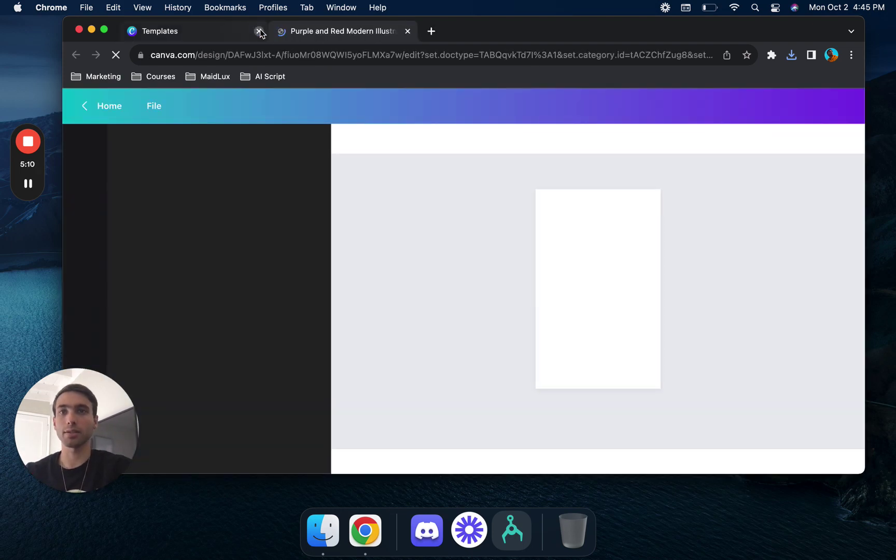
left_click(259, 32)
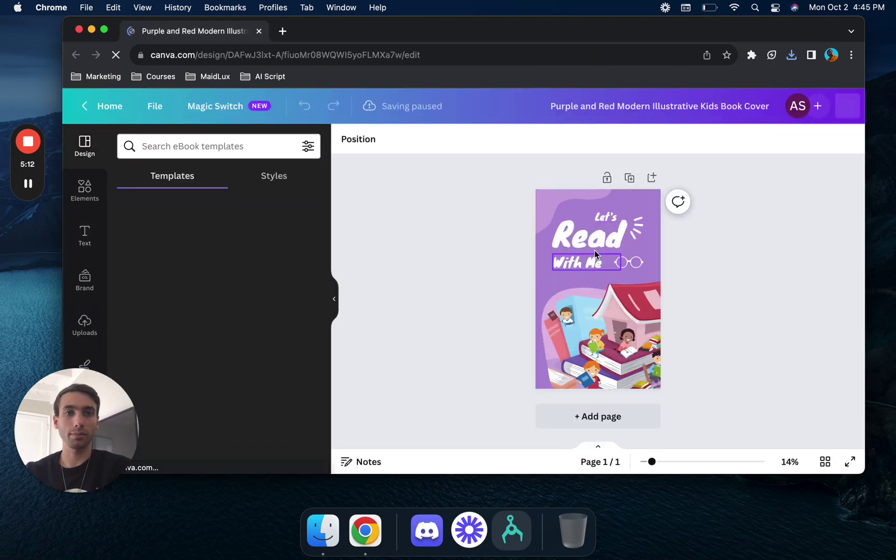
left_click(622, 358)
key("Delete")
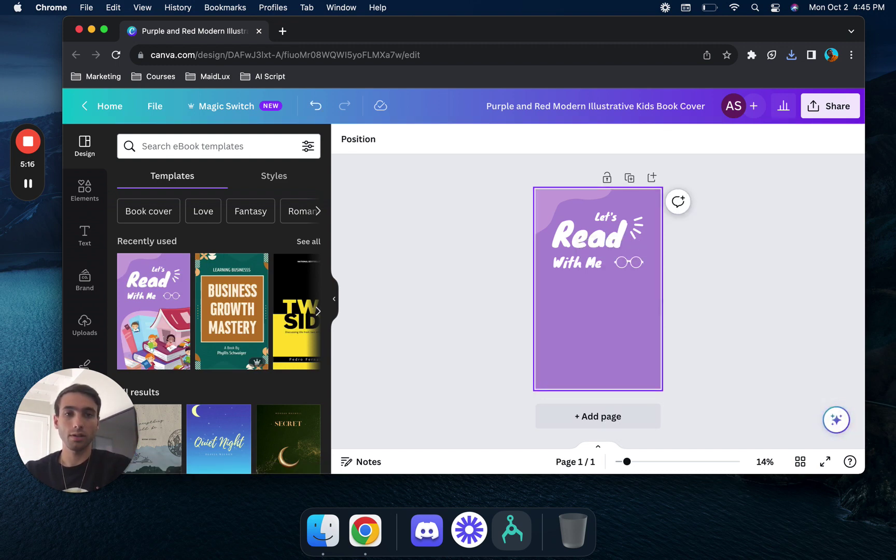
key("Delete")
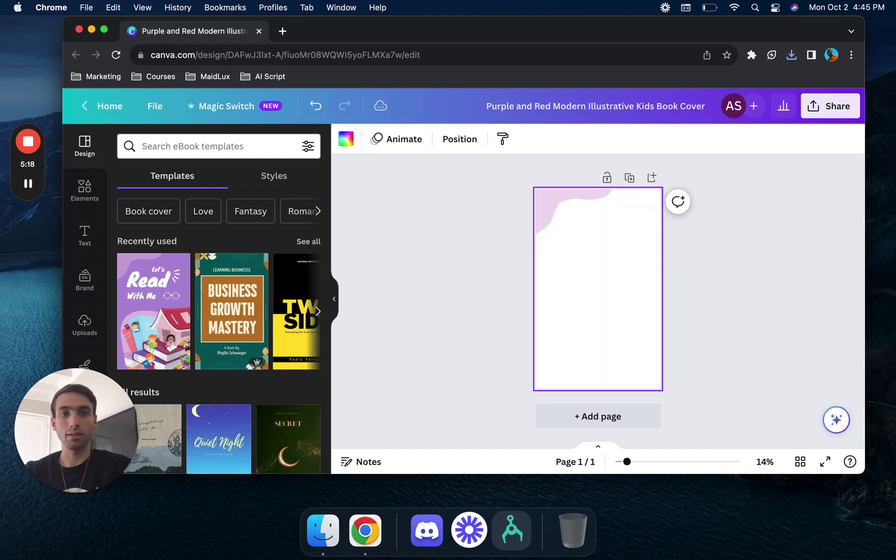
left_click(586, 262)
key("ctrl+a")
key("Delete")
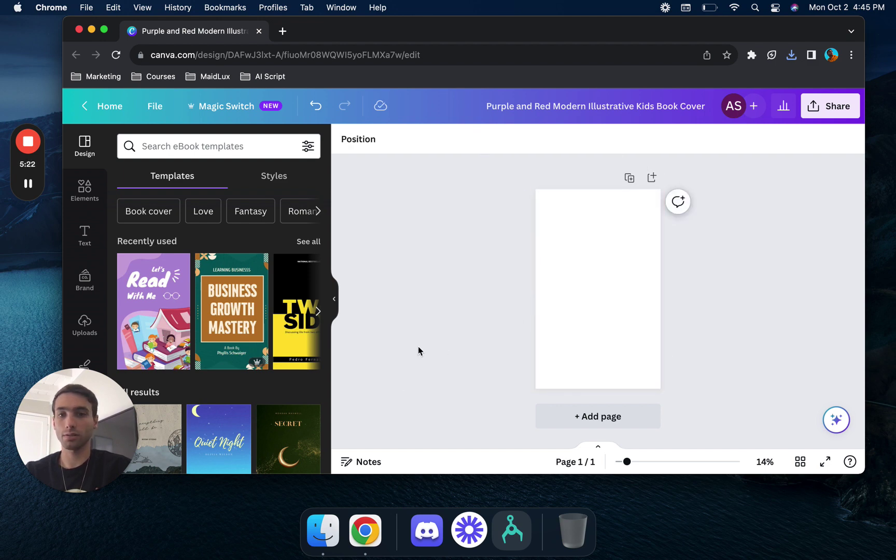
- Upload all ten images from the Kids Book folder into Canva
left_click(84, 325)
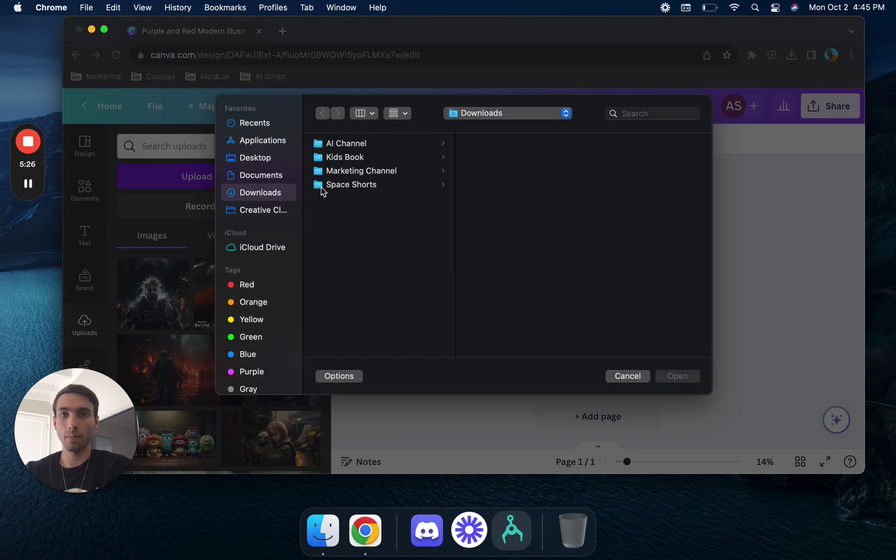
left_click(357, 163)
left_click_drag(511, 304, 510, 145)
left_click(684, 382)
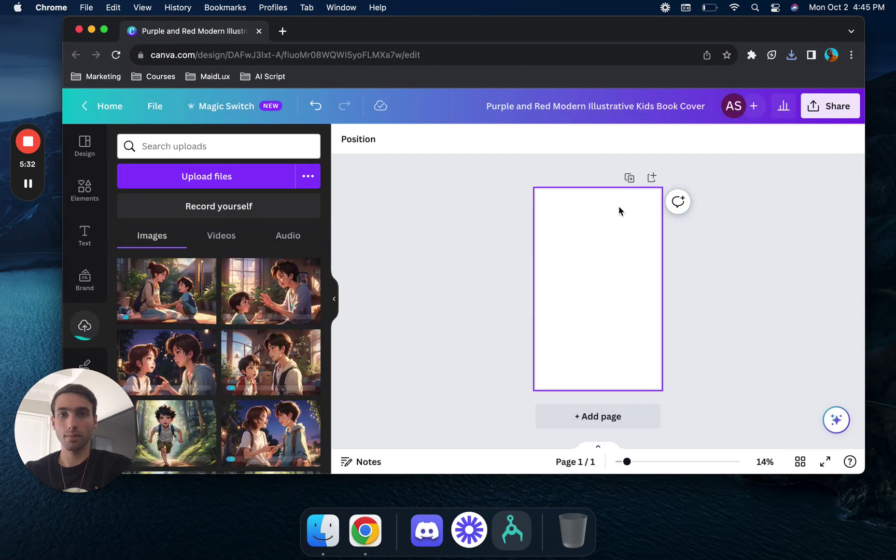
- Duplicate the blank page until the book has ten pages
left_click(629, 179)
left_click(638, 174)
left_click(637, 176)
left_click(638, 177)
left_click(638, 179)
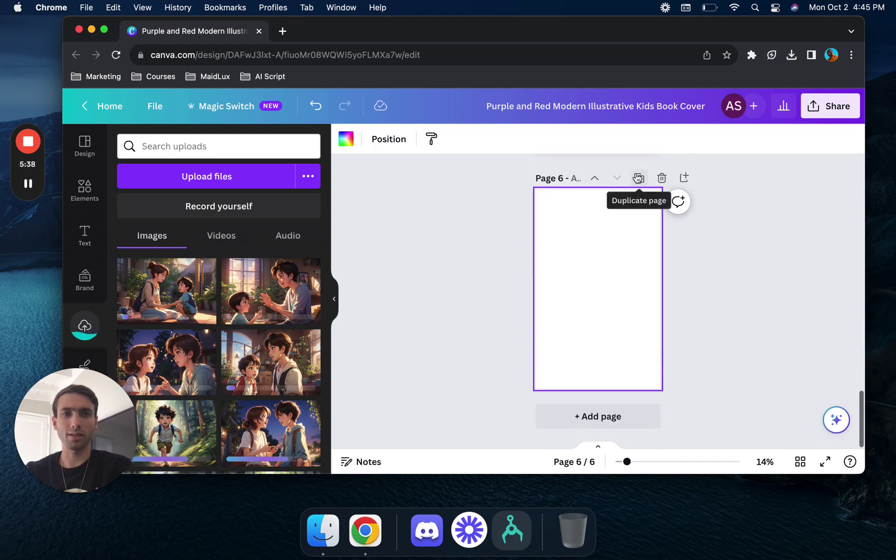
left_click(638, 178)
left_click(638, 178)
left_click(638, 178)
left_click(638, 178)
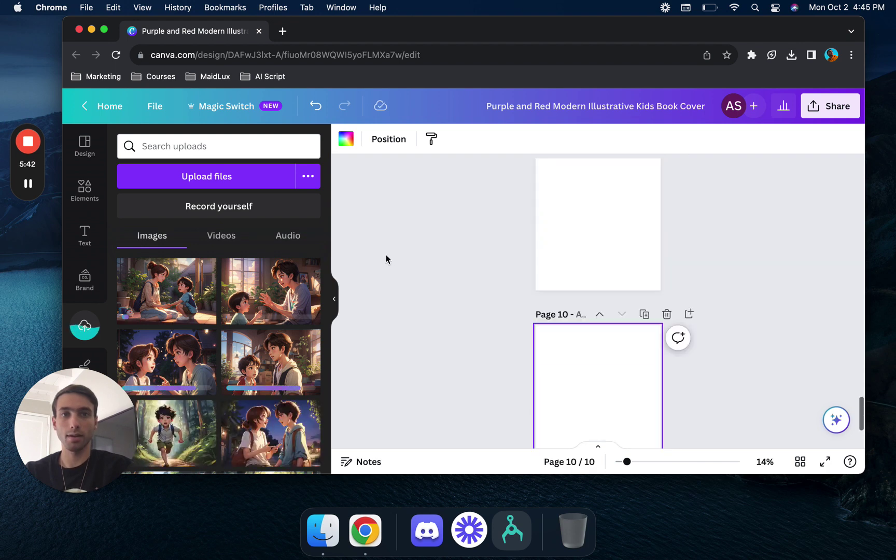
- Place uploaded illustrations as full-page images on pages 1 to 4
scroll(386, 254, "up", 10)
scroll(386, 254, "up", 10)
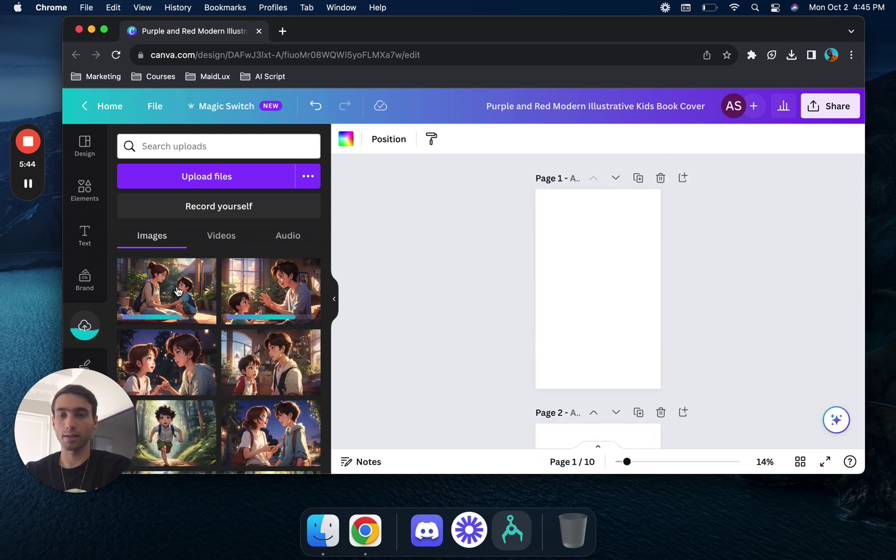
left_click_drag(166, 291, 542, 221)
scroll(542, 221, "down", 3)
left_click_drag(234, 265, 539, 311)
scroll(490, 373, "down", 5)
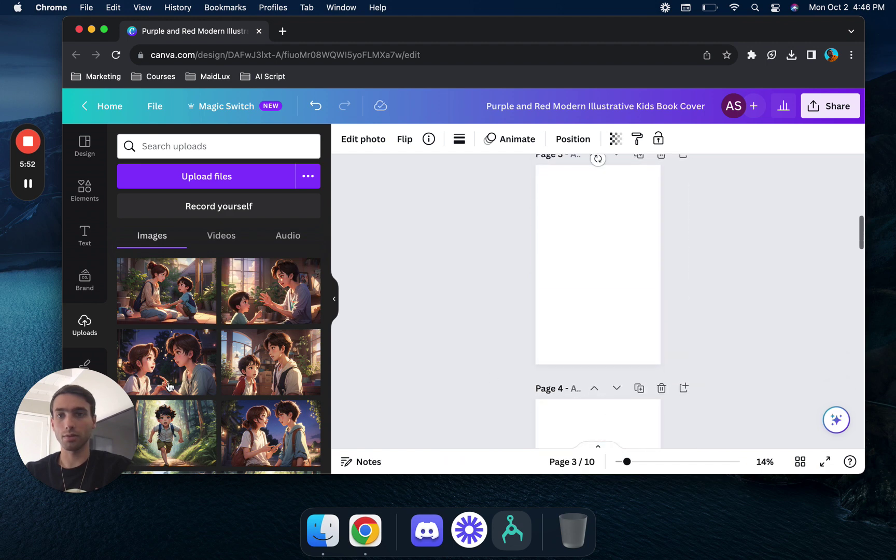
left_click_drag(326, 339, 545, 213)
scroll(424, 446, "down", 5)
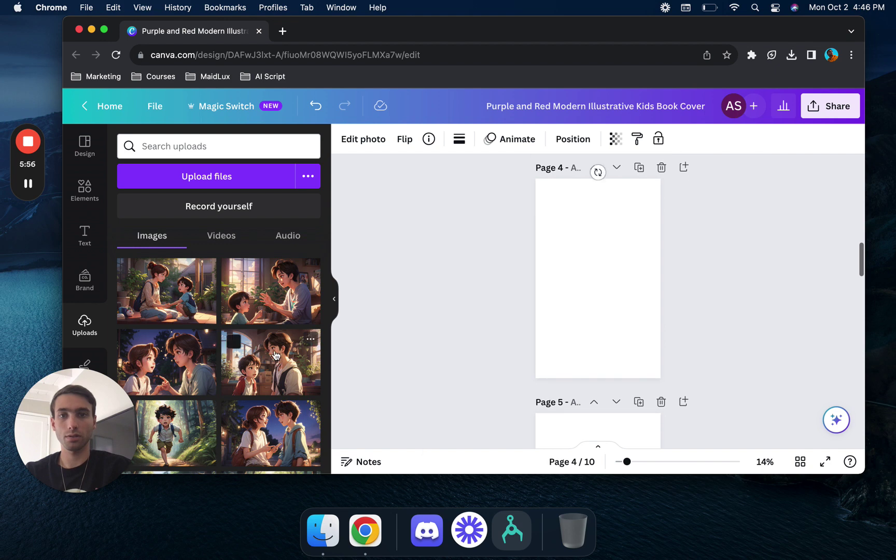
left_click_drag(269, 359, 540, 226)
- Fill pages 5 and 6, then replace a misplaced running-boy image so it fills page 7
scroll(446, 330, "down", 4)
scroll(218, 428, "down", 3)
left_click_drag(176, 350, 545, 281)
scroll(422, 358, "down", 5)
left_click_drag(253, 347, 540, 238)
scroll(488, 335, "down", 6)
left_click_drag(184, 407, 526, 234)
left_click_drag(473, 246, 477, 191)
scroll(476, 191, "up", 3)
key("Delete")
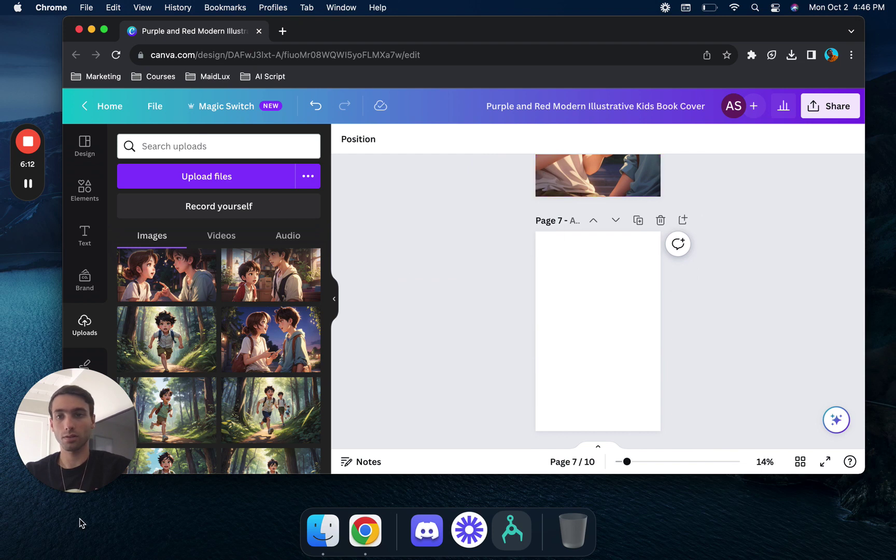
scroll(187, 421, "down", 4)
left_click_drag(165, 321, 544, 266)
- Fill pages 8, 9 and 10, ending with the night girl-and-boy image
scroll(497, 340, "down", 5)
left_click_drag(410, 276, 543, 275)
scroll(480, 309, "down", 5)
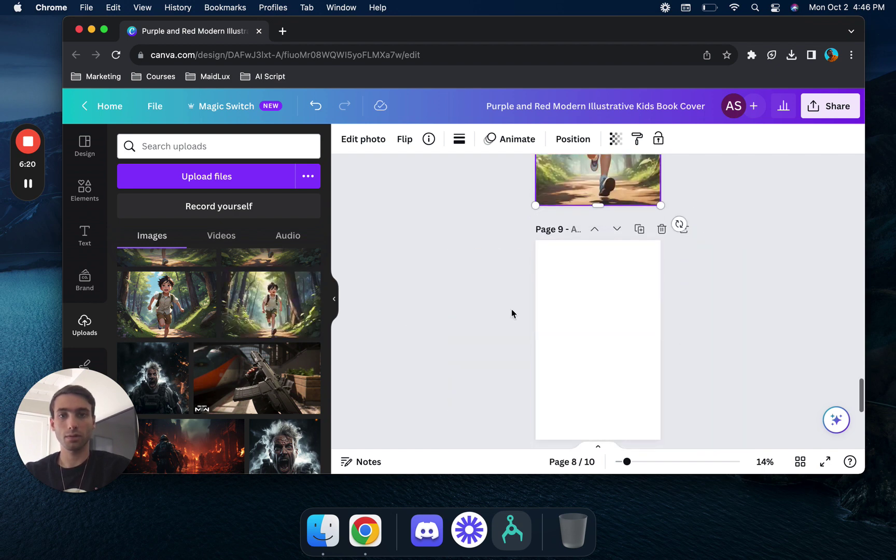
scroll(268, 315, "up", 5)
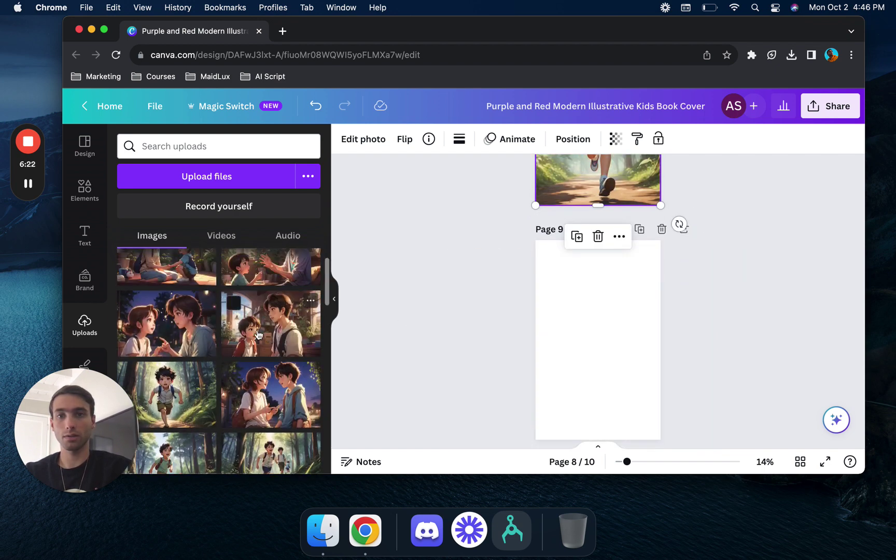
left_click_drag(268, 315, 544, 269)
scroll(519, 296, "down", 5)
left_click_drag(306, 291, 546, 248)
scroll(501, 310, "down", 2)
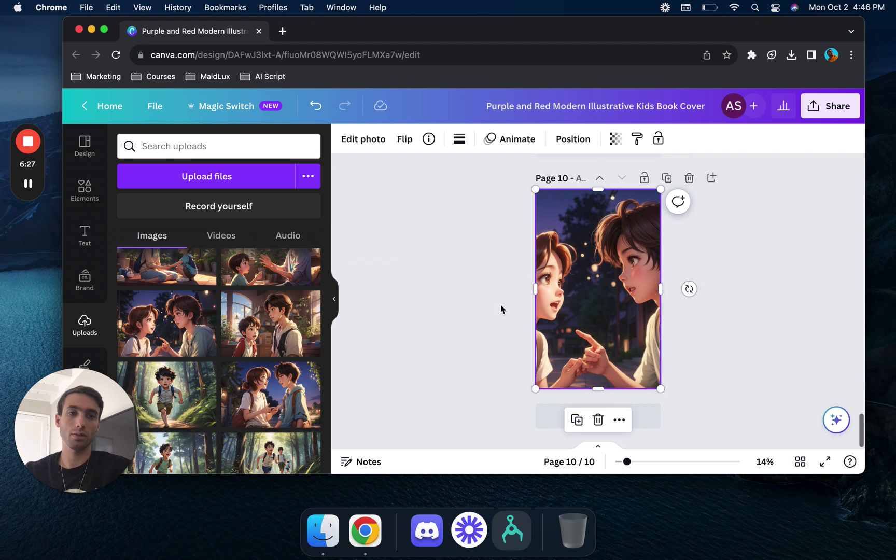
- Duplicate page 10 and add the 'cold, smooth & tasty' text design onto it
left_click(665, 178)
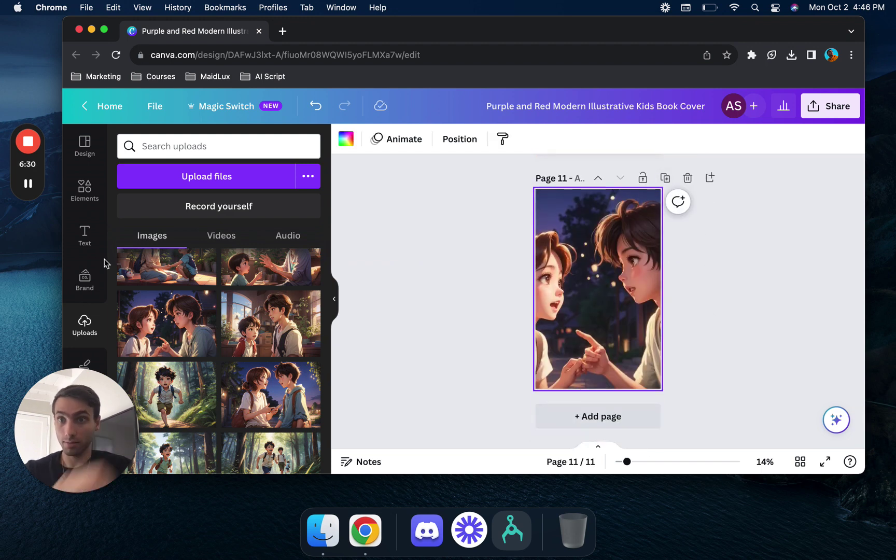
left_click(85, 237)
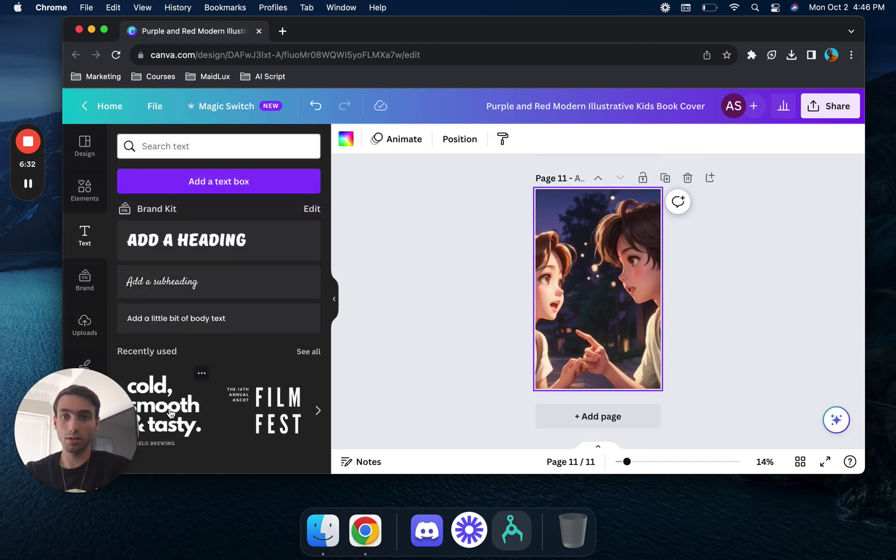
left_click_drag(170, 414, 594, 298)
- Retype the heading as 'TOMS ADVENTURE' on two lines and widen its box
double_click(590, 327)
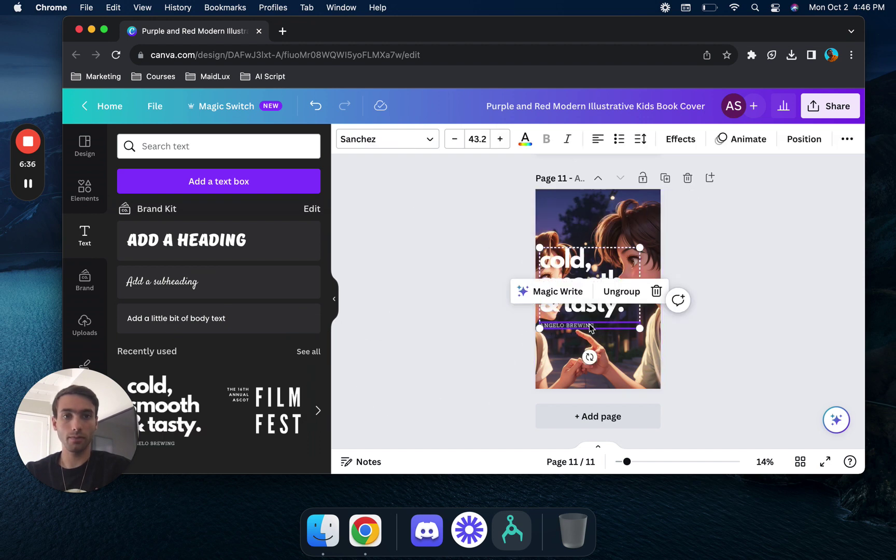
double_click(618, 297)
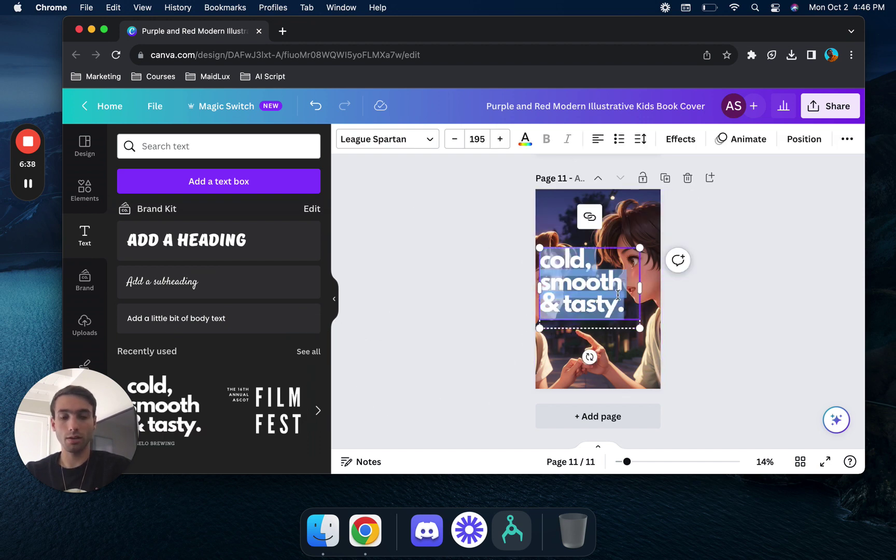
type("TOMS")
key("Return")
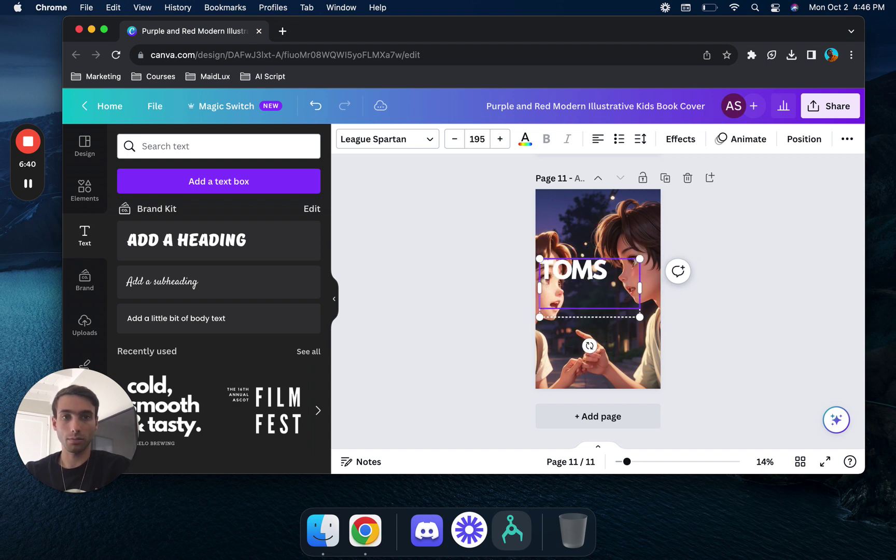
type("ADVENTURE")
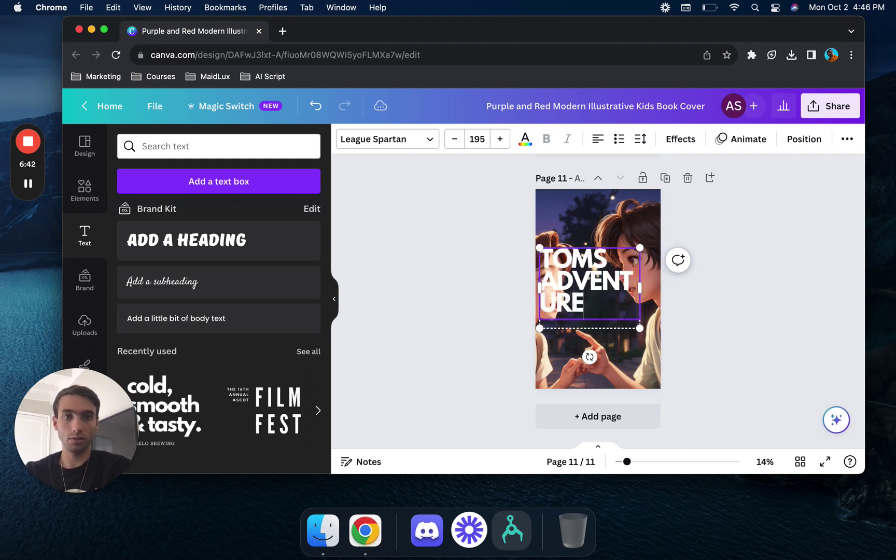
left_click_drag(642, 289, 622, 299)
- Add a rounded square shape and colour it bright yellow (#F4D400)
left_click(514, 301)
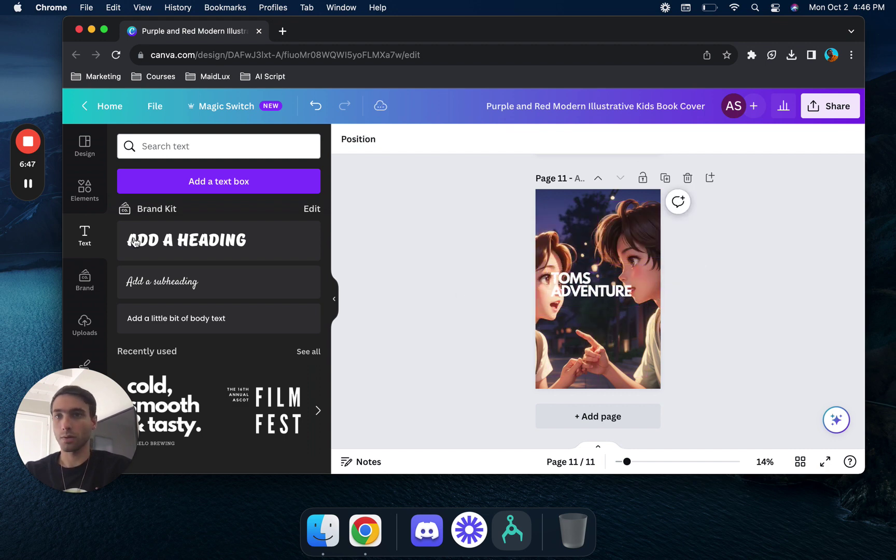
left_click(88, 200)
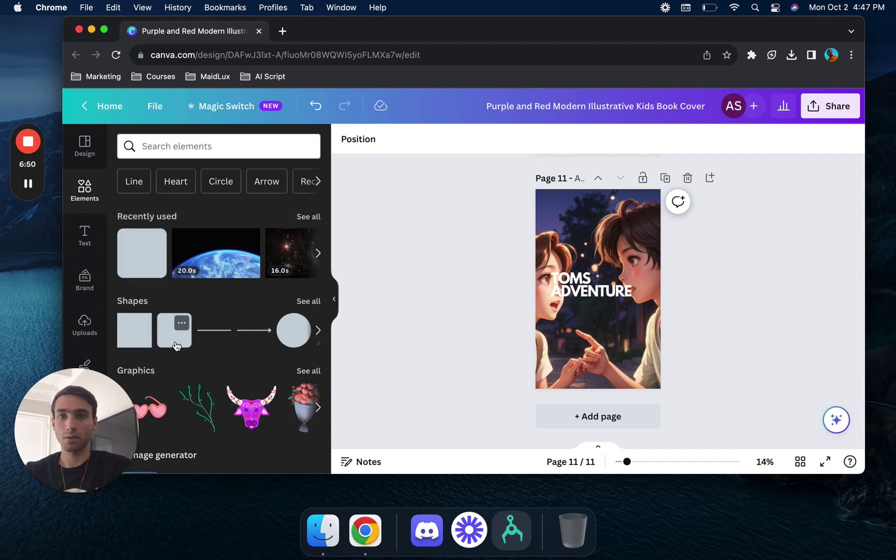
left_click(176, 346)
left_click(408, 140)
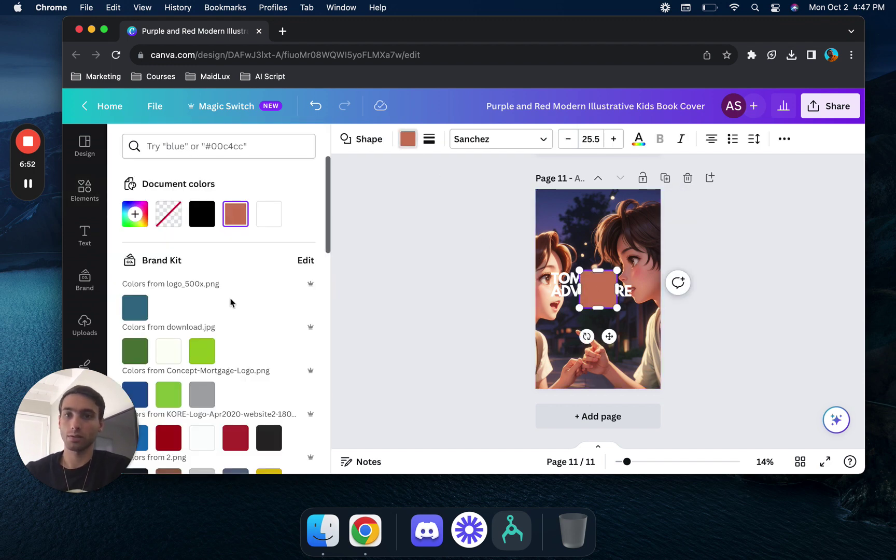
left_click(127, 225)
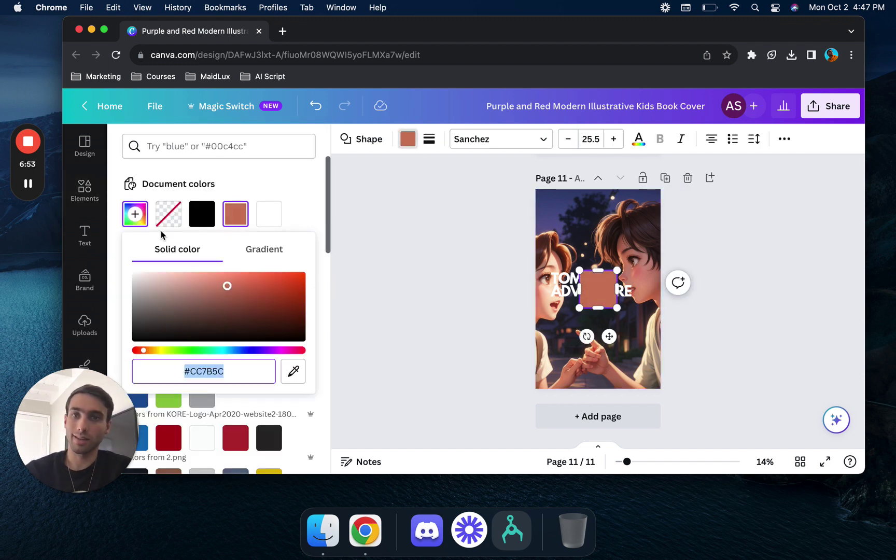
left_click(161, 352)
left_click_drag(240, 316, 317, 280)
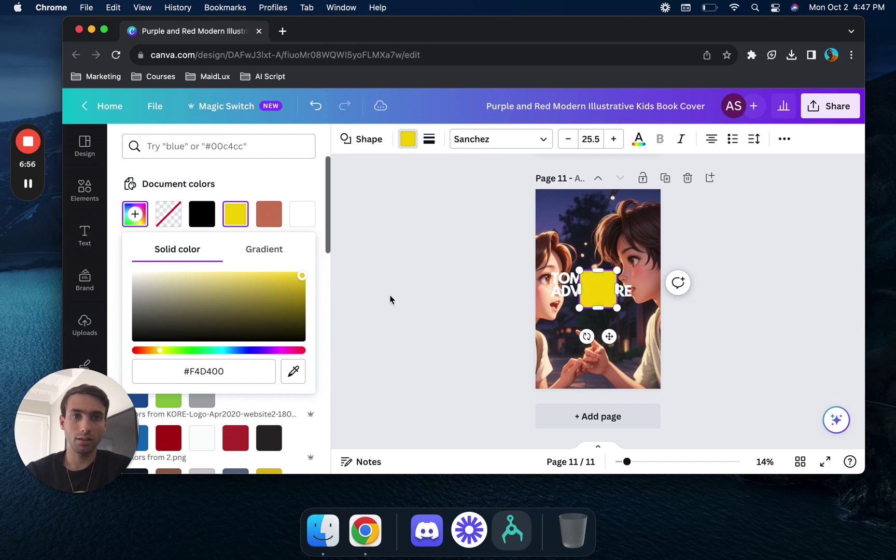
- Send the yellow shape behind the title and stretch it across the full page width
left_click(784, 139)
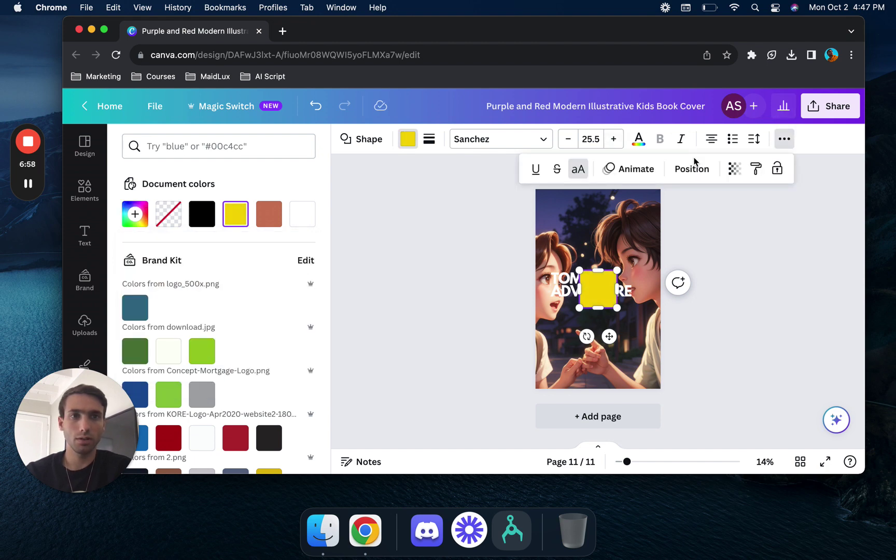
left_click(692, 169)
left_click(243, 171)
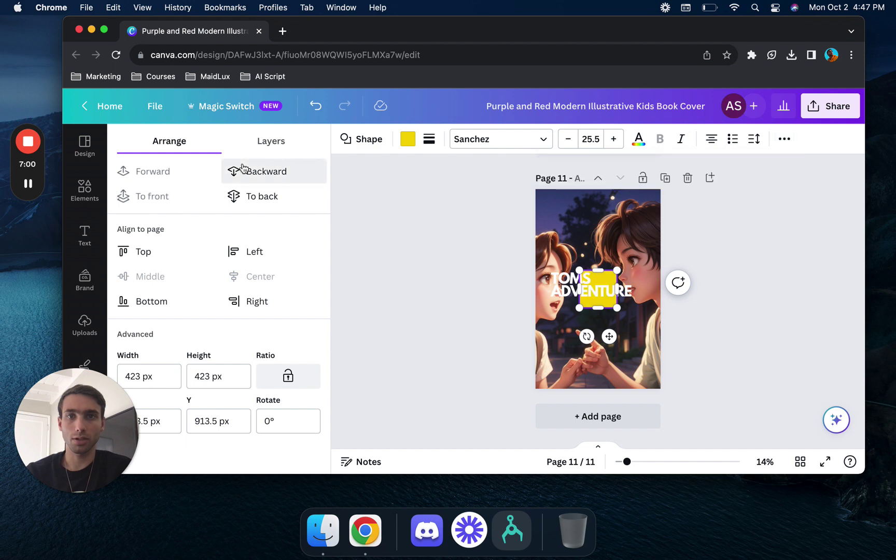
left_click_drag(579, 289, 513, 289)
left_click_drag(618, 286, 673, 292)
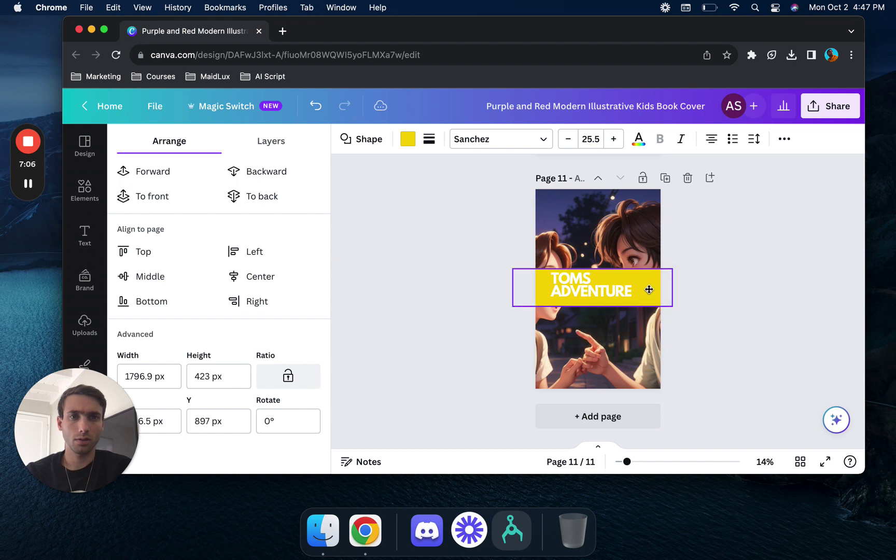
- Put 'TOMS ADVENTURE' on one line and position it over the yellow banner
left_click(647, 290)
left_click_drag(647, 290, 686, 289)
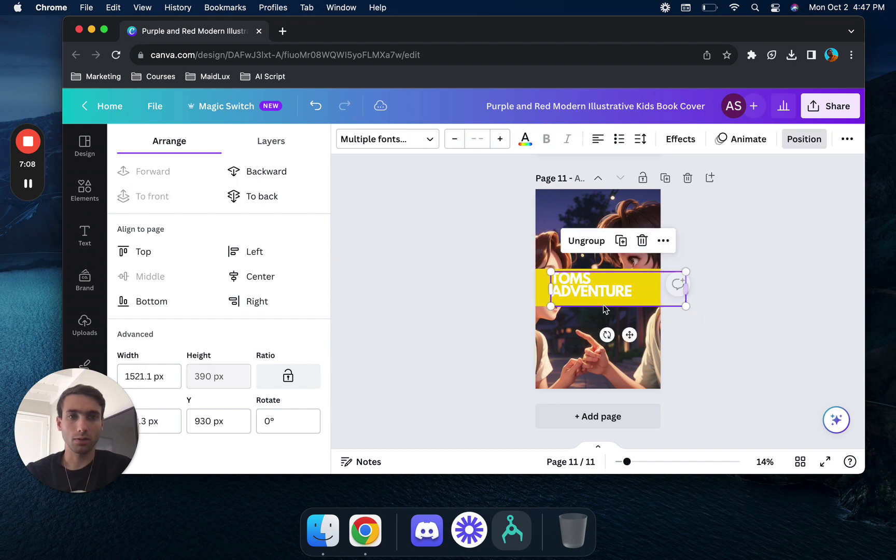
left_click(551, 290)
key("BackSpace")
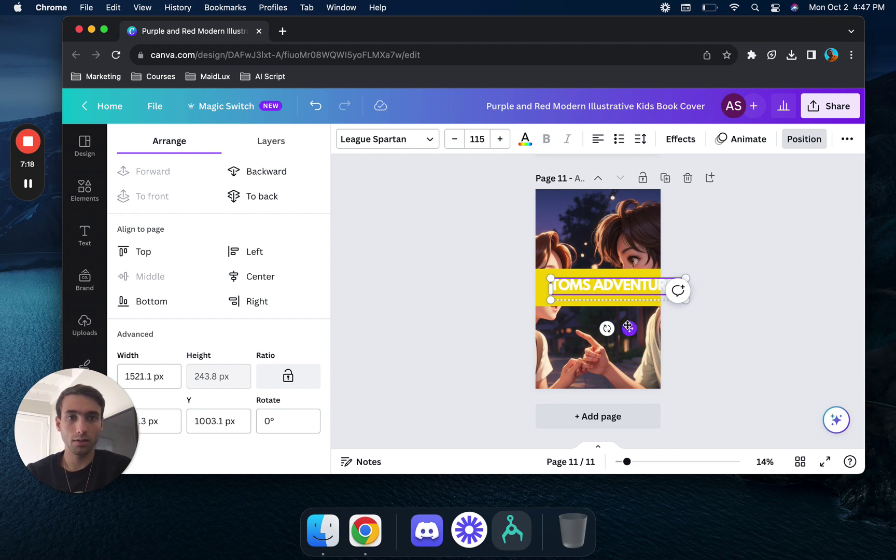
left_click_drag(629, 328, 614, 328)
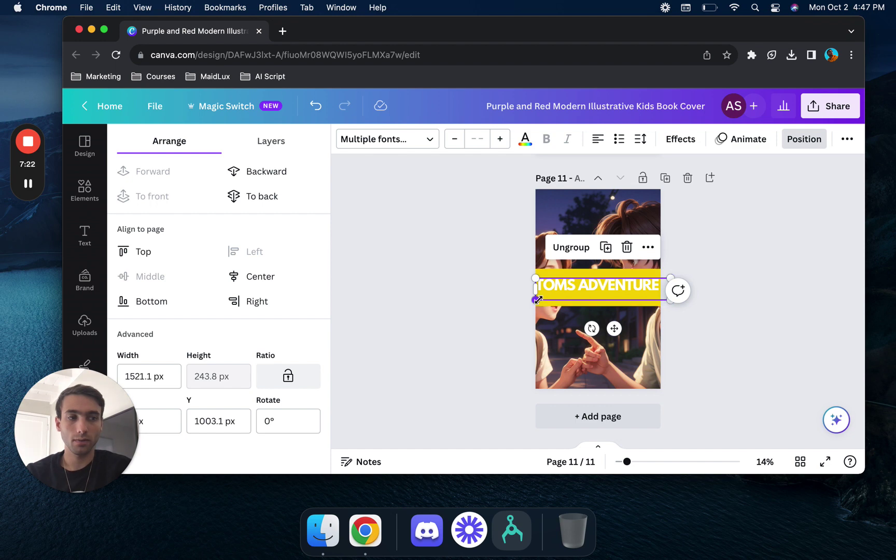
left_click_drag(539, 300, 544, 299)
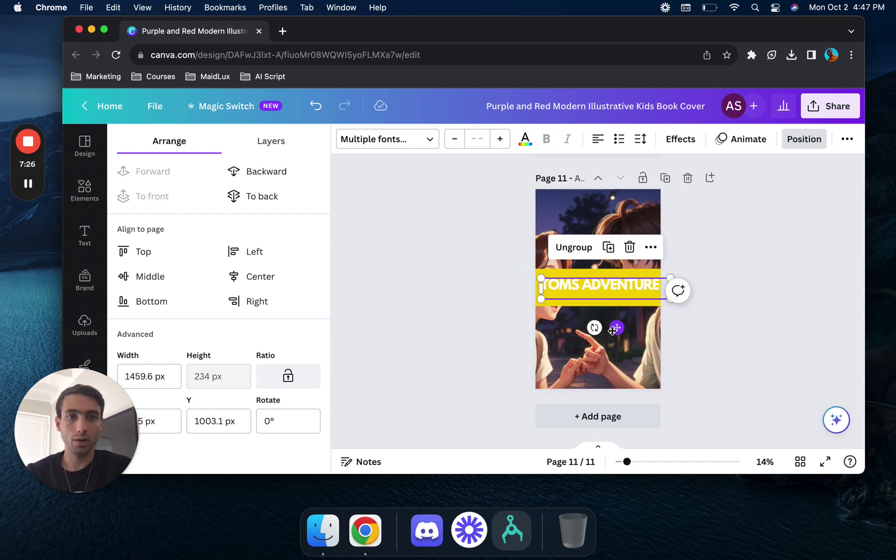
left_click_drag(615, 326, 610, 334)
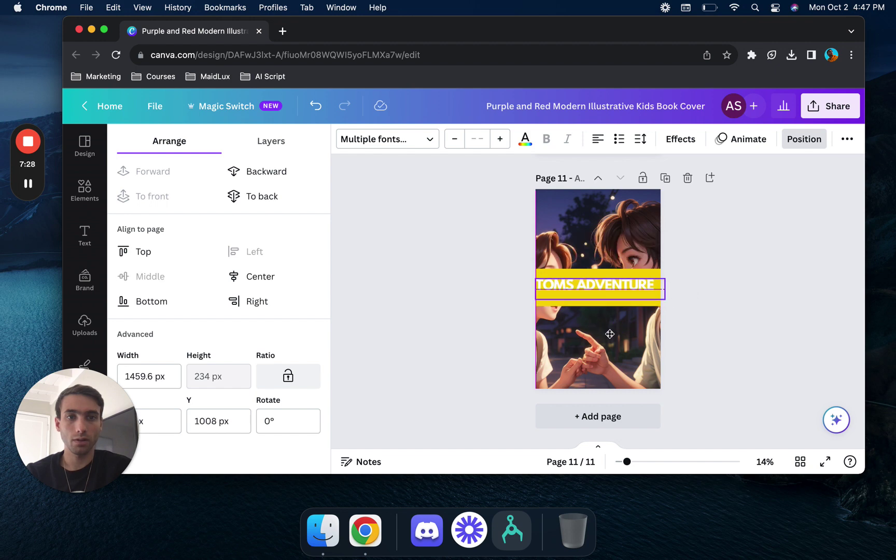
- Shorten the title banner's height and recolour it with the teal blue swatch
left_click(655, 271)
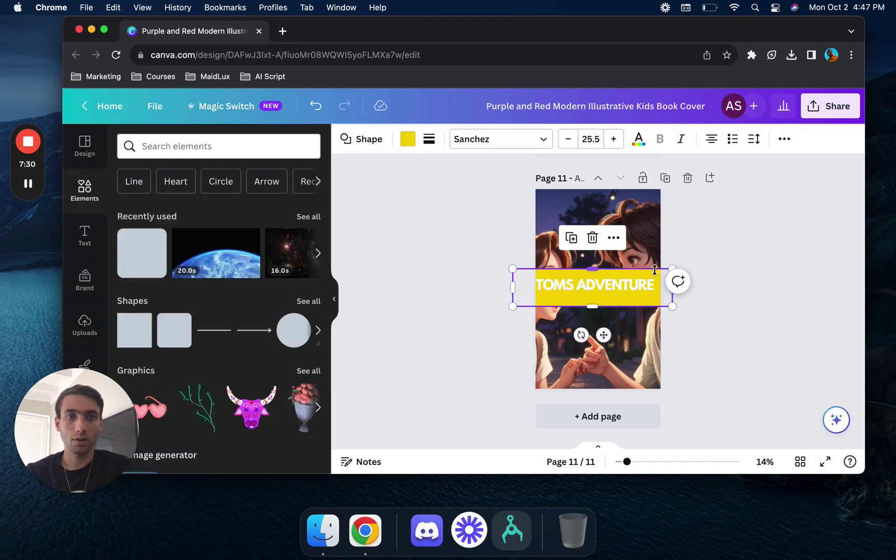
left_click_drag(592, 306, 593, 272)
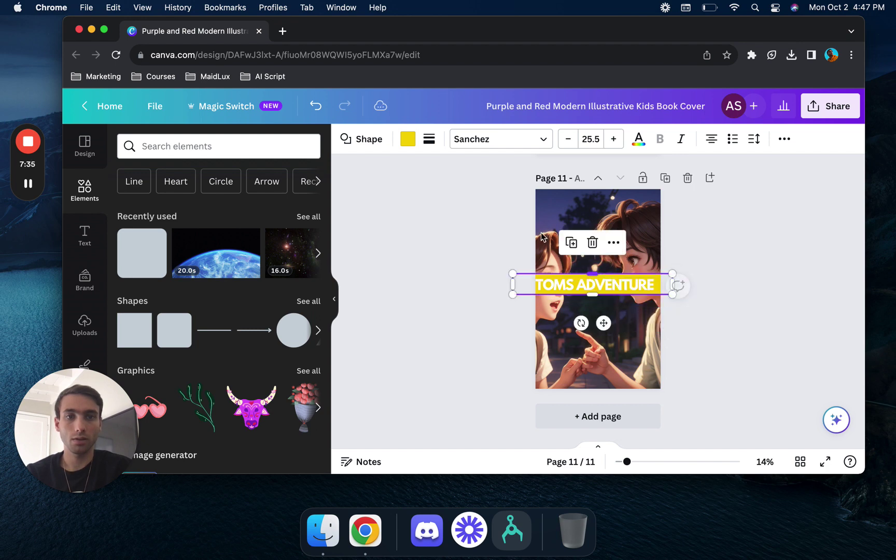
left_click(407, 139)
left_click(136, 307)
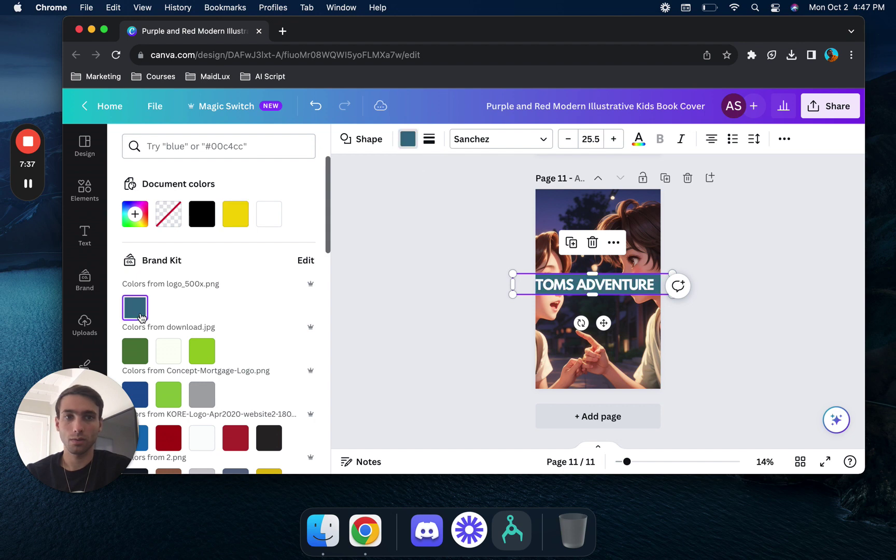
left_click(142, 359)
left_click(196, 358)
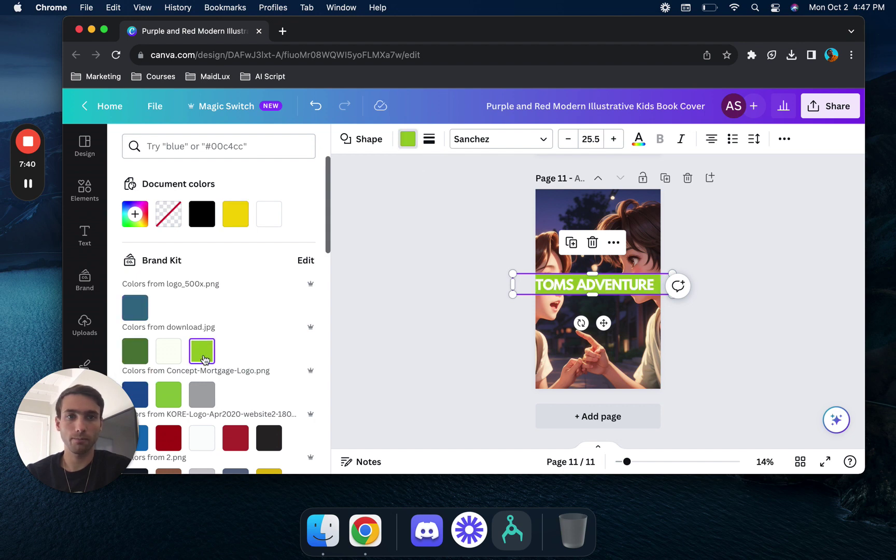
scroll(200, 359, "down", 3)
left_click(179, 348)
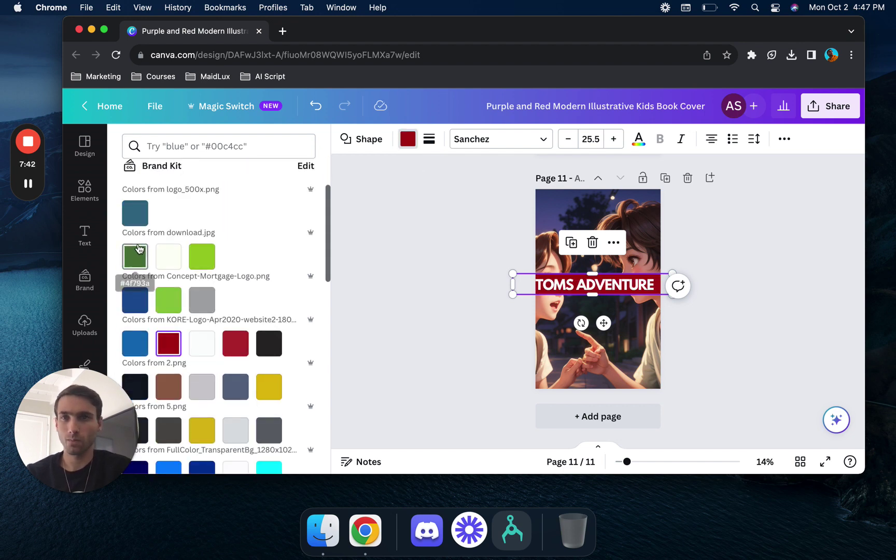
left_click(136, 213)
left_click(410, 290)
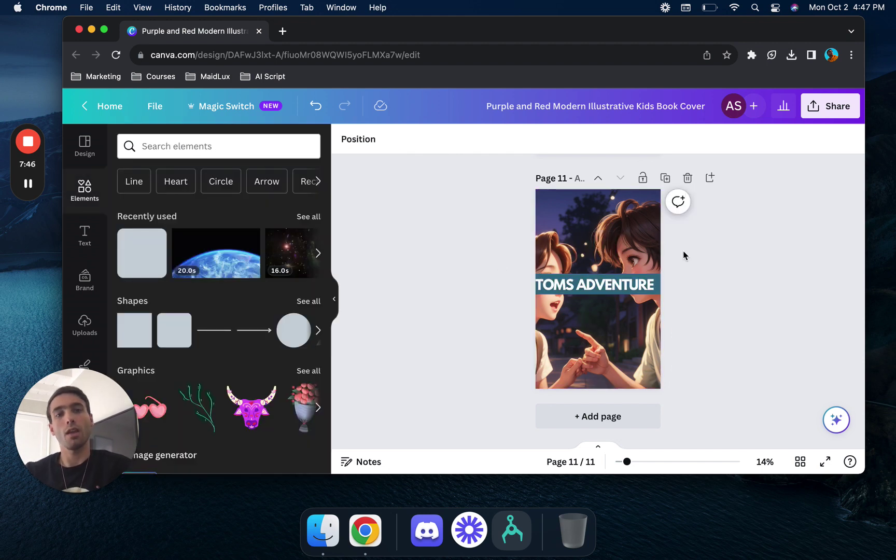
scroll(744, 247, "up", 10)
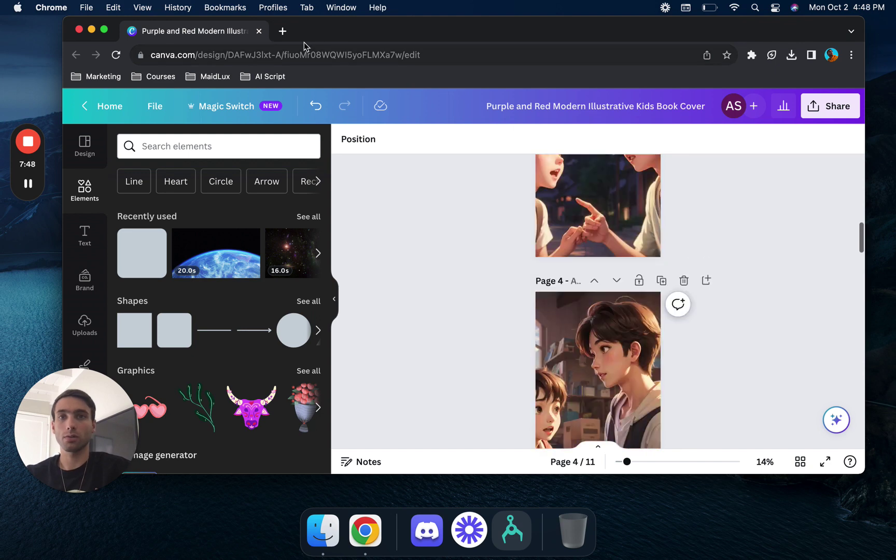
- Open ChatGPT in a new tab and ask for a kids' story about Tom with friends in town
left_click(282, 33)
type("CHAT")
key("Return")
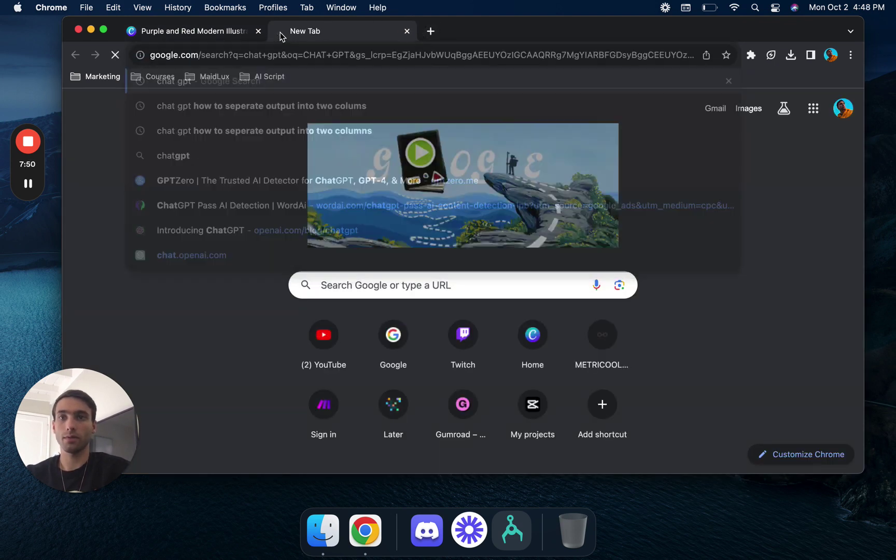
left_click(172, 277)
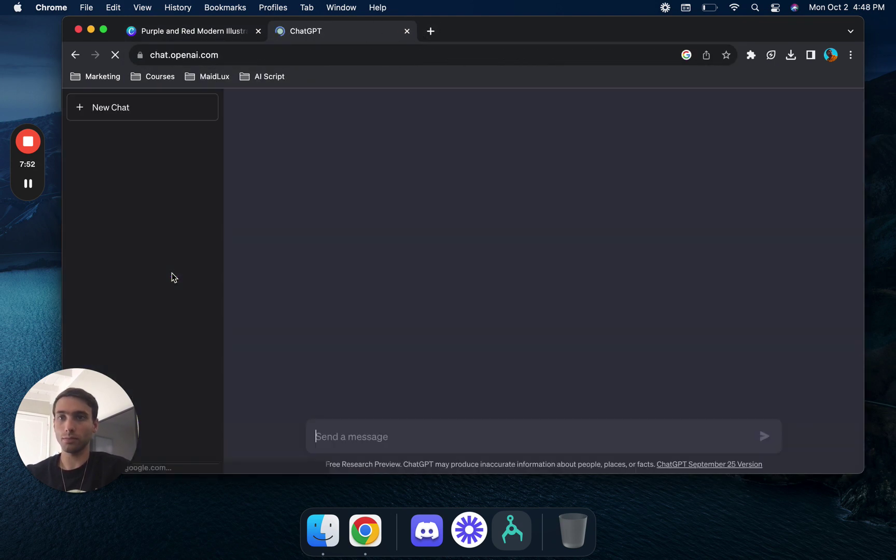
left_click(480, 440)
type("WRITE A KIDS STORY FEATURING TOM HANGING OUT WITH HIS FRIENDS IN TOW")
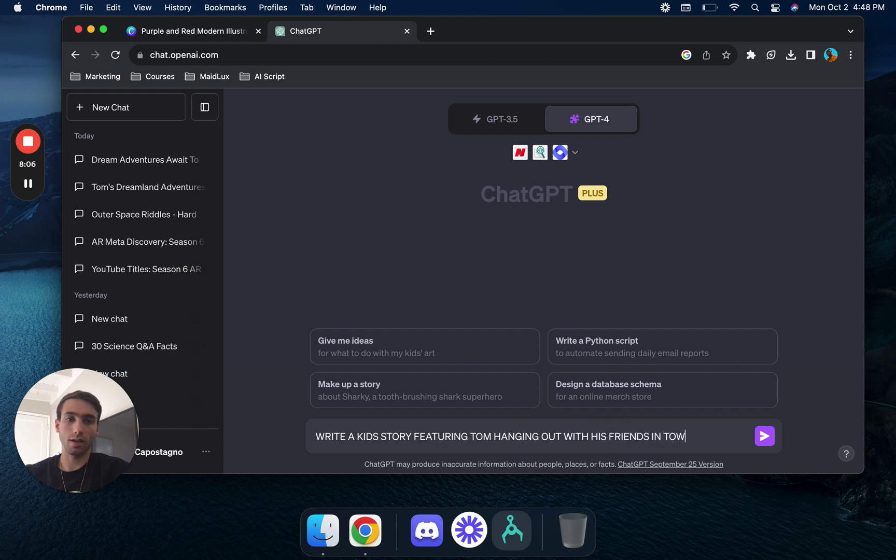
type("N")
key("Return")
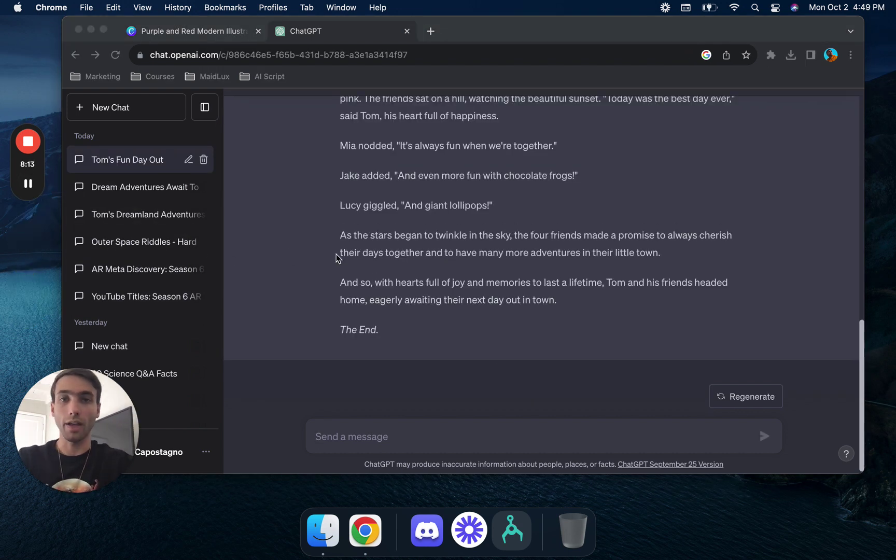
- Copy the first paragraph of the story 'Tom's Day Out in Town'
scroll(336, 257, "up", 4)
scroll(336, 258, "up", 8)
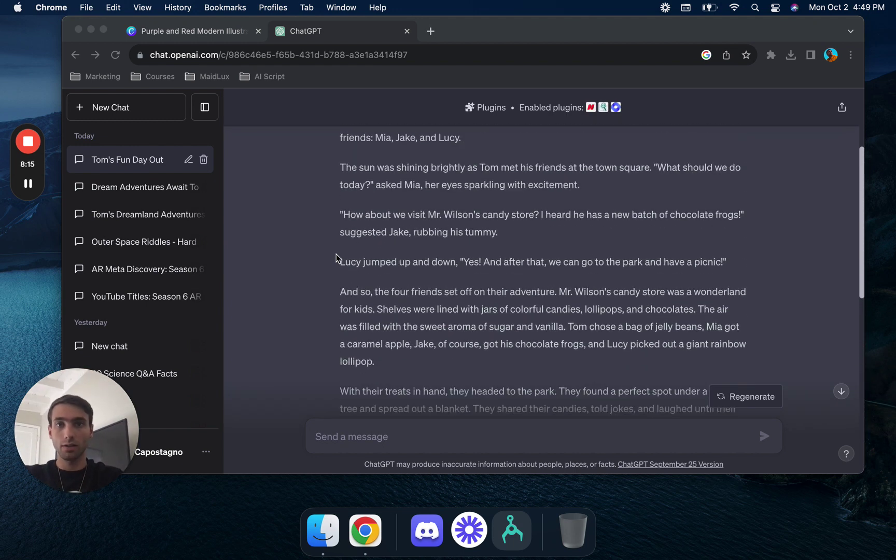
left_click(339, 207)
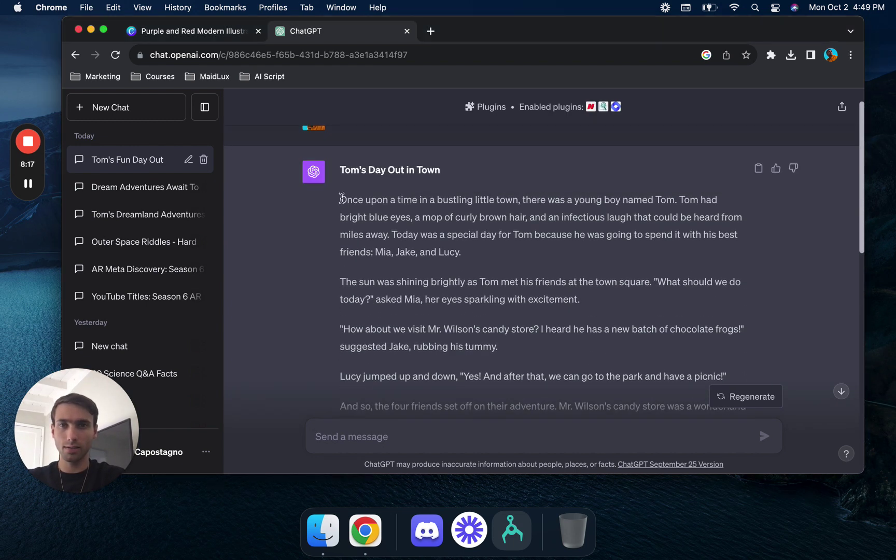
left_click_drag(342, 198, 479, 262)
key("super+c")
- Add a body-text box to Page 1 of the Canva book containing the copied paragraph
left_click(183, 32)
scroll(480, 287, "up", 15)
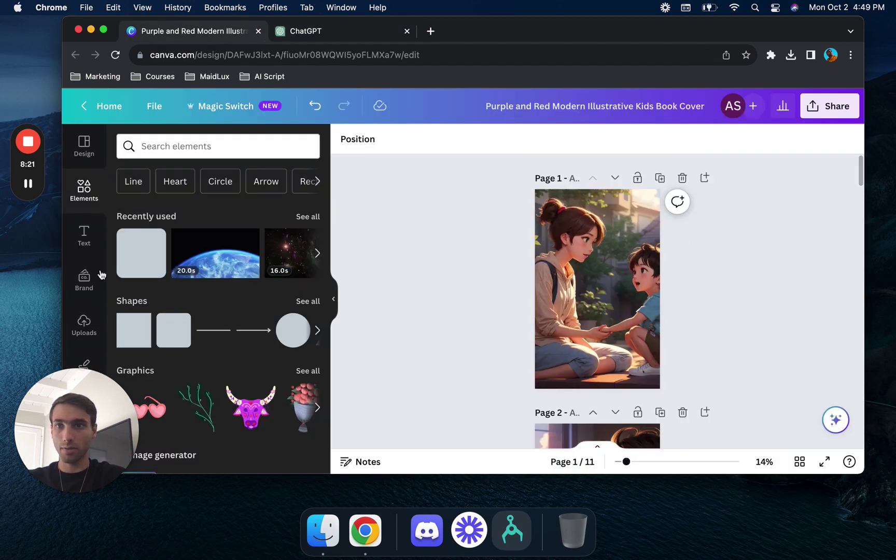
left_click(84, 234)
left_click(202, 316)
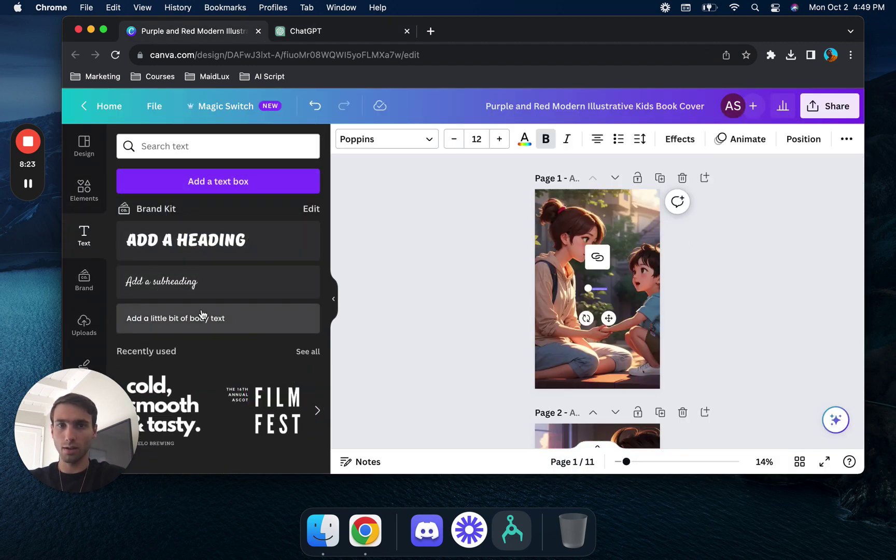
key("cmd+v")
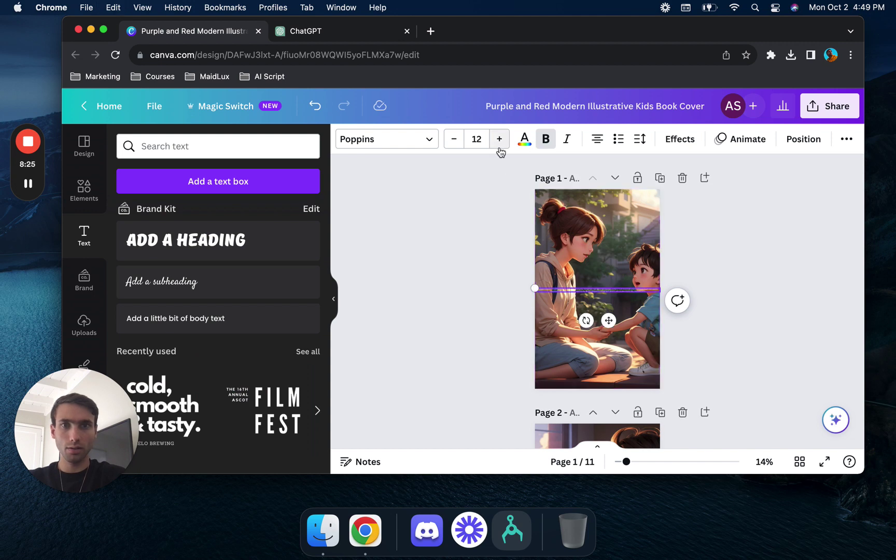
- Raise the paragraph's font size to 57
left_click(499, 148)
left_click(500, 148)
left_click(499, 148)
left_click(499, 148)
left_click(500, 149)
left_click(500, 149)
left_click(499, 148)
left_click(499, 148)
left_click(500, 148)
left_click(499, 148)
left_click(499, 148)
left_click(499, 148)
left_click(500, 149)
left_click(500, 150)
left_click(500, 149)
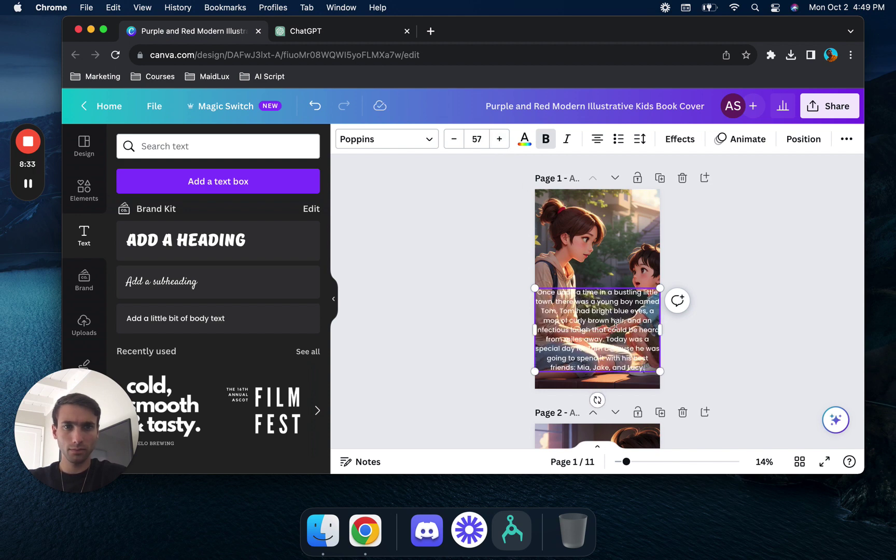
- Move the paragraph lower and resize it across the illustration, ending at font size 43.4
left_click(660, 332)
left_click(649, 334)
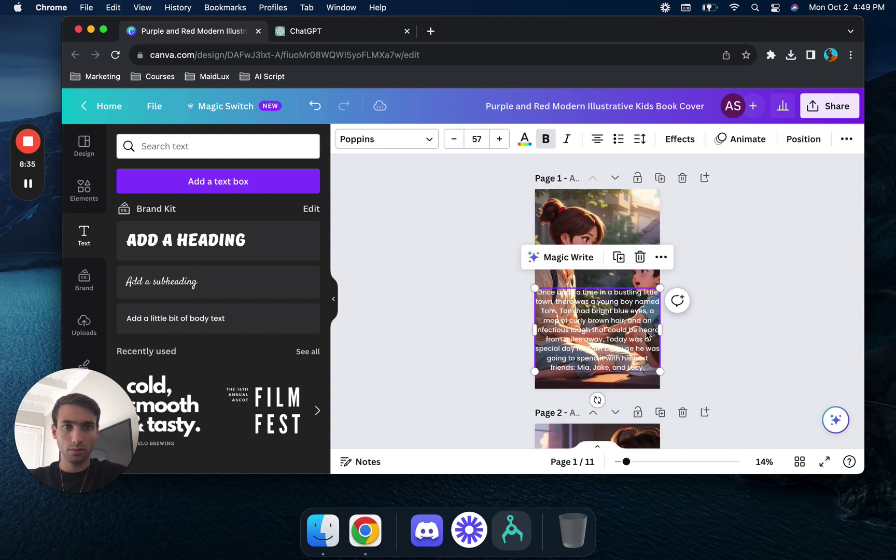
left_click_drag(625, 320, 623, 325)
left_click(520, 340)
left_click(599, 349)
left_click_drag(658, 375, 611, 347)
- Add a square shape from Elements and stretch it over the Page 1 story text
left_click(427, 299)
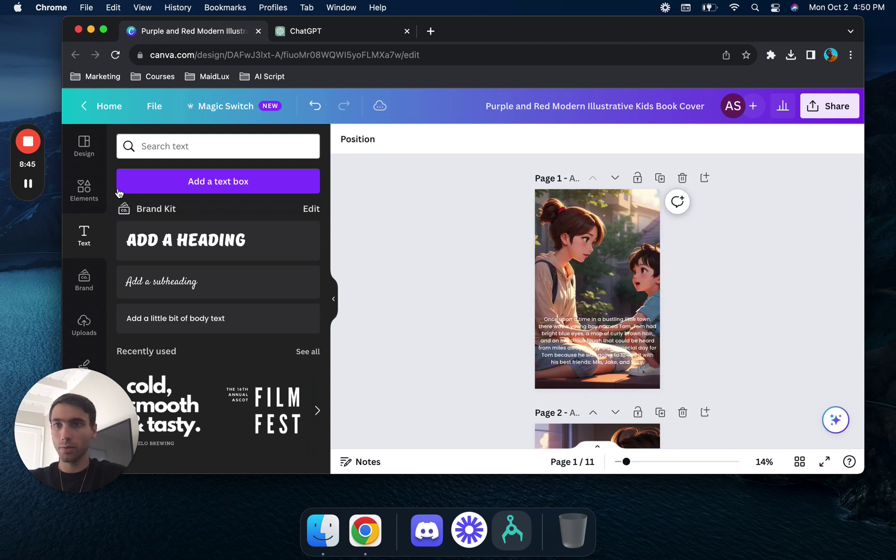
left_click(80, 197)
left_click(141, 253)
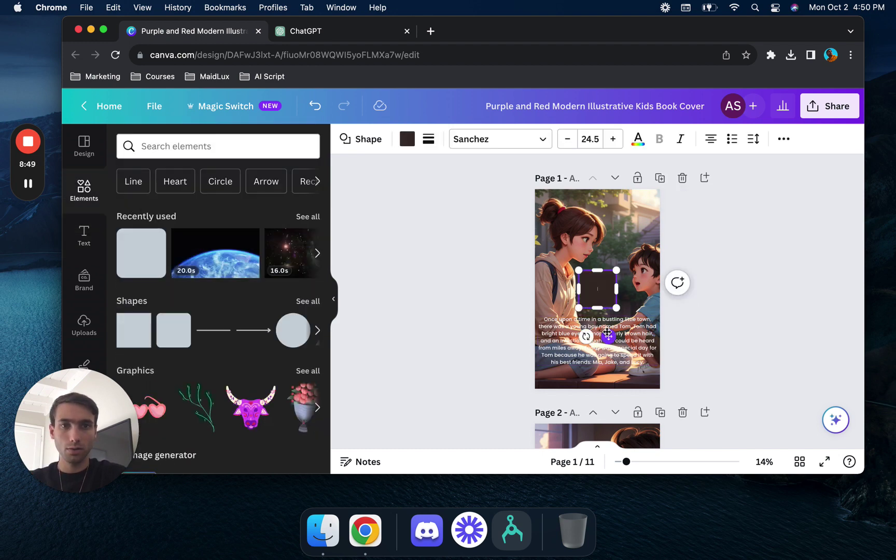
left_click_drag(608, 332, 668, 374)
- Make the square black with transparency 59
left_click(408, 139)
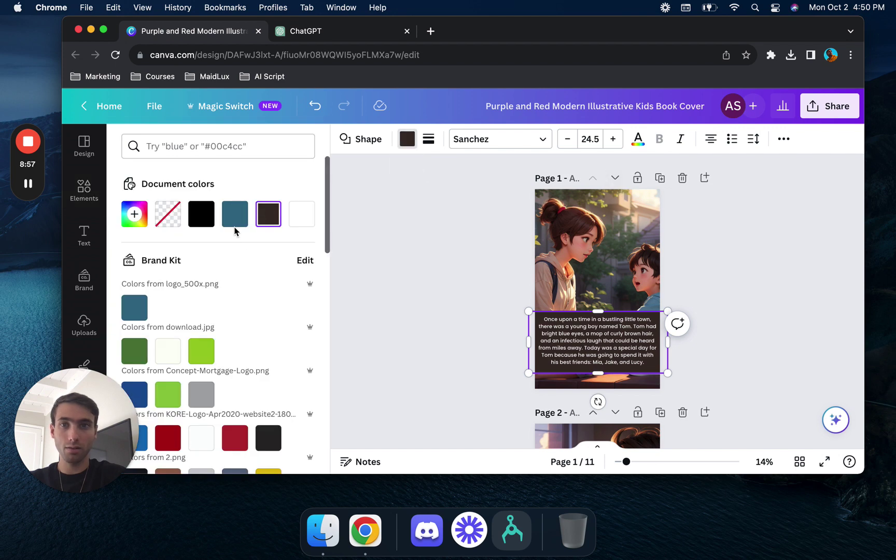
left_click(202, 213)
left_click(783, 139)
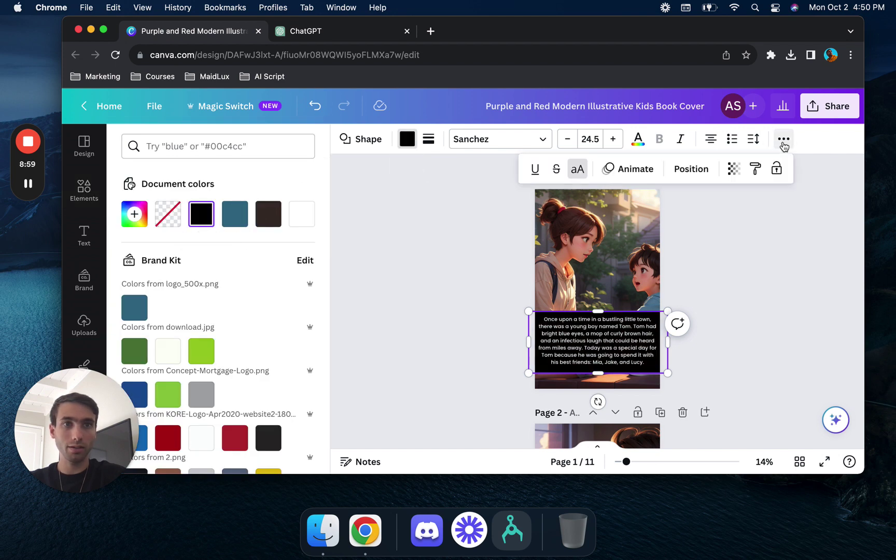
left_click(690, 168)
left_click(734, 169)
left_click_drag(673, 218, 683, 225)
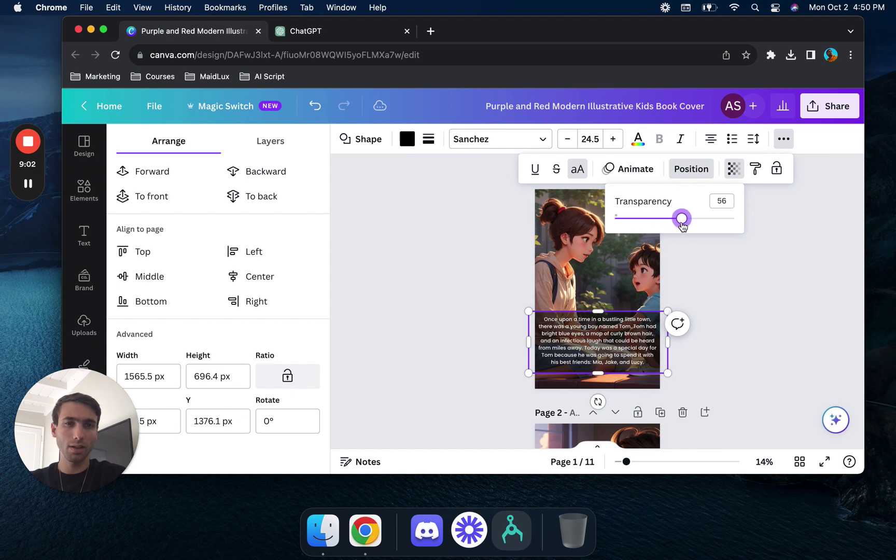
left_click(721, 274)
left_click(720, 274)
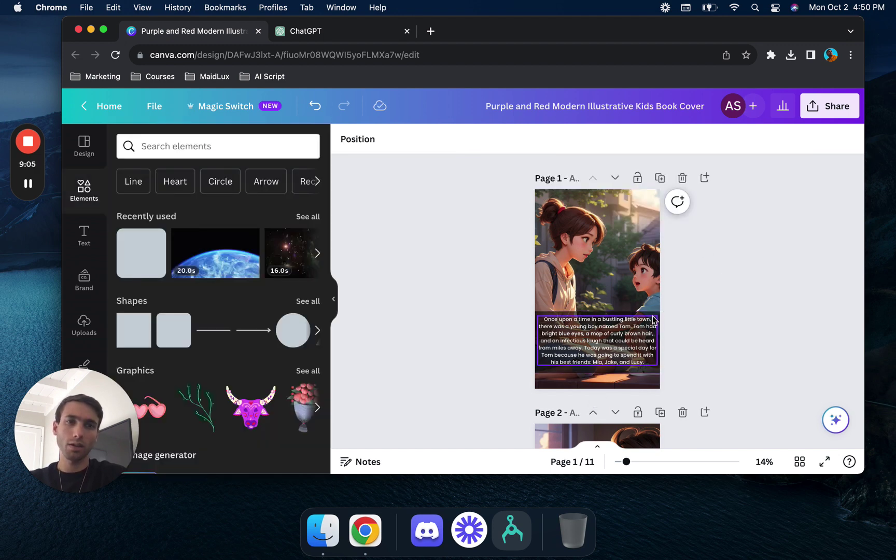
- Step through pages 1 to 10, selecting each page's text box in turn
left_click(634, 341)
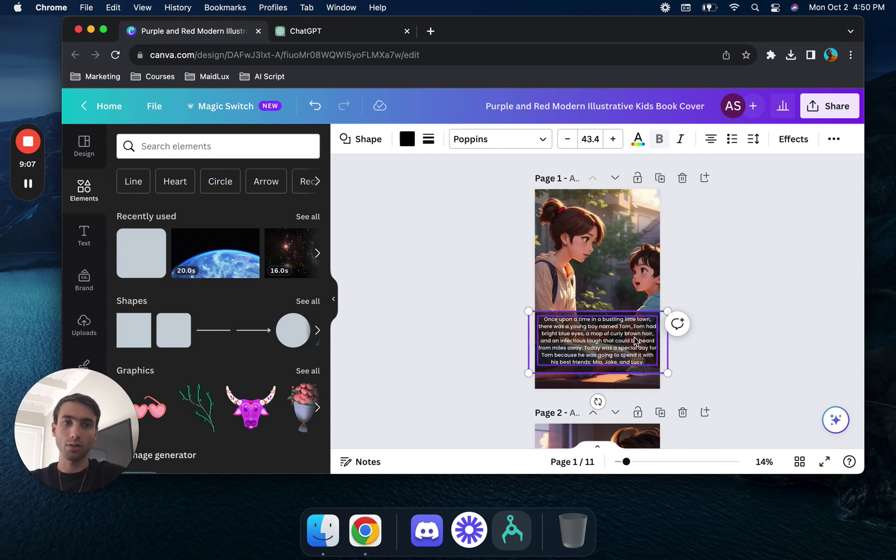
scroll(635, 341, "down", 5)
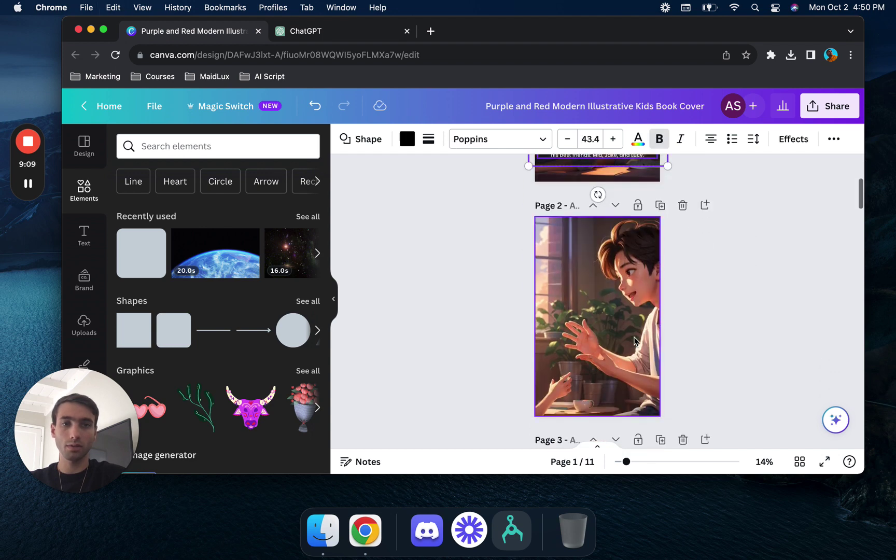
left_click(635, 341)
scroll(635, 341, "down", 5)
left_click(635, 341)
key("Tab")
scroll(635, 341, "down", 5)
left_click(635, 341)
key("Tab")
scroll(635, 341, "down", 5)
left_click(635, 341)
key("Tab")
scroll(635, 341, "down", 5)
left_click(635, 340)
key("Tab")
scroll(635, 341, "down", 5)
left_click(634, 341)
key("Tab")
scroll(635, 340, "down", 5)
left_click(634, 341)
key("Tab")
scroll(635, 340, "down", 5)
left_click(635, 341)
key("Tab")
scroll(634, 341, "down", 2)
scroll(635, 341, "down", 3)
left_click(635, 341)
key("Tab")
scroll(635, 341, "down", 5)
scroll(634, 341, "up", 3)
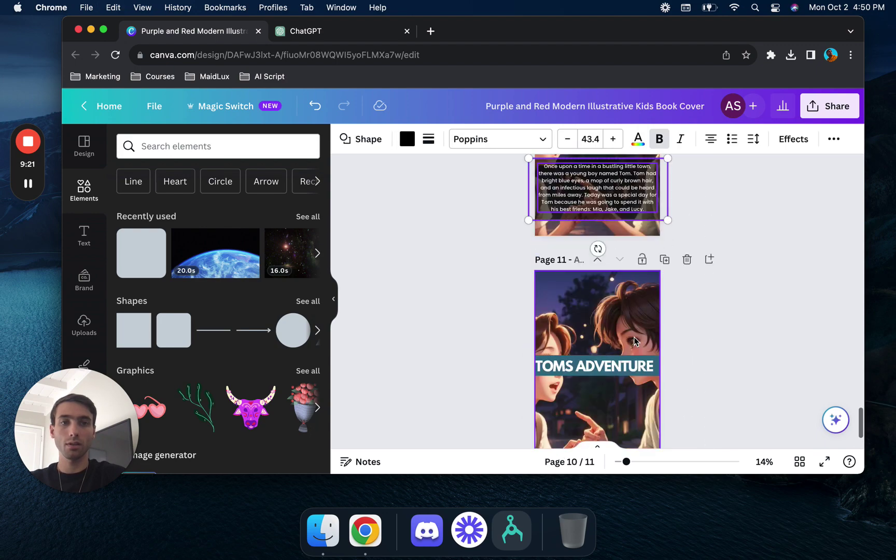
- Make the TOMS ADVENTURE title band on page 11 black at 50 transparency
left_click(626, 357)
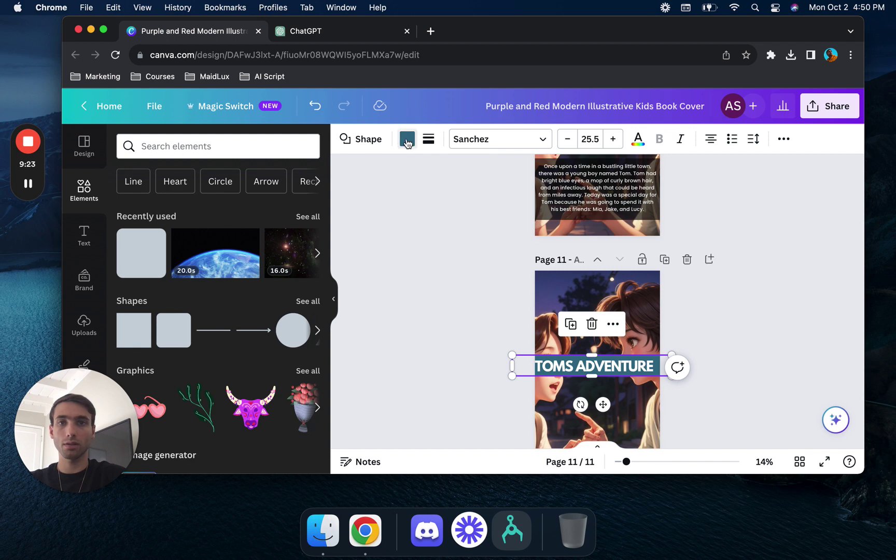
left_click(408, 140)
left_click(201, 214)
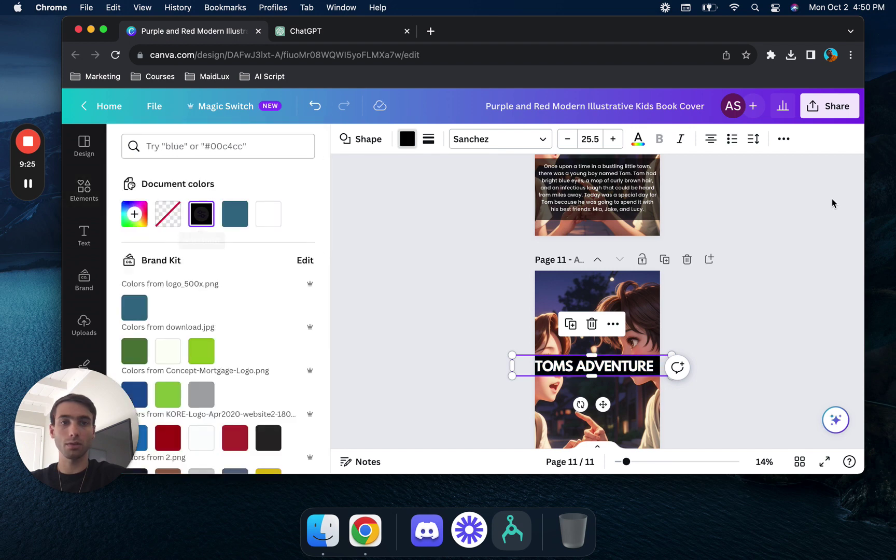
left_click(783, 139)
left_click(733, 168)
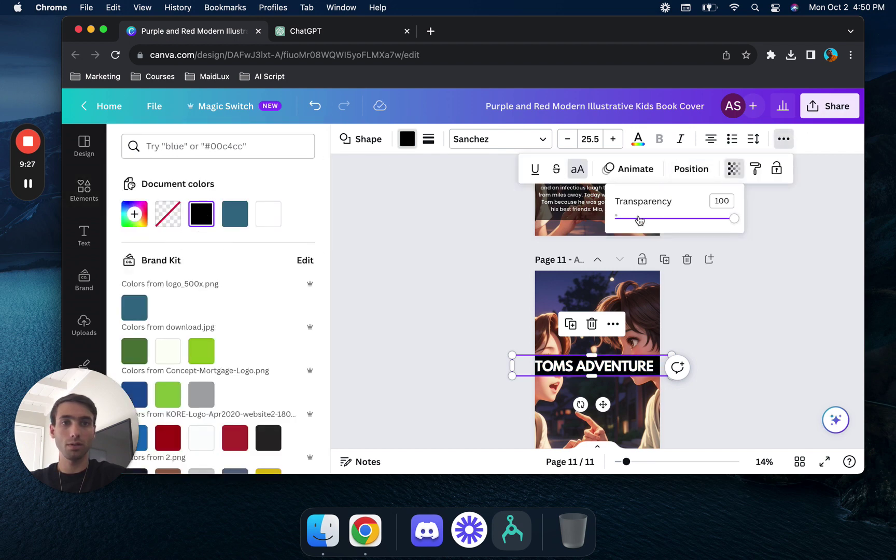
left_click(669, 222)
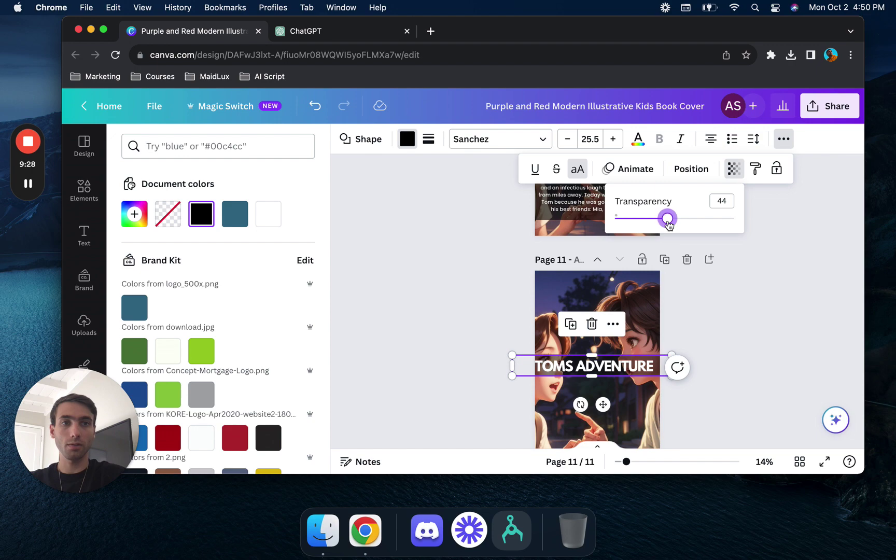
left_click(741, 304)
left_click(741, 304)
scroll(740, 304, "down", 1)
scroll(741, 304, "up", 3)
scroll(741, 300, "up", 20)
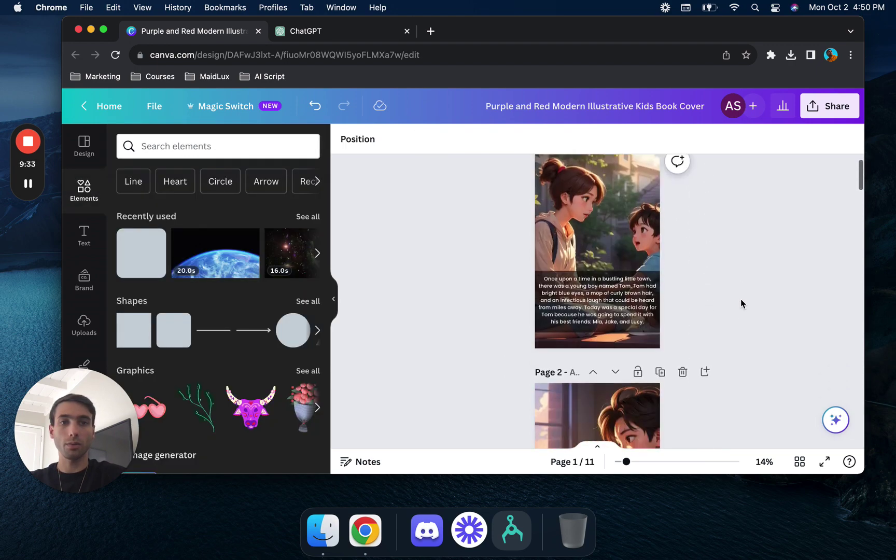
- Replace page 2's text with the story's second paragraph and shrink its box to fit
scroll(741, 300, "down", 3)
left_click(340, 31)
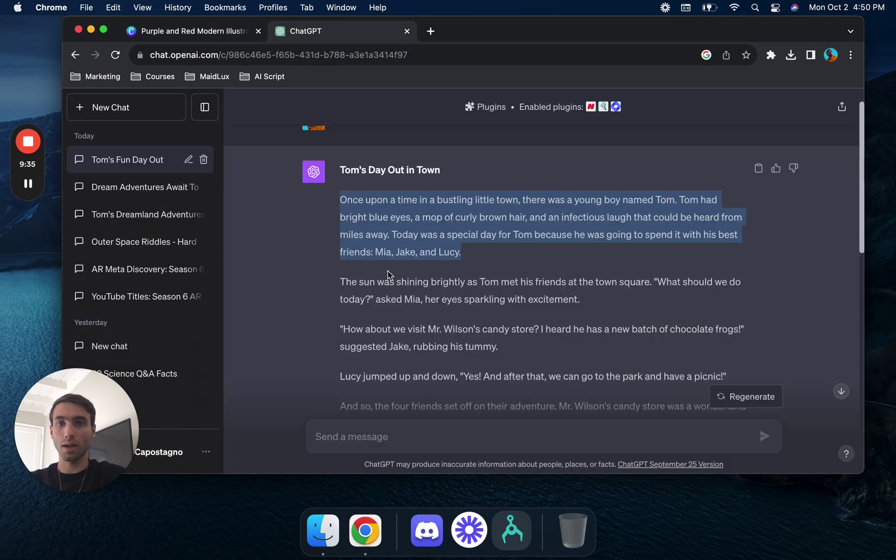
left_click_drag(342, 281, 596, 303)
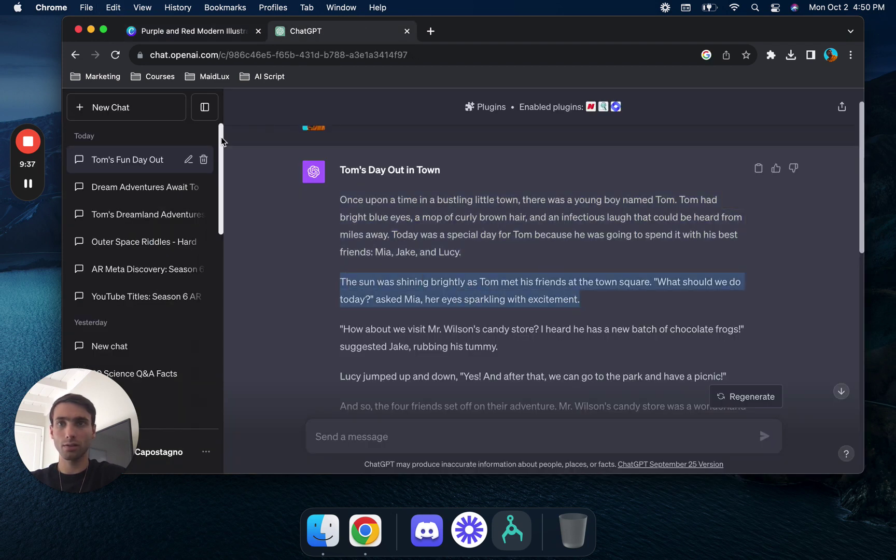
left_click(214, 32)
left_click(602, 383)
key("super+a")
key("super+v")
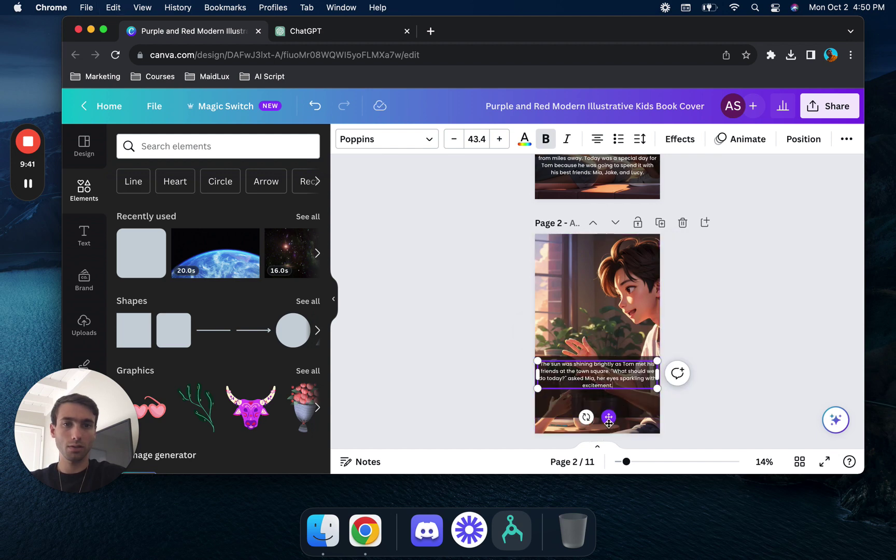
left_click(607, 362)
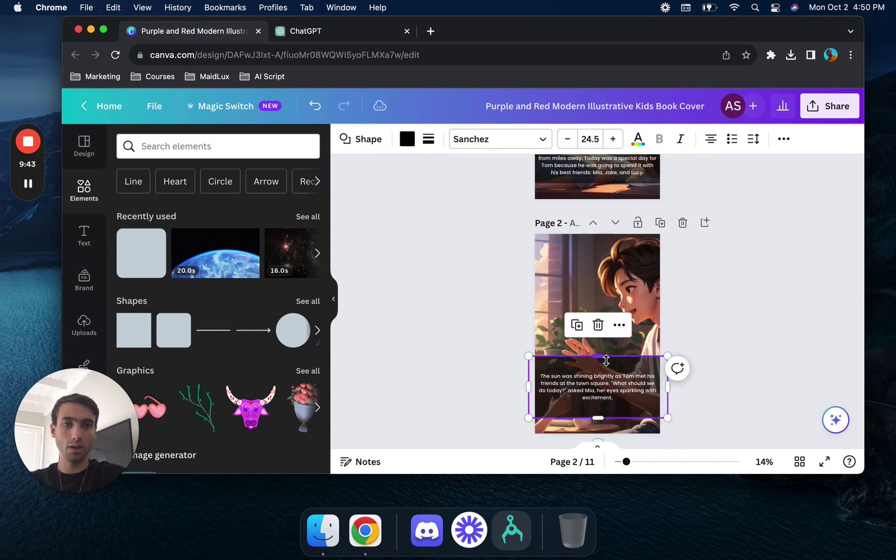
left_click_drag(607, 358, 606, 367)
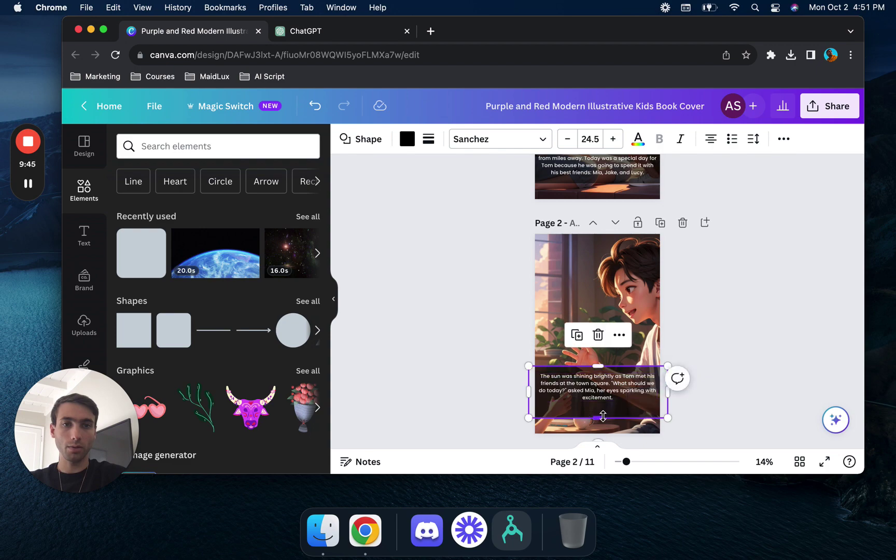
left_click_drag(603, 416, 602, 408)
left_click(809, 329)
- Tighten the top of page 6's dark box around its picnic paragraph
scroll(808, 331, "up", 2)
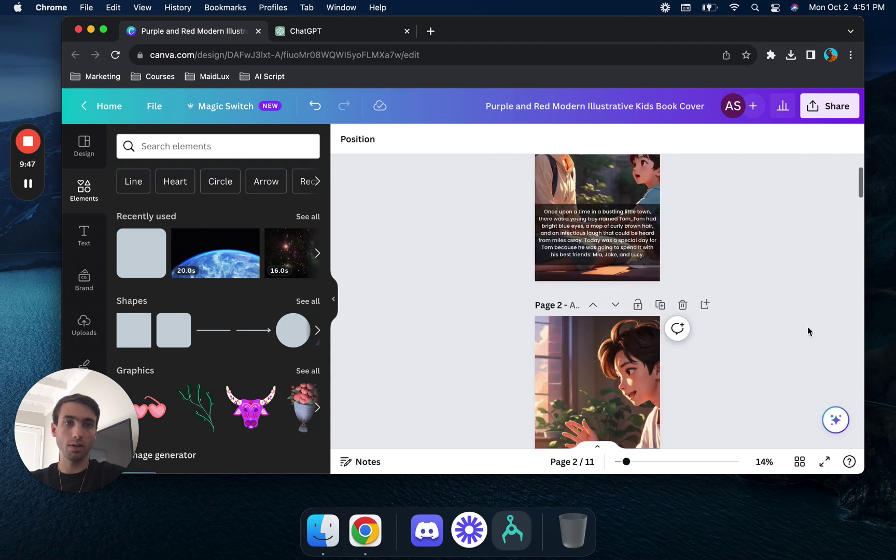
scroll(808, 331, "down", 15)
scroll(808, 331, "up", 10)
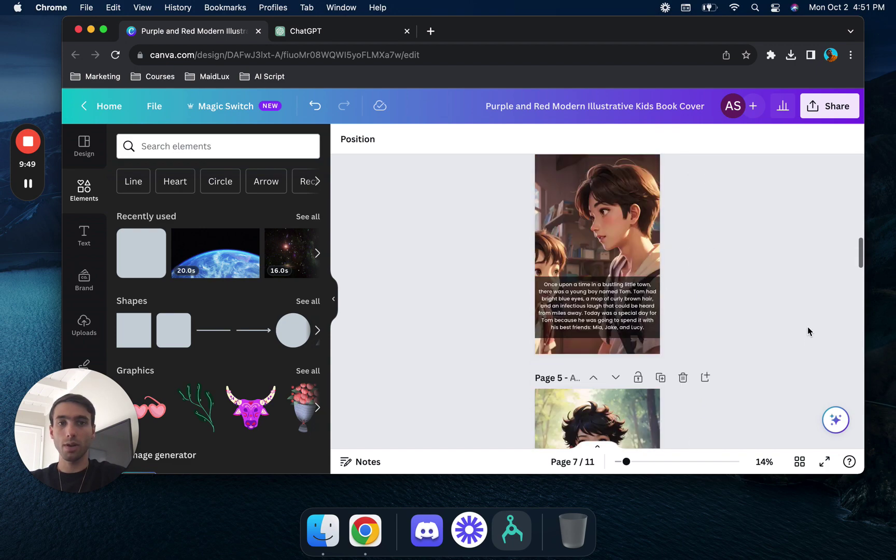
scroll(808, 331, "up", 6)
scroll(808, 331, "down", 4)
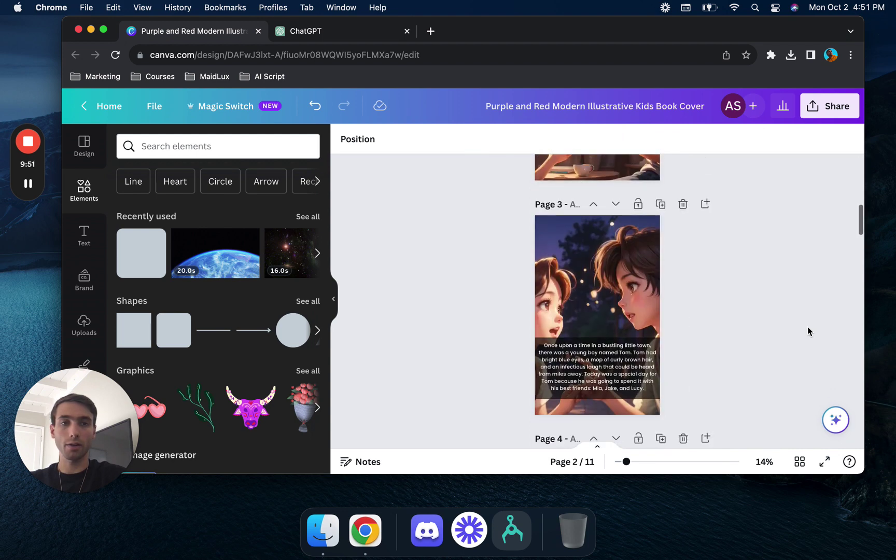
scroll(808, 331, "down", 1)
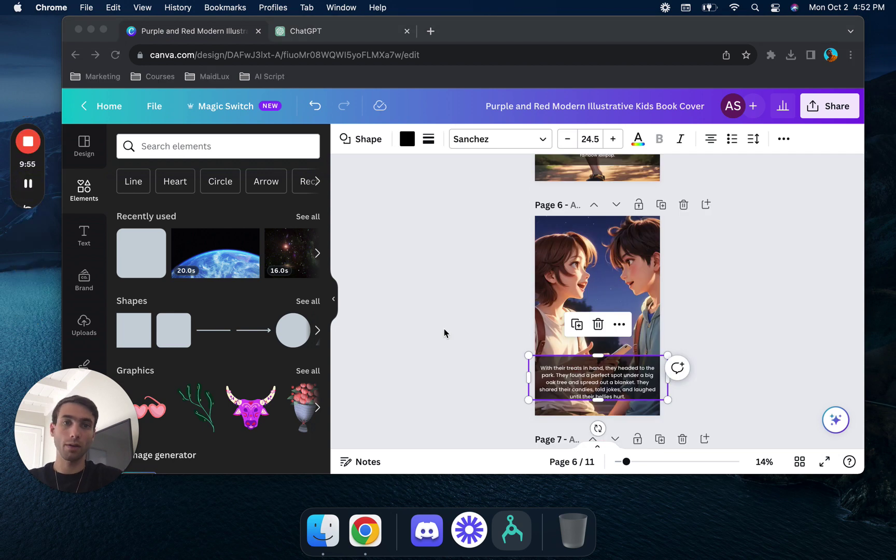
left_click(599, 360)
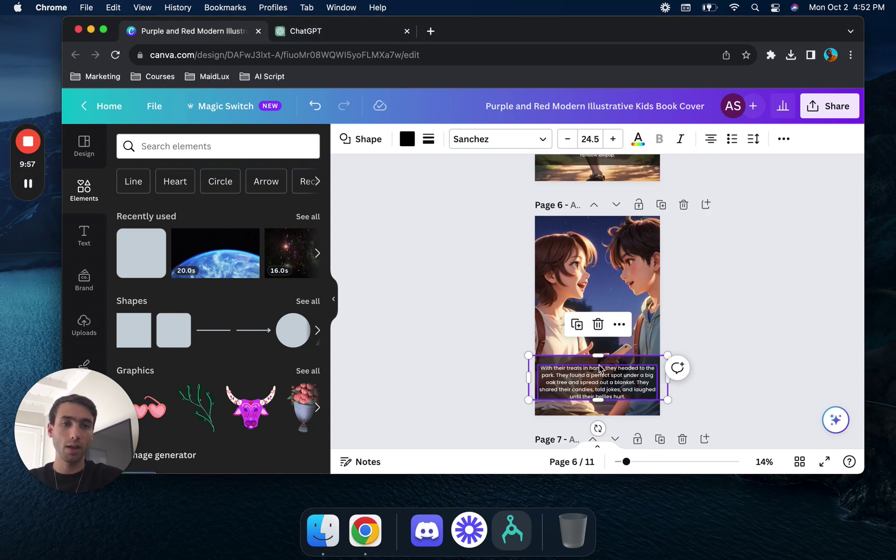
left_click_drag(599, 356, 599, 360)
left_click(484, 338)
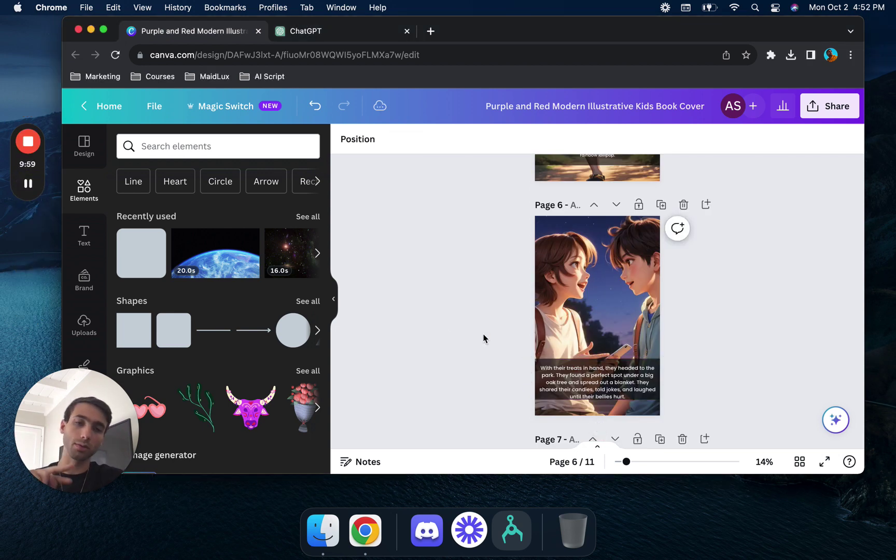
- Back in ChatGPT, review the story paragraphs up to 'With their treats in hand'
left_click(367, 33)
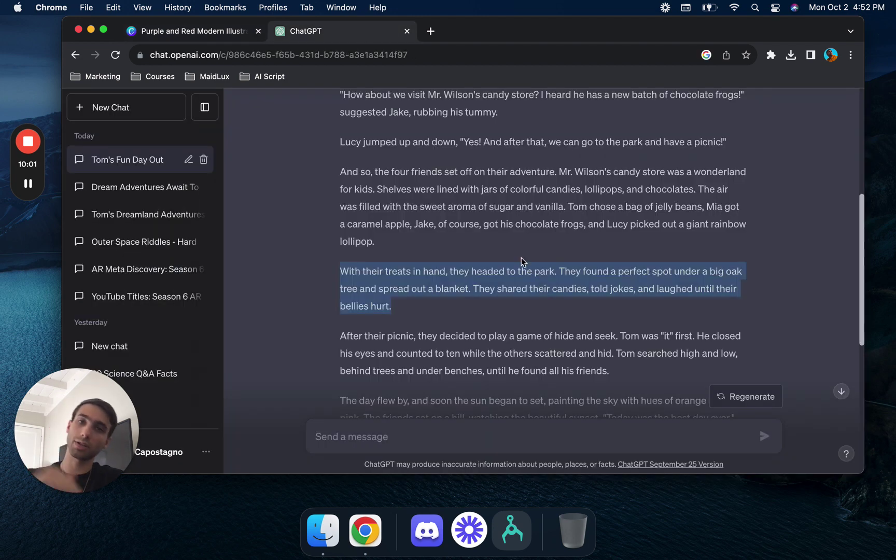
left_click(335, 241)
right_click(334, 239)
left_click(348, 249)
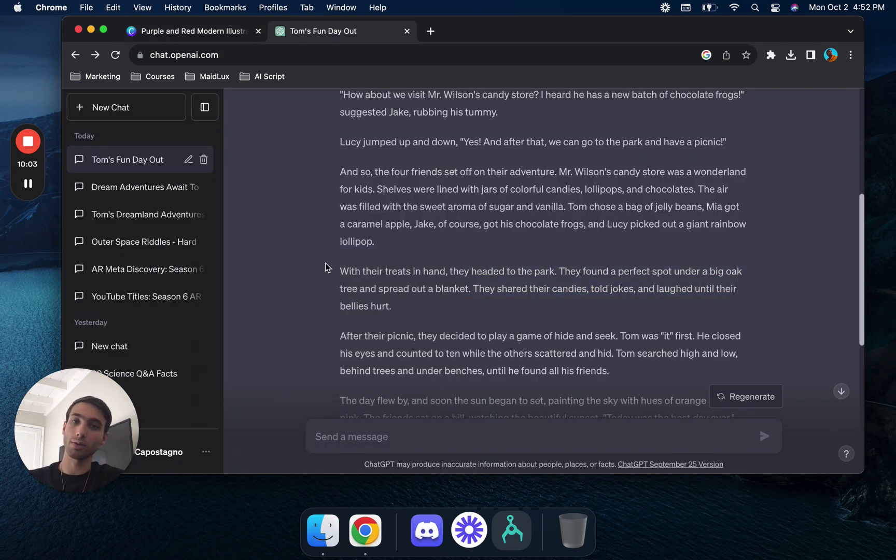
left_click_drag(325, 267, 407, 311)
left_click(406, 310)
triple_click(340, 266)
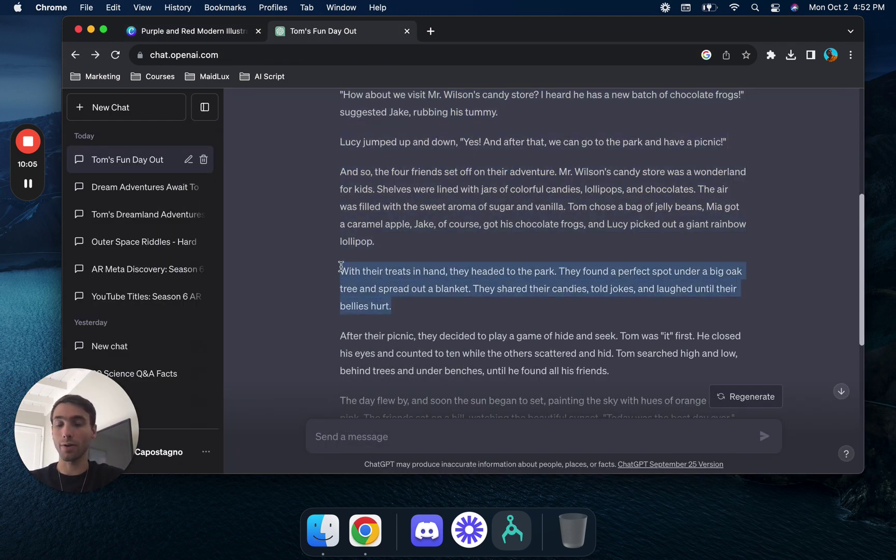
left_click(340, 266)
left_click(178, 32)
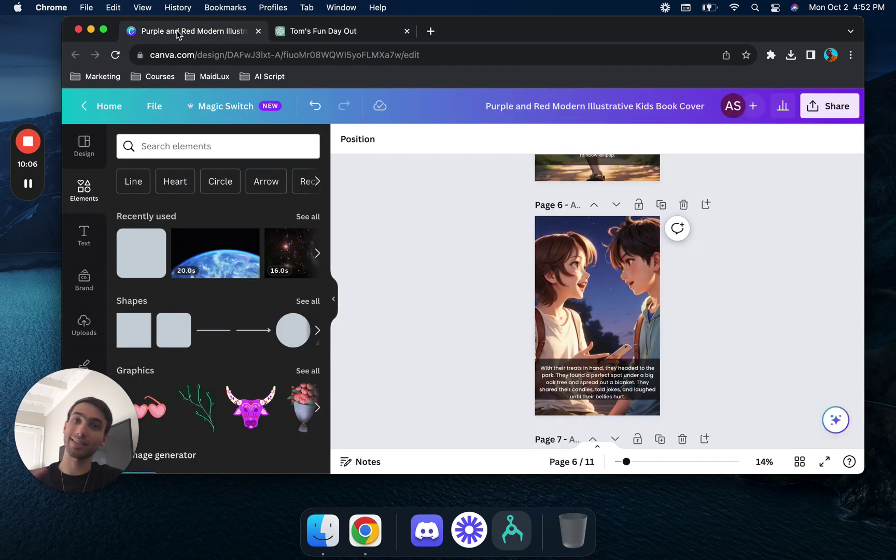
left_click(336, 35)
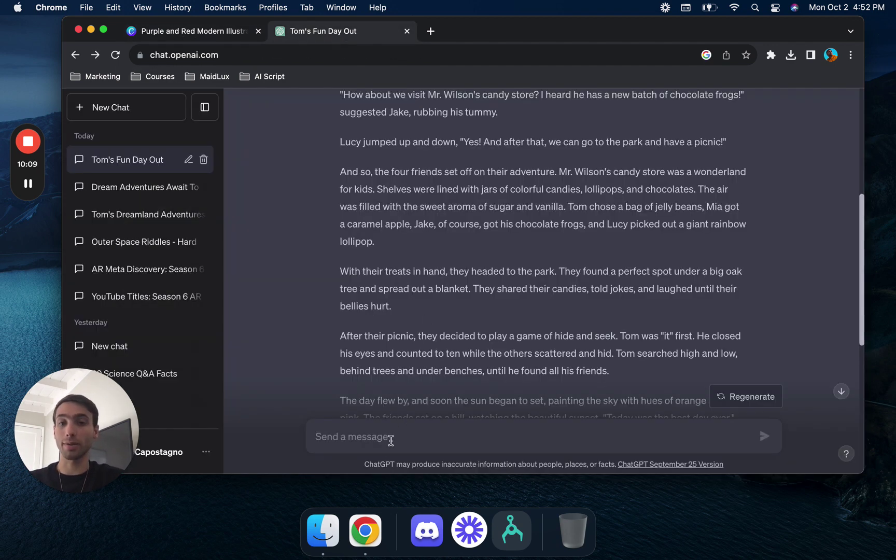
- Paste the original Tom story prompt into ChatGPT with a visual-description request and send it
scroll(422, 316, "up", 5)
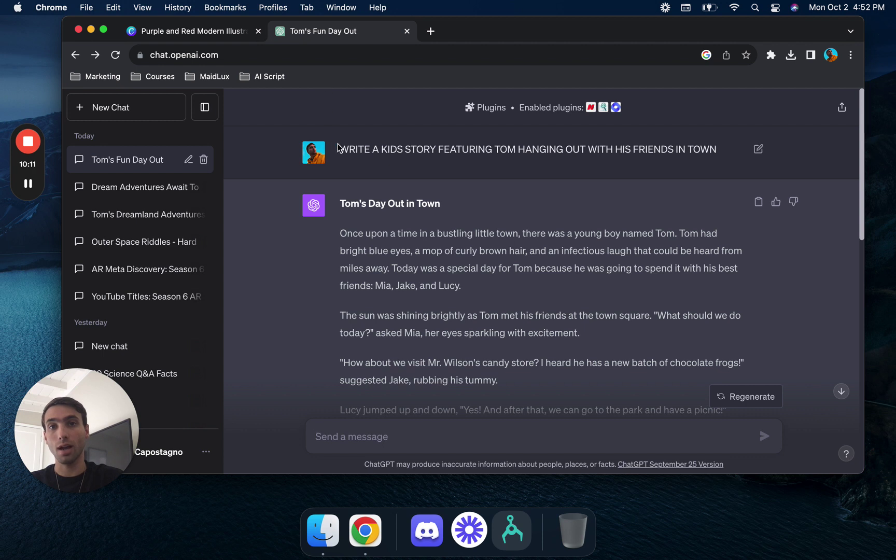
left_click_drag(342, 149, 694, 145)
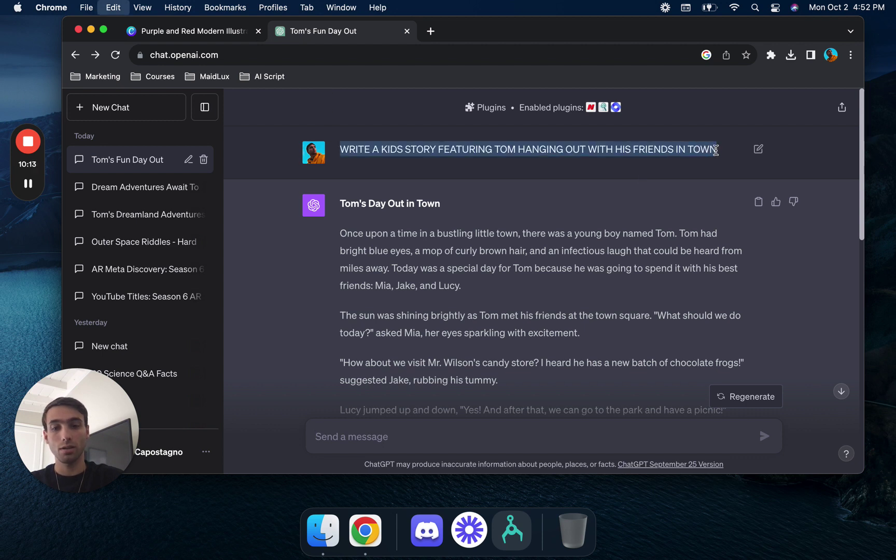
left_click(484, 426)
type("WRITE A KIDS STORY FEATURING TOM HANGING OUT WITH HIS FRIENDS IN TOWN")
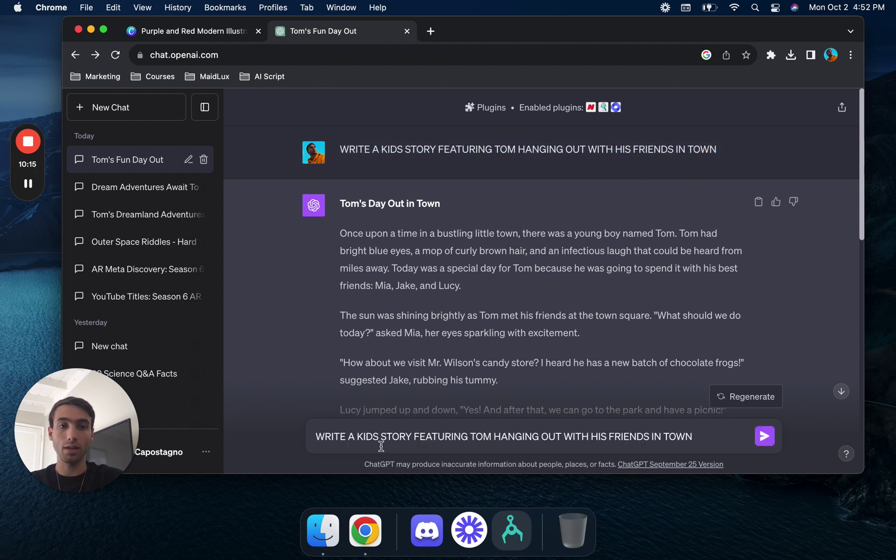
type("with visual descriptions above")
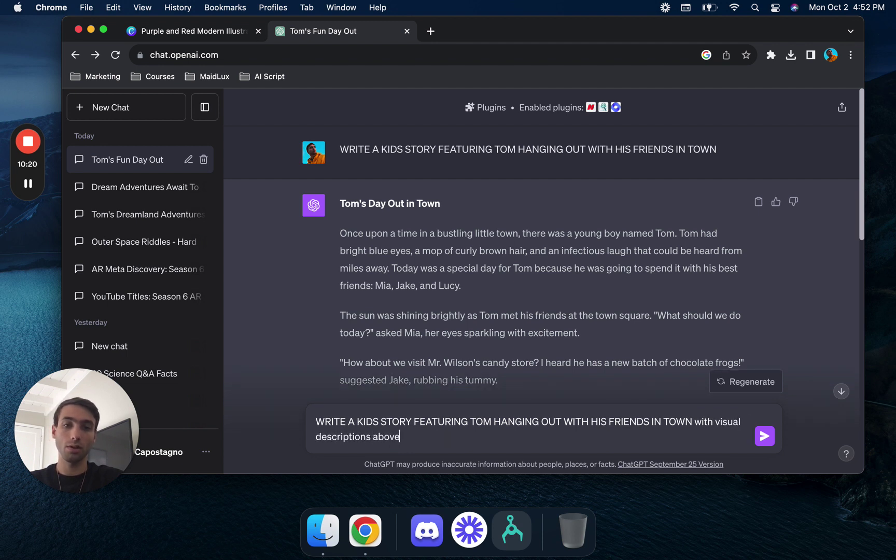
key("Return")
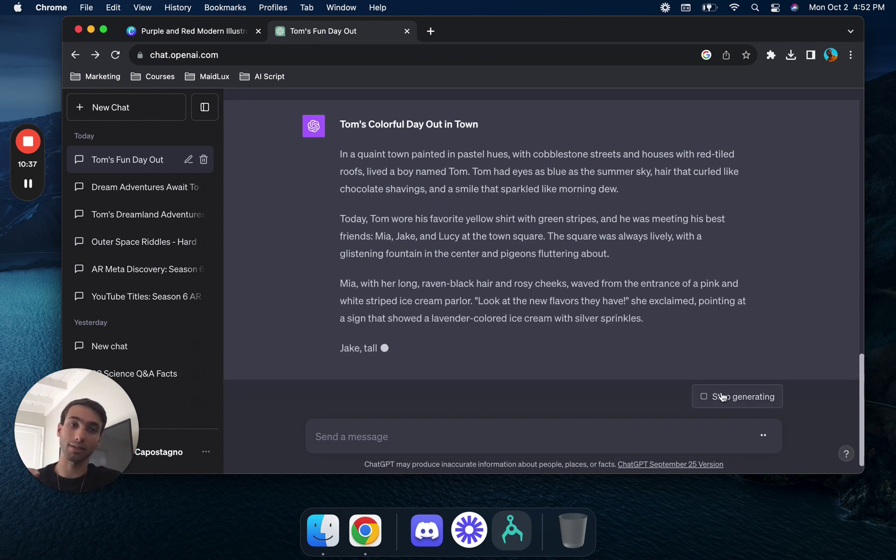
- Resend the prompt ending in ', write a visual description for each scene and then the narration below'
left_click(552, 430)
type("WRITE A KIDS STORY FEATURING TOM HANGING OUT WITH HIS FRIENDS IN TOWN")
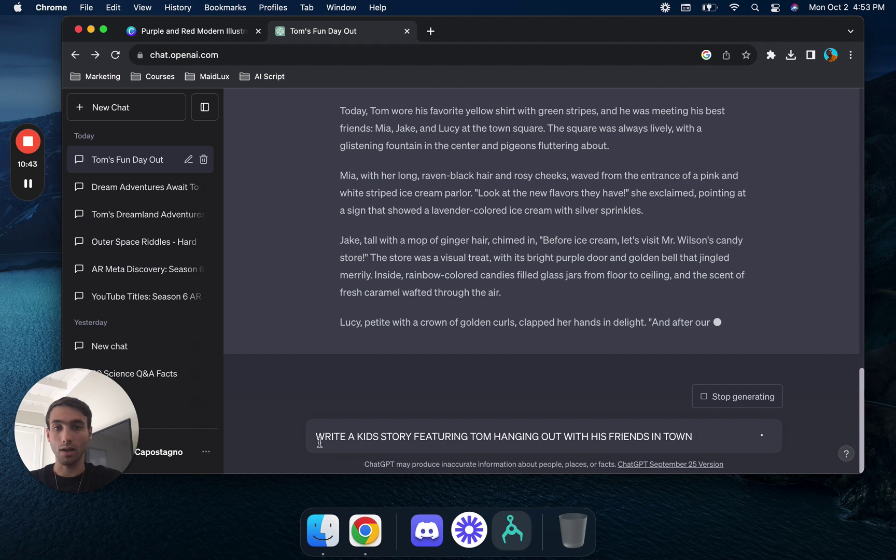
left_click(319, 440)
type("write a ")
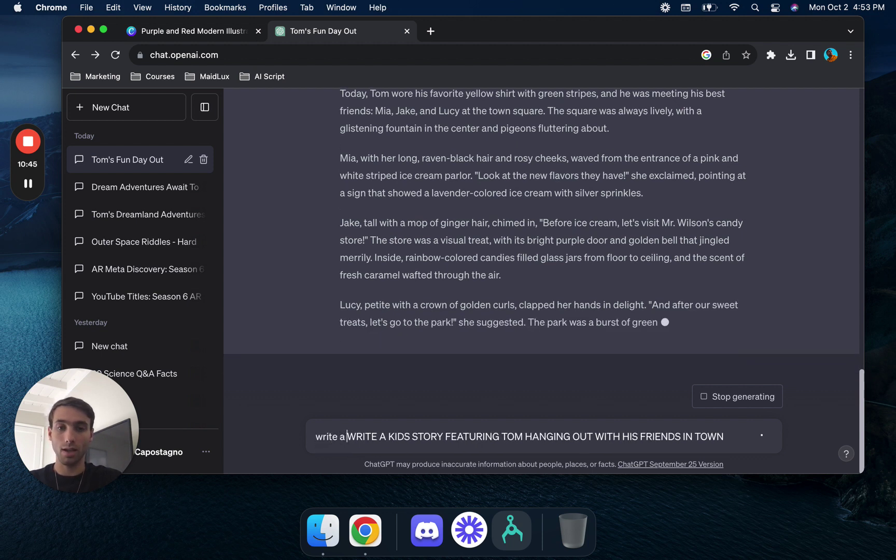
type("visual d")
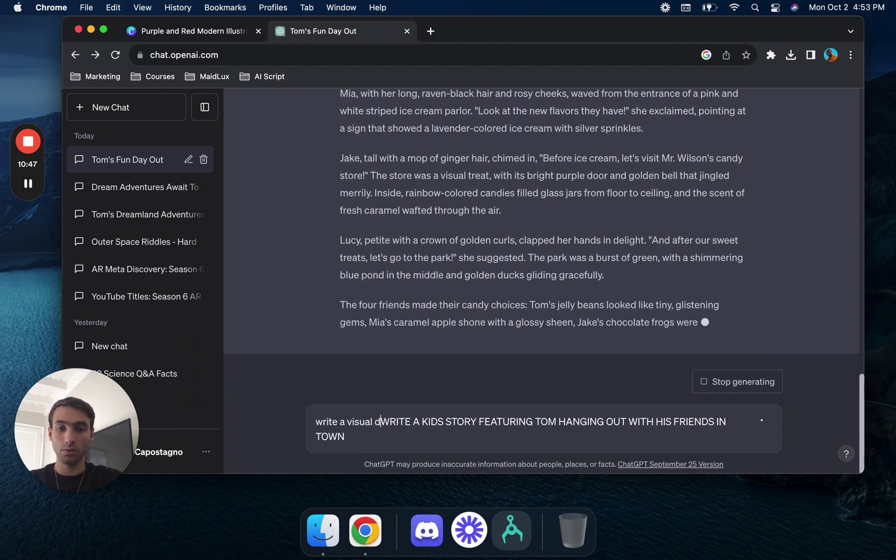
type("escripti")
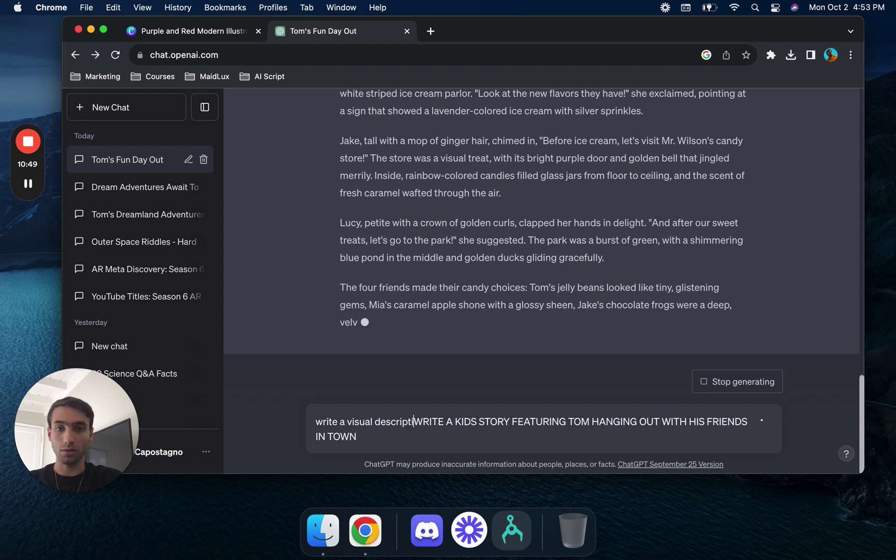
type("on for each ")
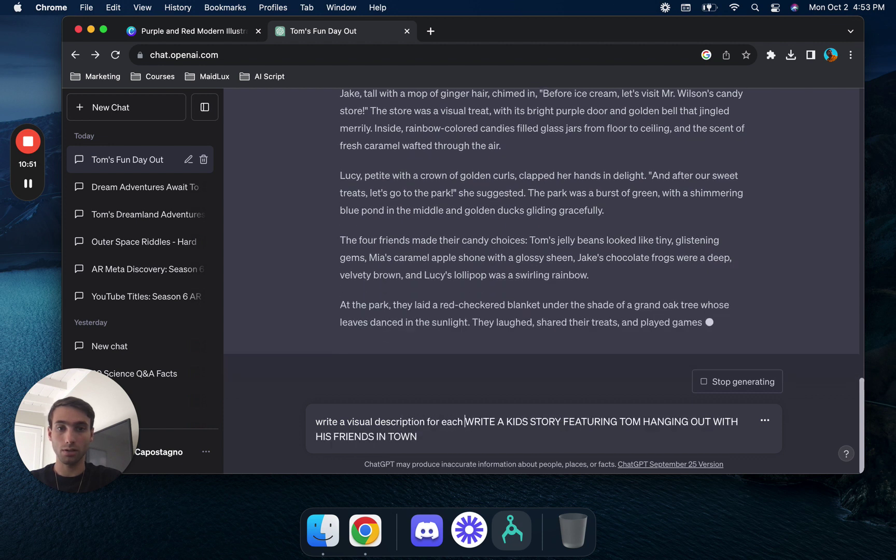
type("scene")
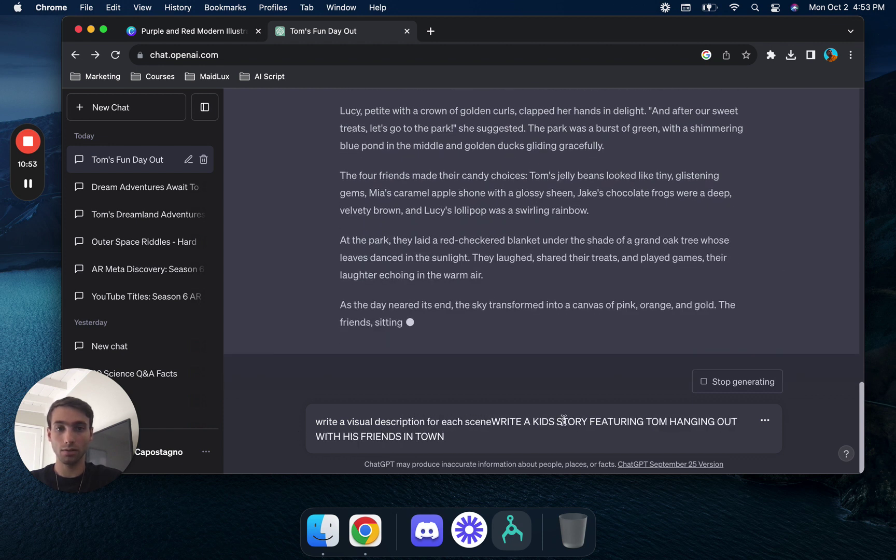
left_click_drag(493, 422, 311, 419)
key("super+c")
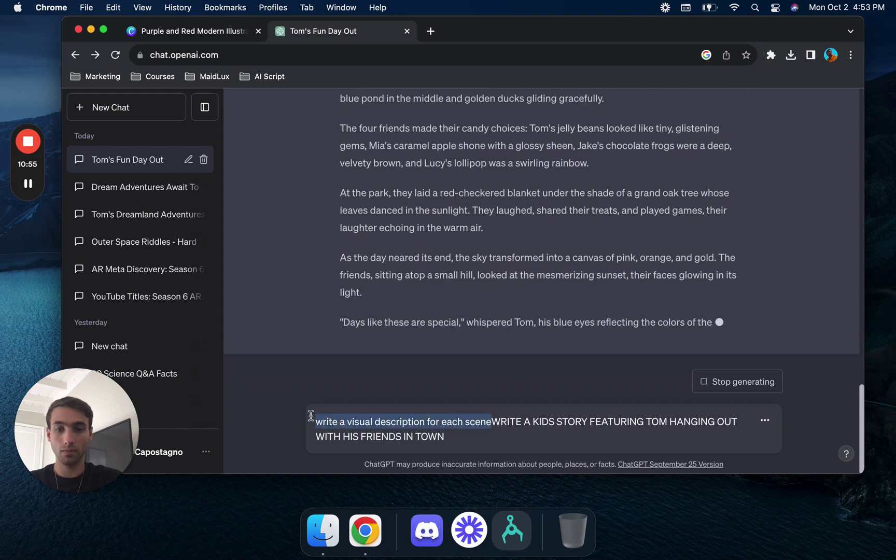
key("BackSpace")
left_click(696, 432)
type(",")
key("super+v")
type("and then the")
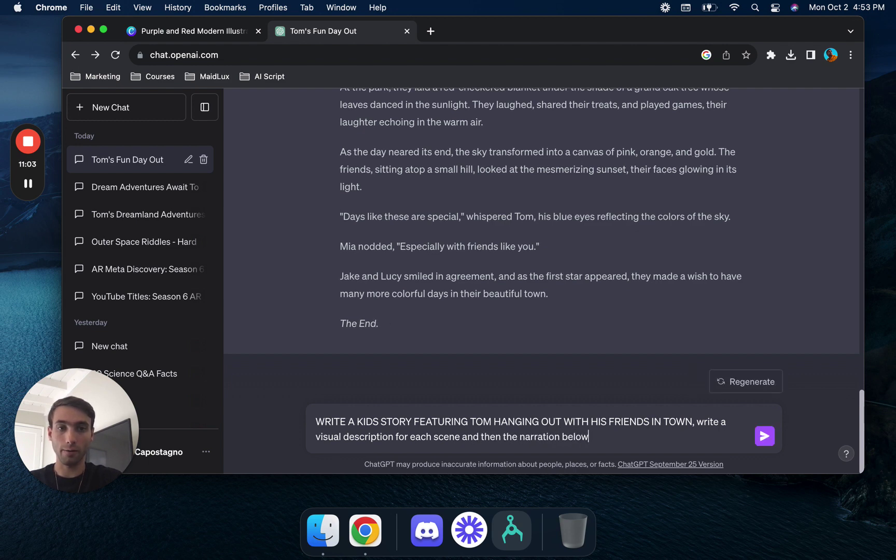
type(" narration below")
key("Return")
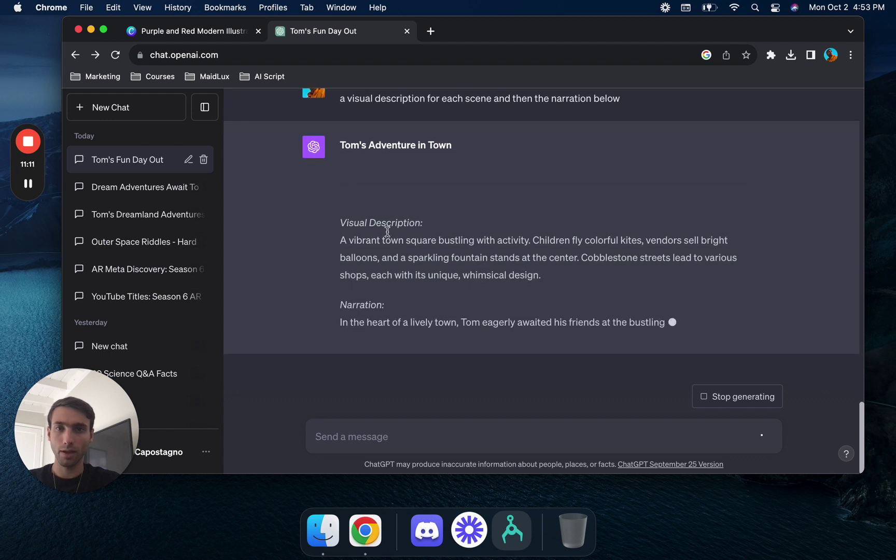
- Select the first scene's Visual Description paragraph and Narration sentence in the new story
left_click_drag(337, 153, 342, 115)
scroll(337, 99, "up", 4)
scroll(338, 98, "up", 1)
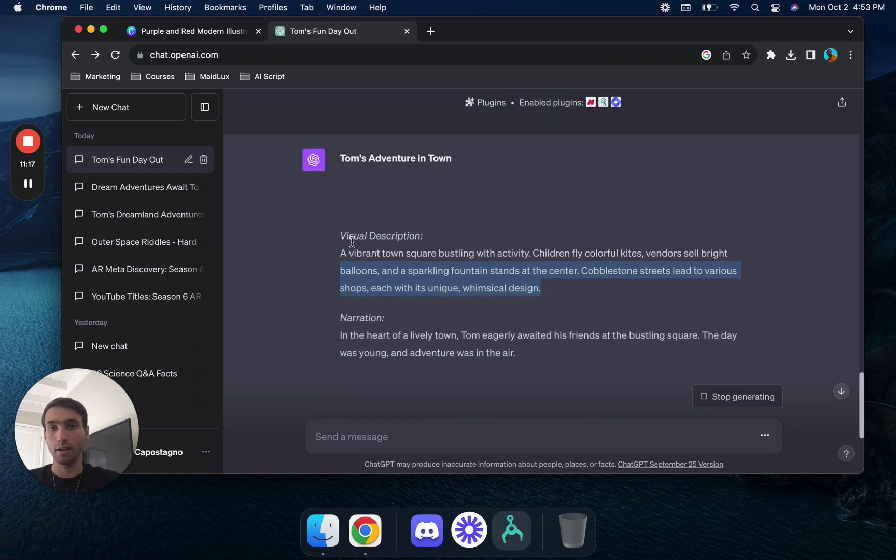
left_click_drag(343, 252, 554, 287)
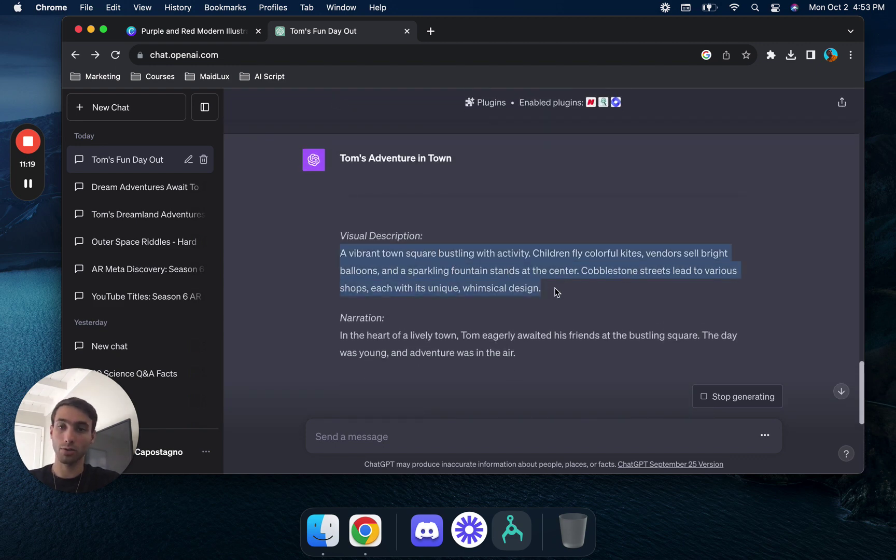
left_click_drag(338, 336, 549, 348)
- Open the Share download options for the Canva kids book design
left_click(195, 33)
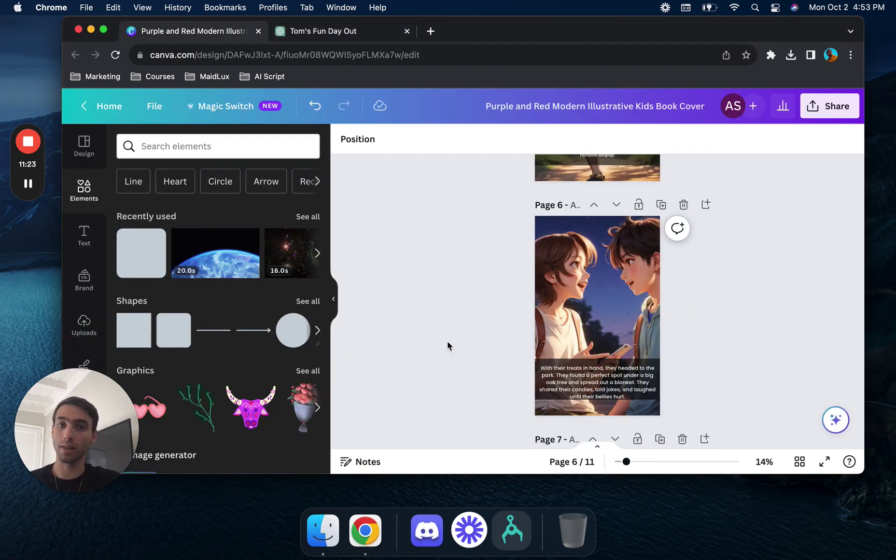
scroll(559, 348, "down", 10)
scroll(558, 348, "up", 15)
left_click(829, 104)
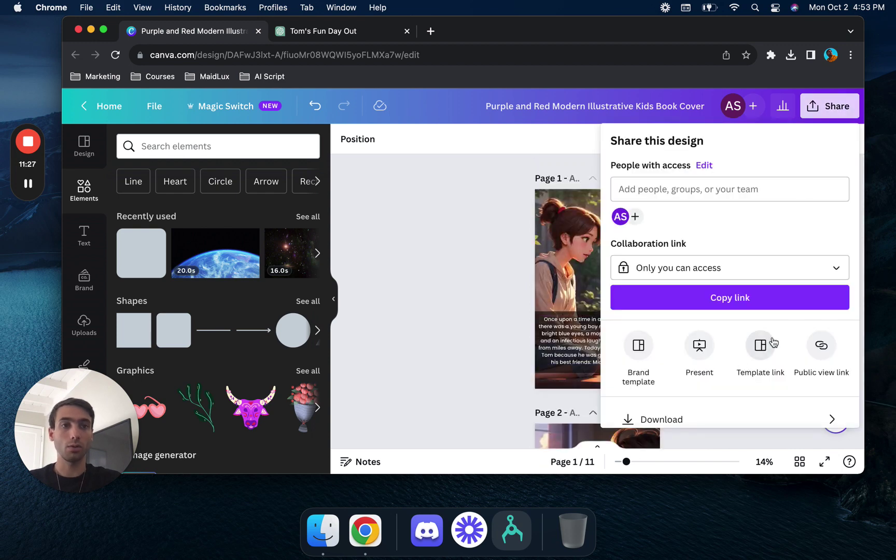
left_click(723, 418)
- Deselect Page 11 so only pages 1–10 download as a PDF Standard file
left_click(786, 280)
left_click(799, 276)
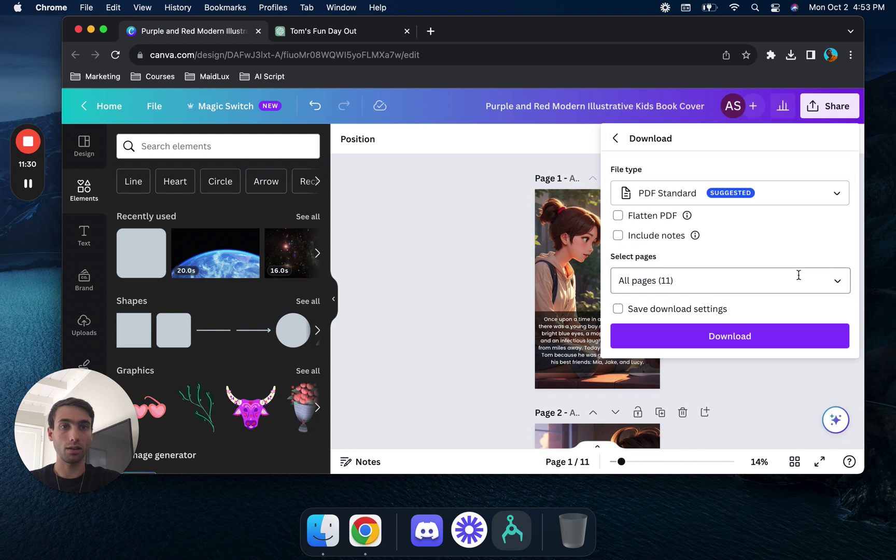
left_click(833, 285)
left_click(837, 115)
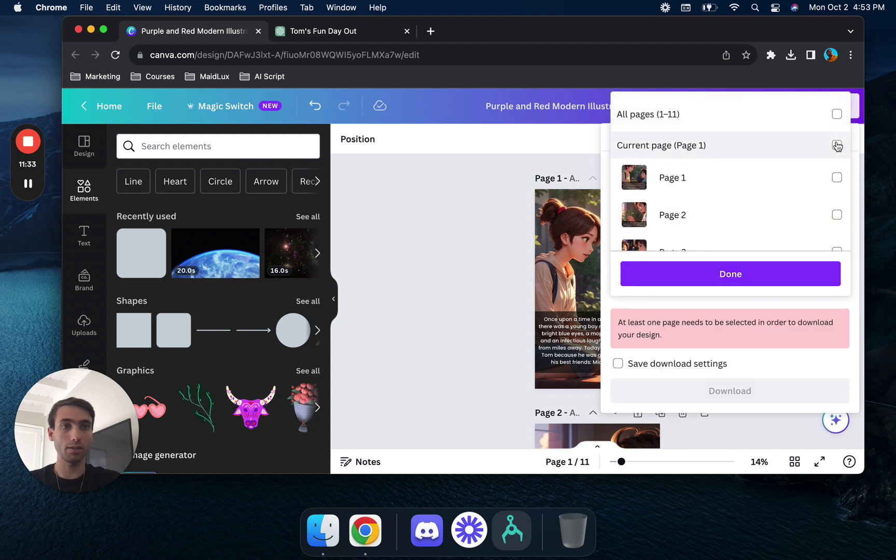
left_click(836, 115)
scroll(824, 197, "down", 5)
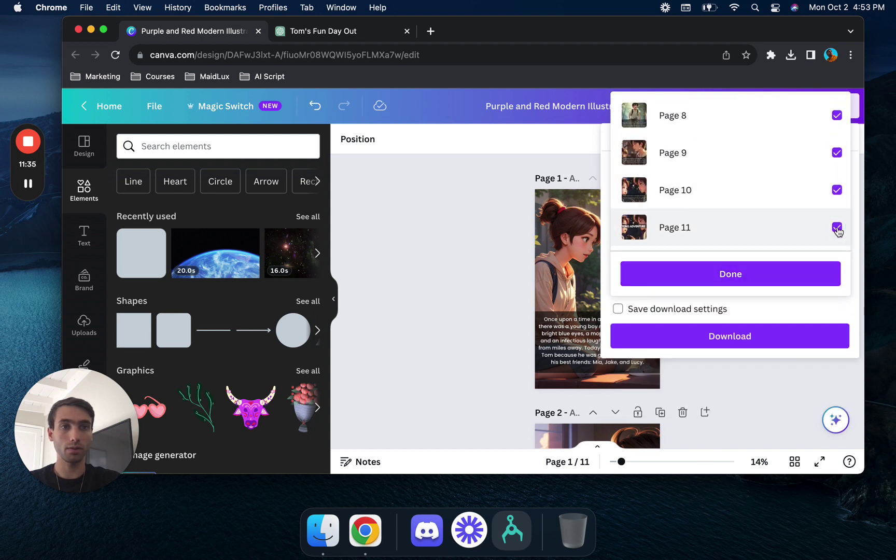
left_click(837, 229)
left_click(778, 276)
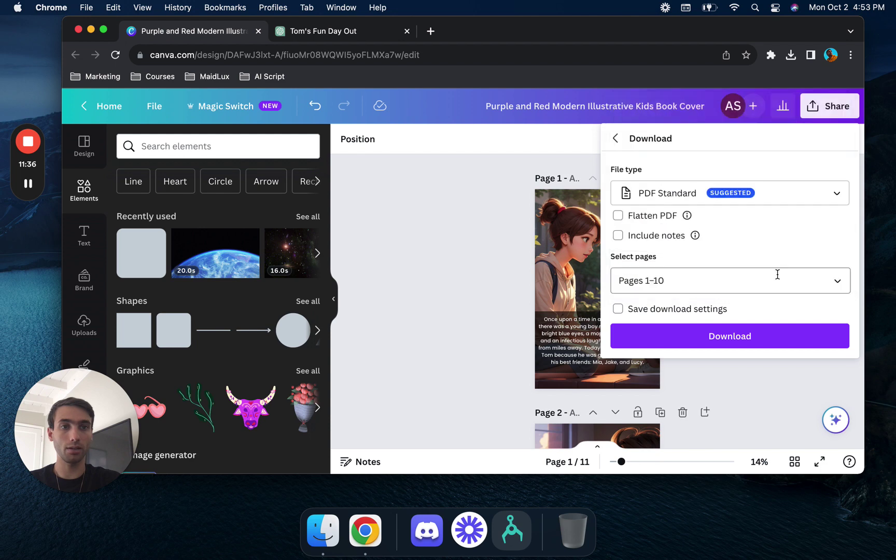
left_click(778, 341)
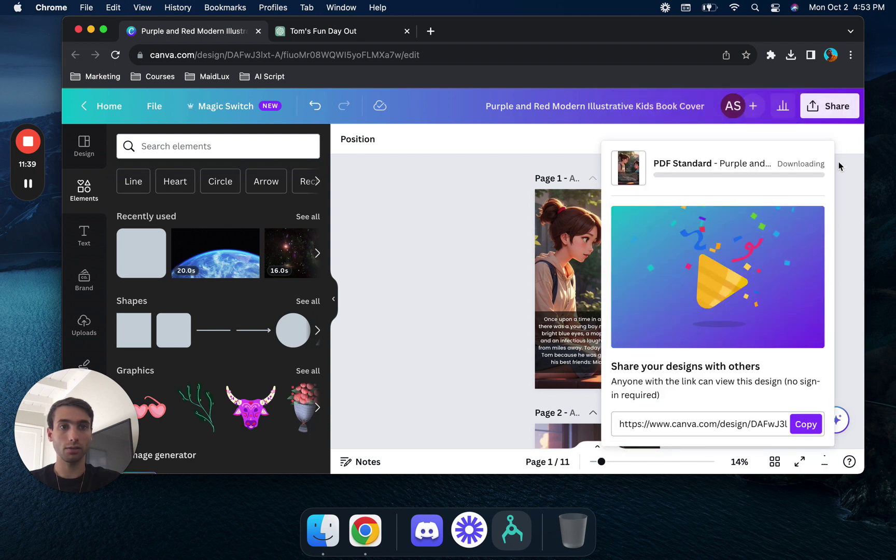
left_click(828, 109)
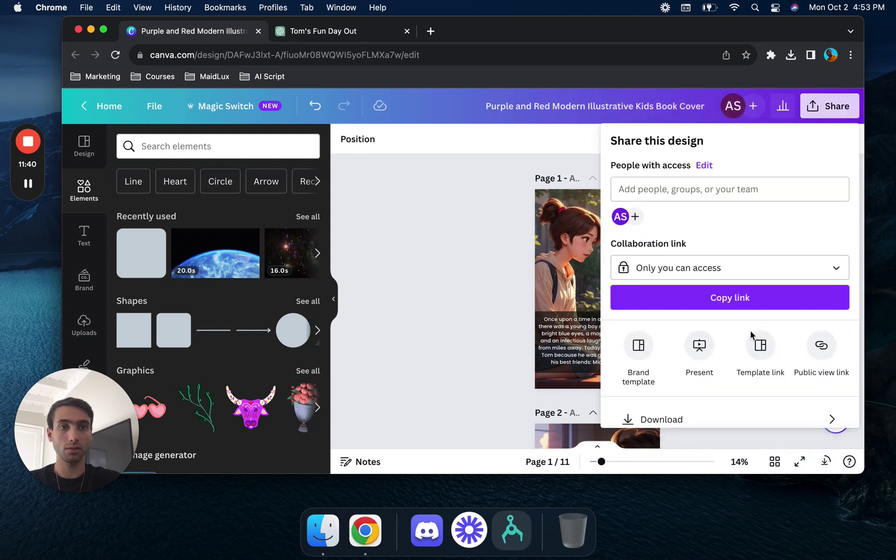
left_click(721, 415)
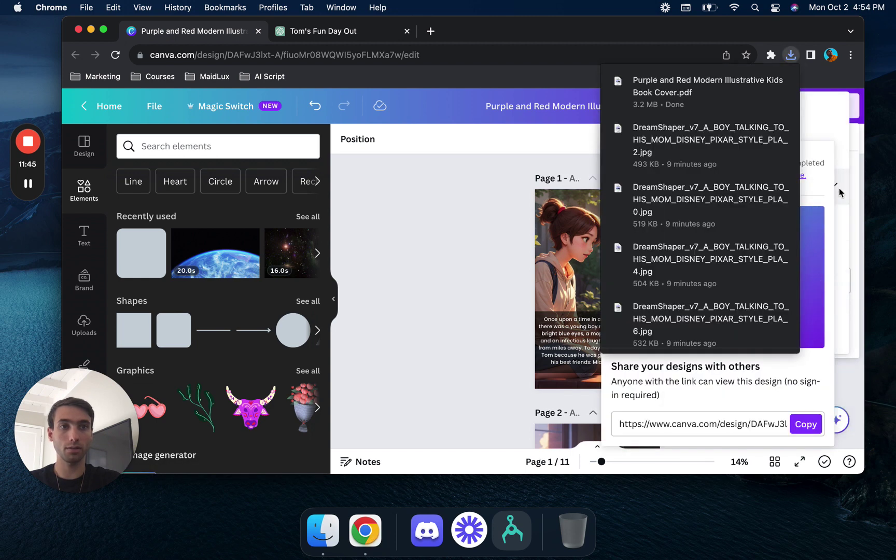
- Check the colour profile options and start a PDF Print download
left_click(835, 205)
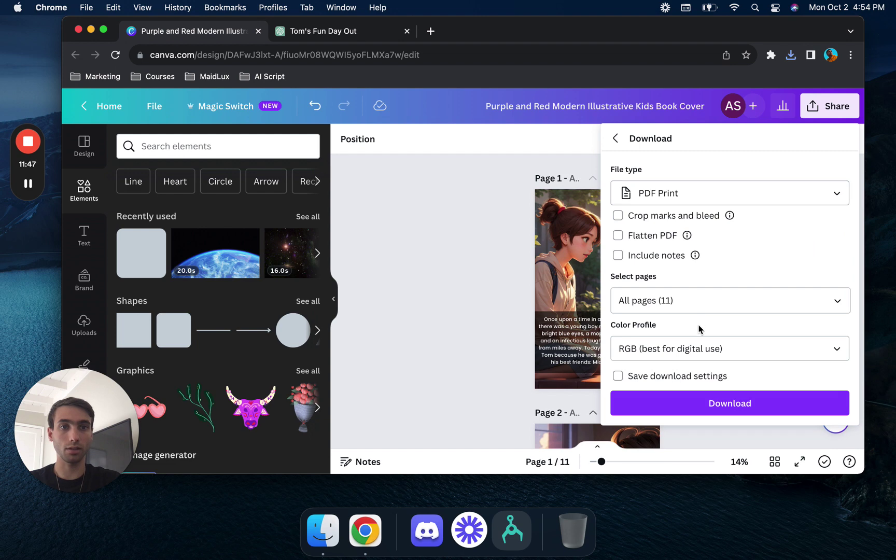
left_click(726, 349)
left_click(742, 386)
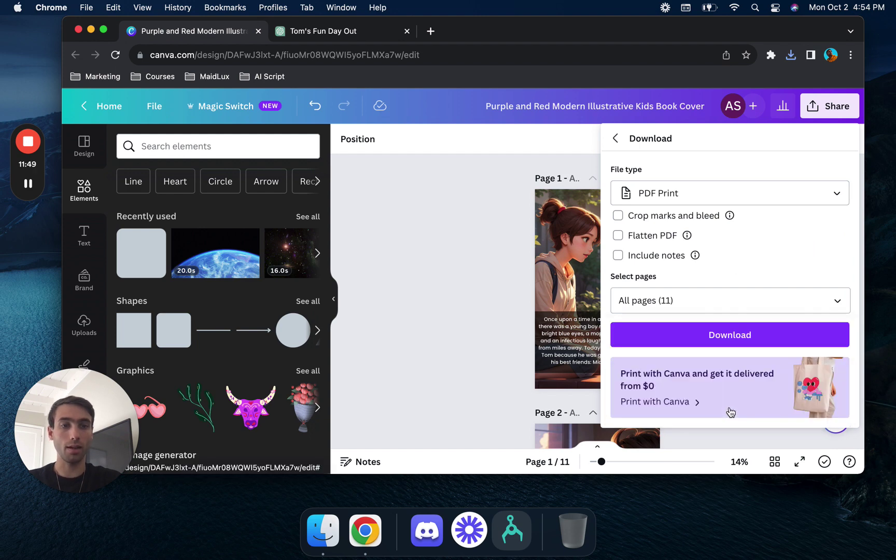
left_click(775, 336)
- Download only Page 11 with the file type set to PDF Print
left_click(817, 117)
left_click(739, 419)
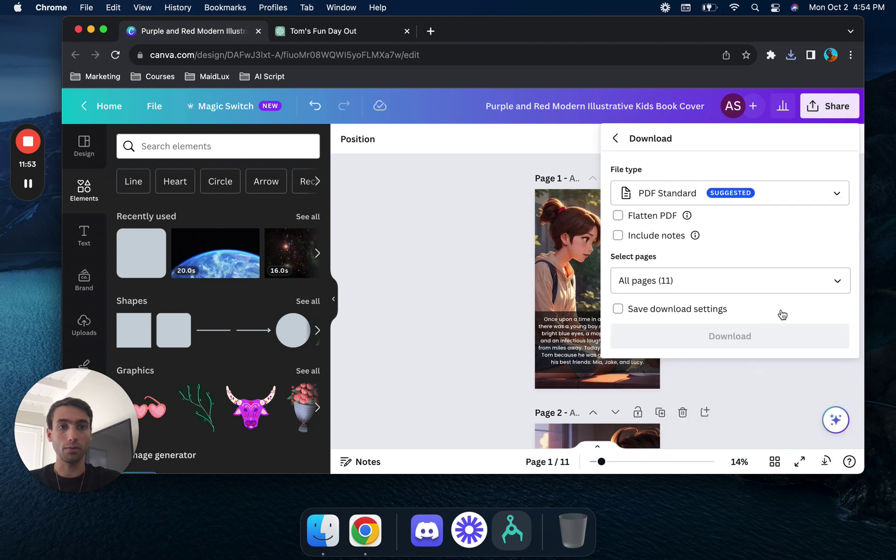
left_click(836, 280)
left_click(836, 113)
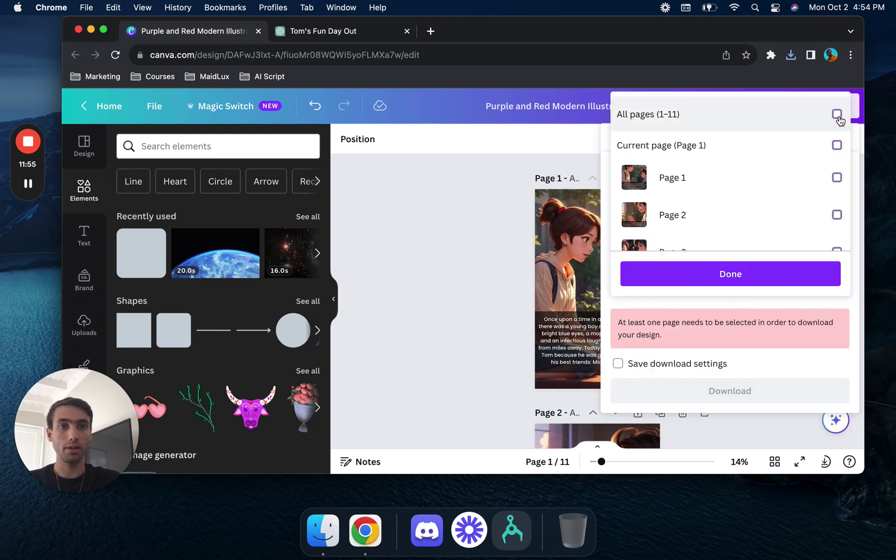
scroll(815, 192, "down", 5)
left_click(837, 229)
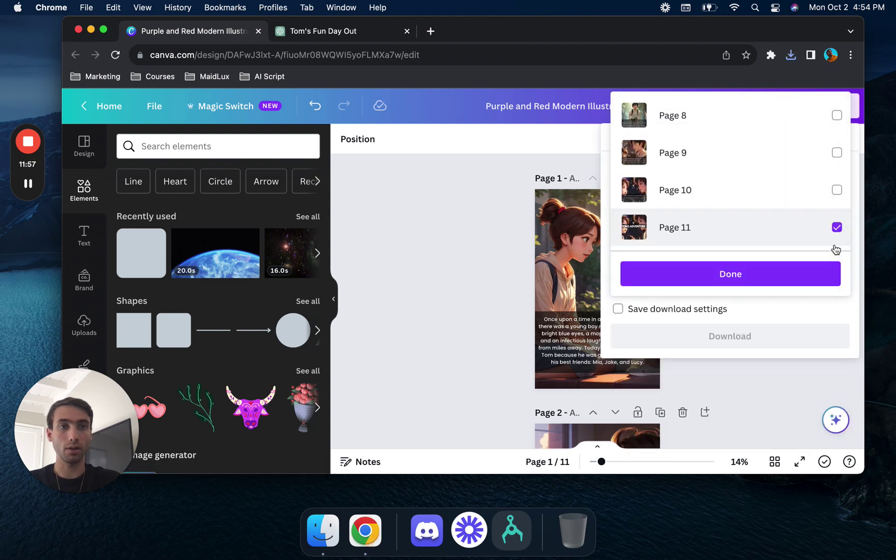
left_click(825, 274)
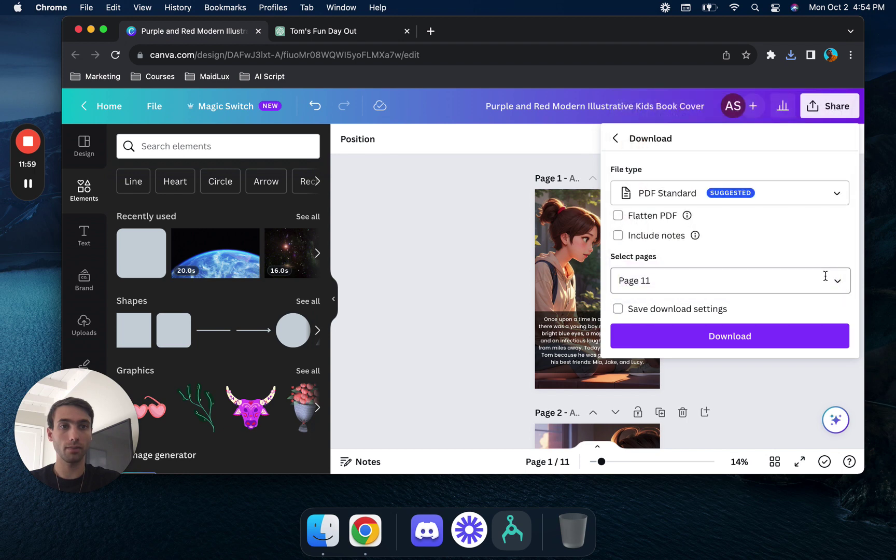
left_click(821, 199)
left_click(759, 230)
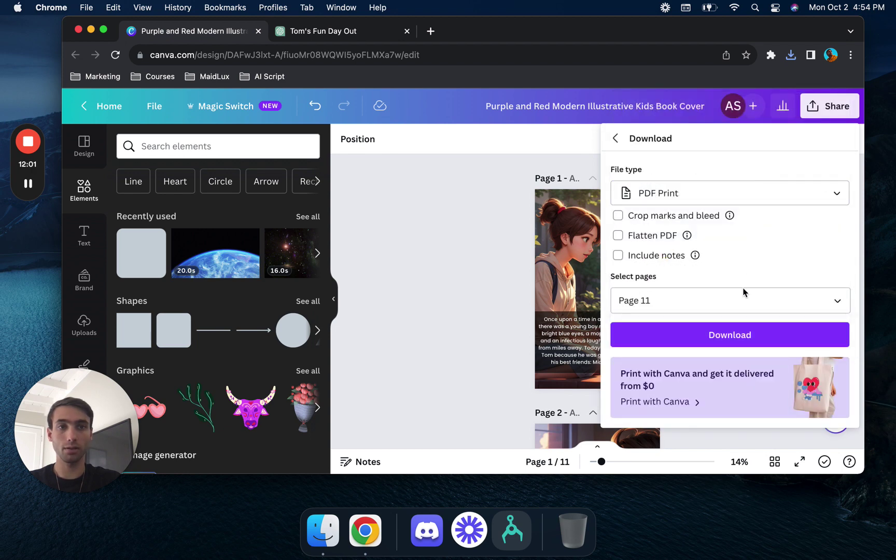
scroll(785, 254, "down", 3)
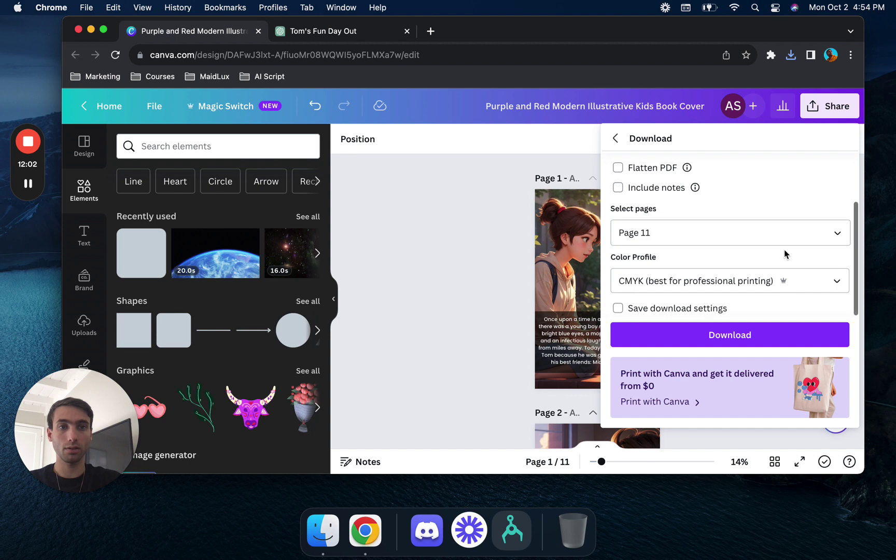
left_click(762, 339)
- Load amazon.com in the other browser tab
left_click(363, 32)
left_click(362, 54)
type("amazon.com")
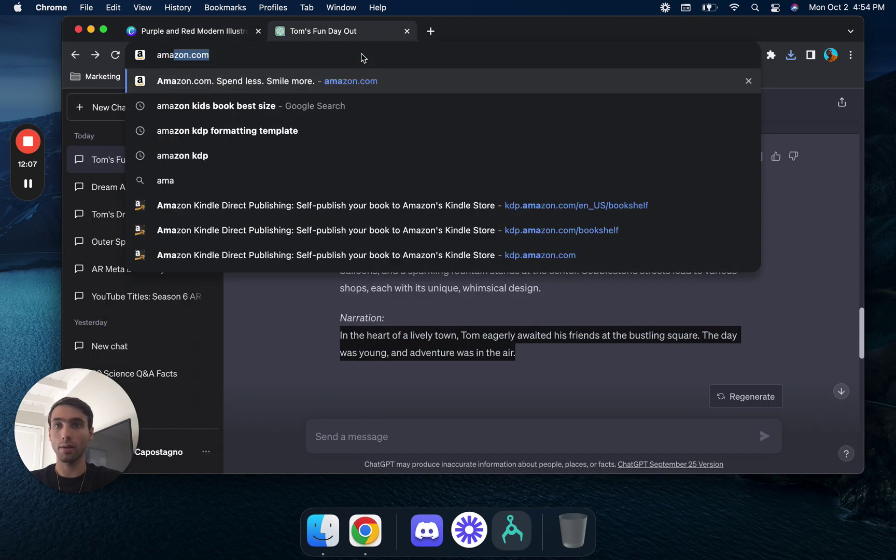
key("Return")
- Search 'amazon kdp', open Kindle Direct Publishing, and start creating a new title
left_click(348, 55)
type("amazon ")
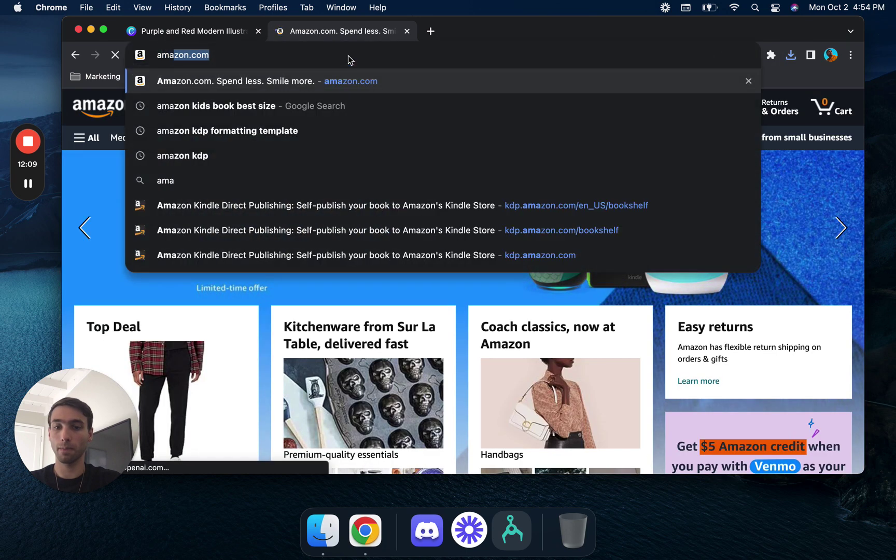
type("kdp")
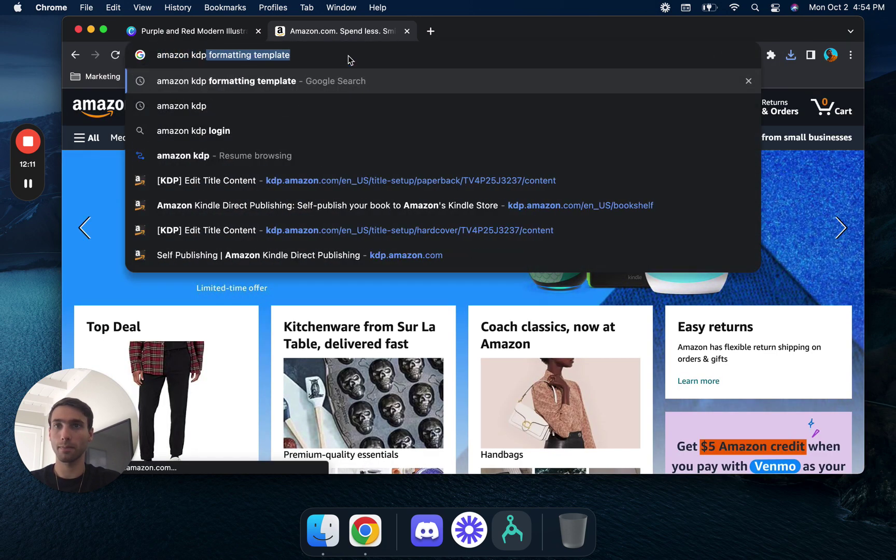
key("BackSpace")
key("Return")
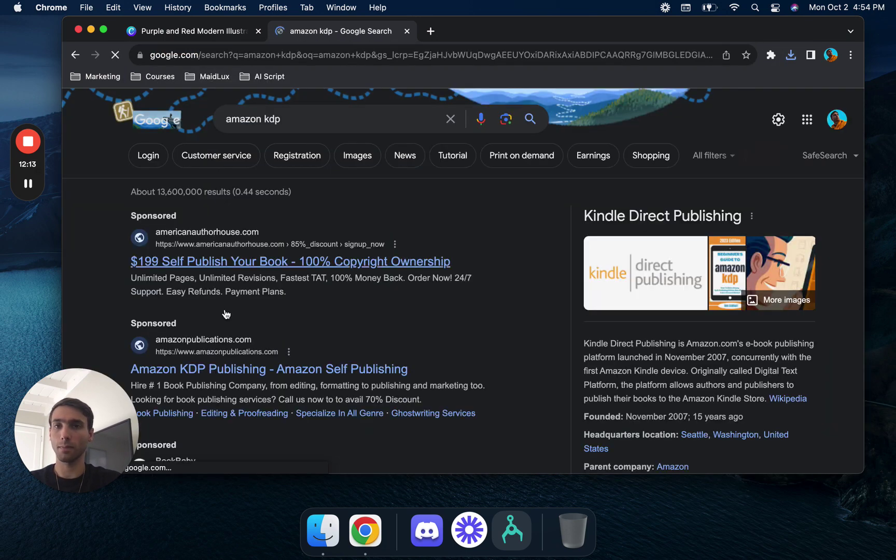
scroll(217, 380, "down", 5)
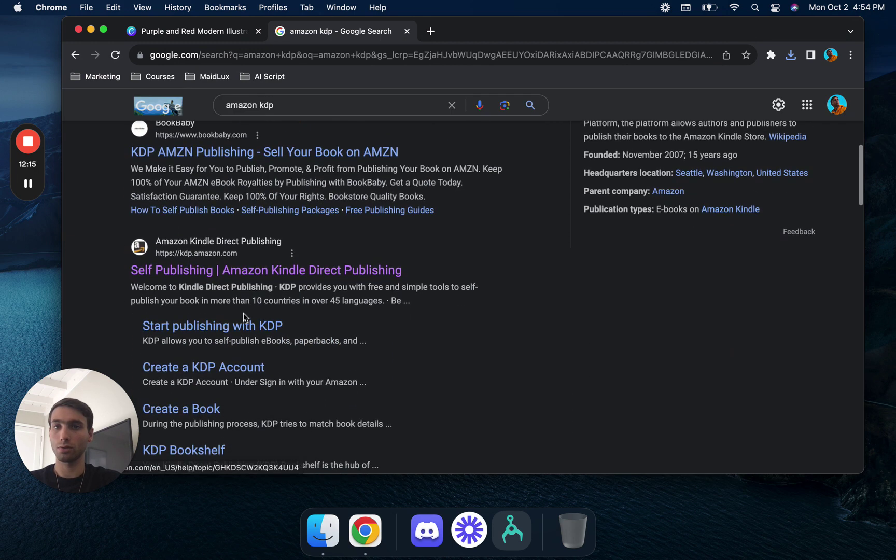
left_click(277, 279)
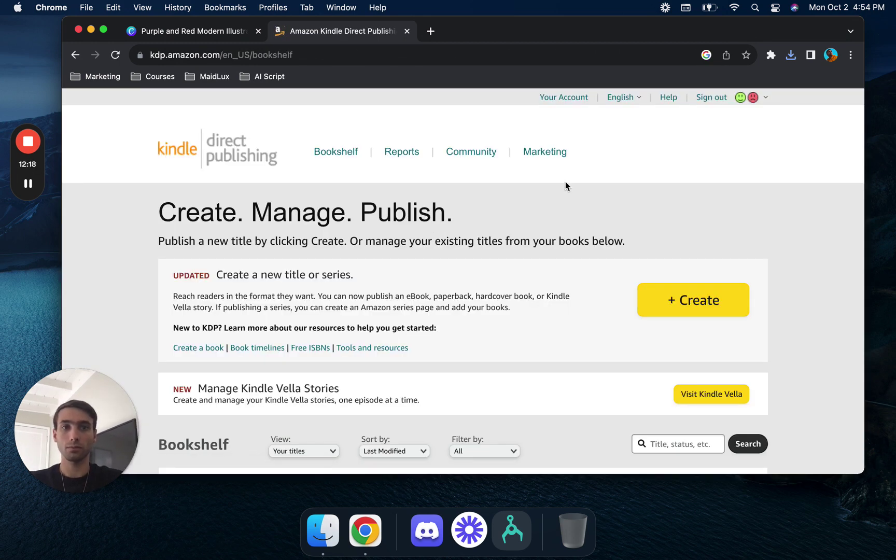
left_click(653, 294)
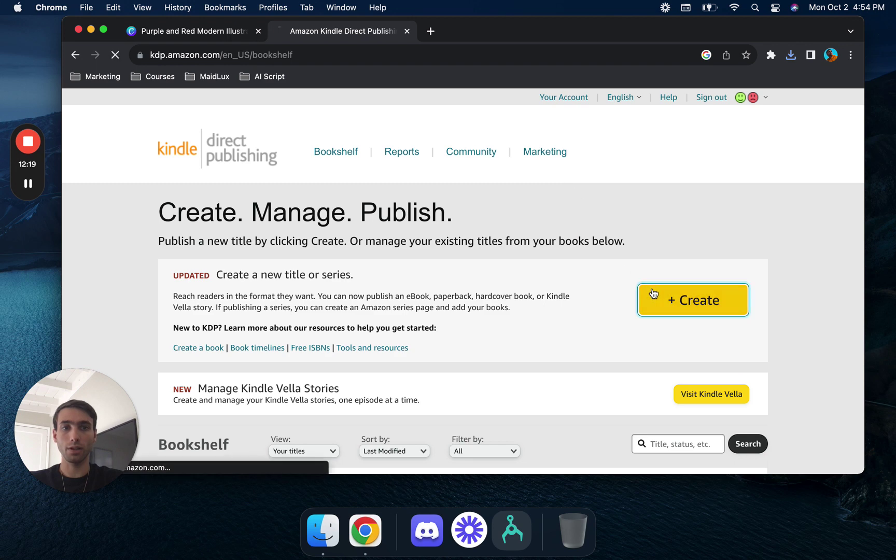
scroll(388, 336, "down", 4)
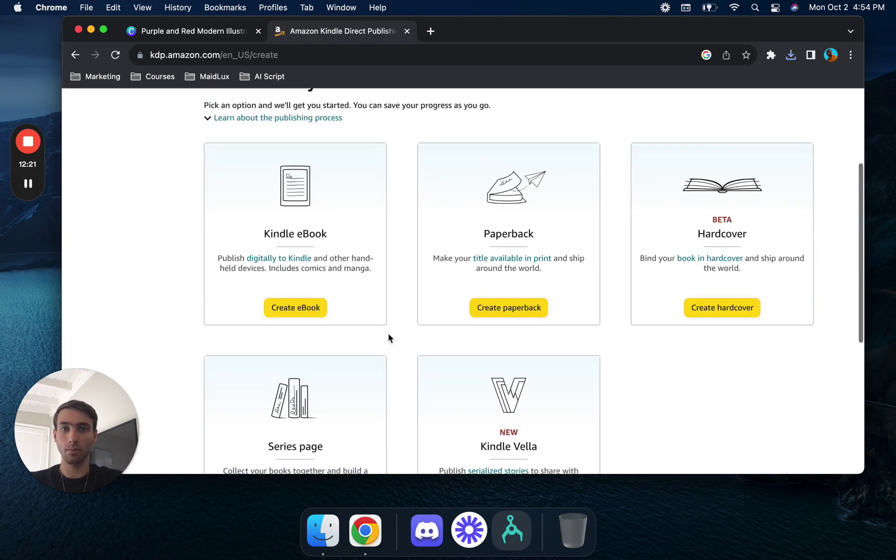
- Choose Create paperback, fill in Book Title, then the author's first and last names
left_click(509, 300)
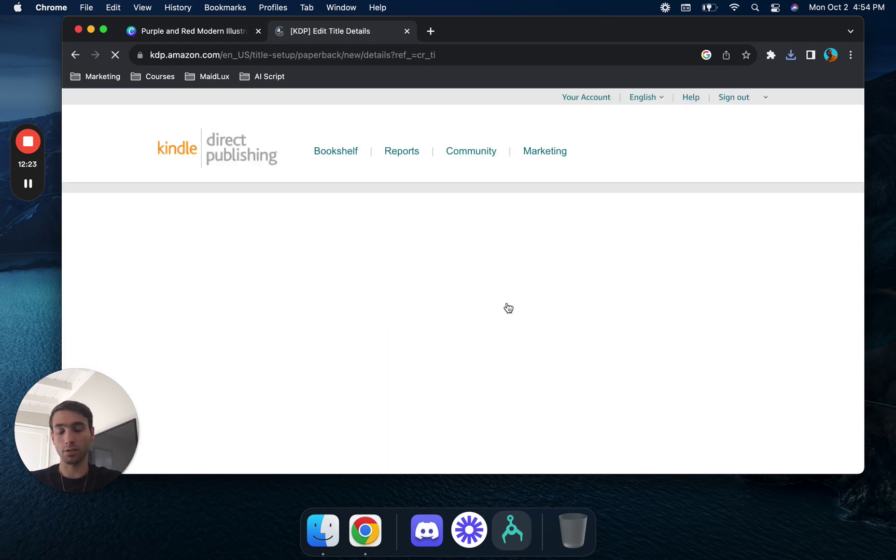
scroll(417, 324, "down", 3)
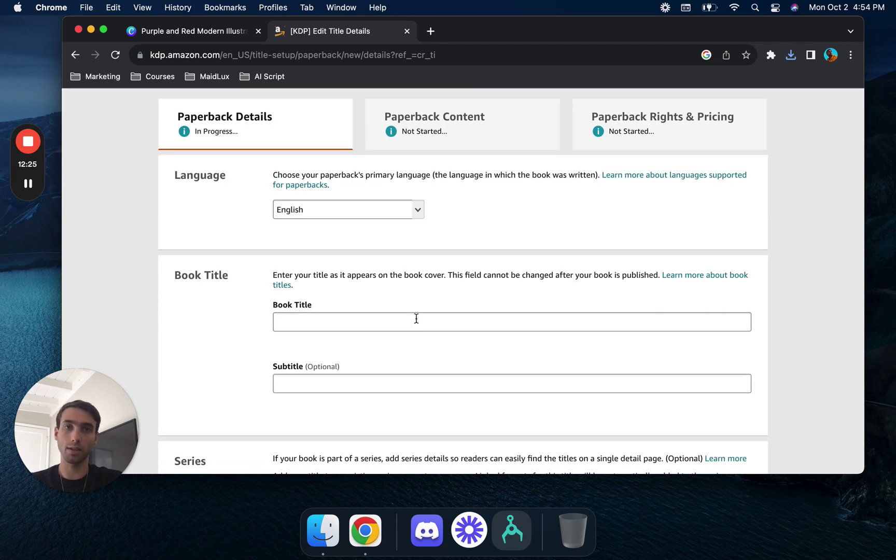
left_click(416, 318)
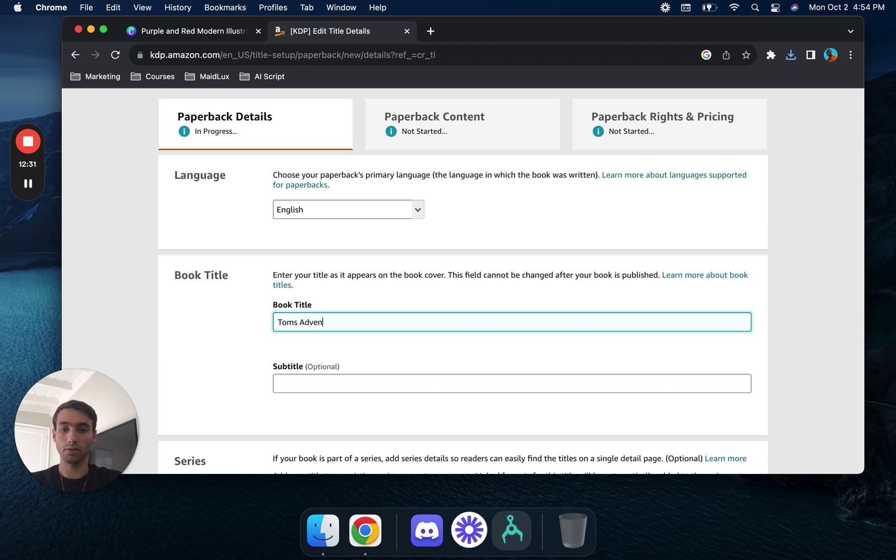
scroll(410, 319, "down", 7)
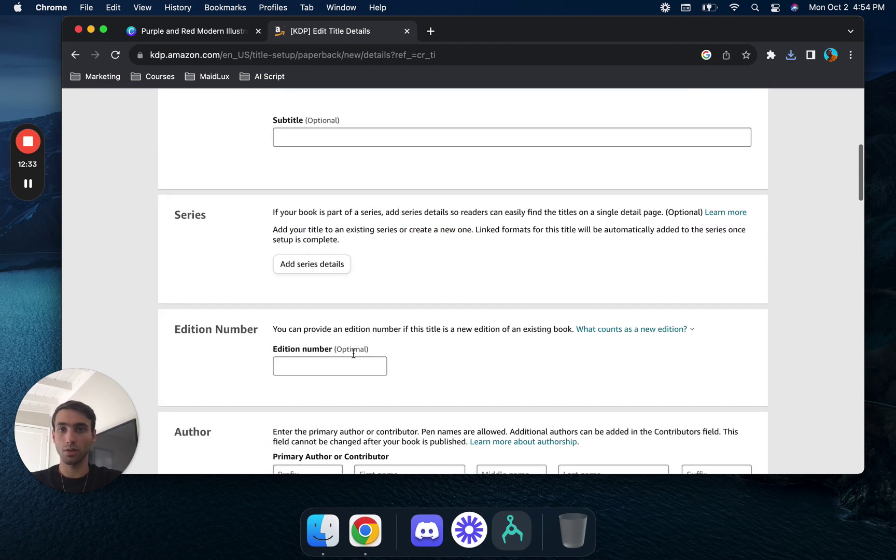
scroll(348, 384, "down", 2)
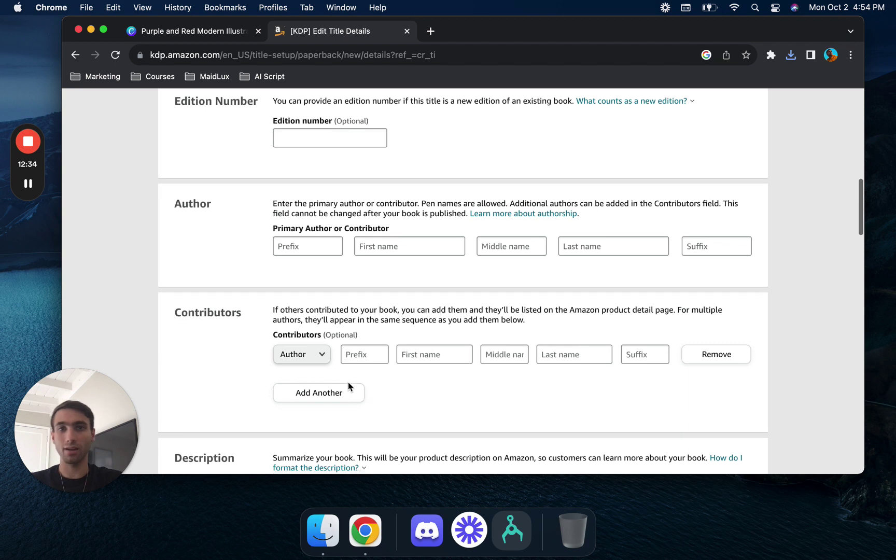
left_click(426, 246)
type("Antonio")
key("Tab")
key("Tab")
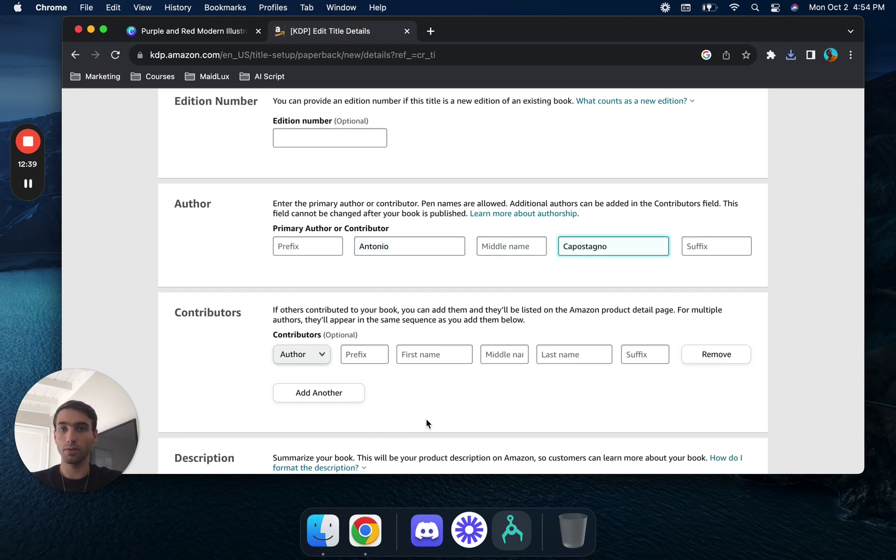
scroll(426, 423, "down", 5)
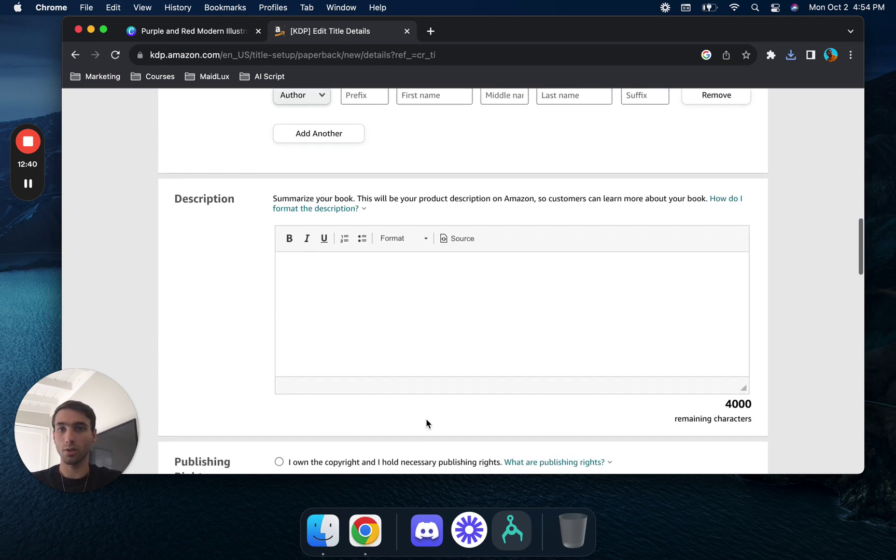
- Open ChatGPT in a new tab via a 'chat gpt' web search
left_click(430, 31)
type("chat gpt")
key("Return")
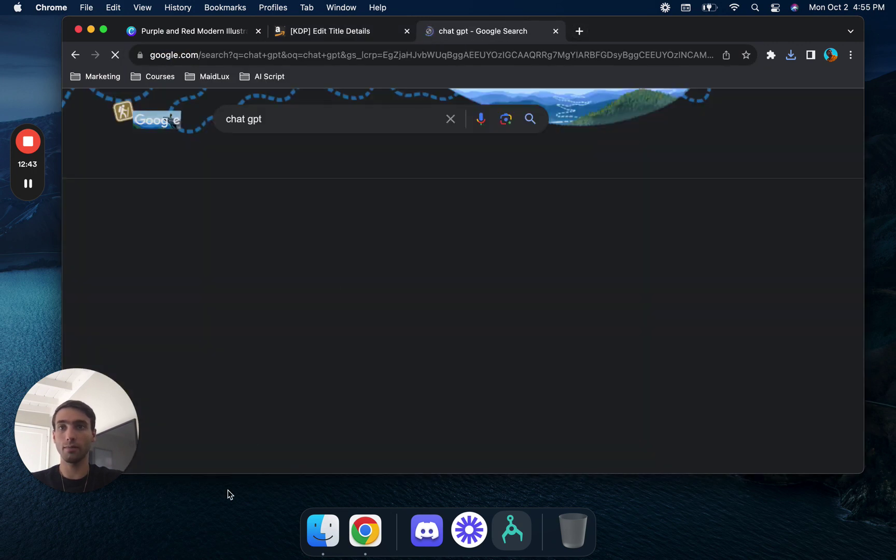
left_click(156, 270)
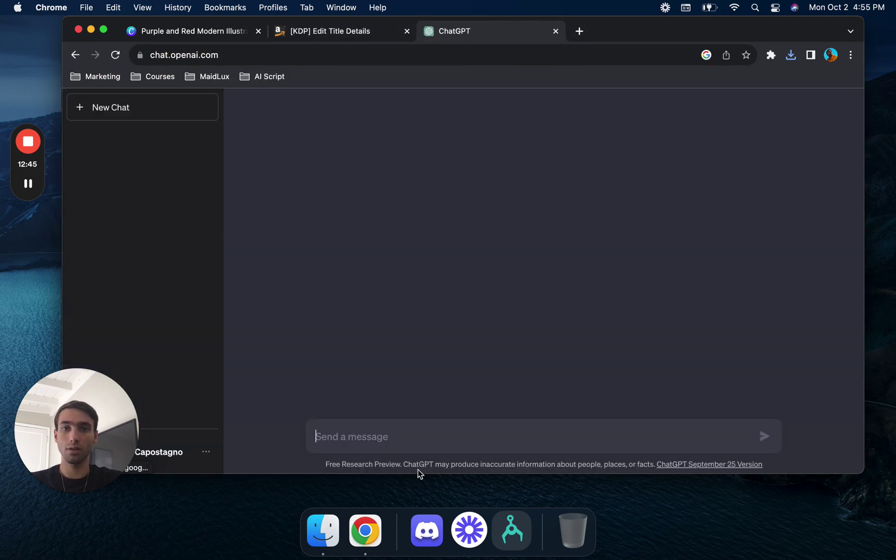
- Ask ChatGPT to 'write me a book description' from the page-1 story excerpt copied from Canva
type("write me a")
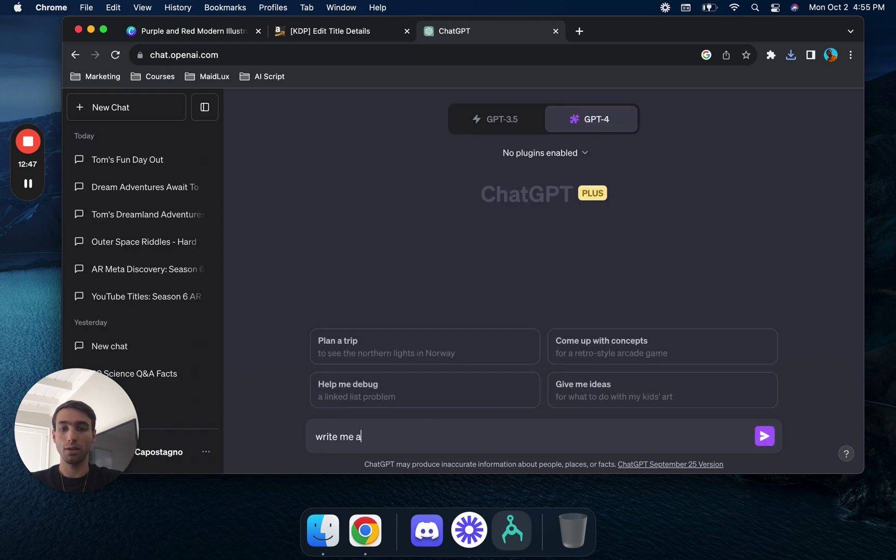
type(" book description based on this excpert \"")
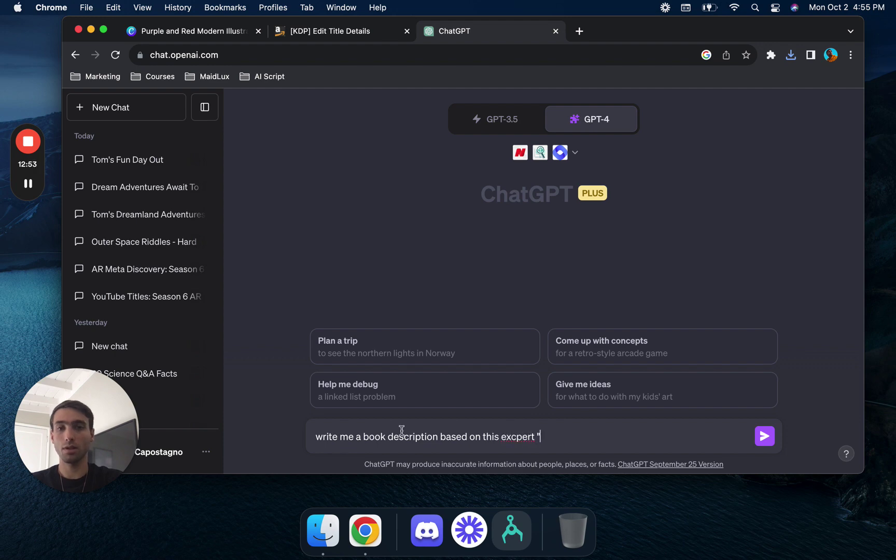
left_click(193, 32)
double_click(559, 338)
key("super+c")
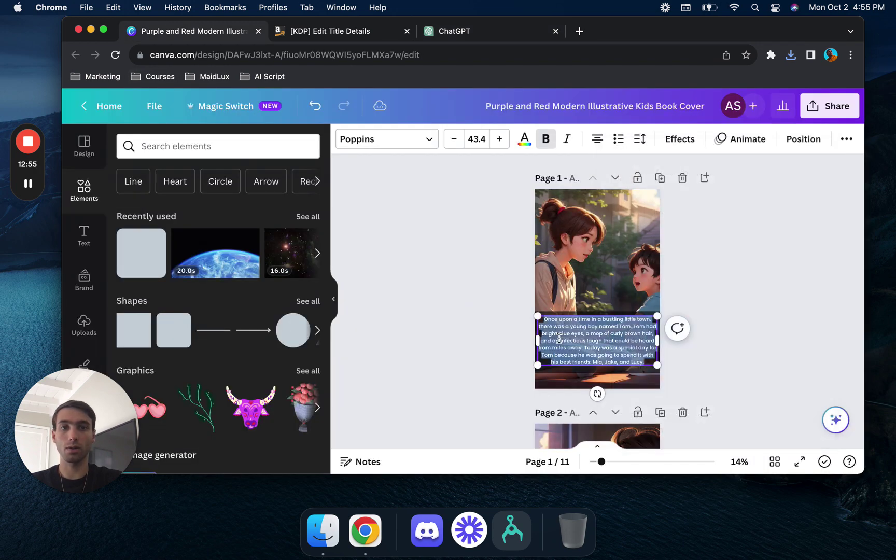
left_click(506, 31)
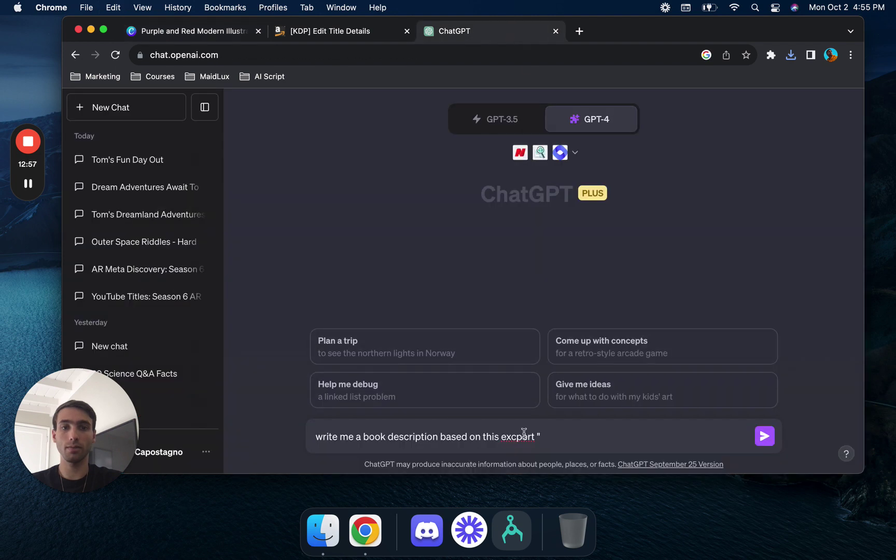
key("super+v")
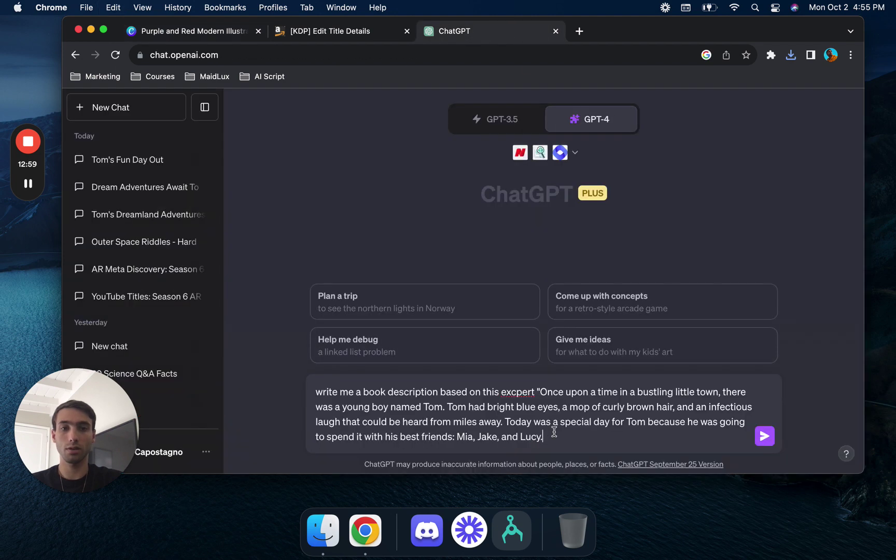
key("Return")
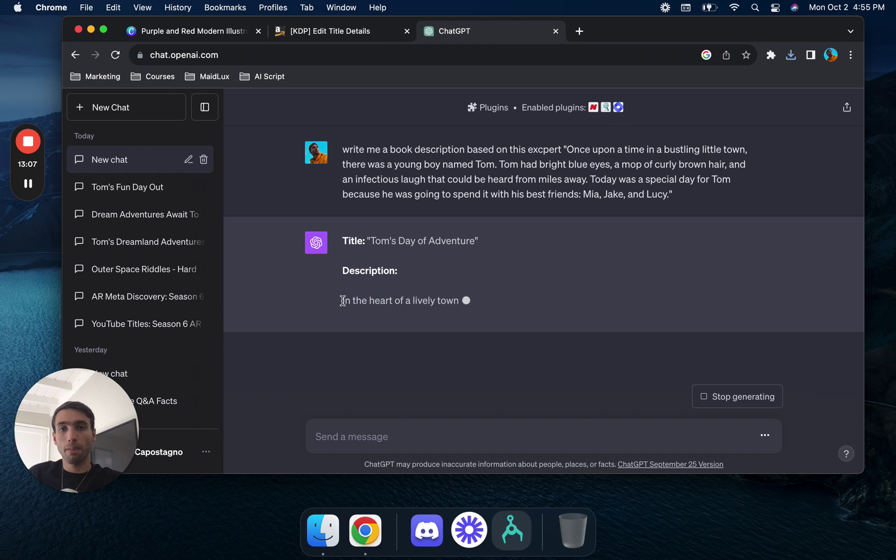
left_click_drag(342, 301, 395, 328)
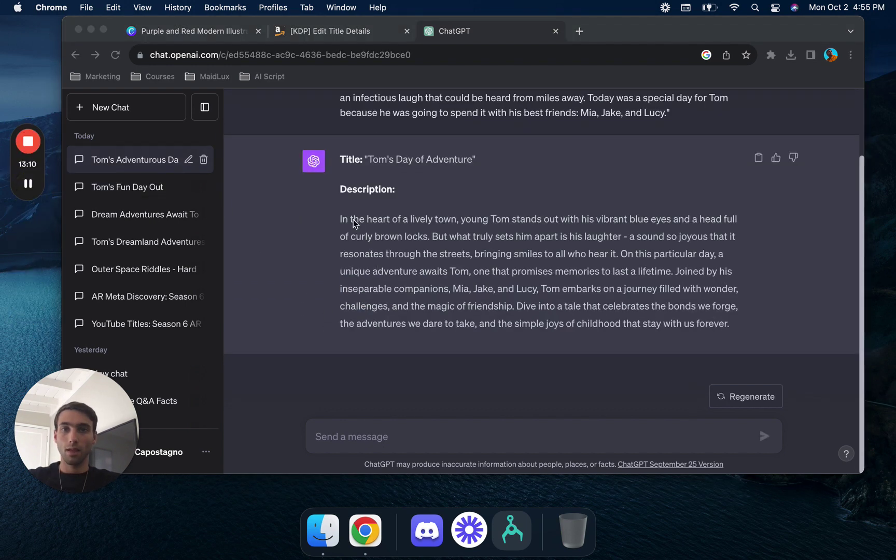
left_click(418, 232)
right_click(731, 324)
- Paste the generated description into KDP, confirm owning the rights, and mark it not sexually explicit
left_click(736, 326)
left_click_drag(736, 326, 343, 220)
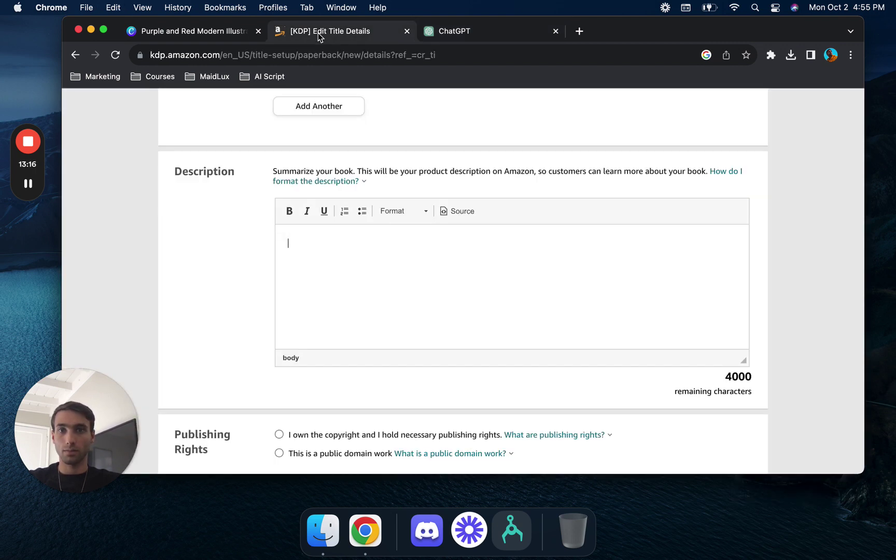
key("super+v")
scroll(343, 369, "down", 5)
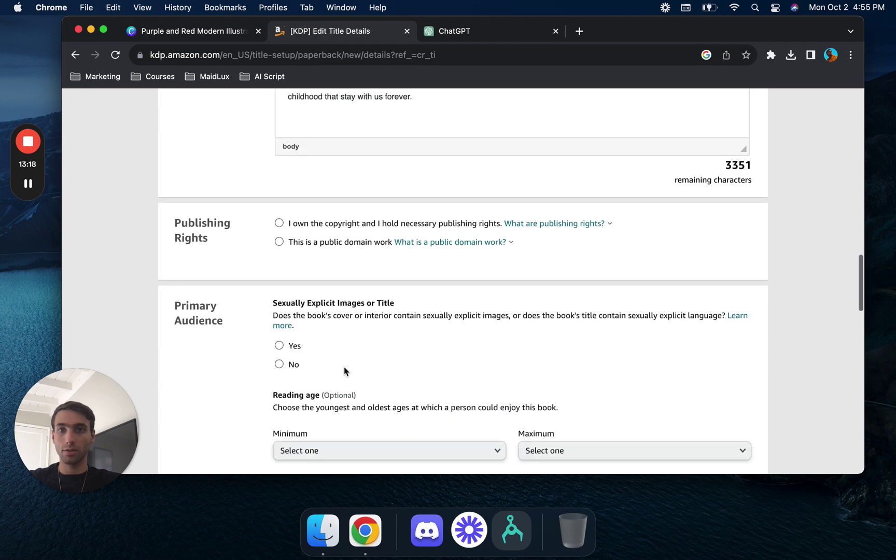
left_click(279, 224)
left_click(279, 364)
- Set the reading age range from Baby to 16
scroll(432, 377, "down", 5)
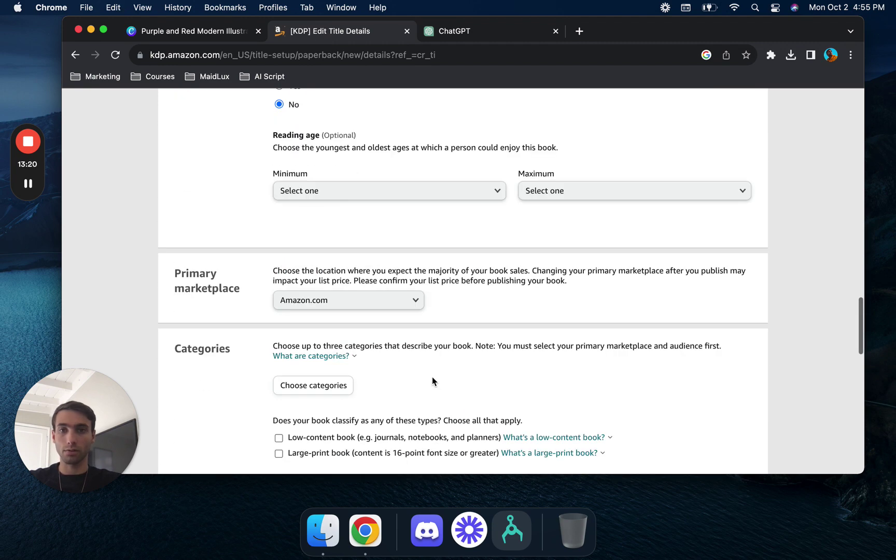
left_click(416, 186)
left_click(388, 207)
left_click(545, 193)
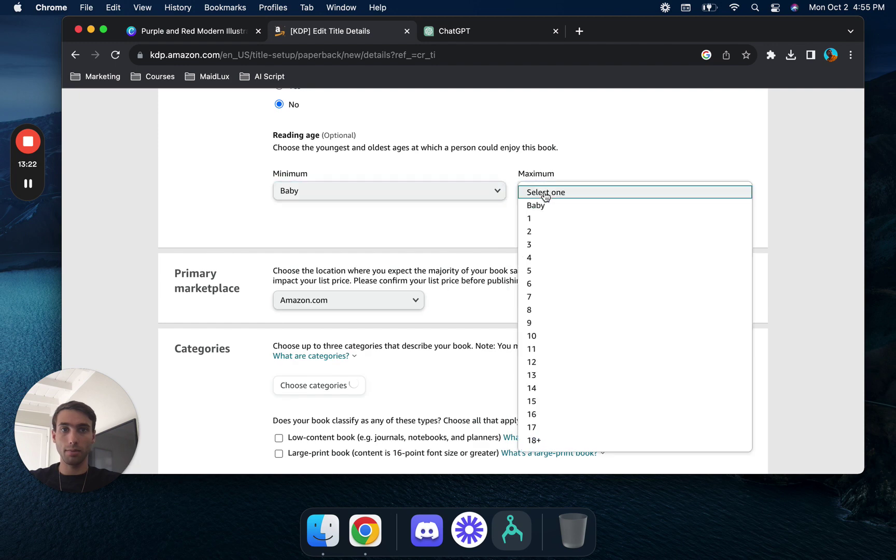
left_click(540, 415)
- Save the categories Children's Books › Action & Adventure and Children's Books › Classics
scroll(498, 384, "down", 5)
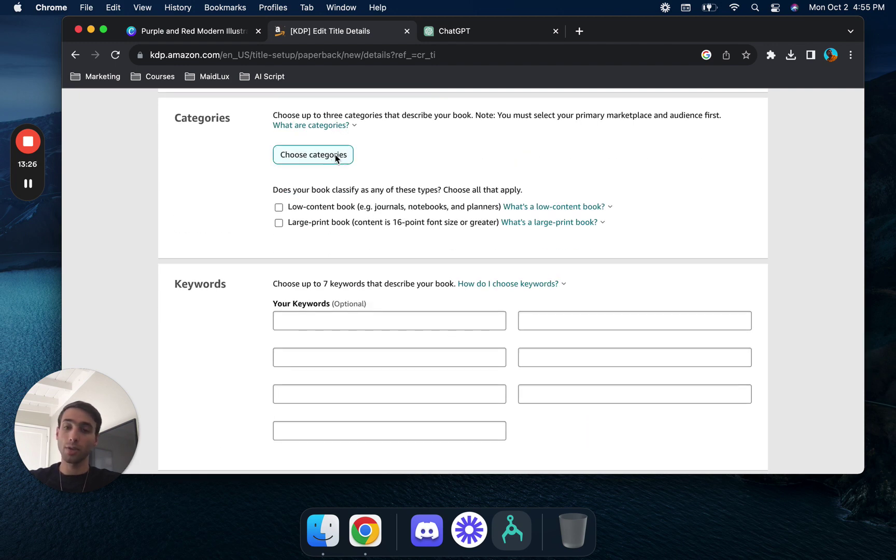
left_click(335, 155)
left_click(300, 278)
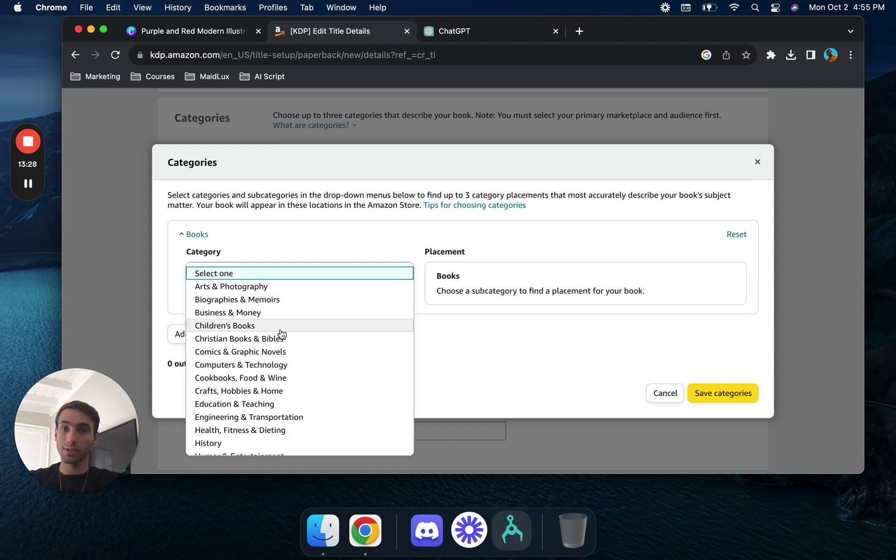
left_click(280, 326)
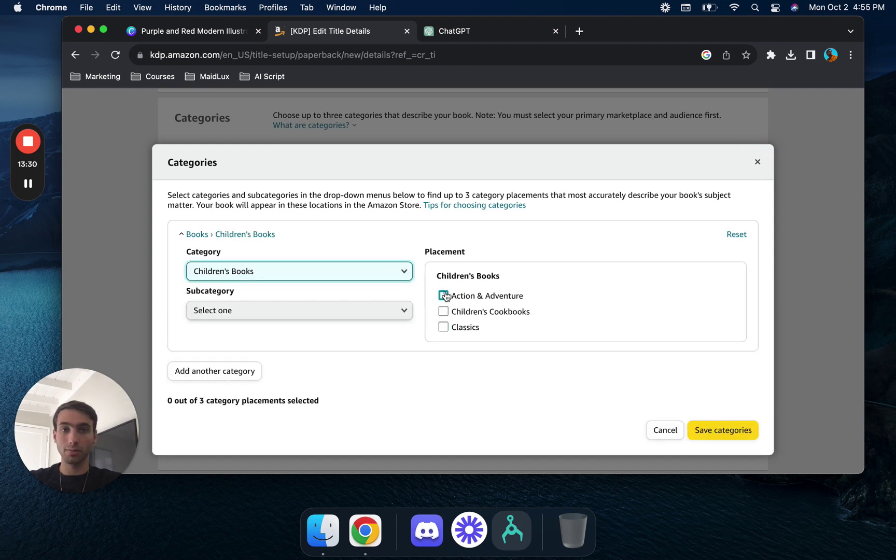
left_click(444, 295)
left_click(444, 329)
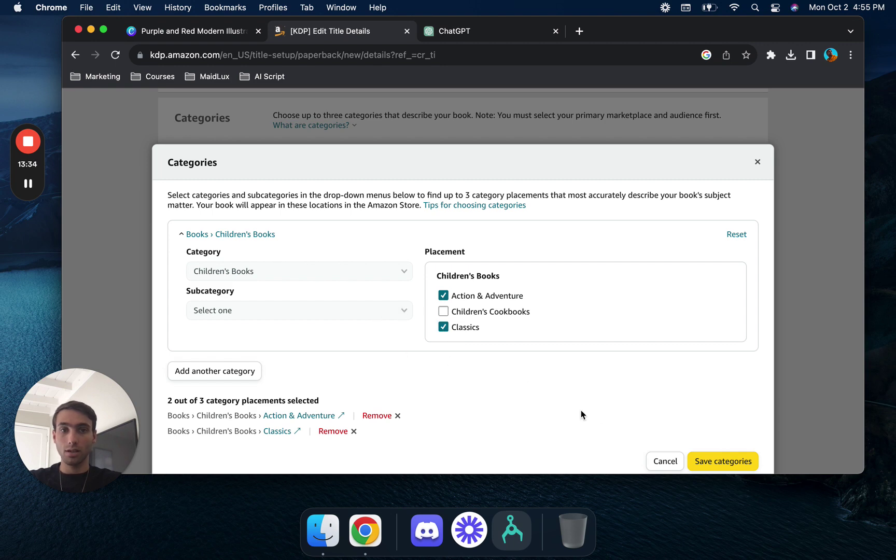
left_click(718, 459)
scroll(466, 319, "down", 3)
- Have ChatGPT write 7 Amazon KDP keywords from the pasted description and copy 'Lively town adventures'
left_click(390, 290)
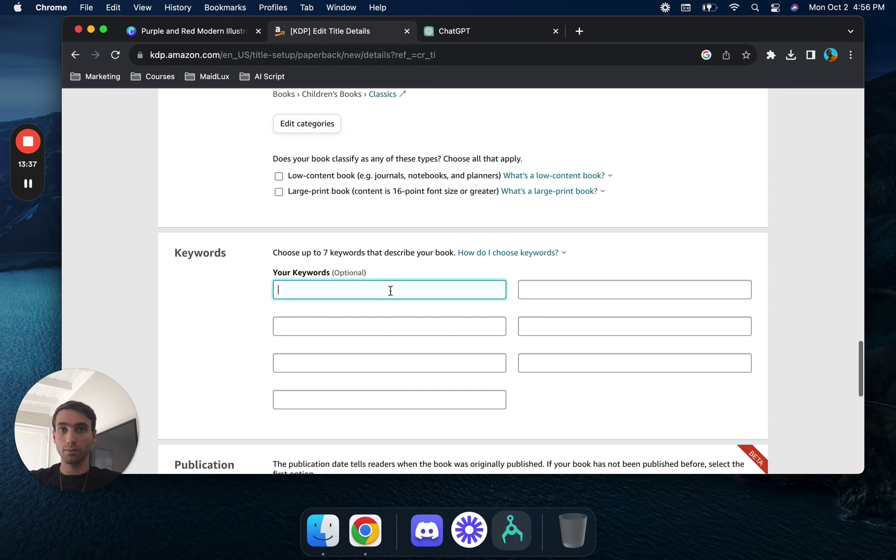
left_click(486, 31)
left_click(449, 426)
type("writ")
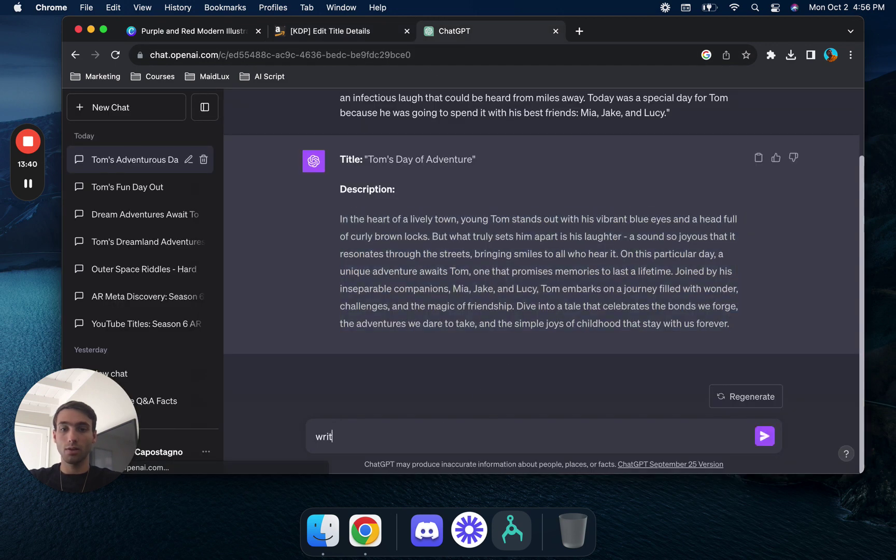
type("e 7 amazon kdp keywords based on")
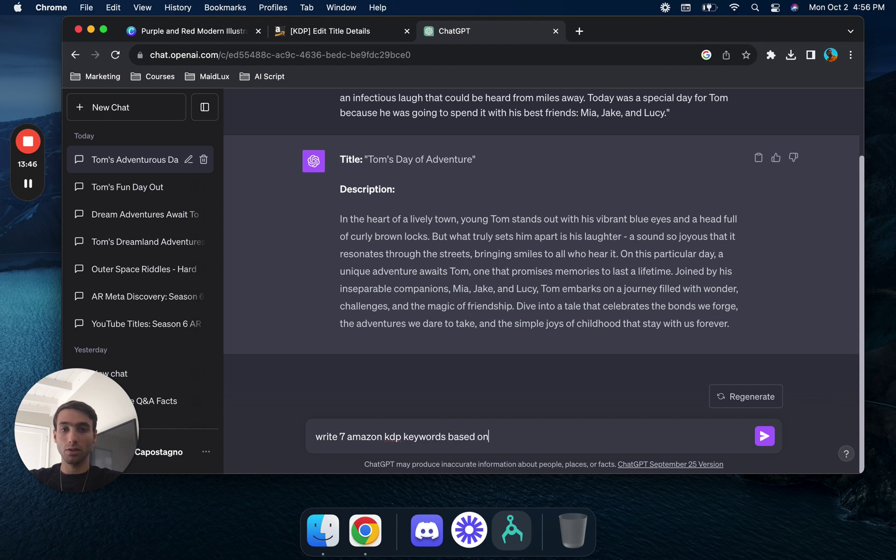
type(" this description")
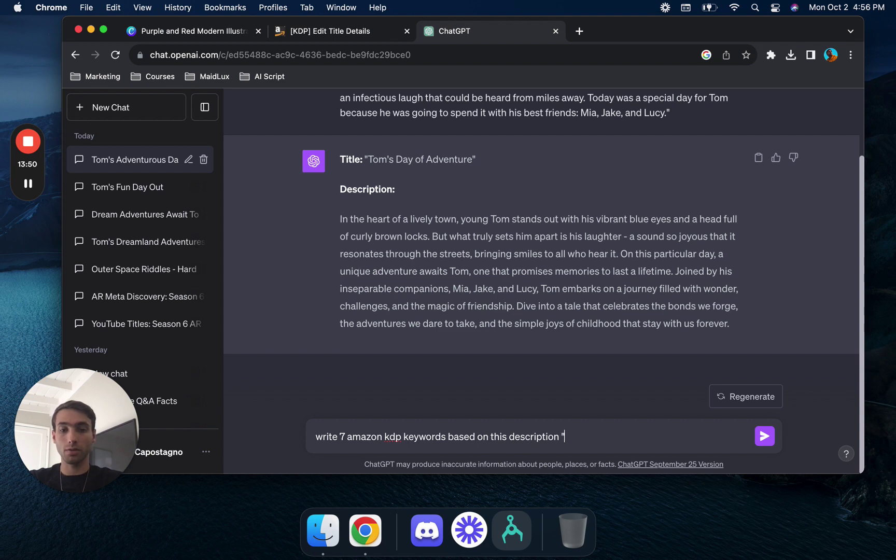
type(" \"")
key("super+v")
key("Return")
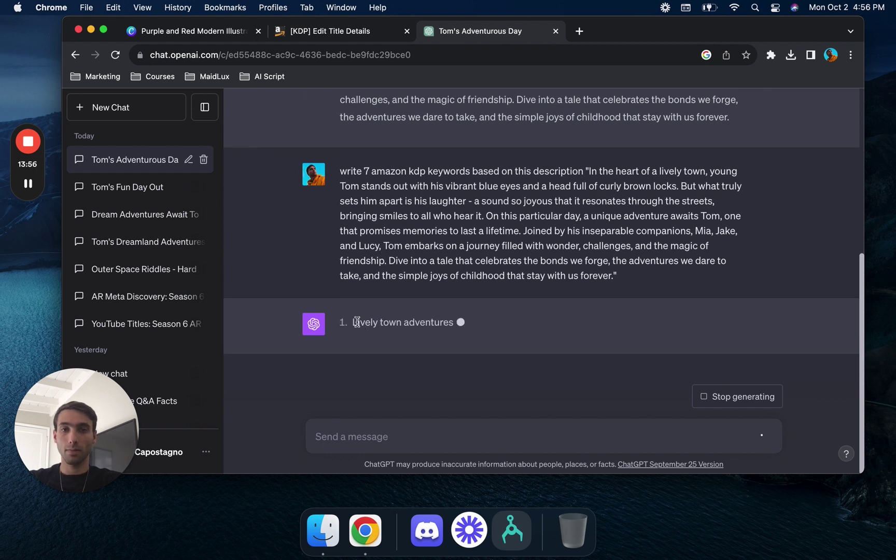
left_click_drag(357, 322, 471, 214)
key("super+c")
left_click(334, 32)
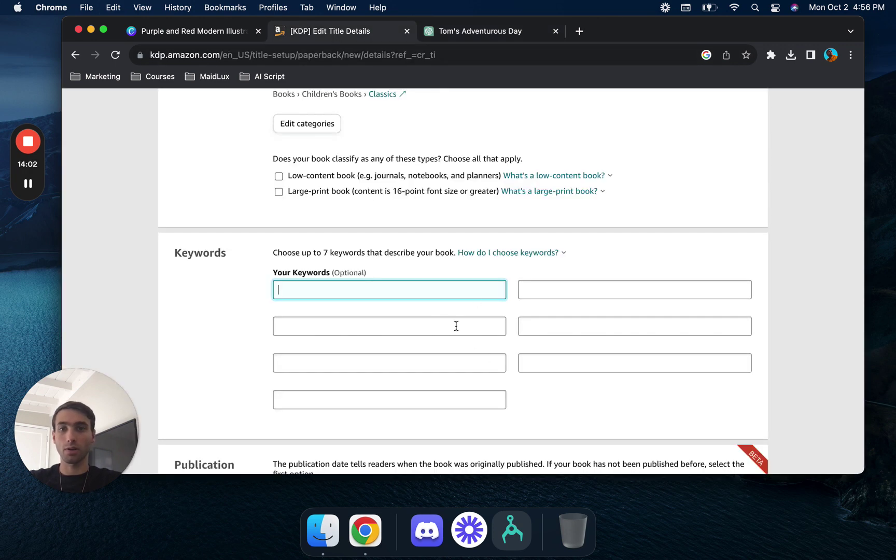
- Enter 'childrens book' as the first keyword and ask ChatGPT for 7 childrens book adventure keywords
type("childrens book")
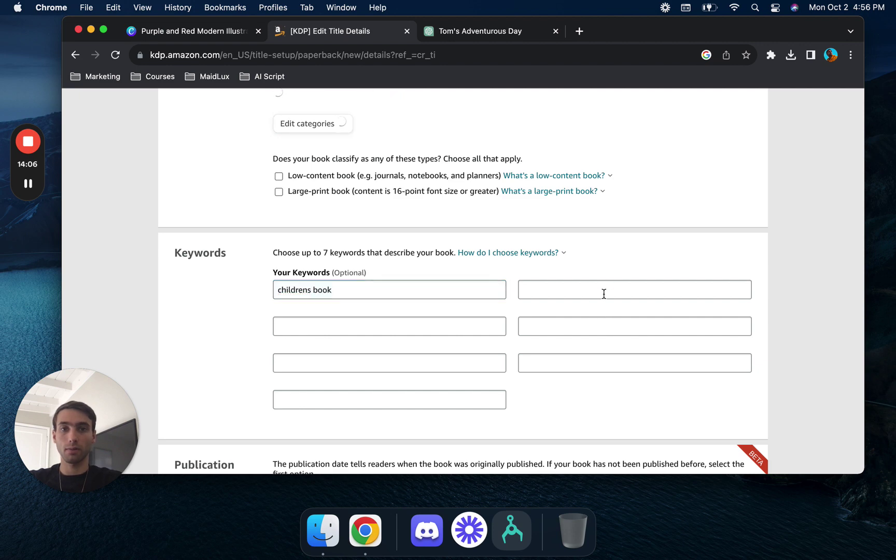
left_click(602, 288)
left_click(501, 32)
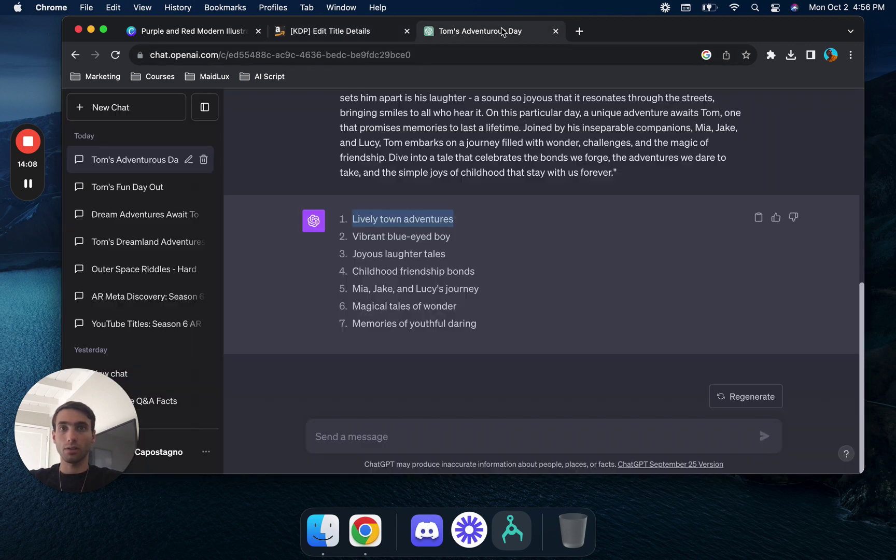
left_click(431, 437)
type("write 7 childrens book a")
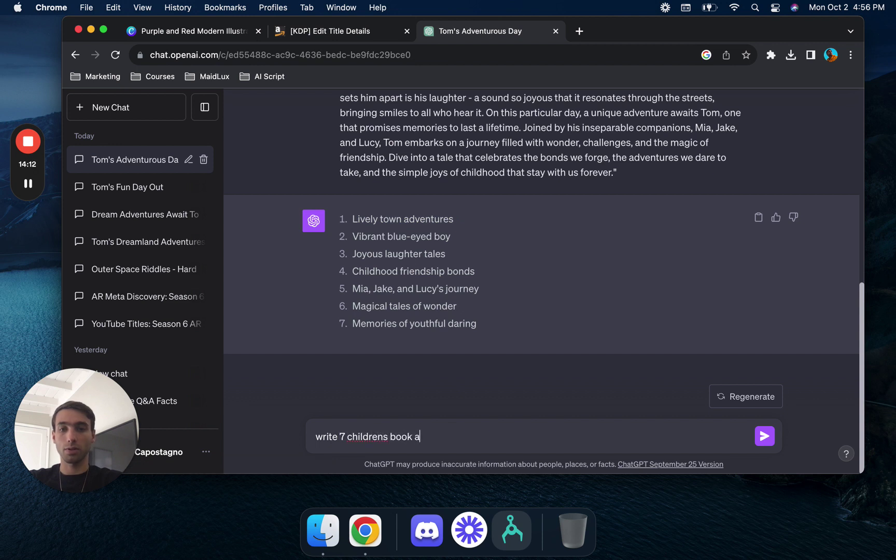
type("dventure keywords for amazon kdp")
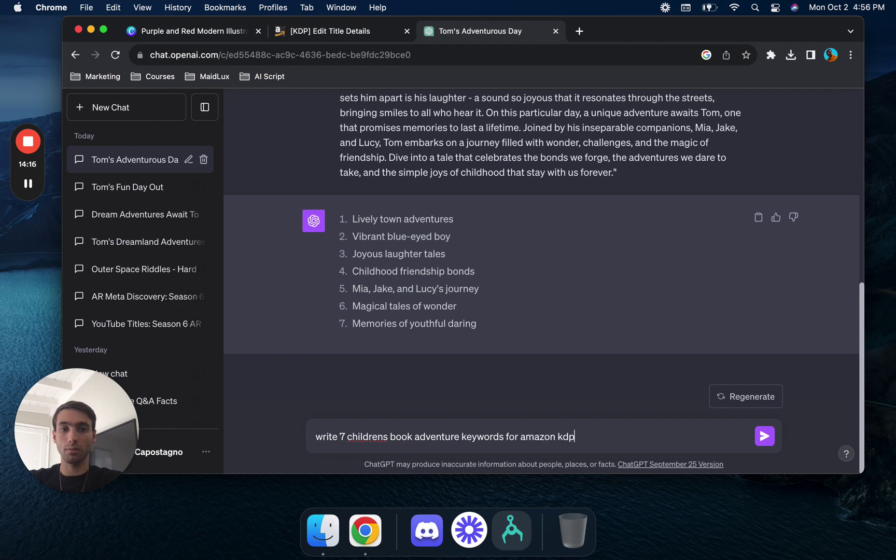
key("Return")
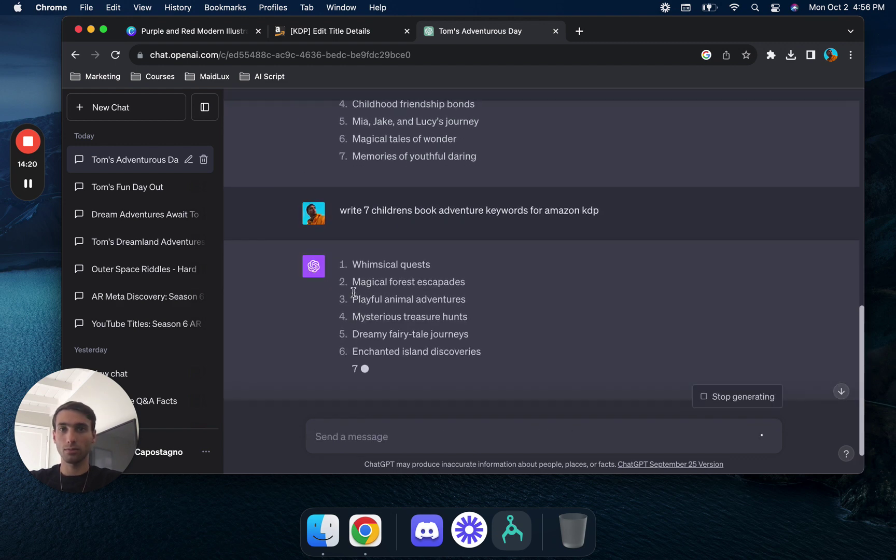
- Paste 'Whimsical quests' and 'Magical forest escapades' into the second and third keyword fields
left_click_drag(452, 252, 436, 265)
key("super+c")
left_click(325, 35)
key("super+v")
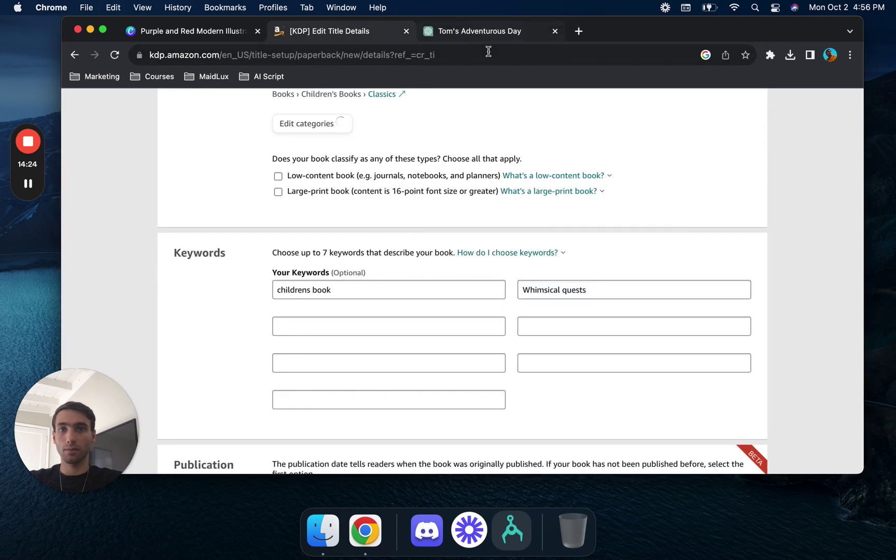
left_click(497, 26)
left_click_drag(477, 284, 353, 283)
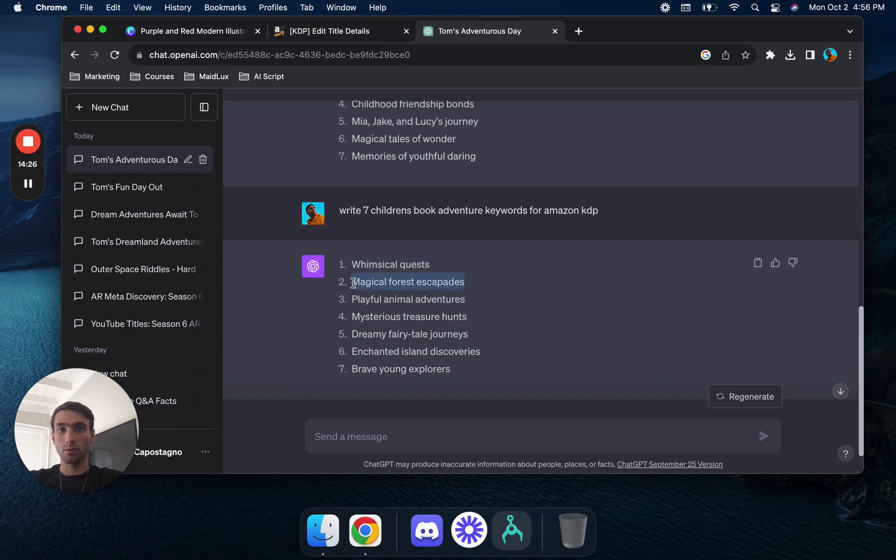
key("super+c")
left_click(340, 36)
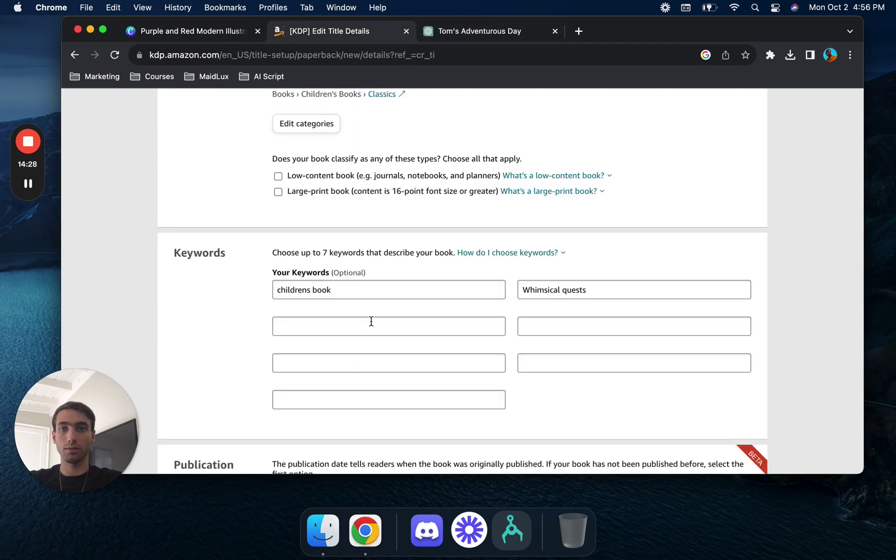
left_click(371, 327)
key("super+v")
- Paste 'Playful animal adventures' into the fourth keyword field
left_click(487, 34)
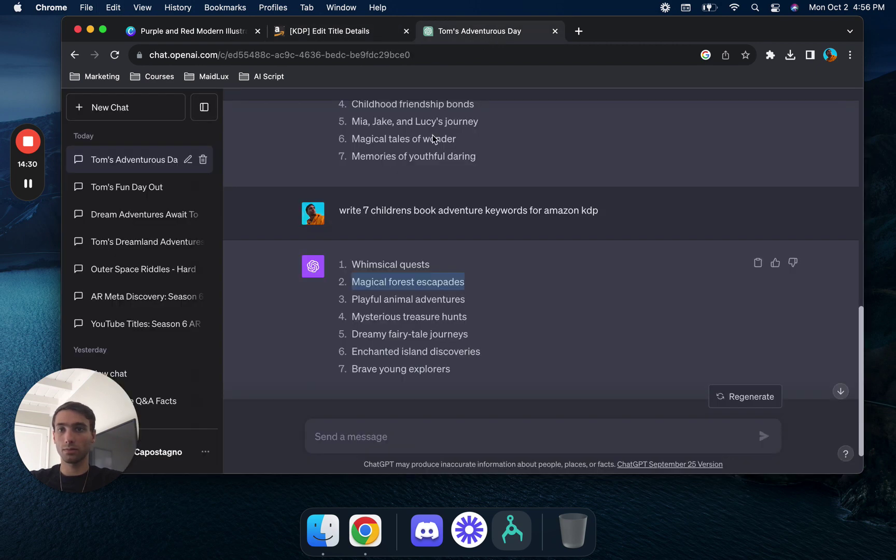
left_click_drag(349, 304, 470, 306)
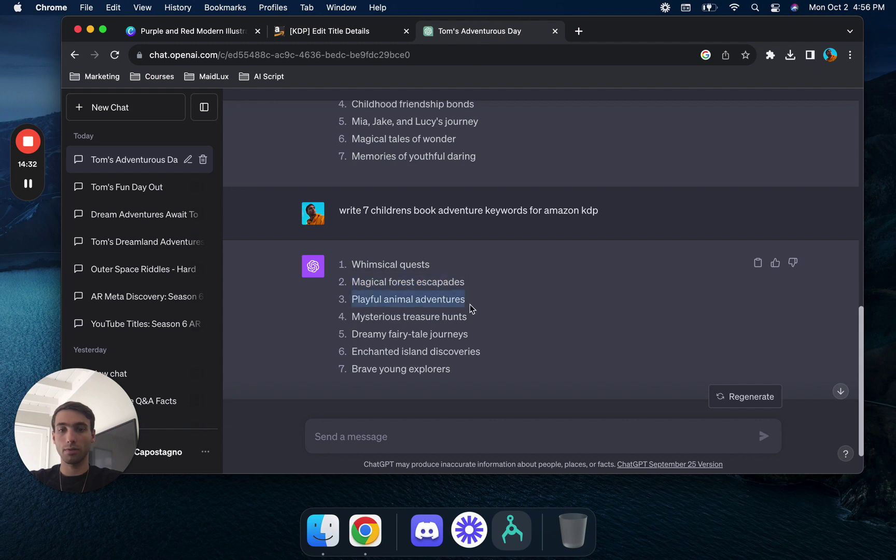
left_click(330, 34)
left_click(567, 334)
key("cmd+v")
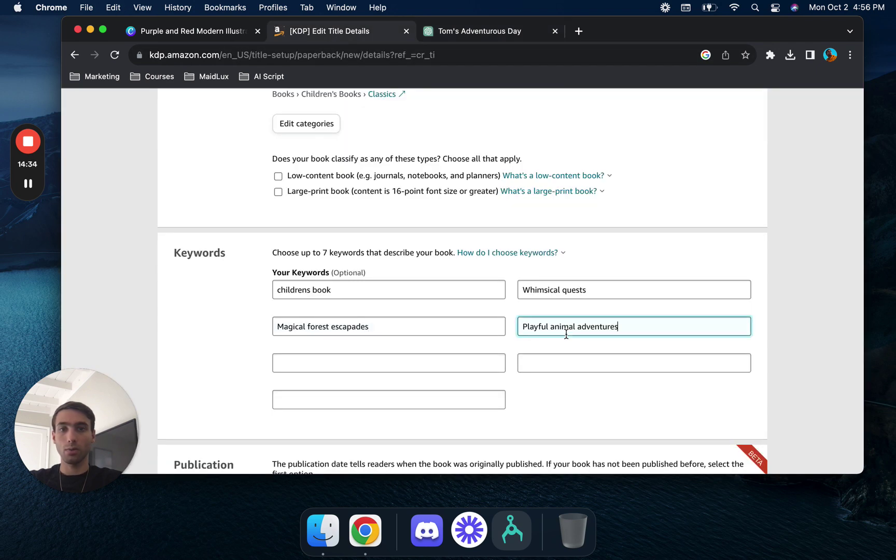
- Save the paperback details and get a free KDP ISBN assigned
scroll(426, 392, "down", 10)
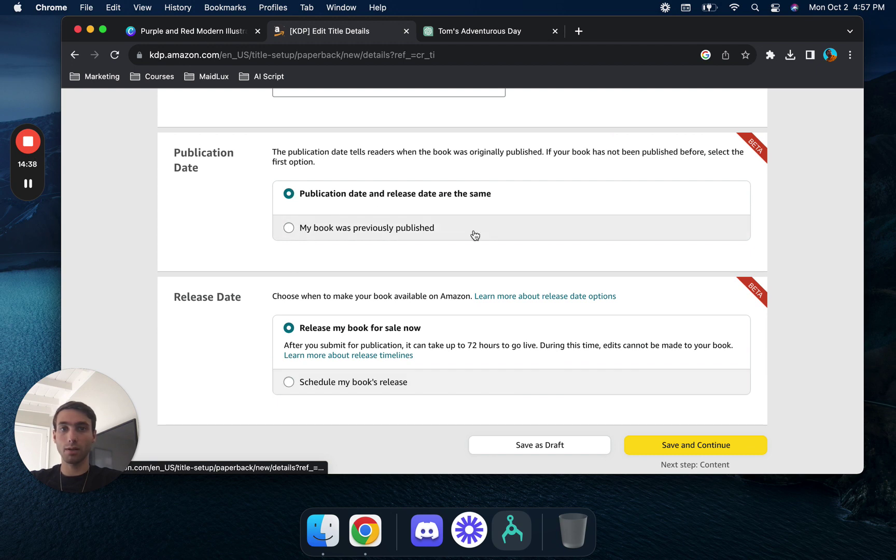
scroll(454, 293, "down", 3)
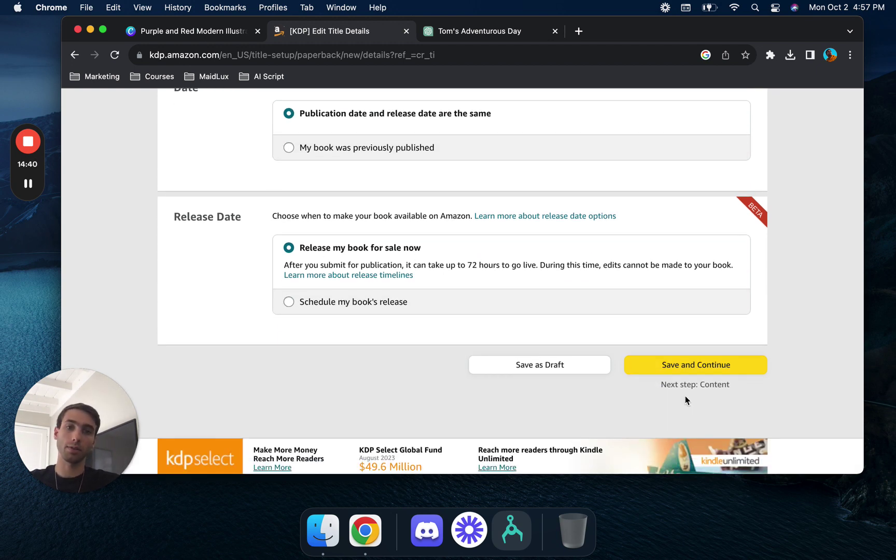
left_click(712, 373)
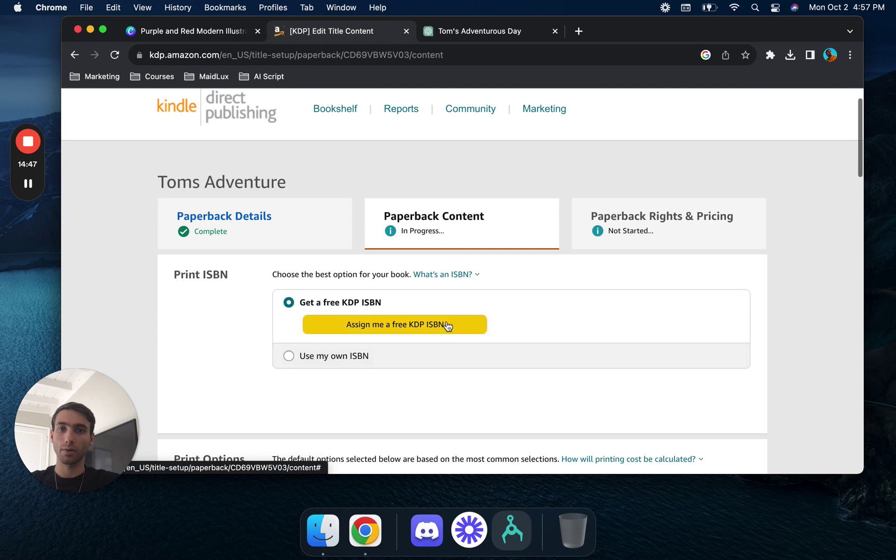
left_click(449, 325)
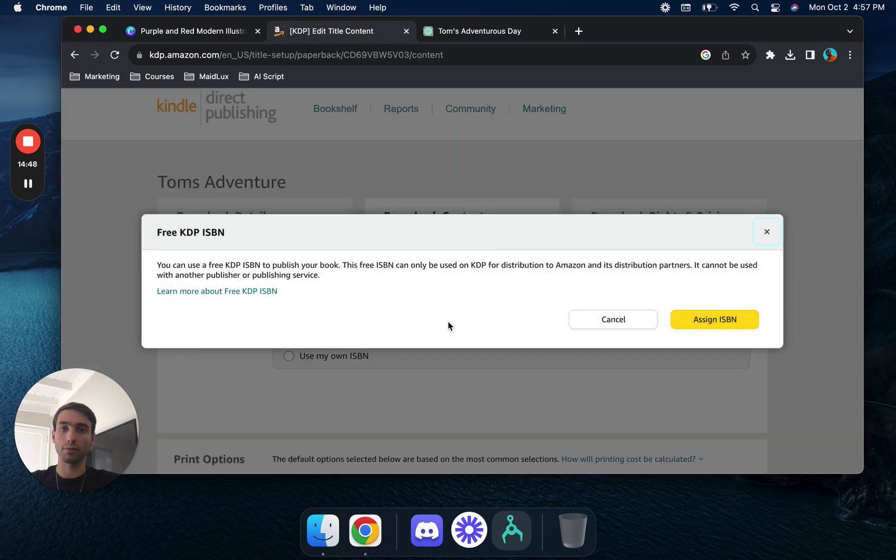
left_click(707, 325)
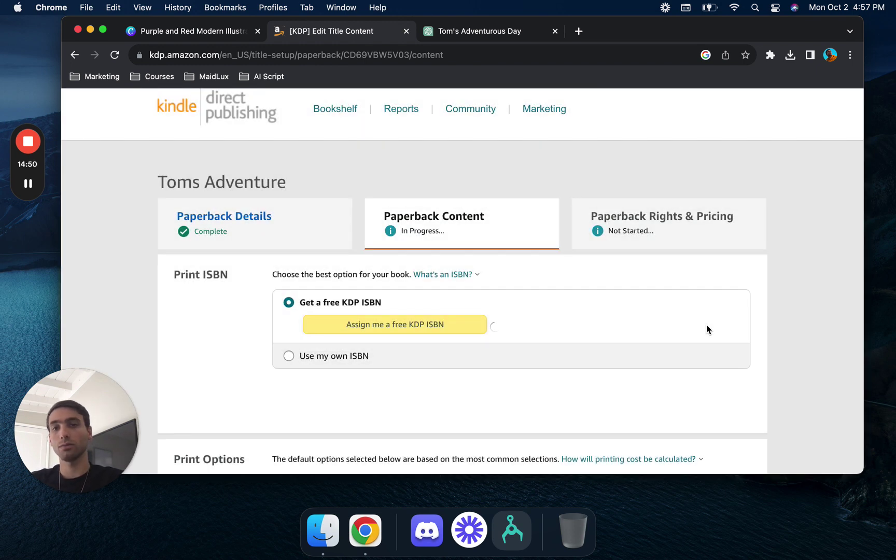
- Choose premium color interior printing and the 5.25 x 8 in trim size
scroll(706, 325, "down", 5)
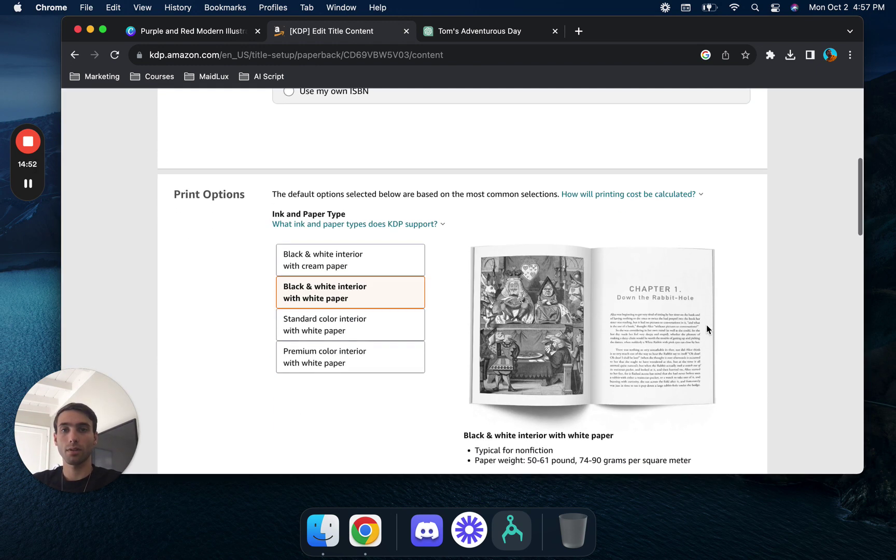
scroll(706, 325, "down", 2)
left_click(390, 259)
scroll(390, 262, "down", 5)
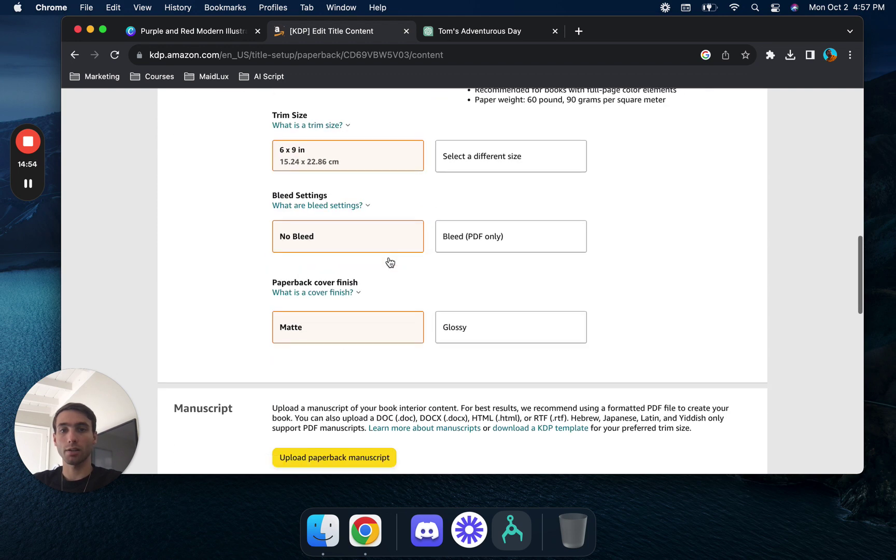
scroll(430, 156, "up", 2)
left_click(450, 171)
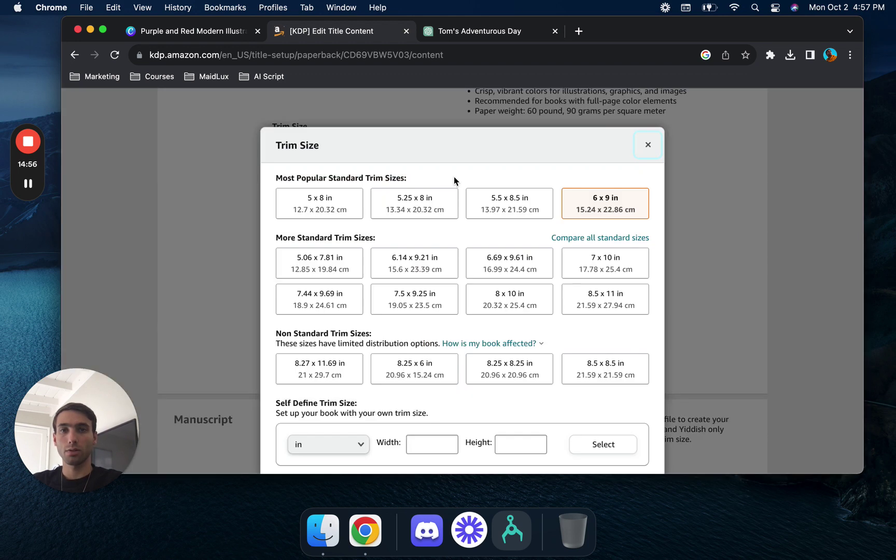
left_click(430, 208)
- Upload 'Purple and Red Modern Illustrative Kids Book Cover (1).pdf' from Downloads as the manuscript
scroll(378, 293, "down", 5)
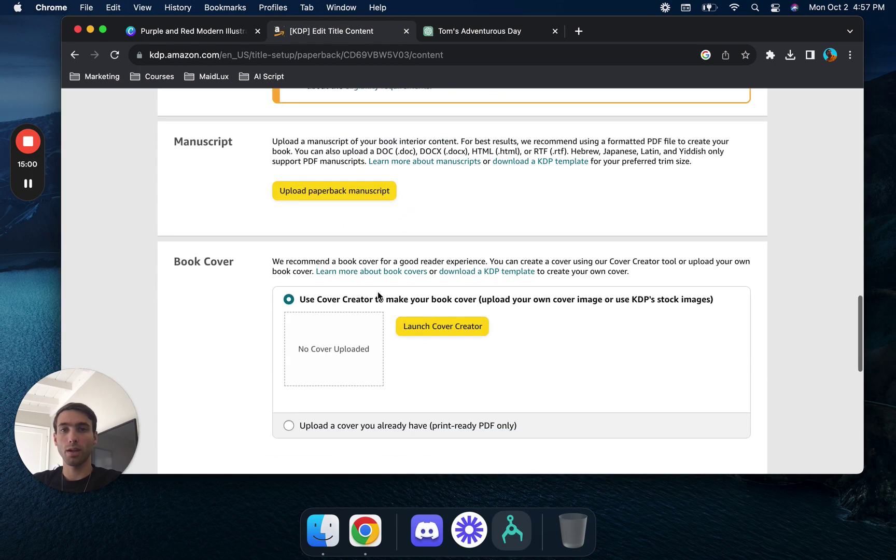
left_click(370, 194)
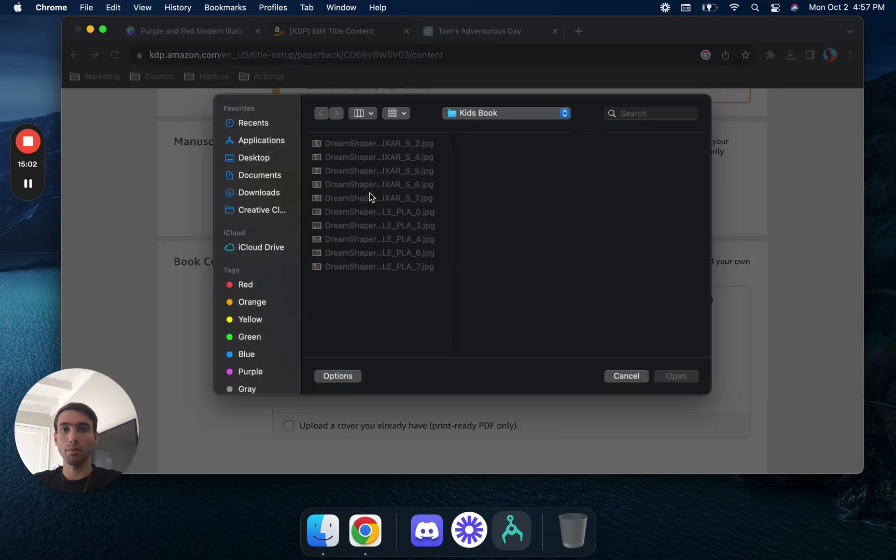
left_click(260, 192)
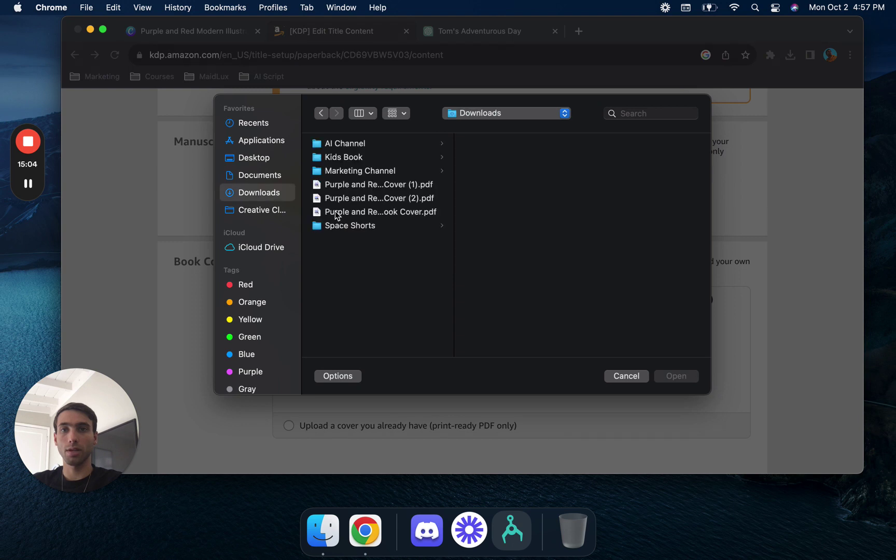
left_click(384, 188)
left_click(391, 199)
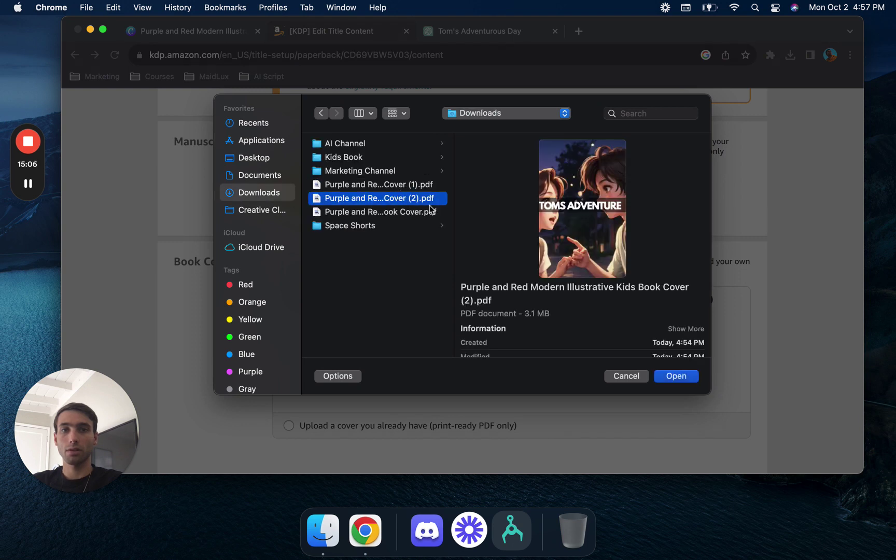
left_click(391, 214)
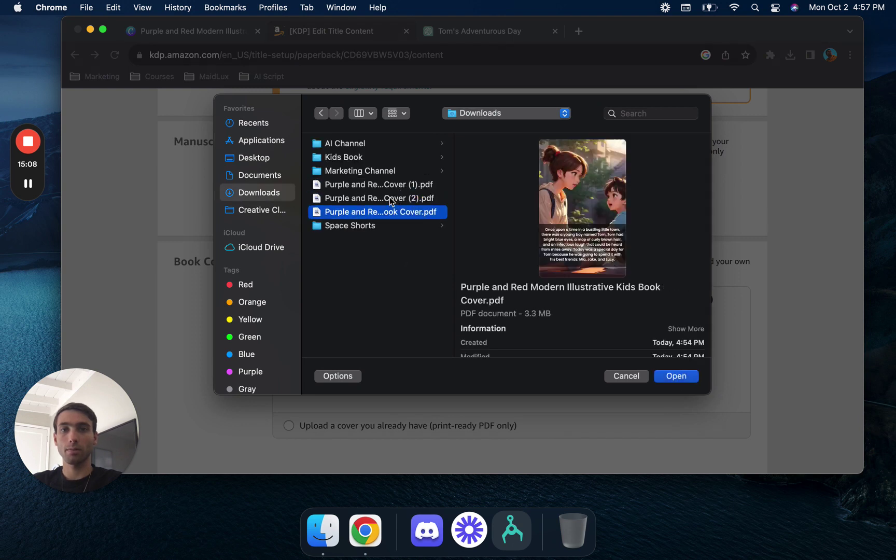
left_click(396, 187)
left_click(671, 378)
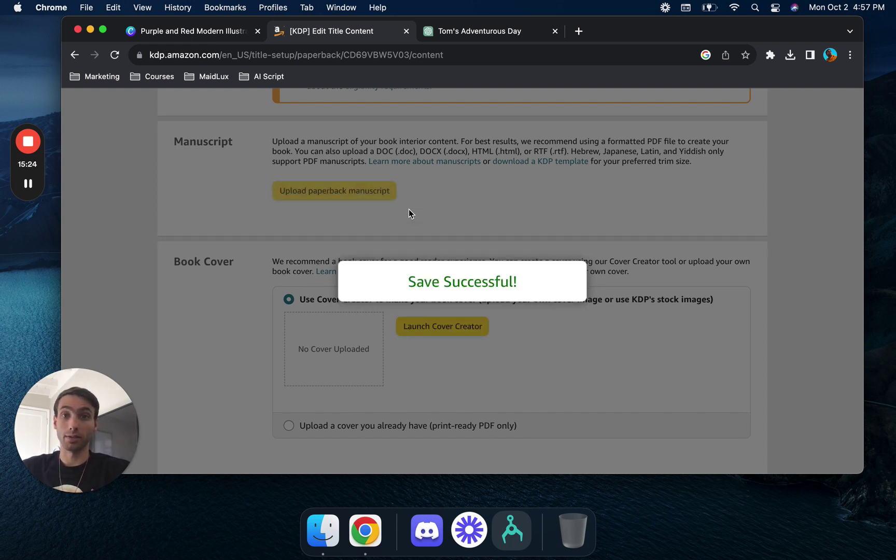
- Use an existing cover and upload 'Purple and Red Modern Illustrative Kids Book Cover (2).pdf'
scroll(466, 246, "down", 3)
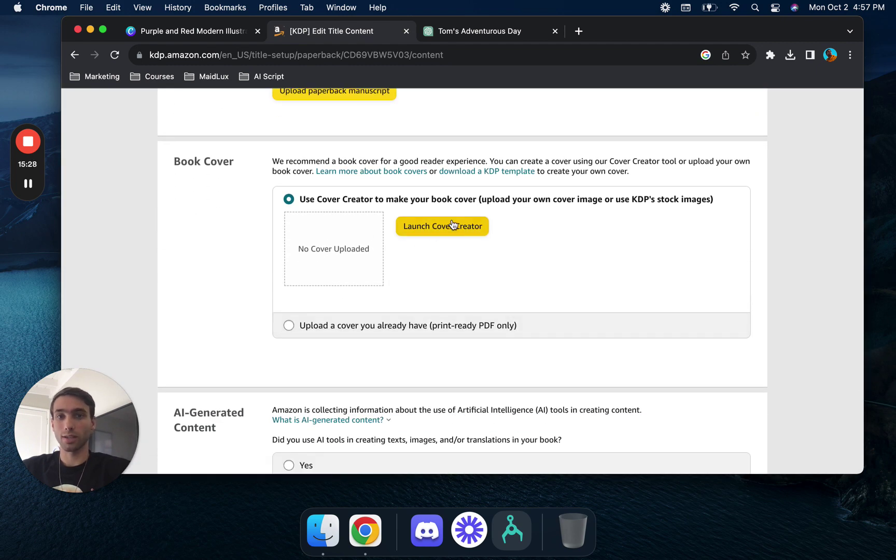
left_click(288, 326)
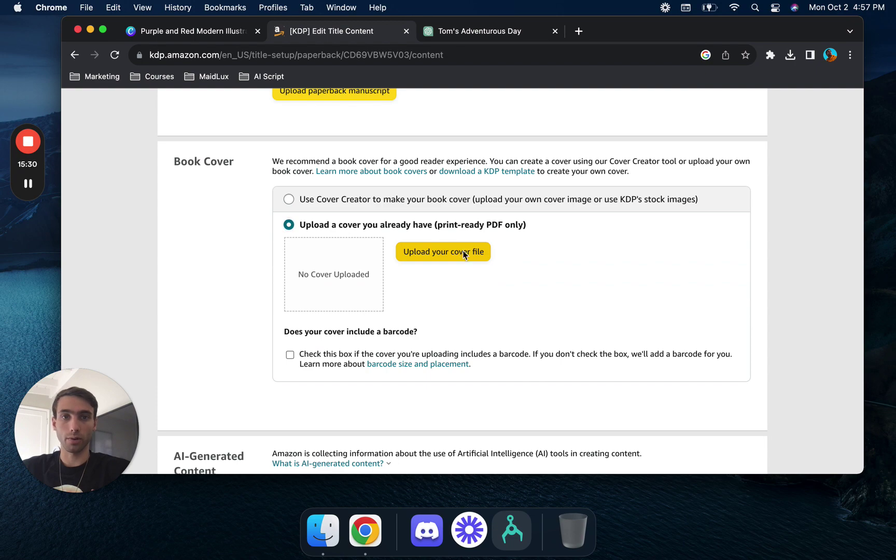
left_click(464, 254)
left_click(367, 218)
left_click(382, 199)
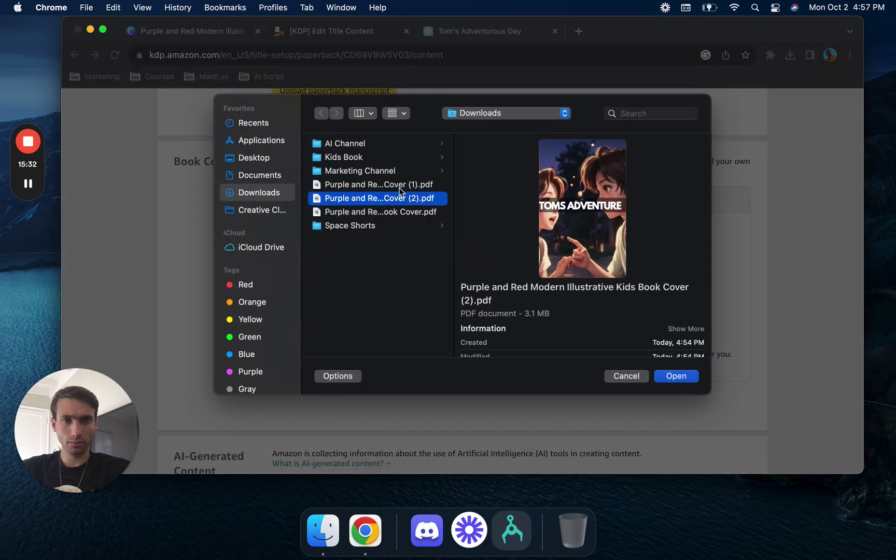
left_click(656, 376)
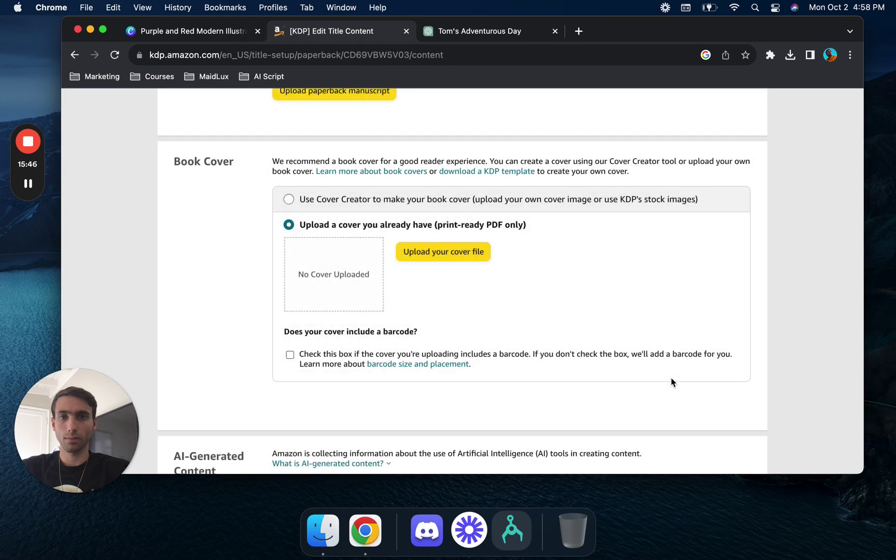
- Answer No to AI-generated content and launch the print previewer
scroll(672, 382, "down", 5)
left_click(315, 253)
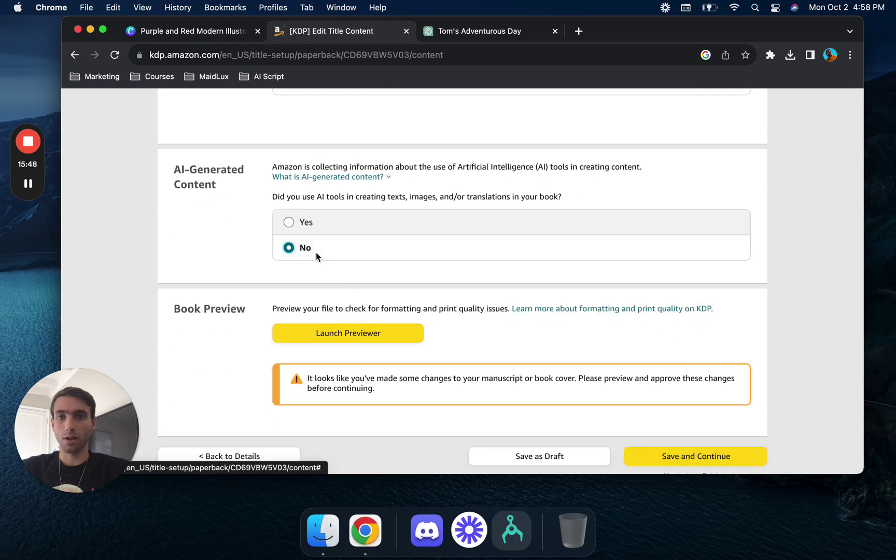
left_click(367, 325)
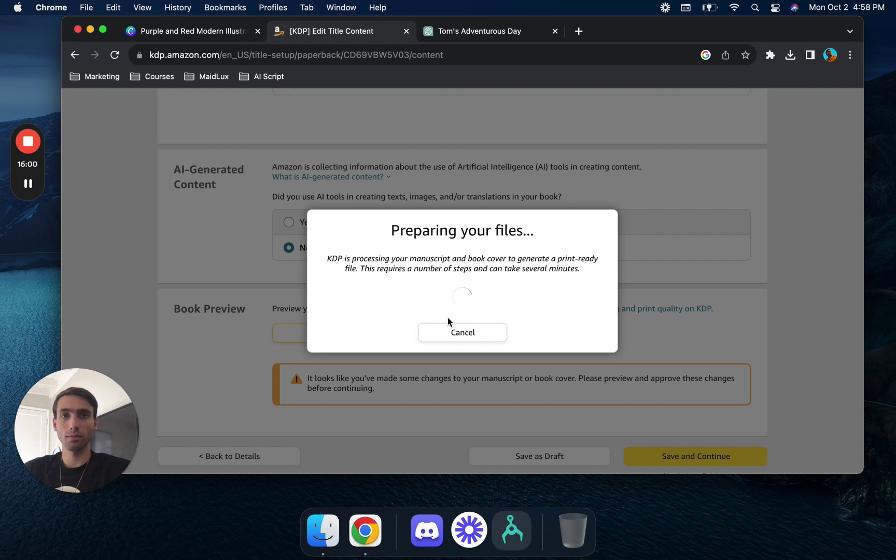
- Close the Tom's Adventurous Day and Canva tabs and switch to Cover Creator
left_click(555, 32)
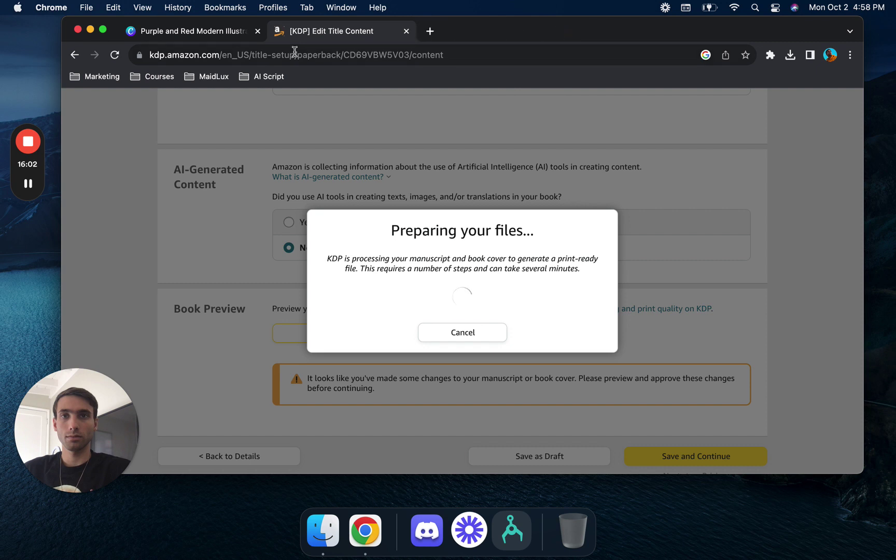
left_click(257, 32)
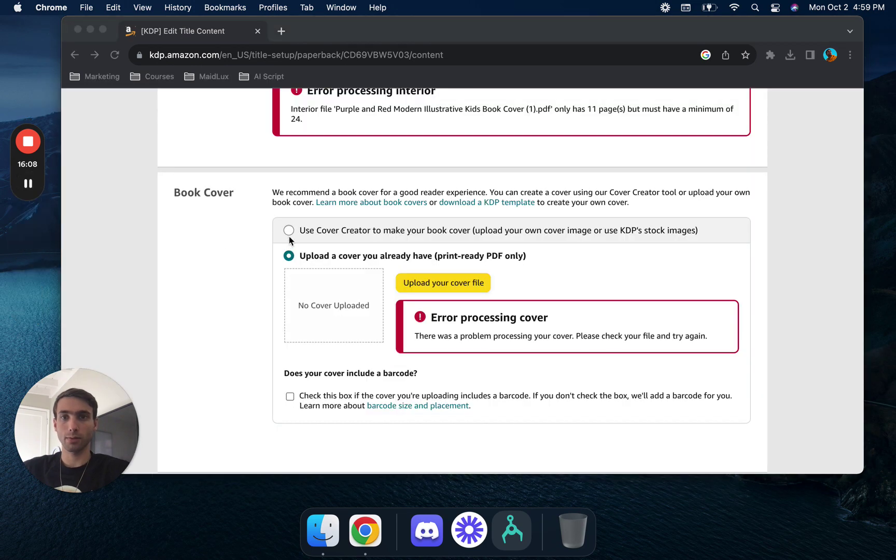
left_click(289, 232)
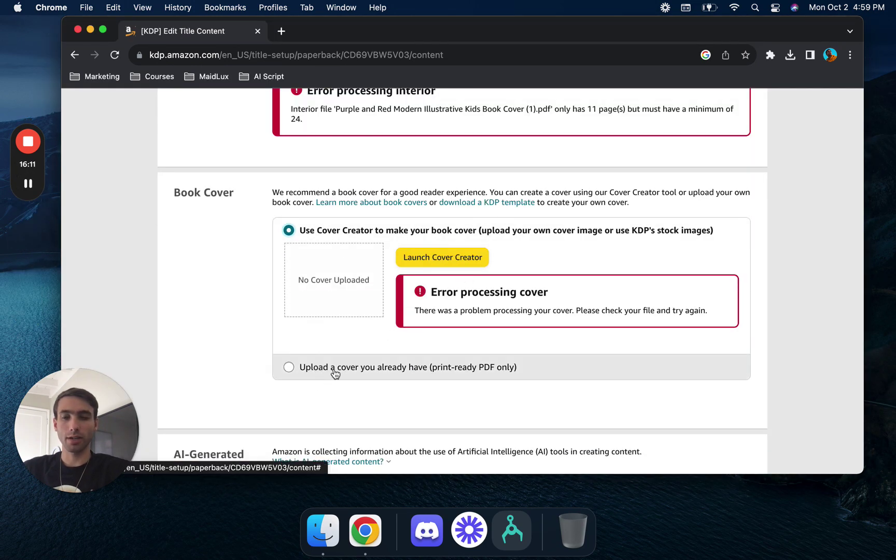
- Launch Kindle Cover Creator and open Canva in a new tab
left_click(451, 262)
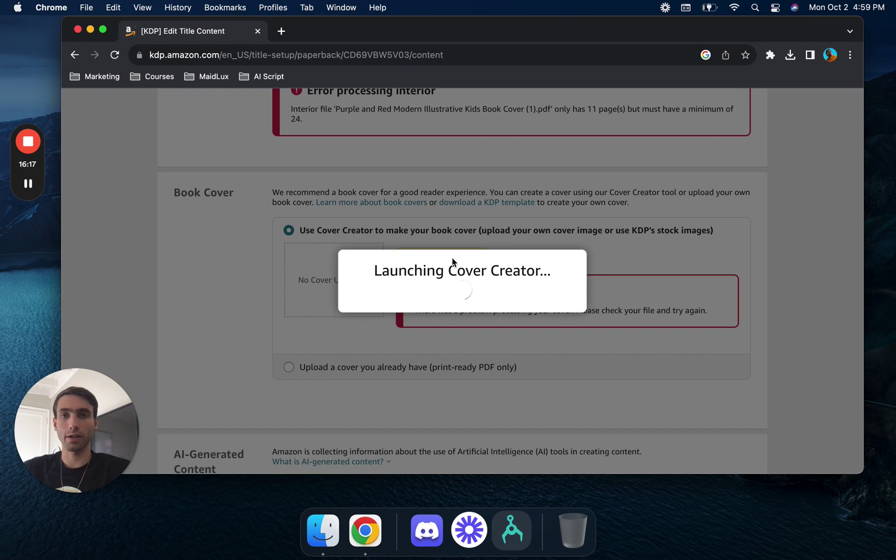
left_click(285, 31)
type("canva.com")
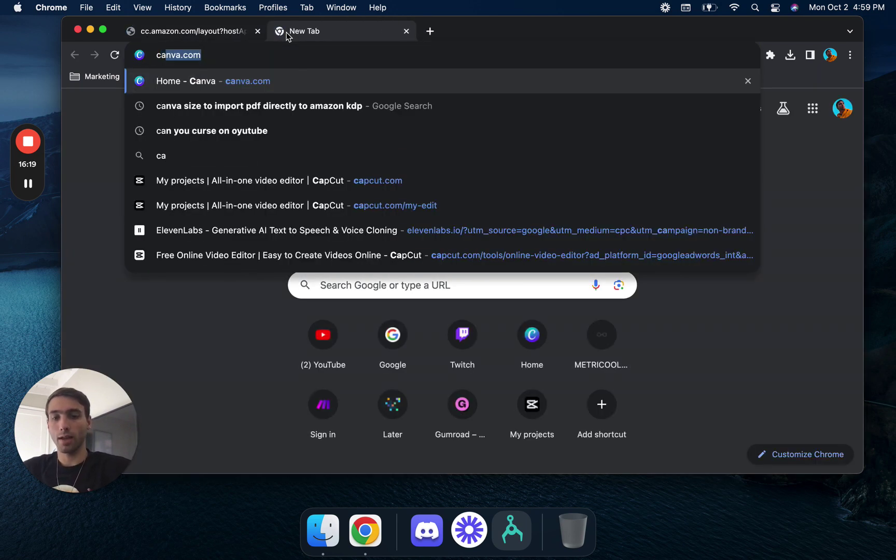
key("Return")
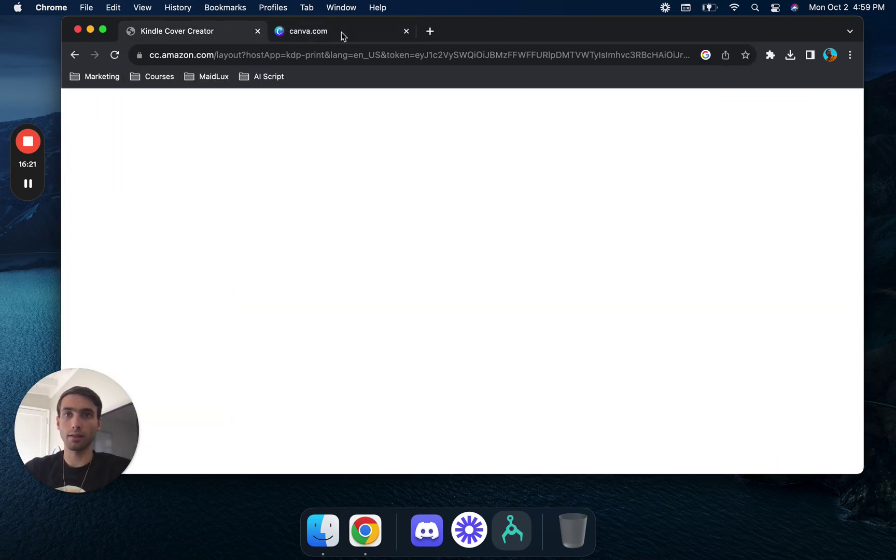
- Open the Purple and Red Modern Illustrative design and select its page-11 cover
scroll(389, 291, "down", 6)
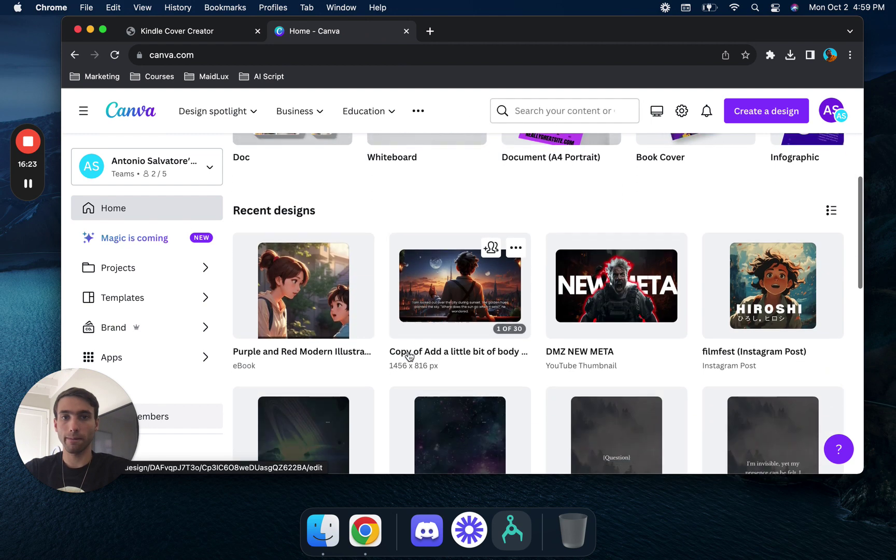
scroll(408, 356, "up", 1)
left_click(306, 356)
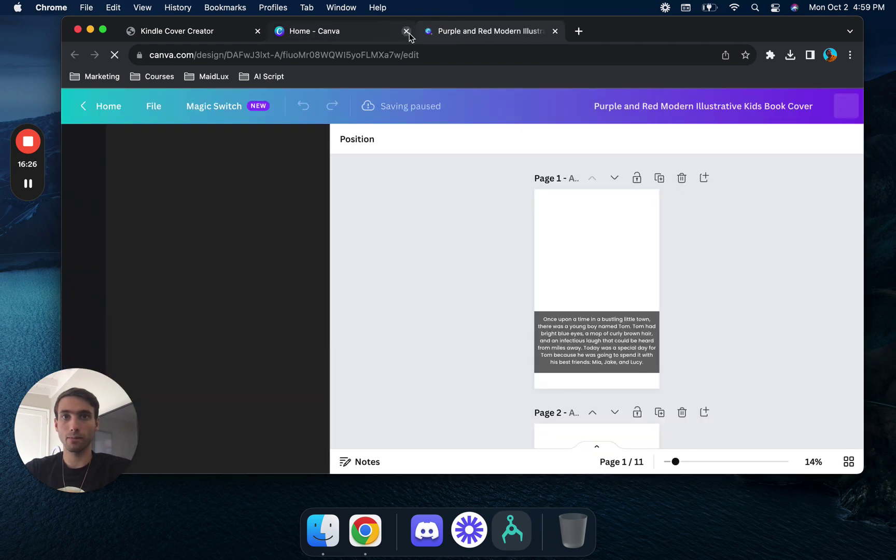
left_click(407, 32)
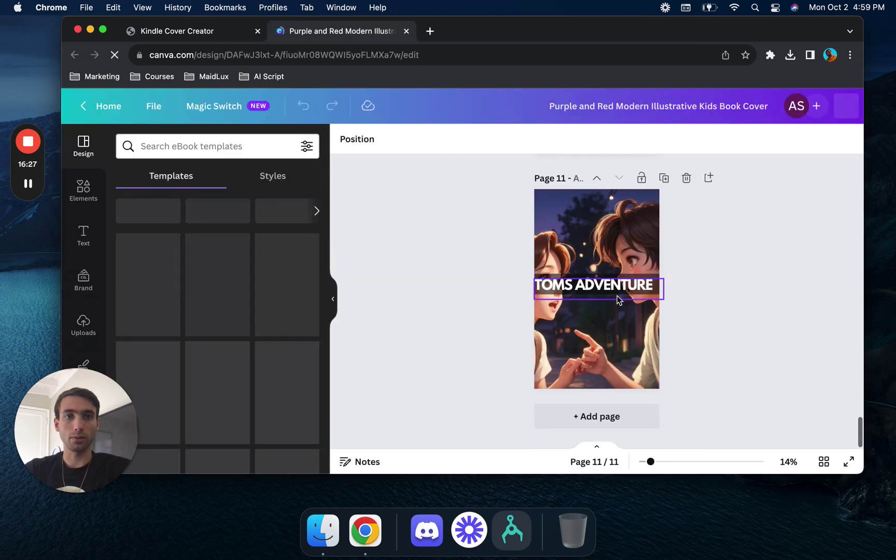
left_click(625, 224)
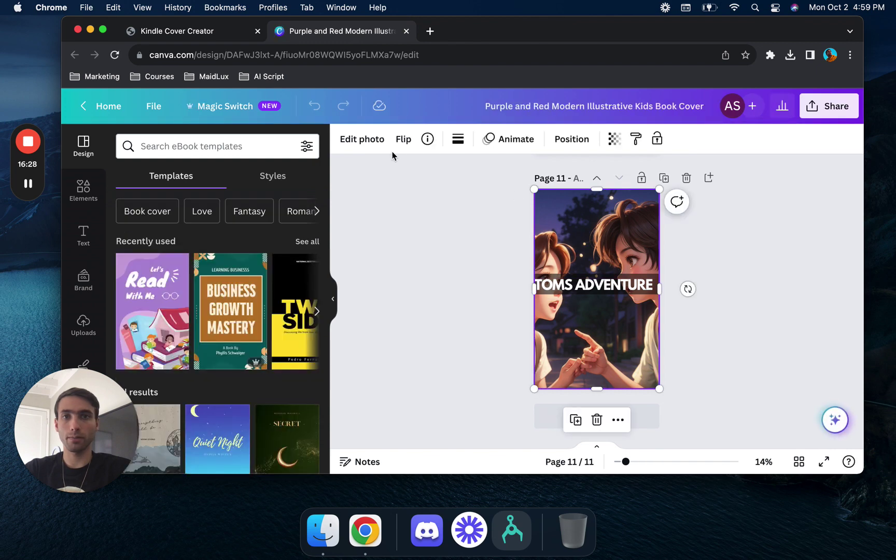
- Resize a copy of the kids book design to the saved 1280 × 720 px size and open it
left_click(218, 105)
scroll(244, 337, "down", 3)
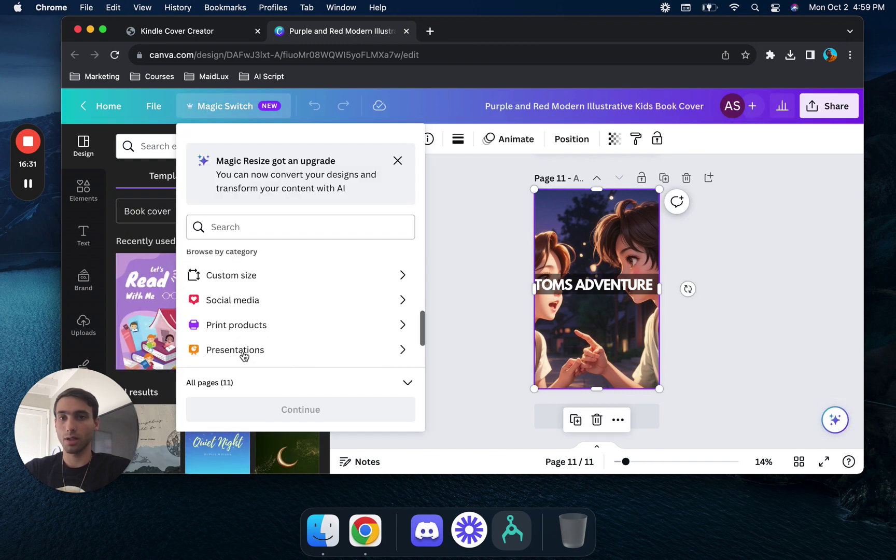
left_click(280, 283)
scroll(288, 322, "down", 2)
scroll(288, 324, "up", 2)
scroll(289, 319, "down", 2)
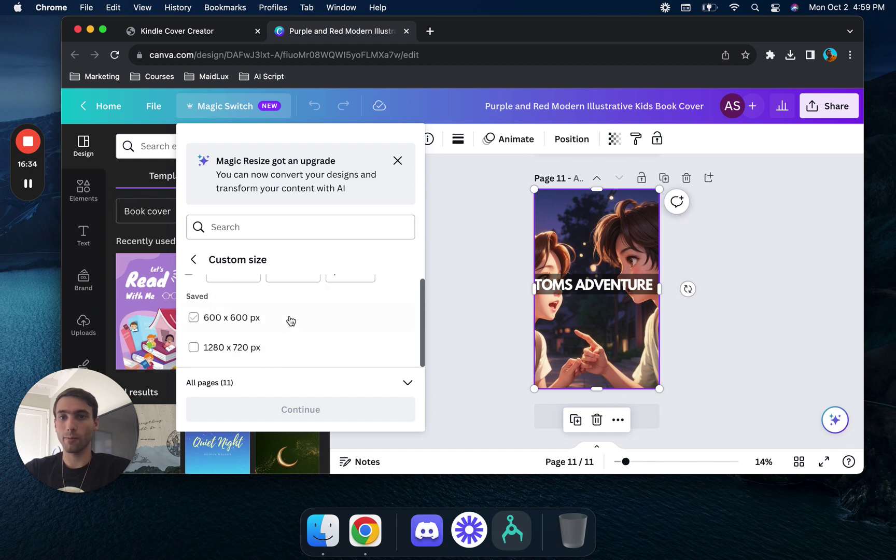
left_click(192, 264)
scroll(305, 301, "down", 5)
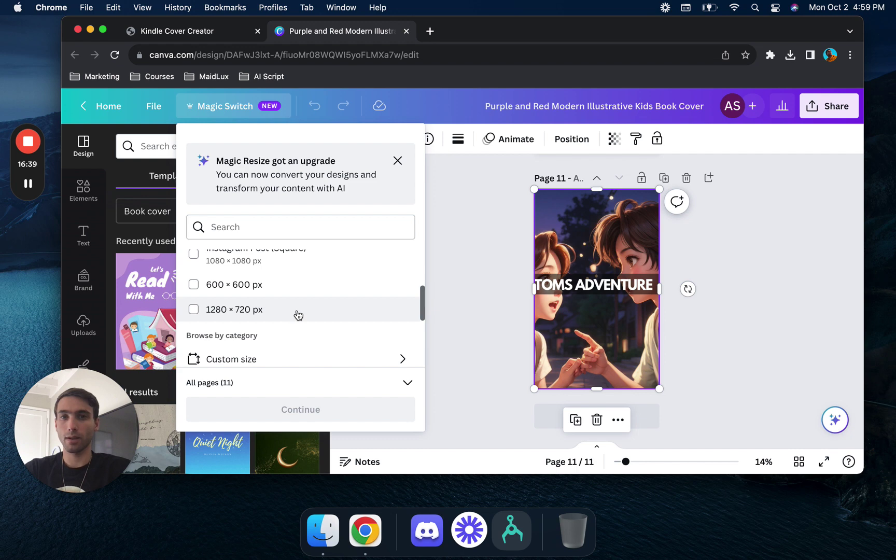
left_click(298, 312)
left_click(315, 415)
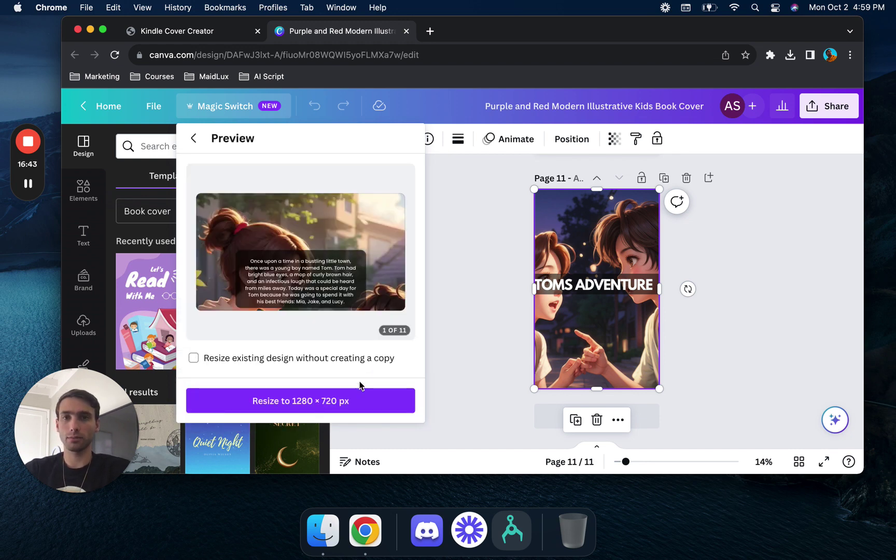
left_click(344, 412)
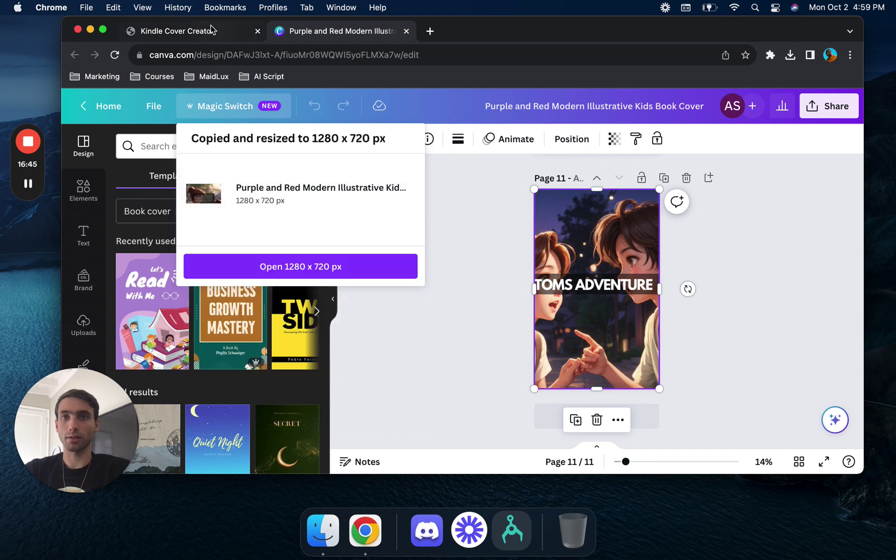
left_click(316, 266)
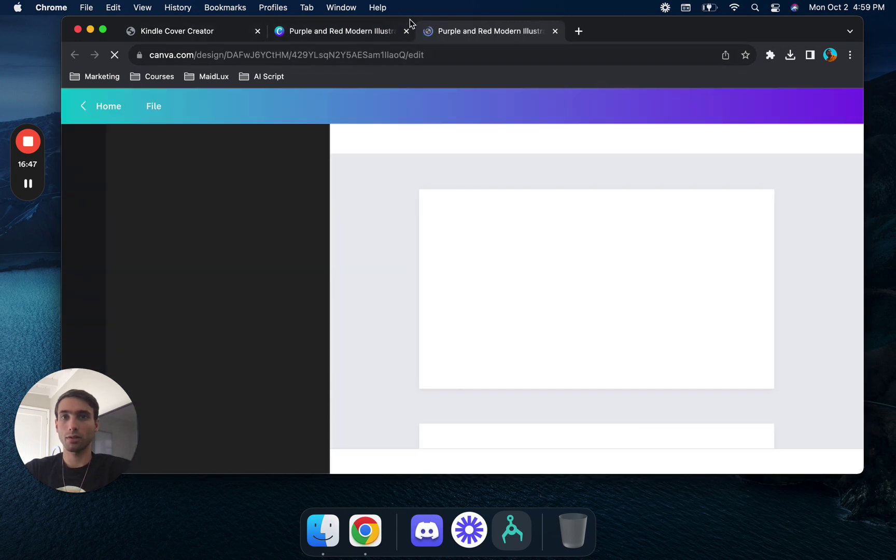
- Close the original design and move the TOMS ADVENTURE title toward the upper right
left_click(408, 31)
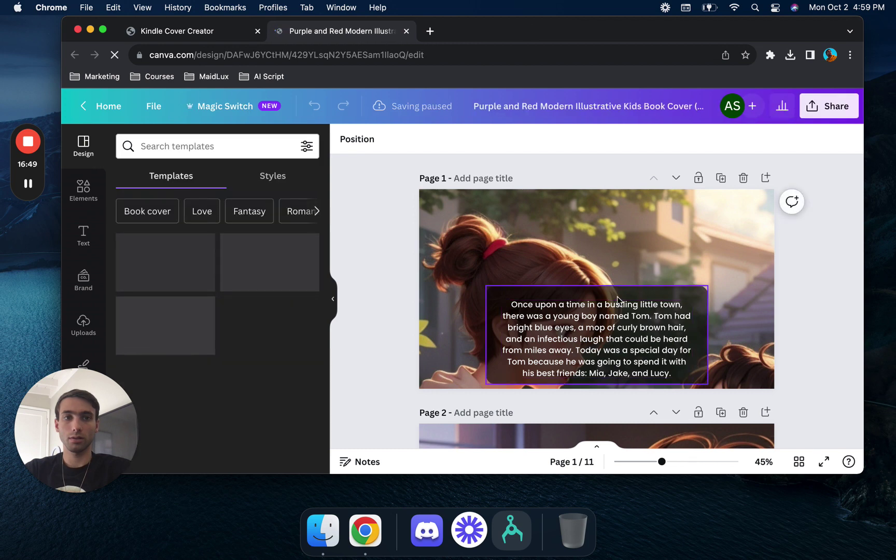
scroll(714, 359, "down", 20)
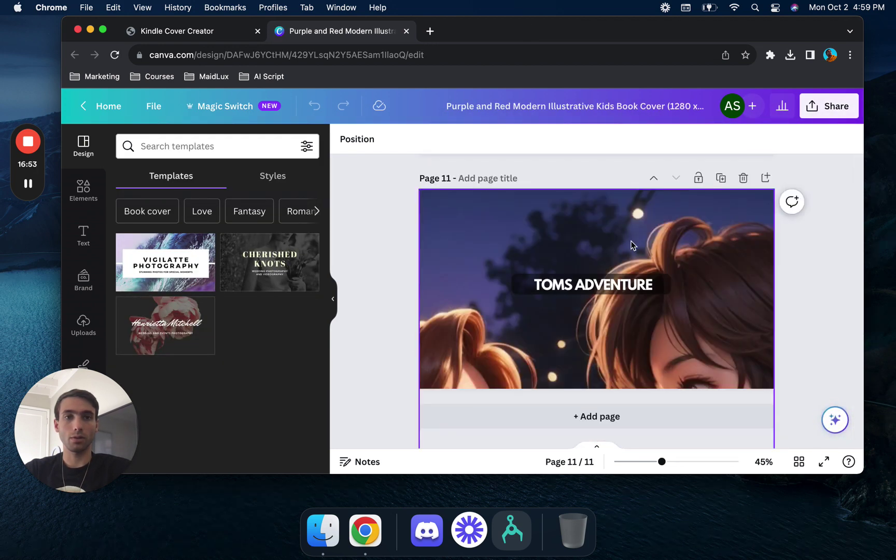
left_click(614, 295)
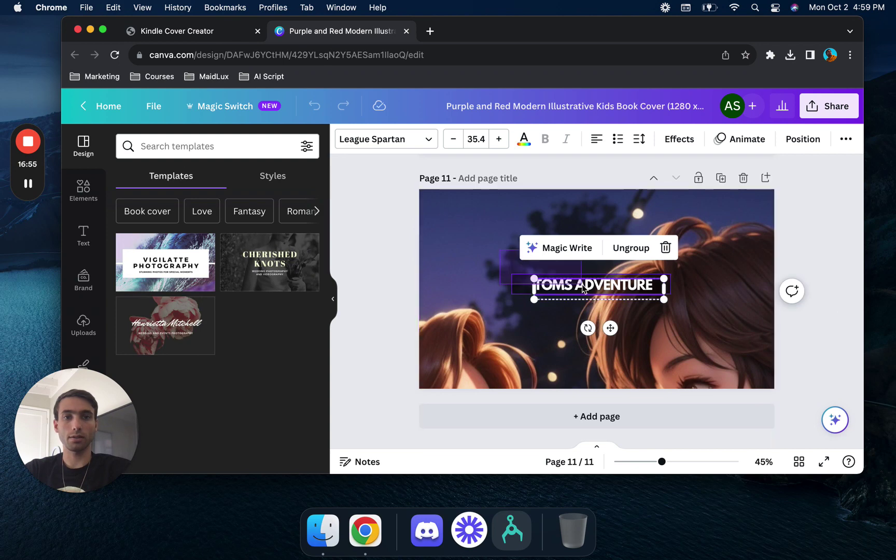
left_click_drag(594, 291, 685, 271)
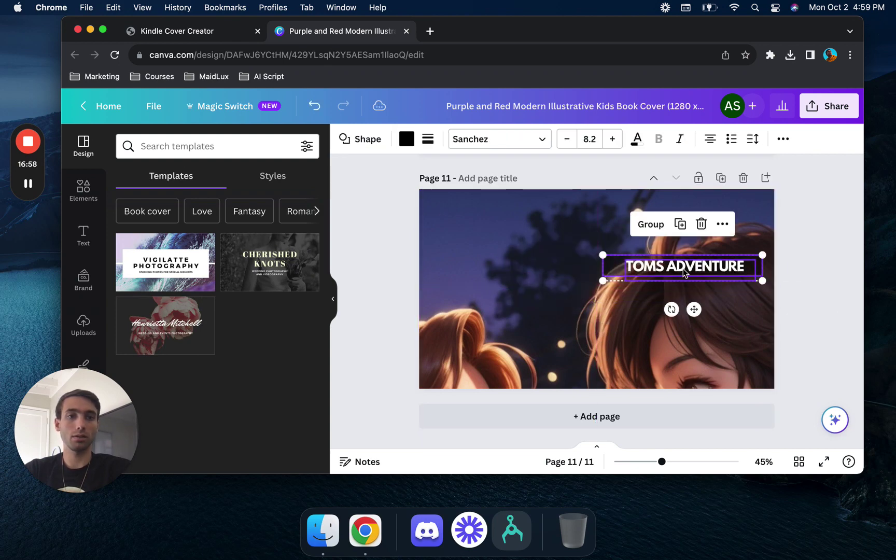
- Narrow the title text box from both sides and bring up the sharing options
left_click(848, 247)
left_click(608, 272)
left_click_drag(600, 266, 615, 266)
left_click_drag(763, 266, 753, 265)
left_click(828, 106)
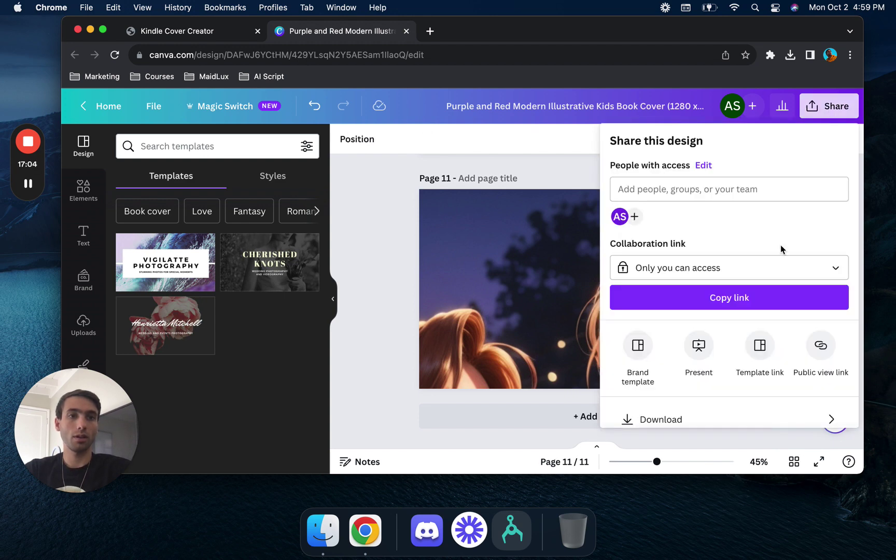
- Start a PDF Print download of the whole design, then return to sharing options
left_click(744, 421)
left_click(837, 202)
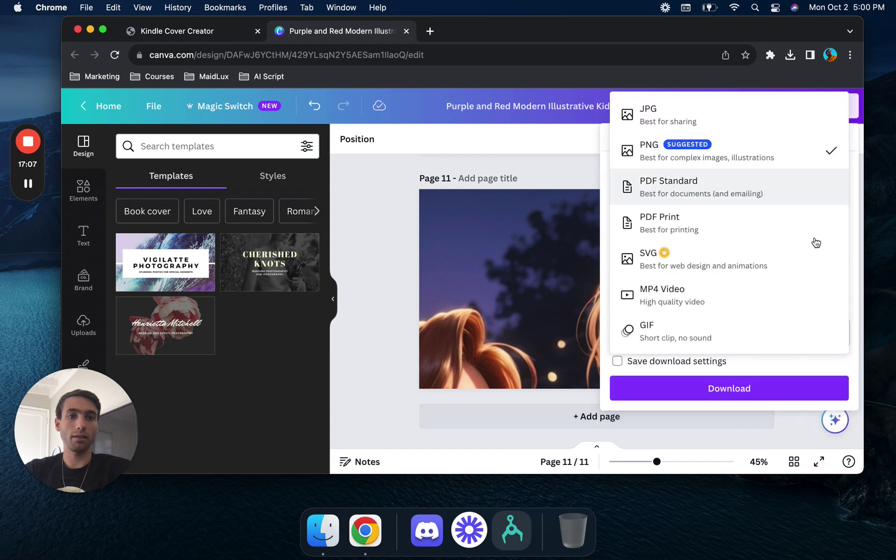
left_click(775, 229)
left_click(799, 408)
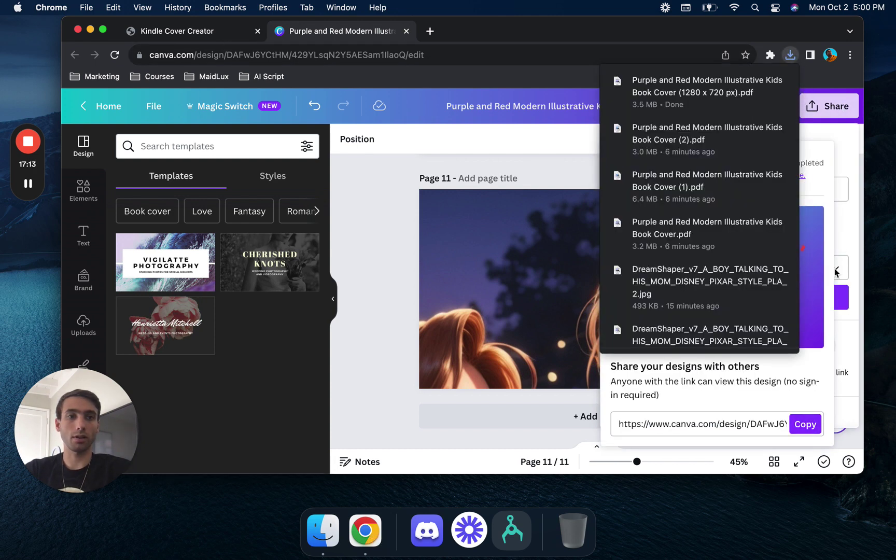
left_click(842, 244)
- Download only Page 11 as PDF Print with a CMYK colour profile
left_click(745, 411)
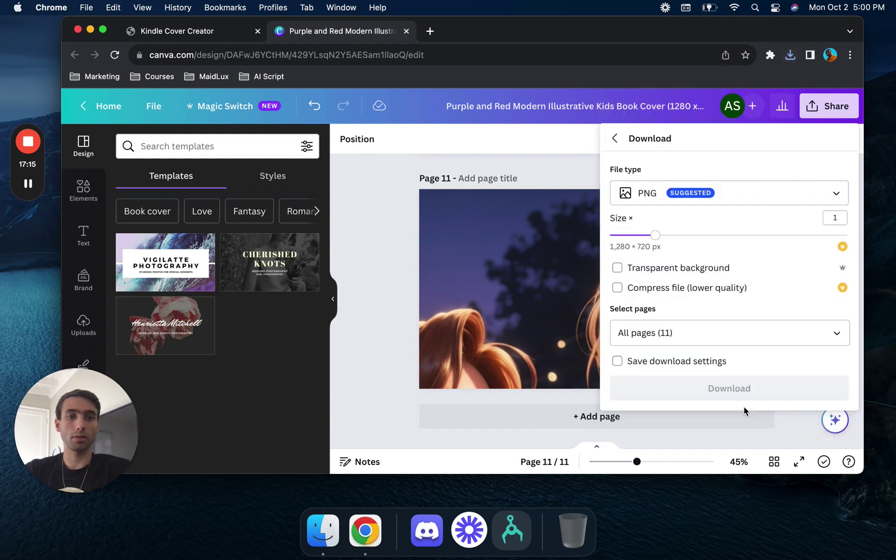
left_click(839, 337)
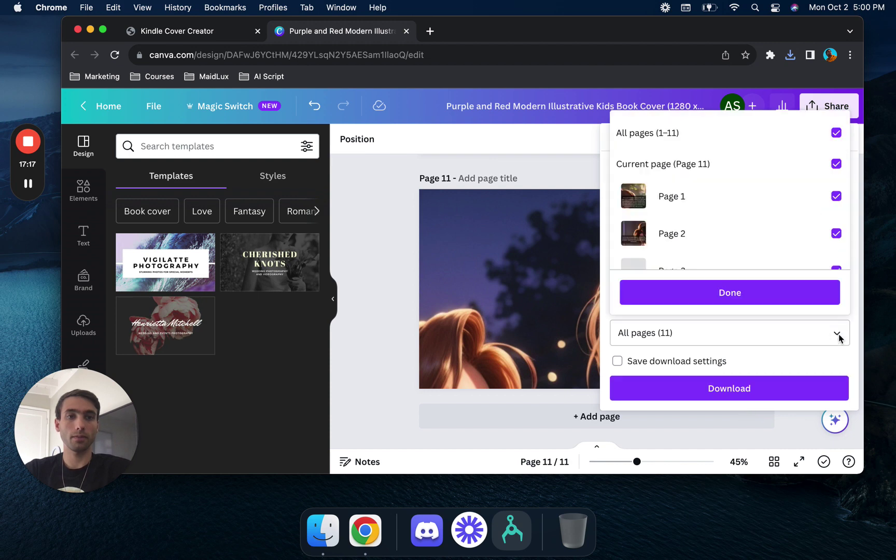
left_click(836, 135)
scroll(829, 231, "down", 5)
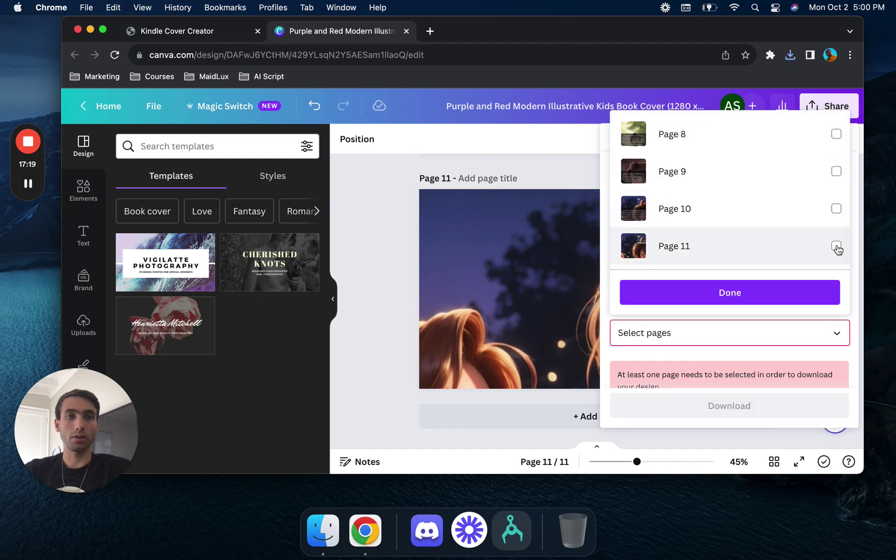
left_click(836, 246)
left_click(776, 292)
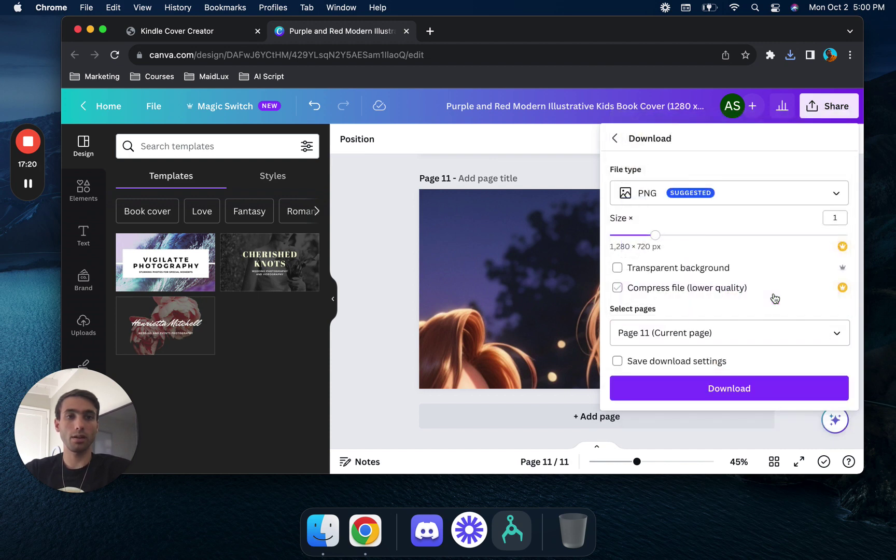
left_click(810, 195)
left_click(776, 237)
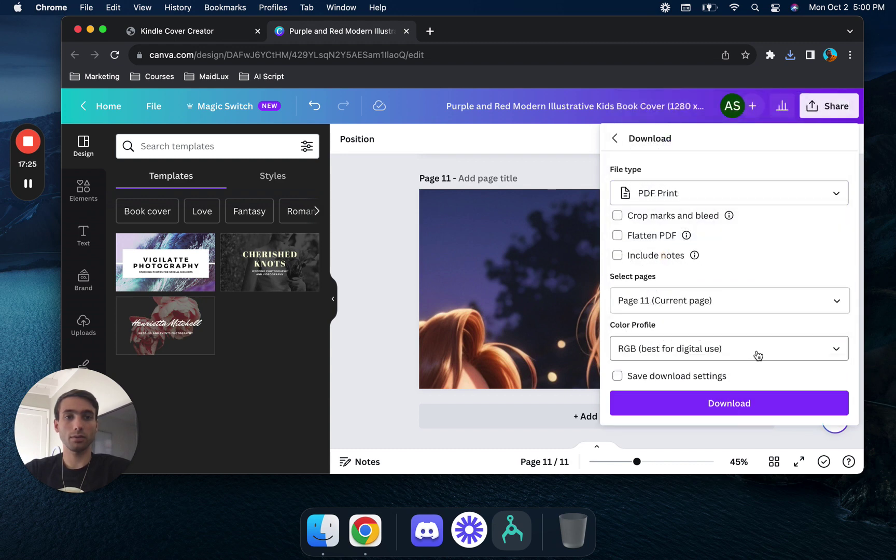
left_click(710, 348)
left_click(710, 407)
left_click(770, 337)
- In Kindle Cover Creator, start uploading a cover image from the computer, cancel, and return to Canva
left_click(209, 31)
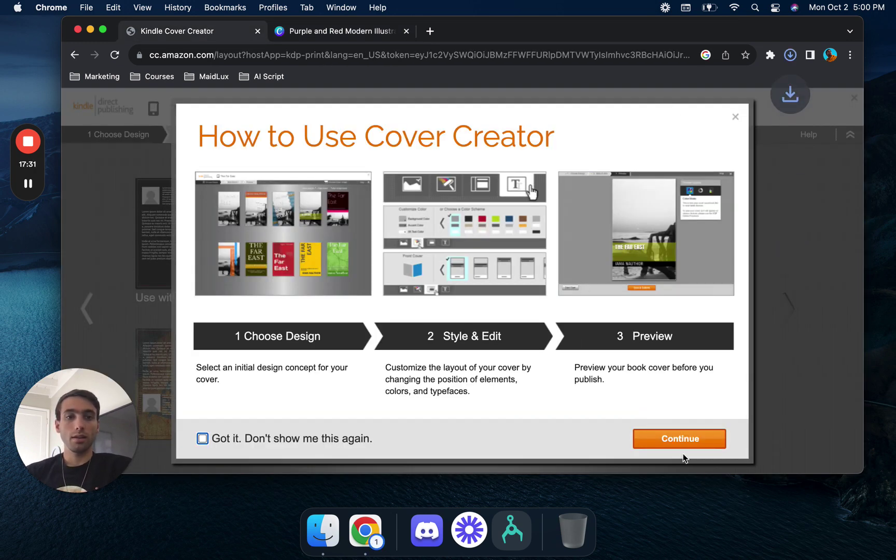
left_click(691, 439)
left_click(471, 323)
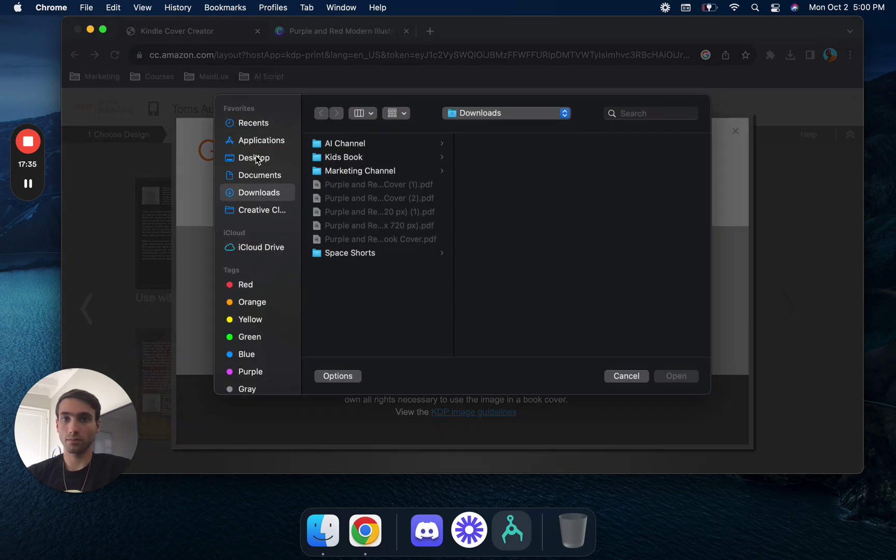
left_click(256, 158)
left_click(256, 193)
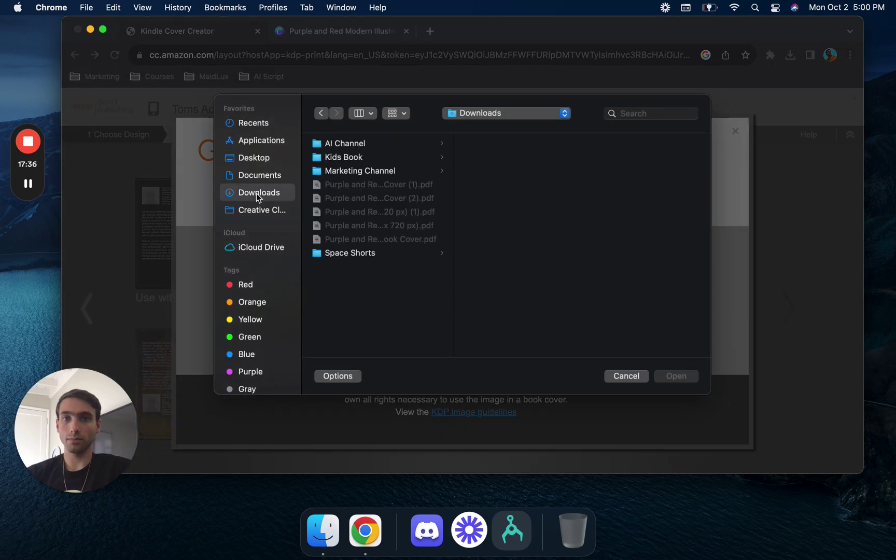
left_click(627, 376)
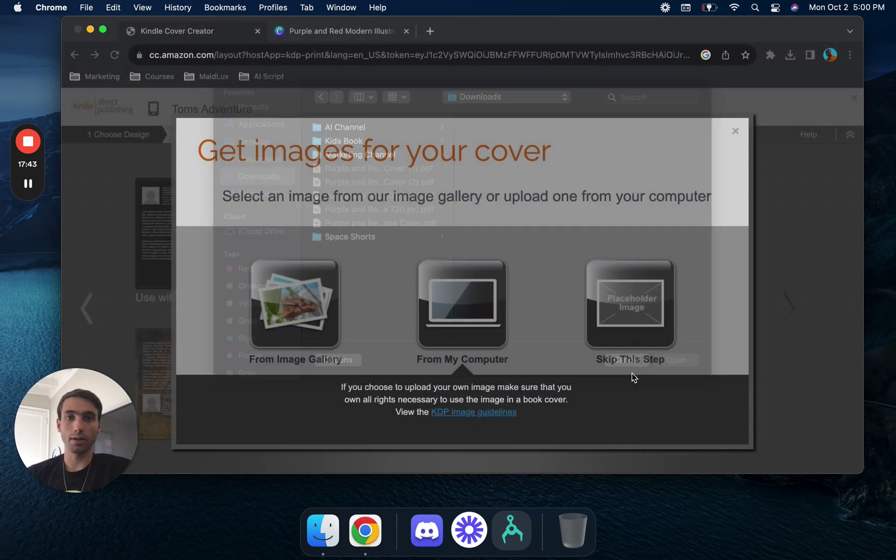
left_click(338, 32)
- Download only Page 11 as a PNG, then return to Cover Creator and close its image-source dialog
left_click(841, 111)
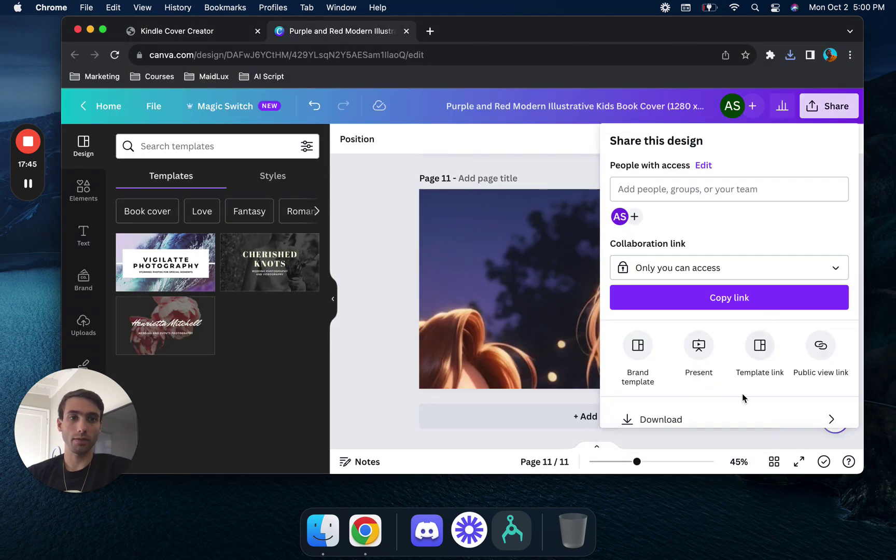
left_click(741, 420)
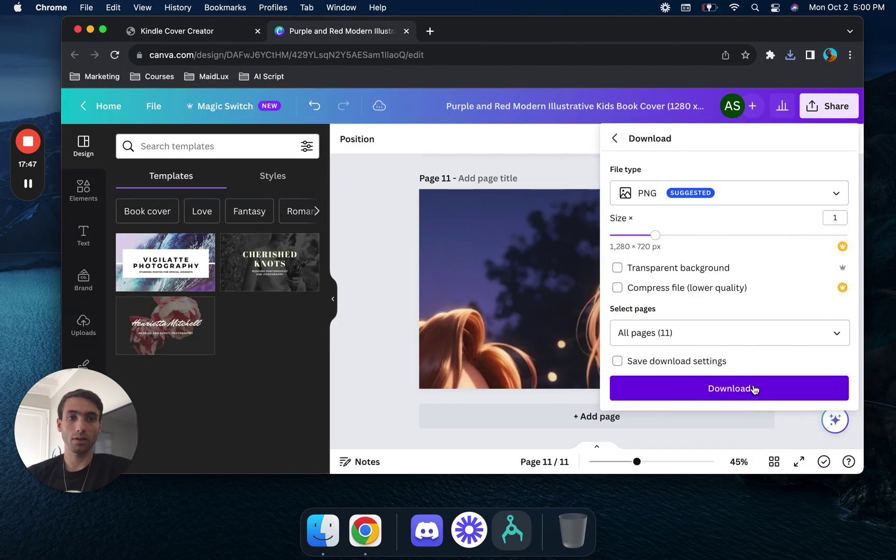
left_click(837, 333)
left_click(836, 133)
scroll(809, 219, "down", 5)
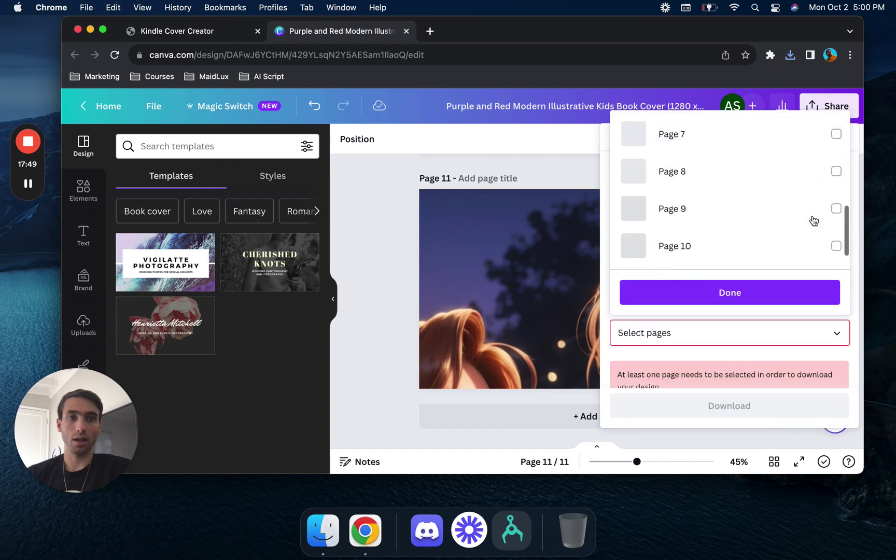
left_click(836, 246)
left_click(801, 295)
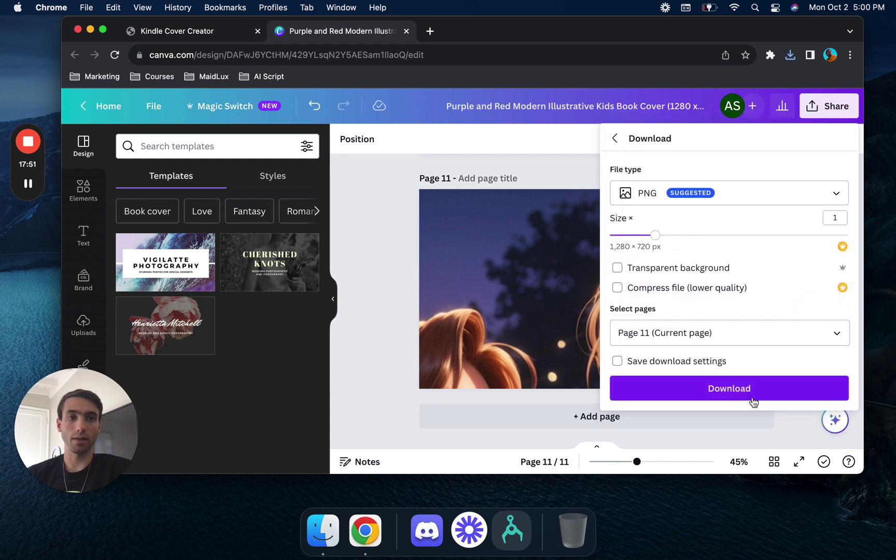
left_click(759, 390)
left_click(223, 41)
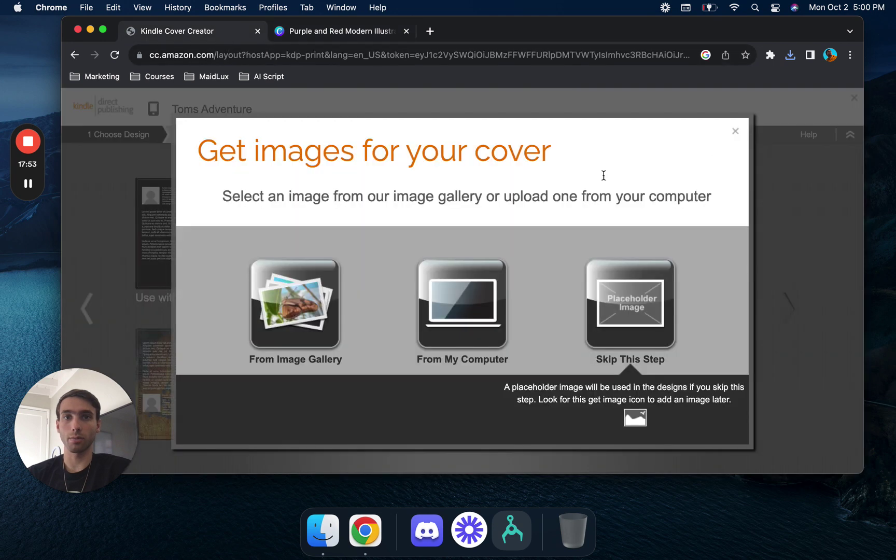
left_click(735, 131)
- Close the downloads list and relaunch Cover Creator from the Book Cover section
mouse_move(657, 276)
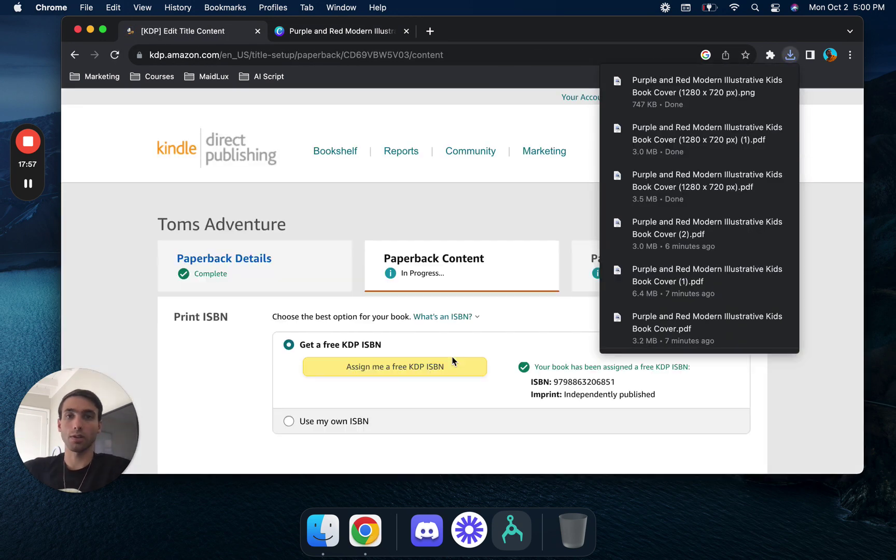
left_click(507, 201)
scroll(478, 322, "down", 20)
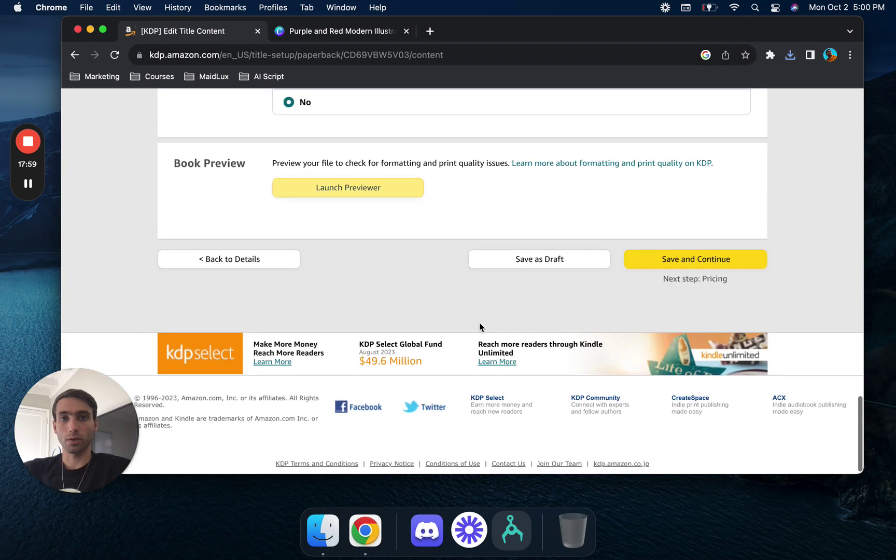
scroll(479, 323, "up", 12)
scroll(479, 323, "down", 3)
left_click(452, 332)
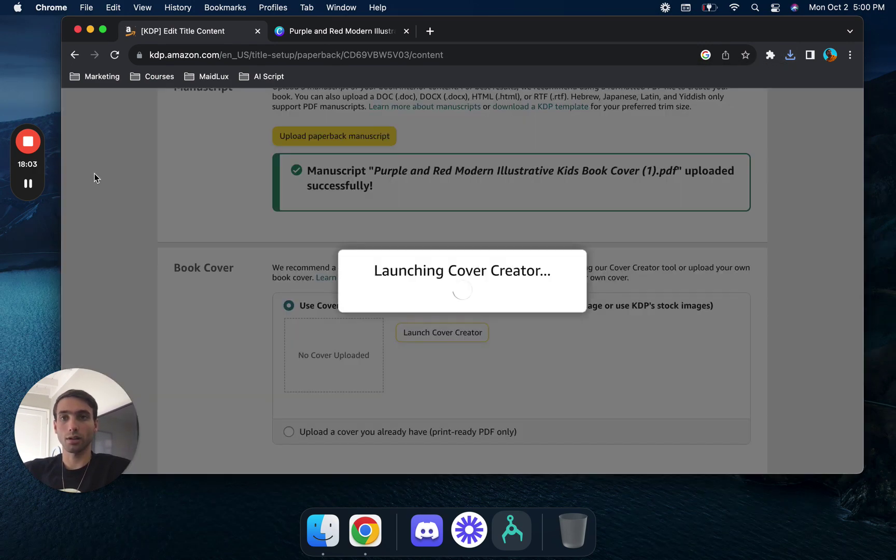
- Dismiss the Cover Creator introduction and cover image source dialogs
mouse_move(32, 183)
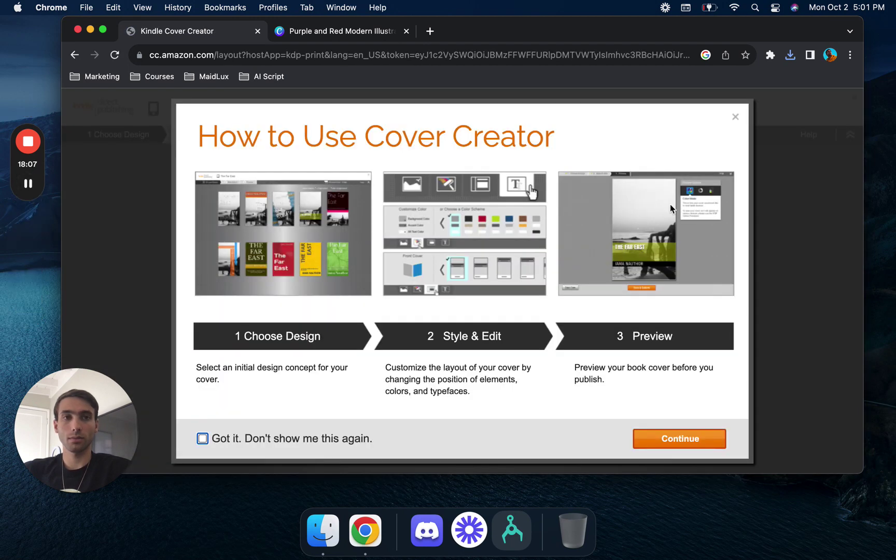
left_click(734, 116)
left_click(736, 125)
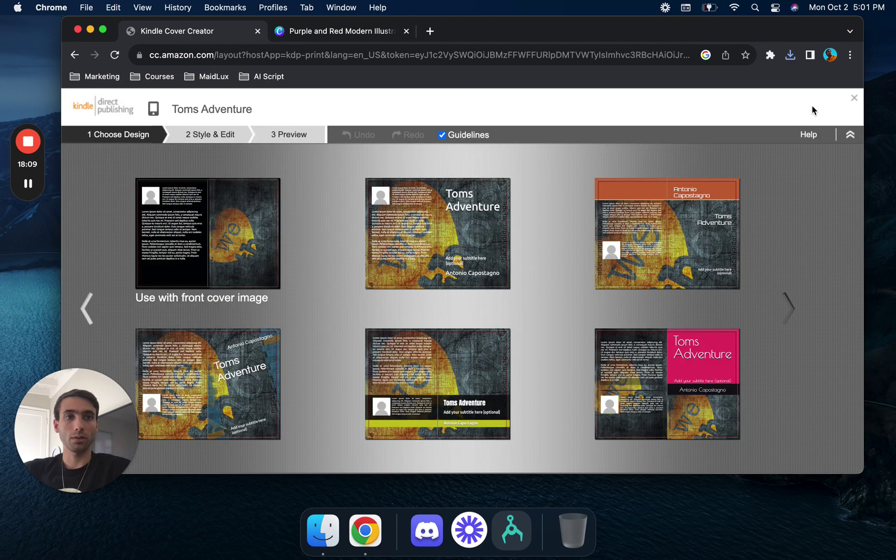
mouse_move(603, 206)
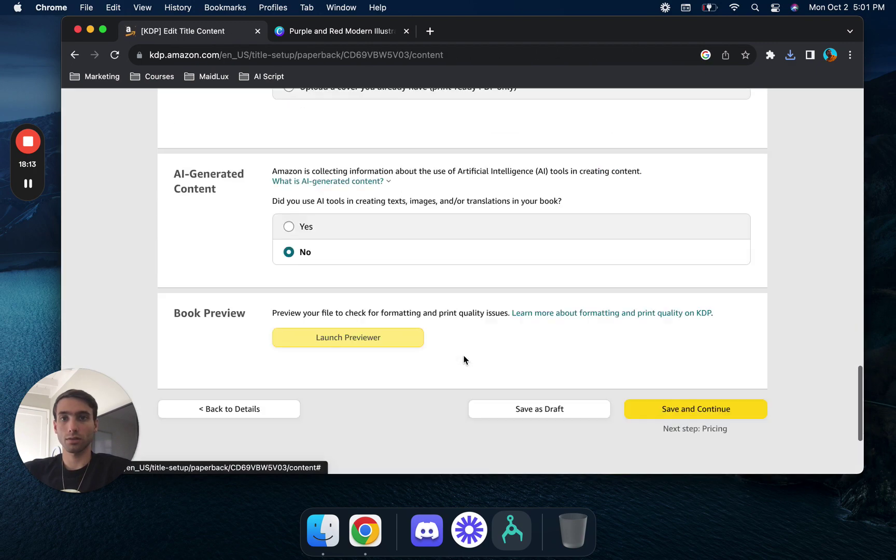
- Choose 'Upload a cover you already have' and upload the TOMS ADVENTURE Kids Book Cover (1280 x 720 px) (1).pdf
left_click(314, 404)
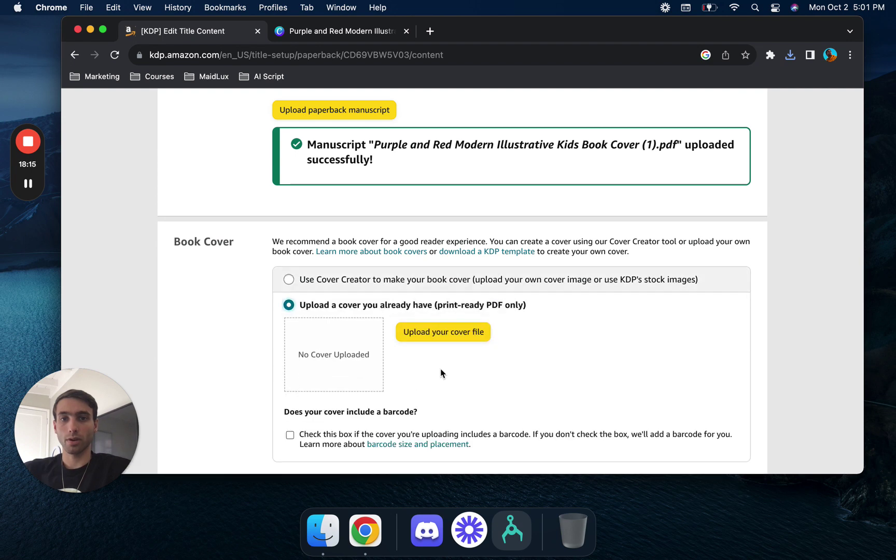
left_click(465, 337)
left_click(371, 227)
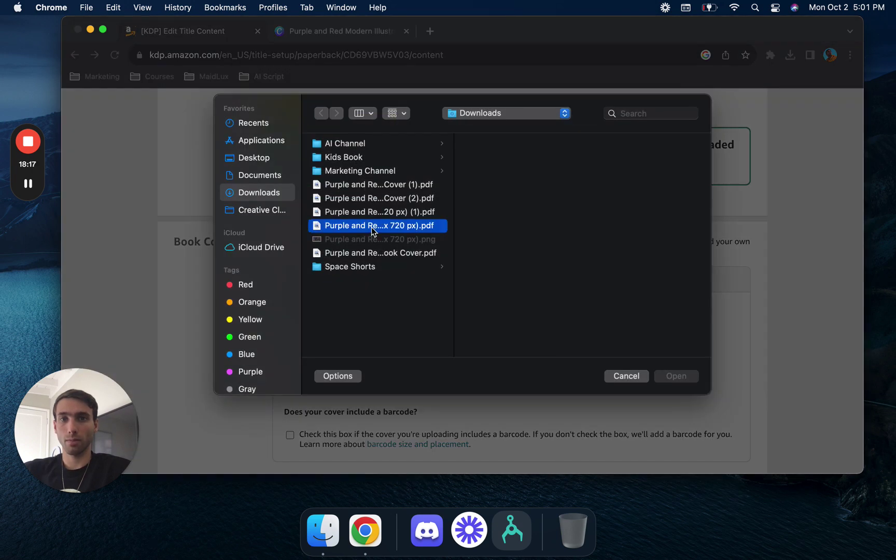
left_click(381, 212)
left_click(388, 202)
left_click(396, 190)
left_click(396, 199)
left_click(390, 255)
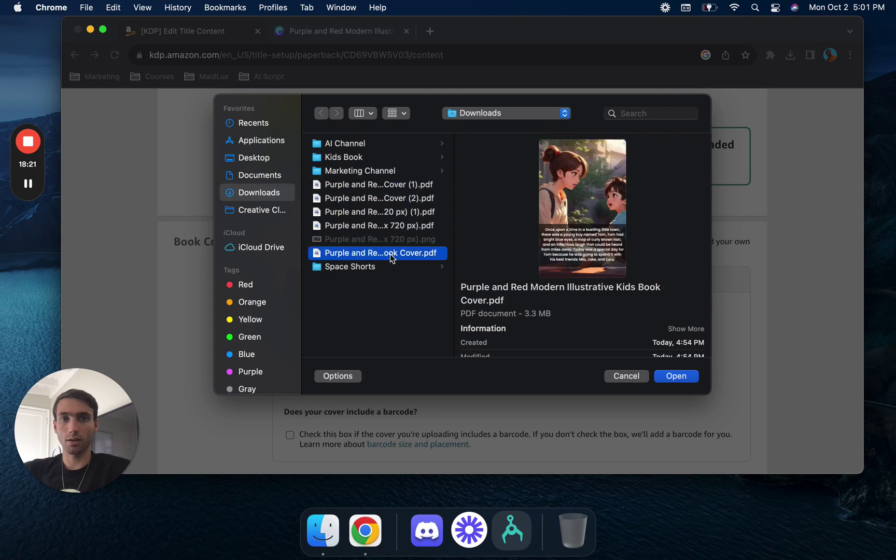
left_click(401, 226)
left_click(402, 211)
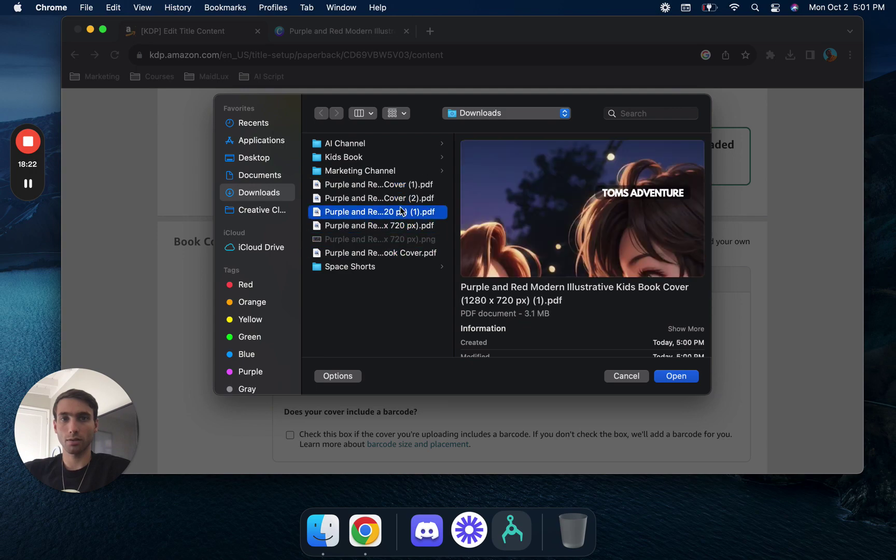
left_click(675, 376)
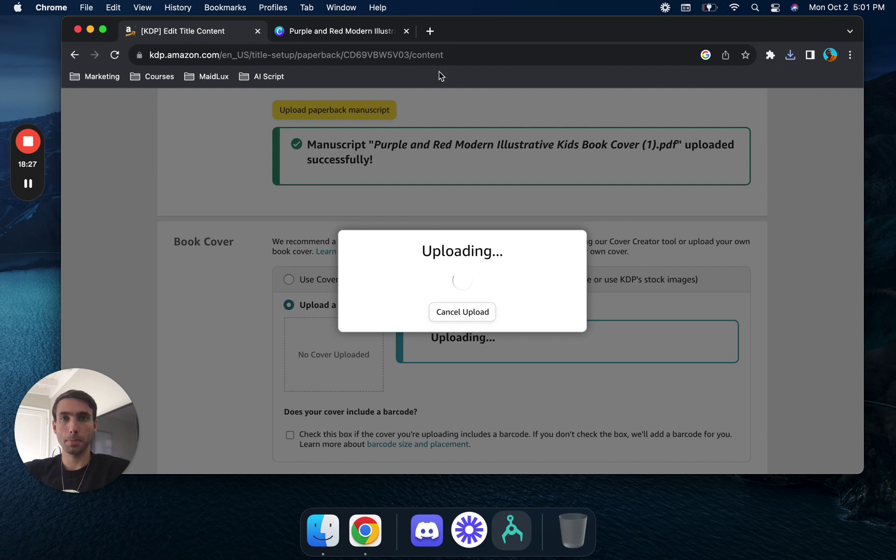
- In the Canva cover design, duplicate the cover page until there are 24 pages
left_click(372, 34)
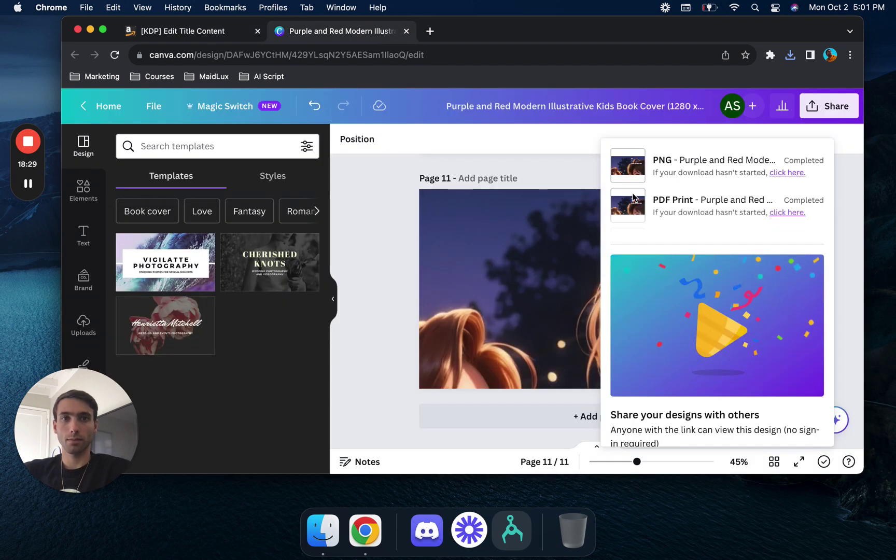
left_click(552, 273)
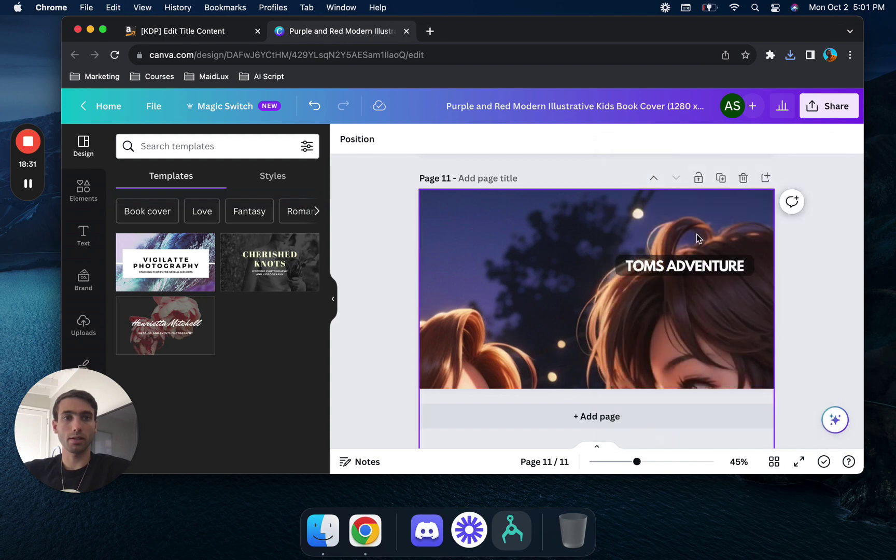
left_click(719, 179)
left_click(720, 179)
left_click(720, 179)
left_click(720, 179)
left_click(720, 179)
left_click(720, 180)
left_click(720, 180)
left_click(720, 180)
left_click(720, 180)
left_click(720, 180)
left_click(720, 180)
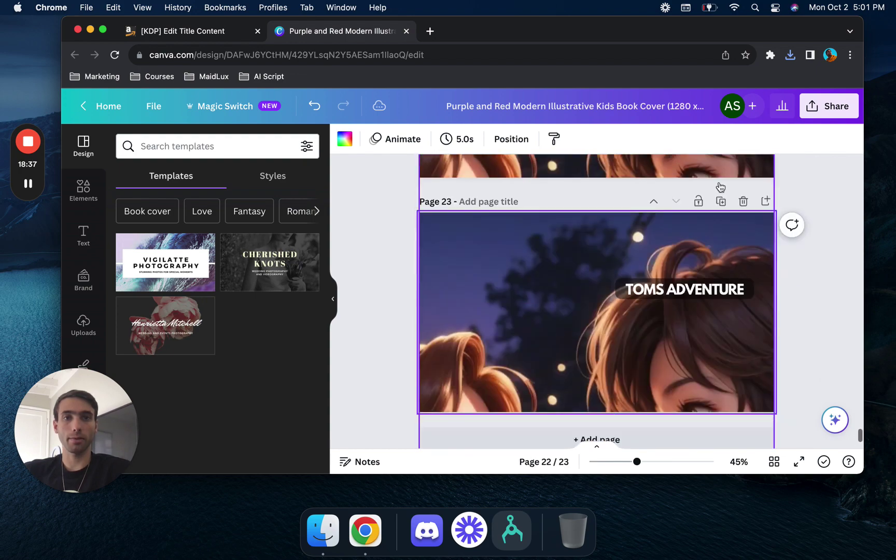
left_click(719, 180)
left_click(720, 184)
- Download all 24 pages with file type PDF Print
left_click(829, 106)
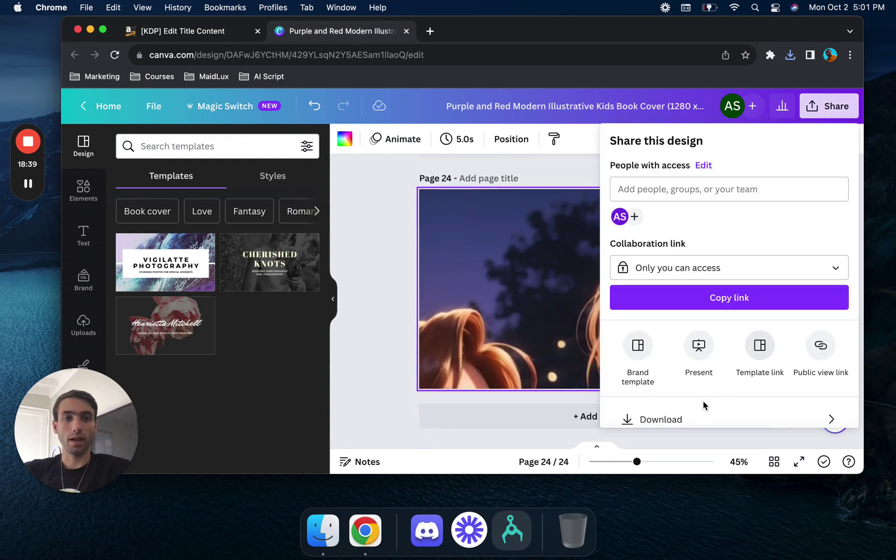
left_click(691, 417)
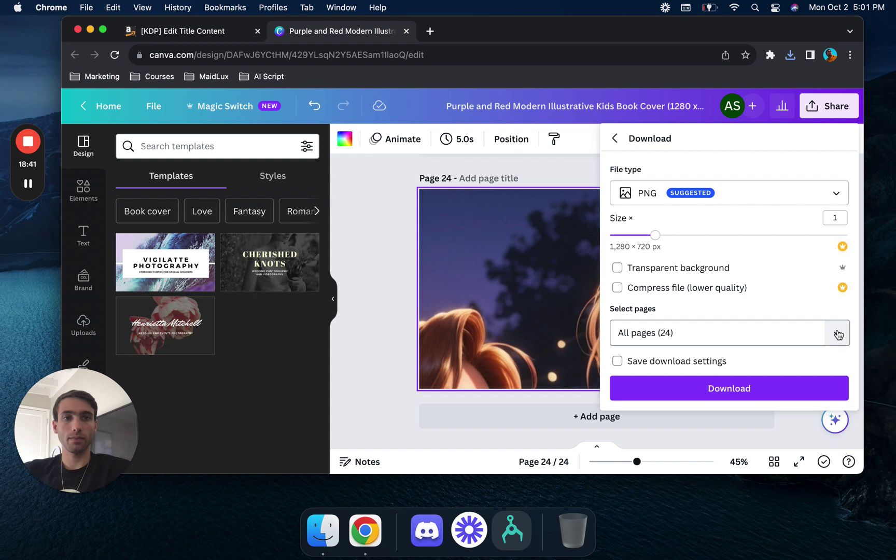
left_click(778, 195)
left_click(786, 236)
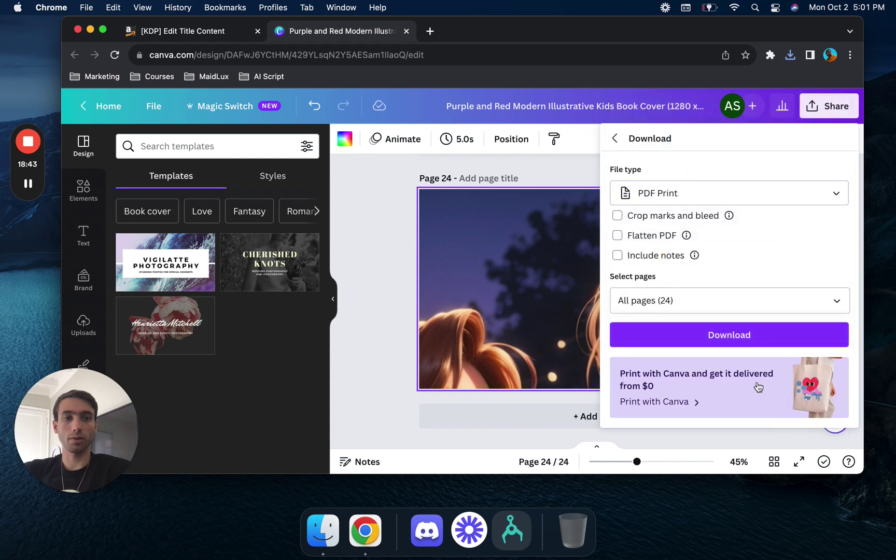
scroll(773, 280, "down", 3)
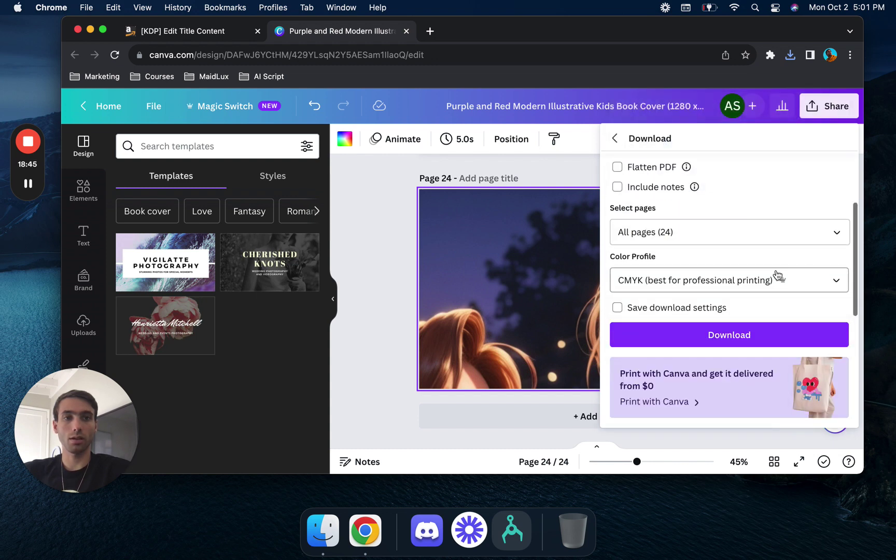
left_click(780, 338)
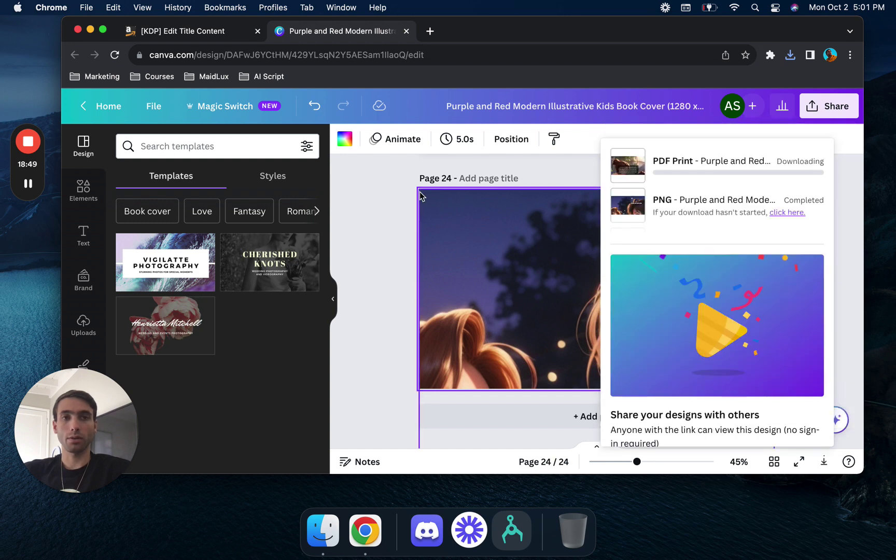
- Upload the story PDF version (2) as the paperback manuscript
left_click(238, 37)
scroll(524, 365, "down", 1)
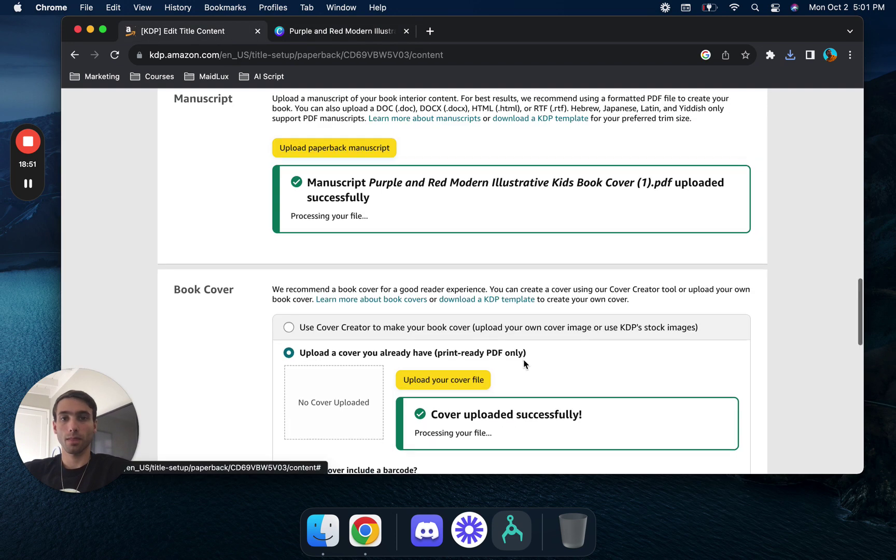
scroll(369, 240, "up", 3)
left_click(361, 193)
left_click(401, 227)
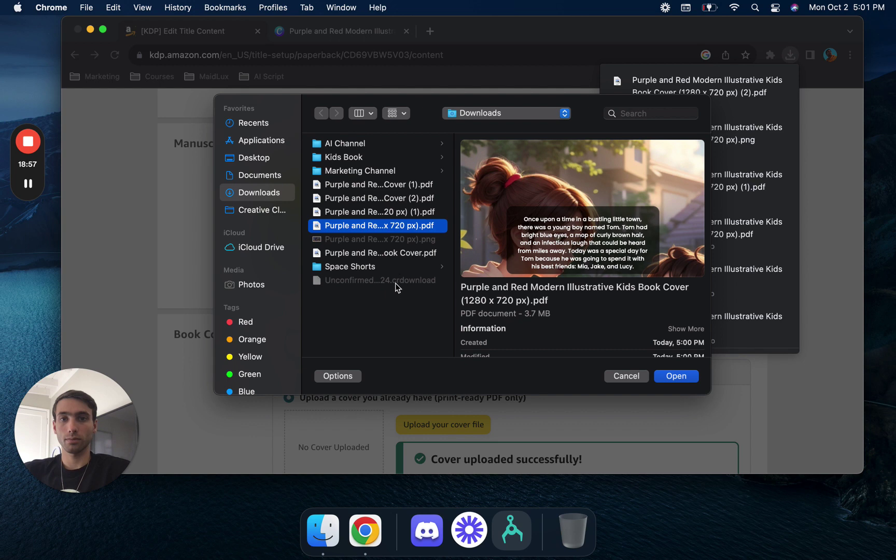
left_click(625, 376)
left_click(351, 197)
left_click(386, 228)
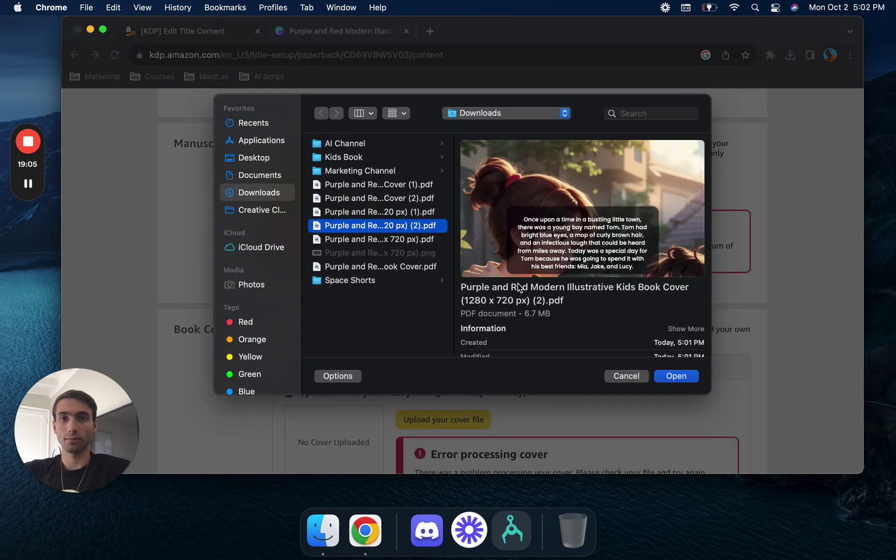
left_click(682, 376)
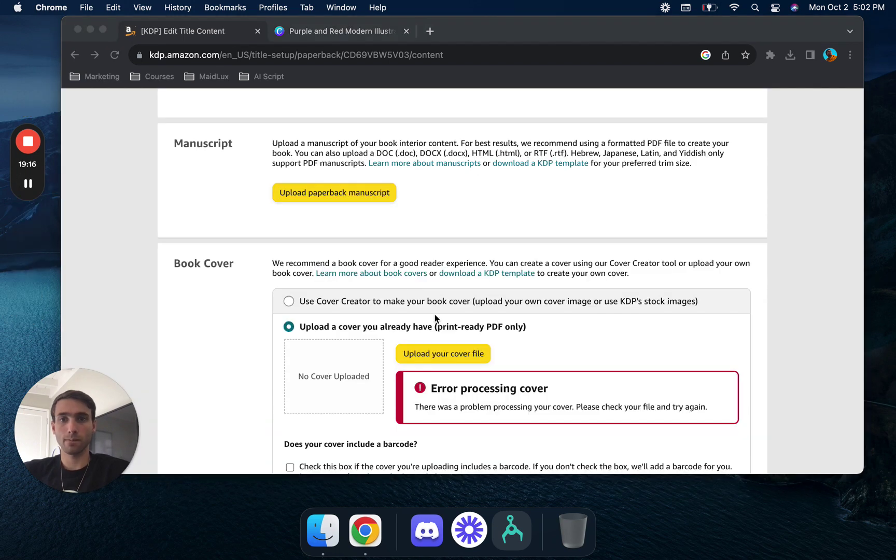
- Upload the (1).pdf showing the TOMS ADVENTURE image as the book cover
scroll(435, 314, "down", 5)
scroll(436, 312, "up", 3)
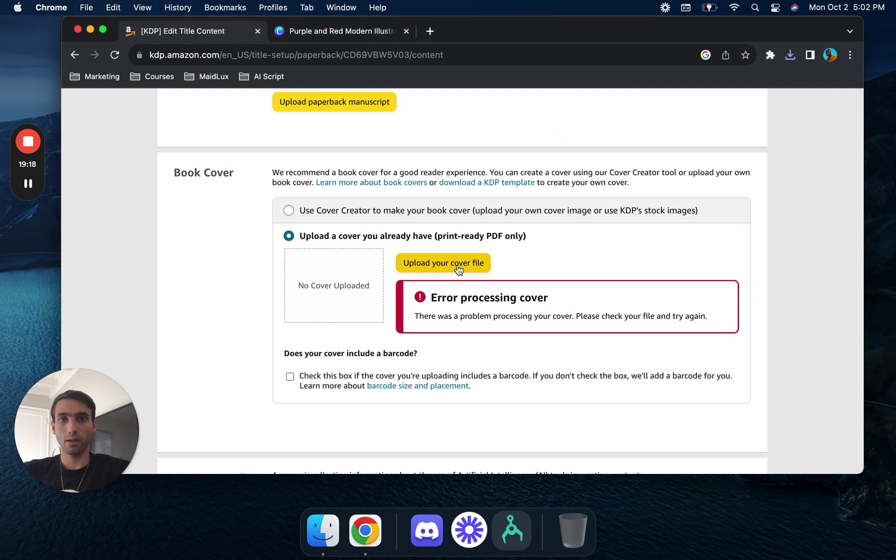
scroll(456, 268, "up", 3)
scroll(458, 269, "down", 5)
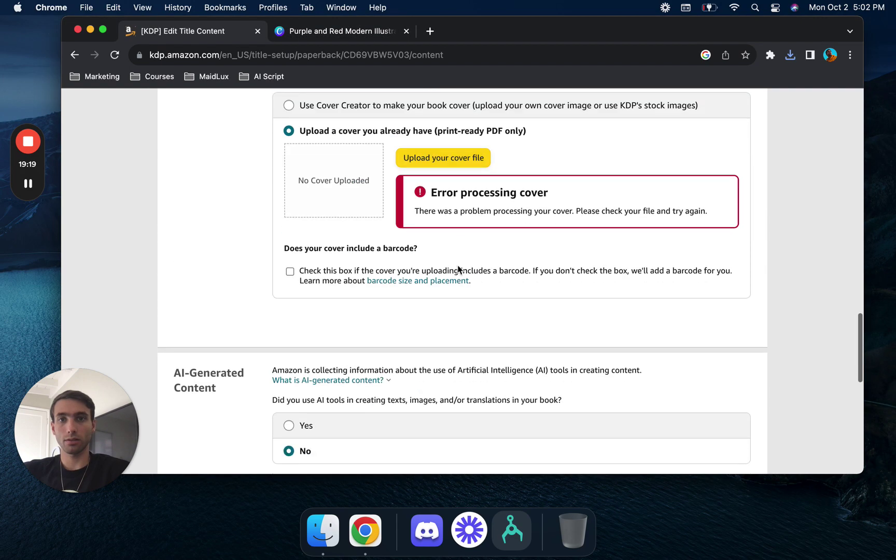
left_click(464, 160)
left_click(385, 267)
left_click(393, 239)
left_click(398, 225)
left_click(401, 211)
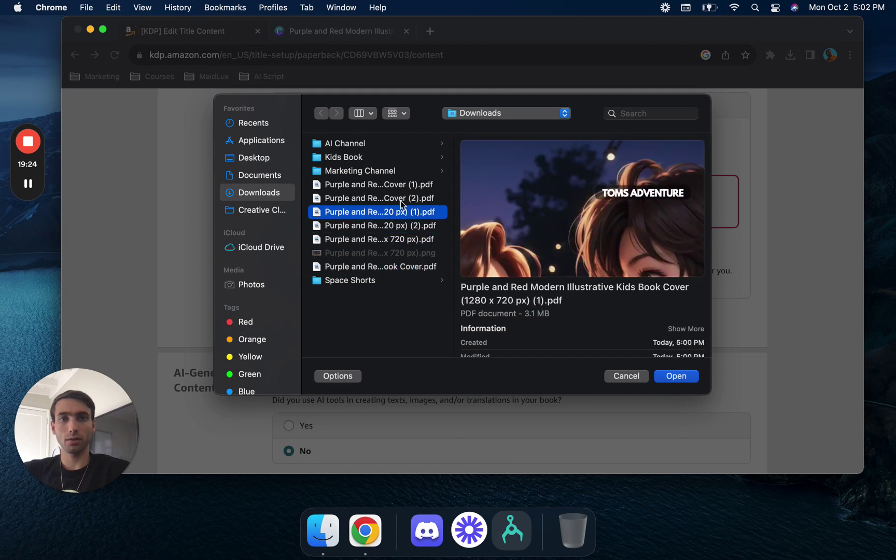
left_click(682, 381)
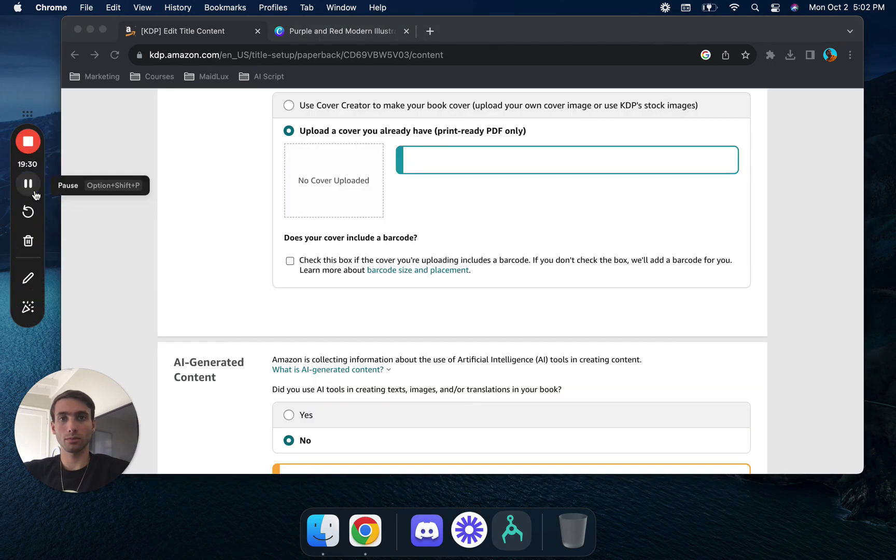
scroll(260, 233, "up", 3)
scroll(261, 234, "up", 3)
scroll(260, 233, "down", 15)
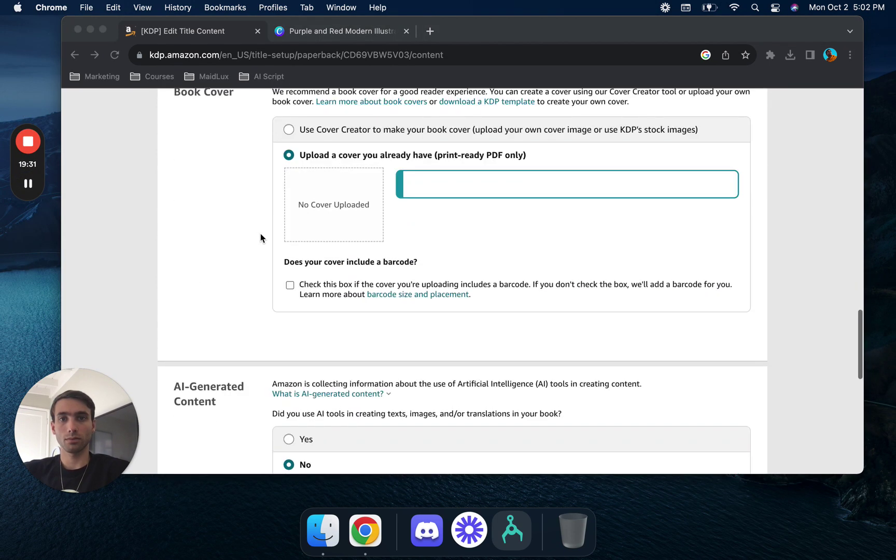
scroll(261, 233, "up", 5)
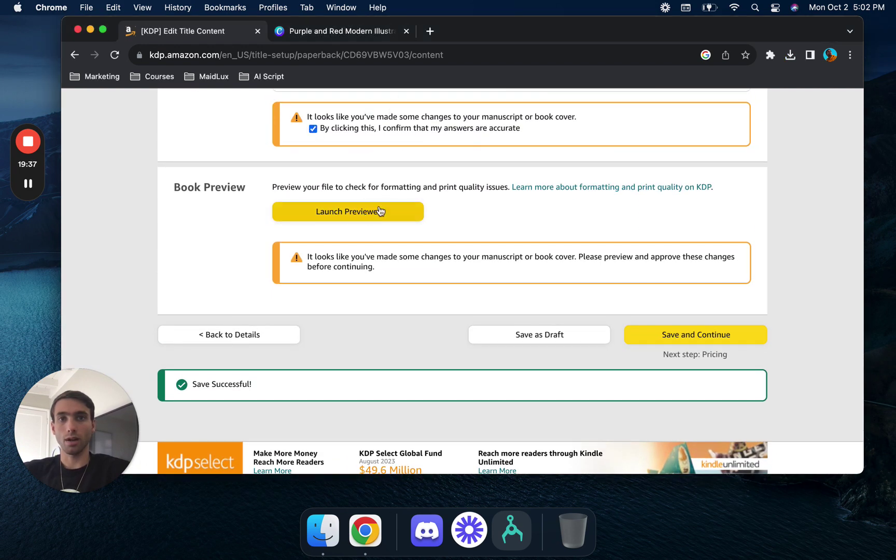
- Launch the Print Previewer, which flags the 13.33 × 7.50 interior against the 5.25 × 8 trim
scroll(390, 205, "up", 3)
left_click(357, 304)
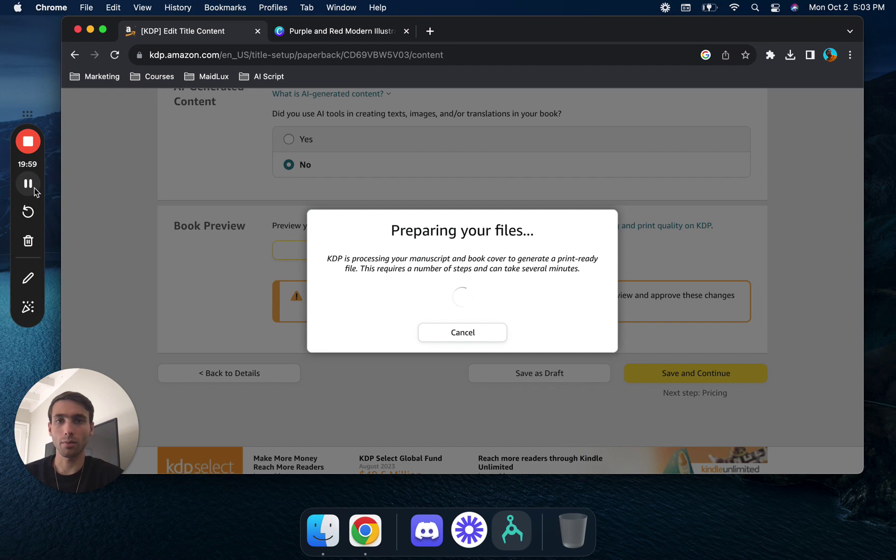
left_click(306, 250)
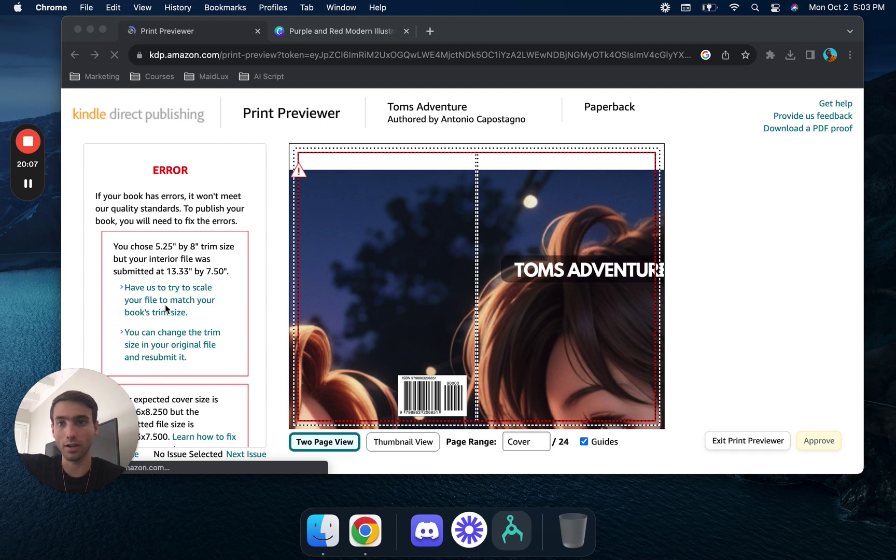
- Let KDP scale the interior to the trim, then select the expected cover size 10.806x8.250
left_click(178, 307)
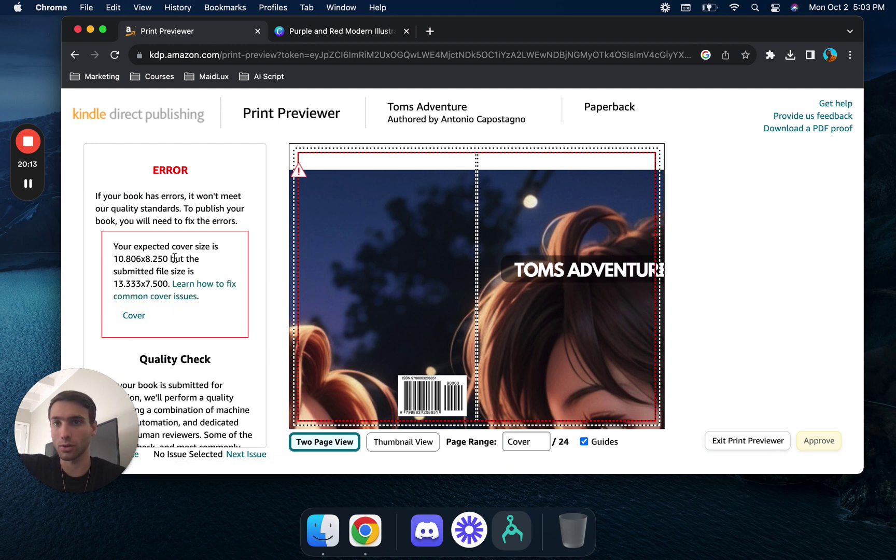
left_click_drag(116, 258, 163, 258)
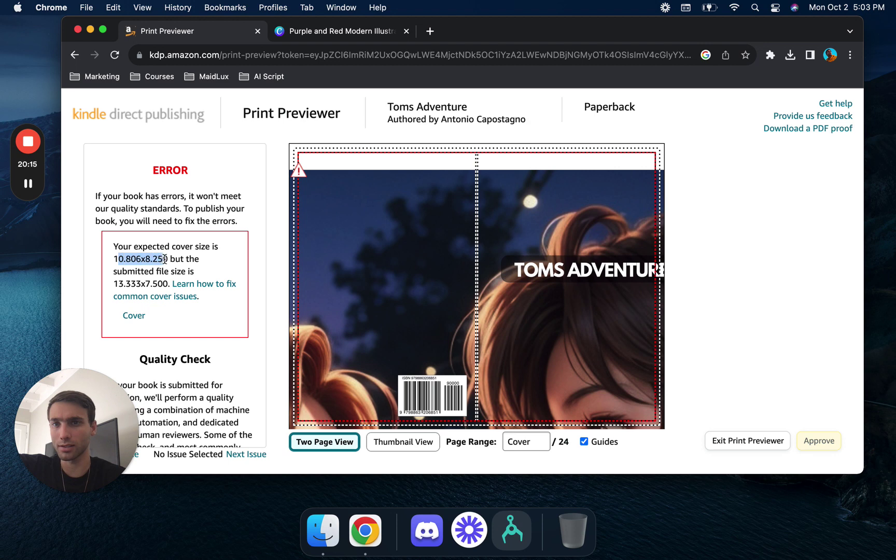
left_click(117, 258)
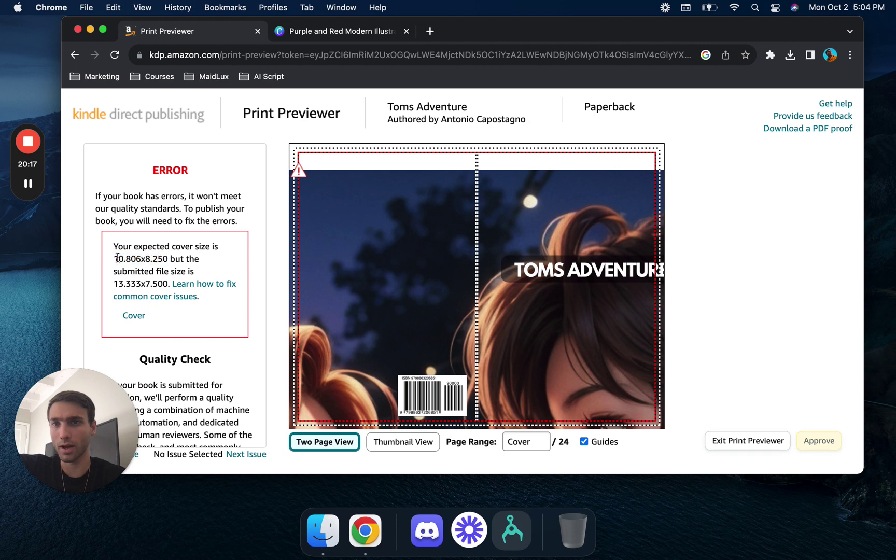
left_click_drag(115, 258, 174, 263)
key("super+c")
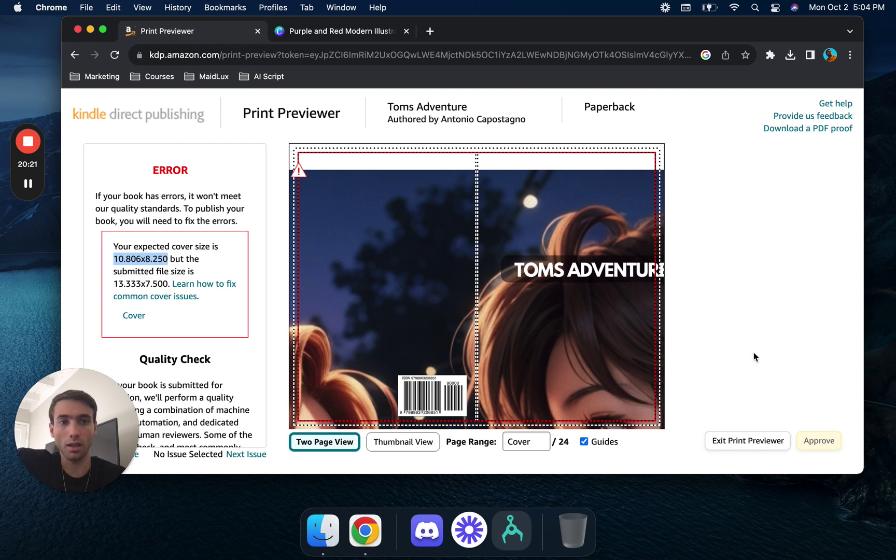
- Leave the previewer and open Canva's Custom size resize options for the cover design
left_click(743, 440)
left_click(322, 32)
left_click(406, 236)
left_click(464, 242)
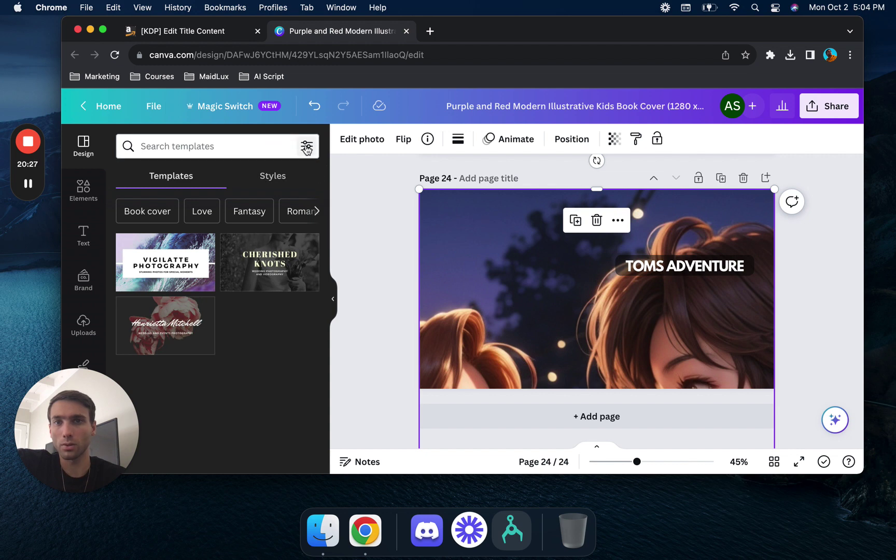
left_click(250, 106)
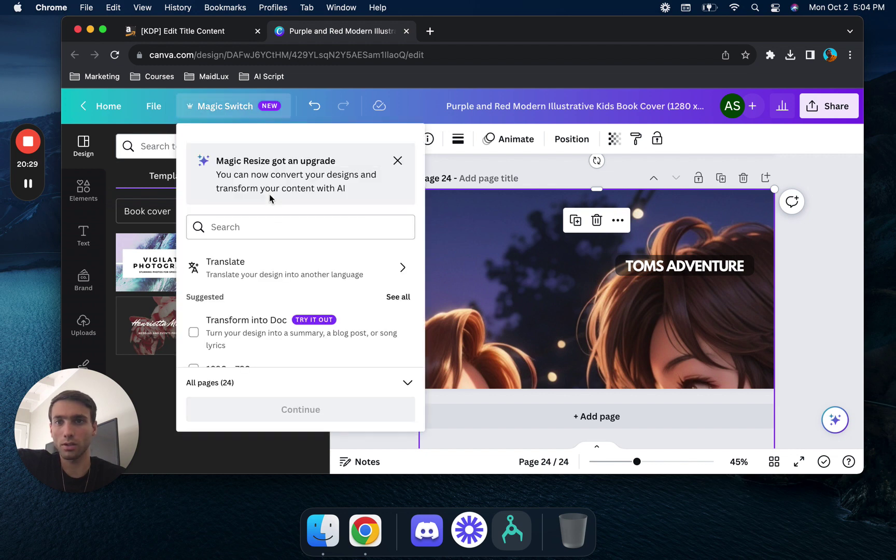
scroll(268, 340, "down", 3)
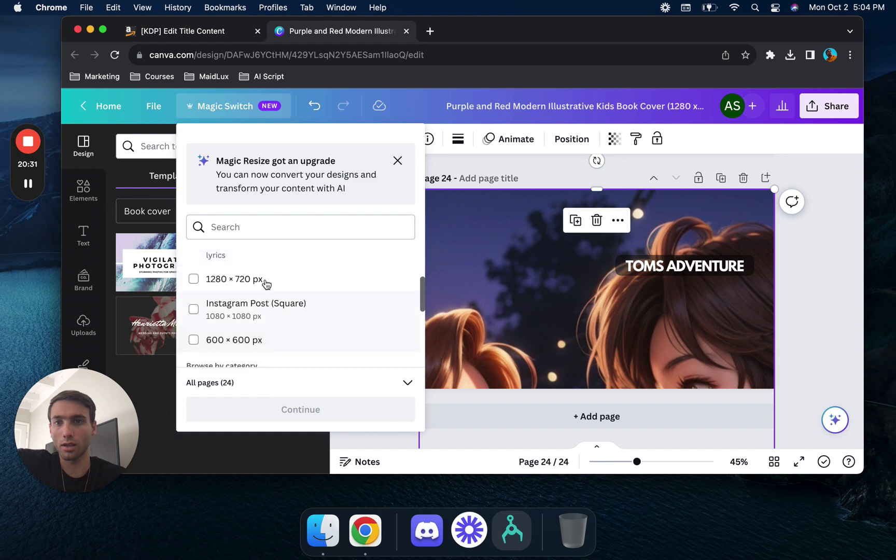
scroll(266, 282, "down", 5)
scroll(266, 286, "up", 2)
scroll(266, 285, "down", 1)
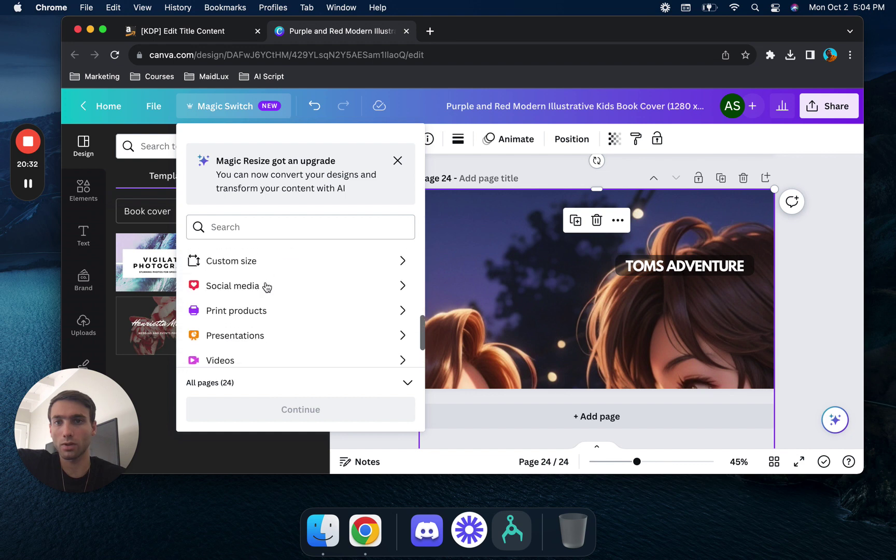
left_click(296, 271)
- Switch the custom size units to inches and set the width to 10.806
left_click(239, 290)
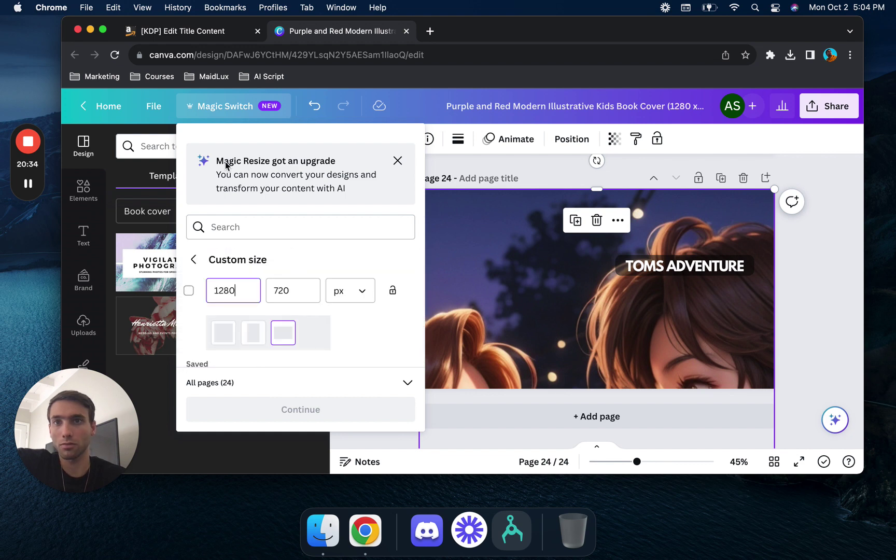
left_click(218, 30)
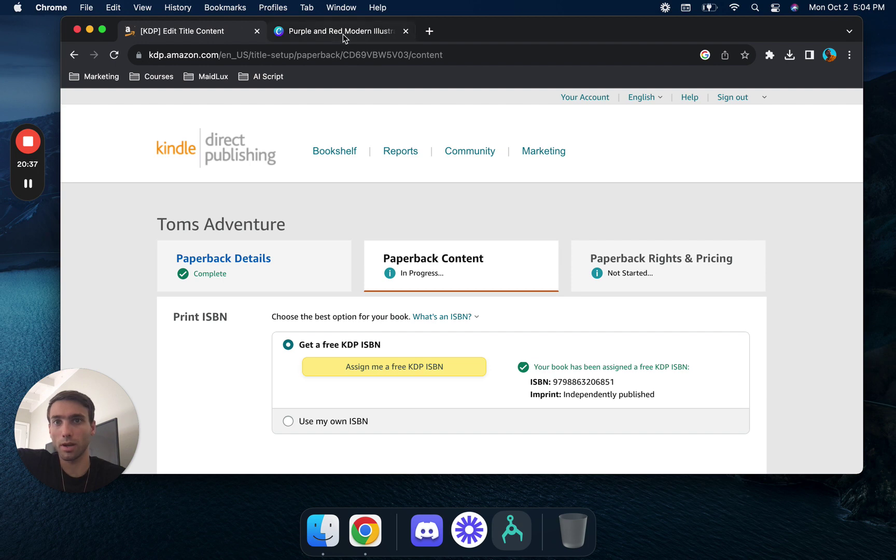
left_click(341, 37)
left_click(383, 54)
key("super+v")
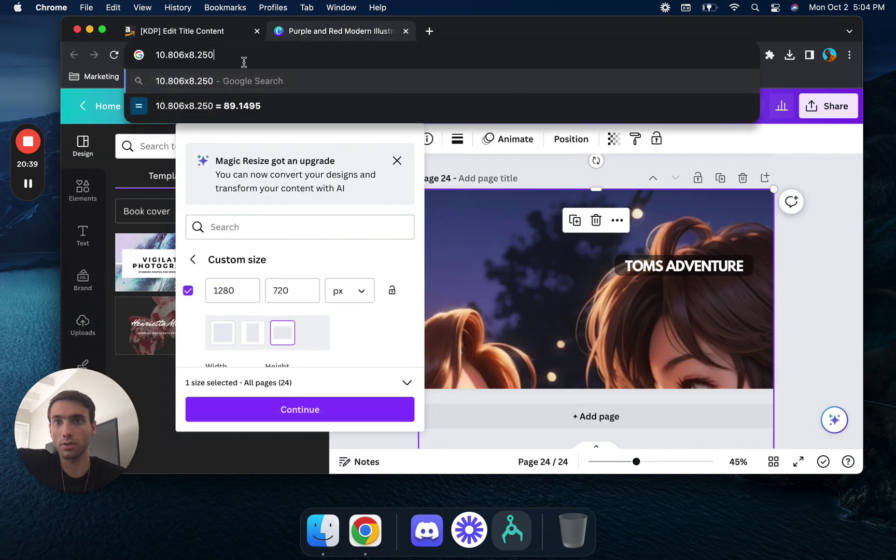
left_click_drag(186, 58, 148, 61)
key("super+c")
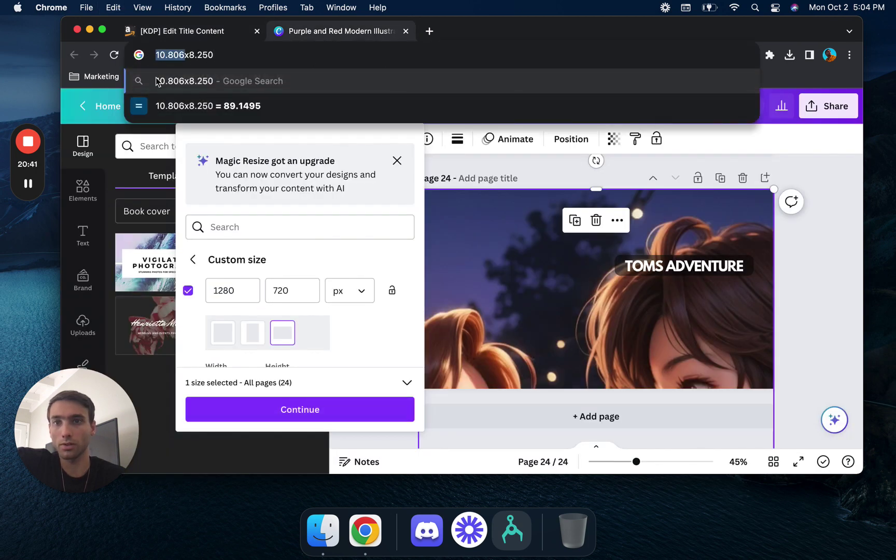
left_click_drag(222, 287, 198, 288)
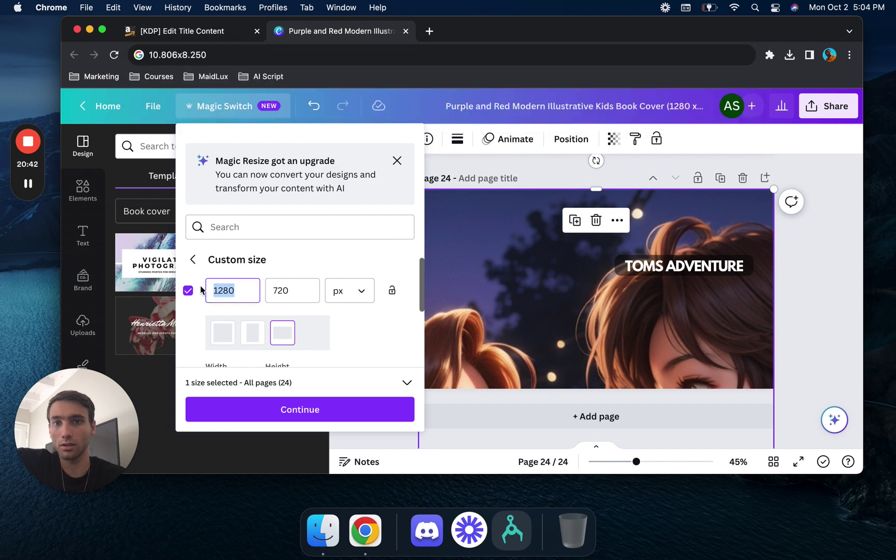
left_click(362, 303)
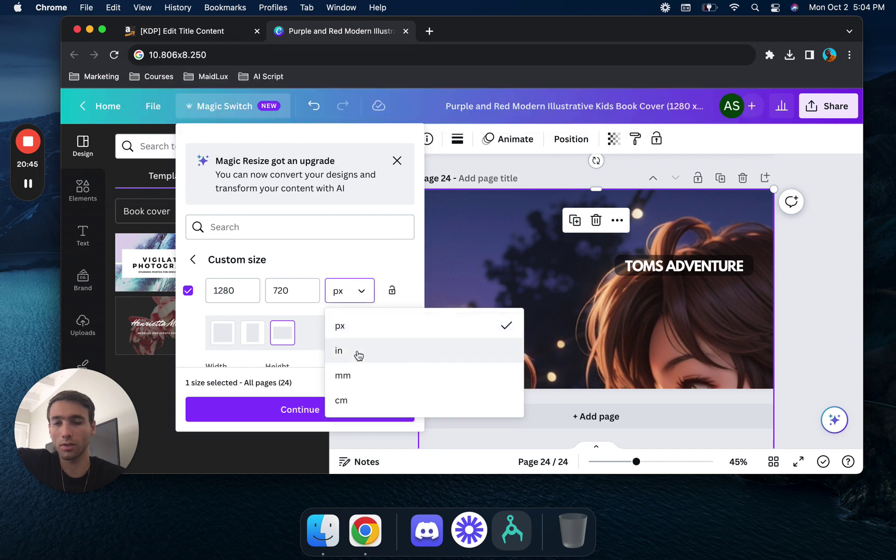
left_click(359, 355)
left_click_drag(248, 290, 206, 290)
key("super+v")
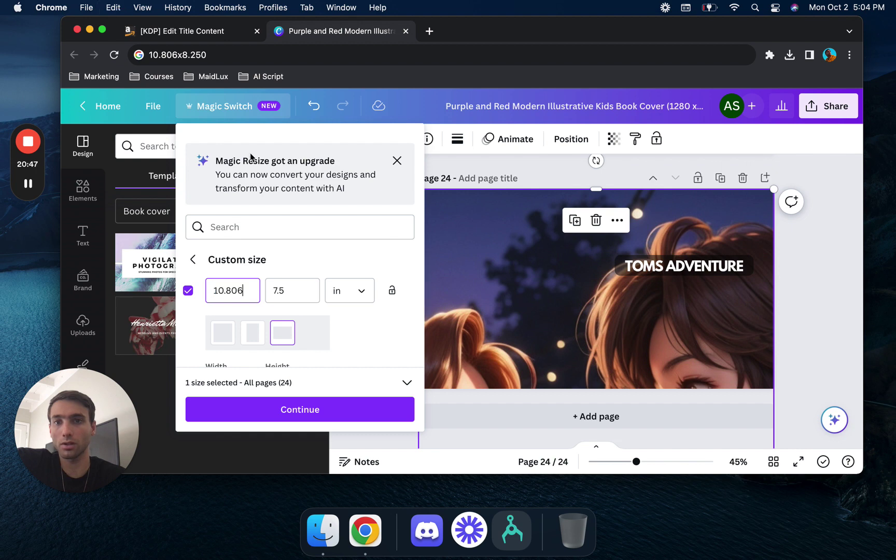
- Set the height to 8.25 and resize a copy to 10.806 × 8.25 in
left_click_drag(216, 48, 184, 54)
key("super+c")
left_click_drag(298, 293, 275, 292)
key("super+v")
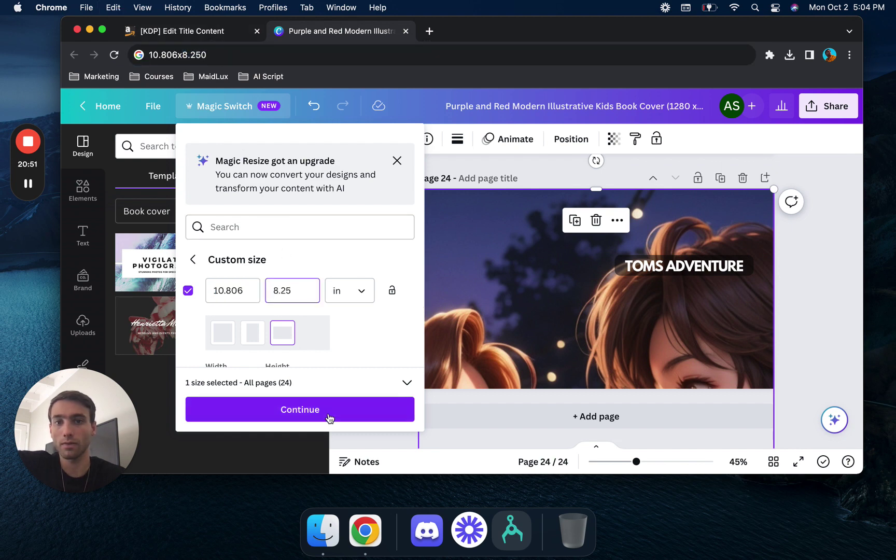
left_click(334, 411)
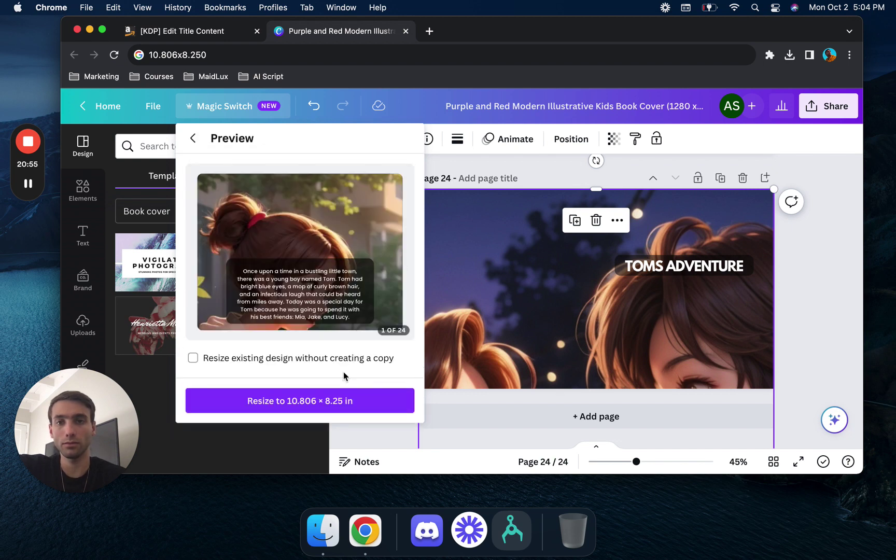
left_click(343, 399)
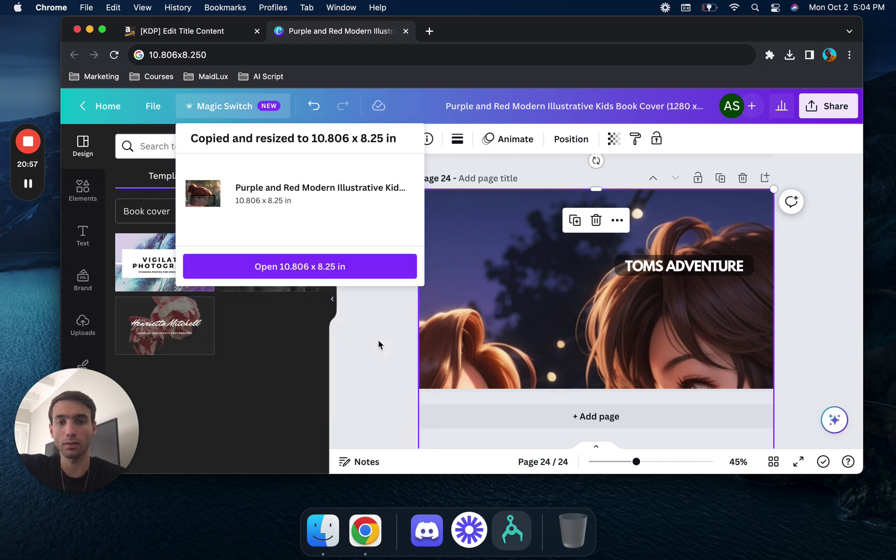
- Open the resized copy and set its download to PDF Print with the CMYK colour profile
left_click(362, 269)
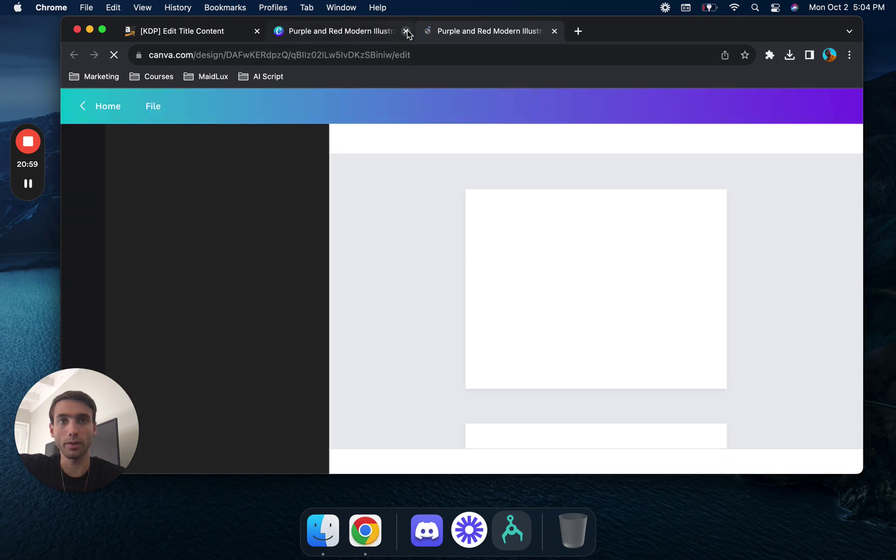
left_click(406, 30)
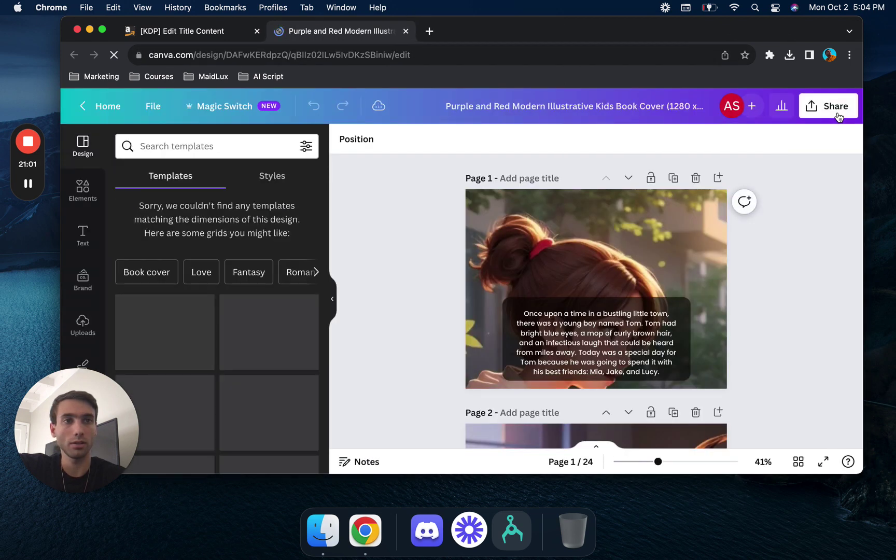
left_click(836, 112)
left_click(709, 415)
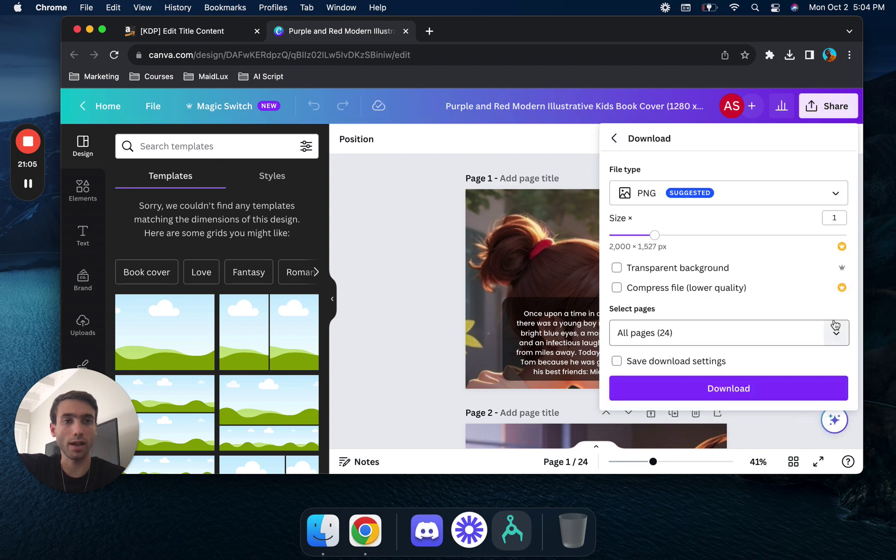
left_click(837, 197)
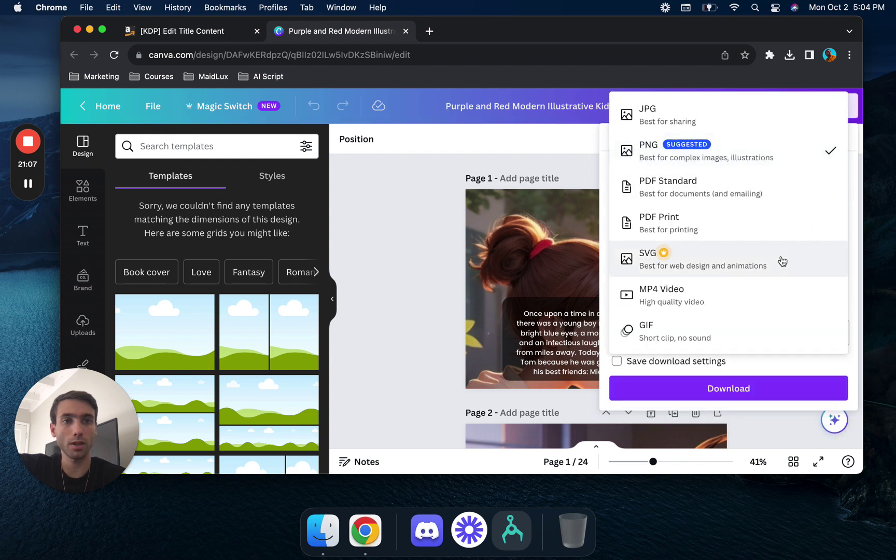
left_click(778, 222)
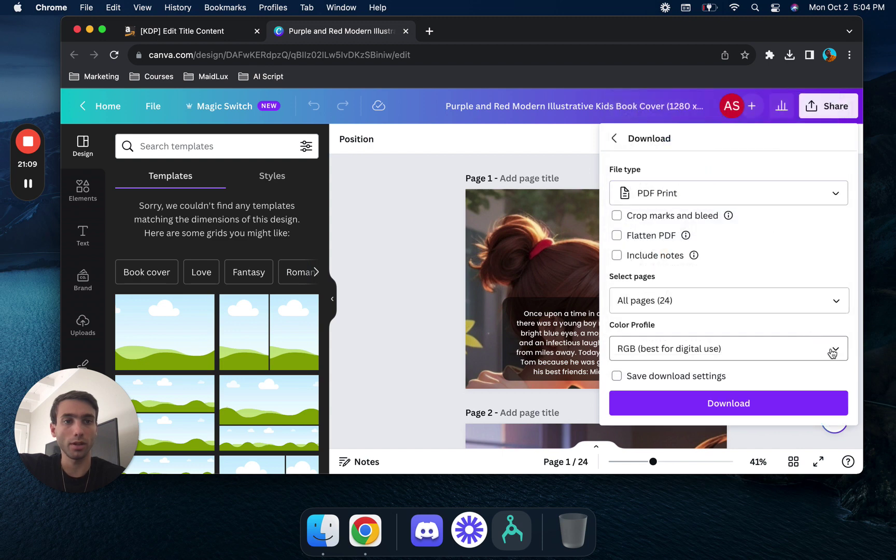
left_click(833, 353)
left_click(723, 408)
- Limit the download to Page 24 only and confirm the selection
scroll(781, 322, "down", 2)
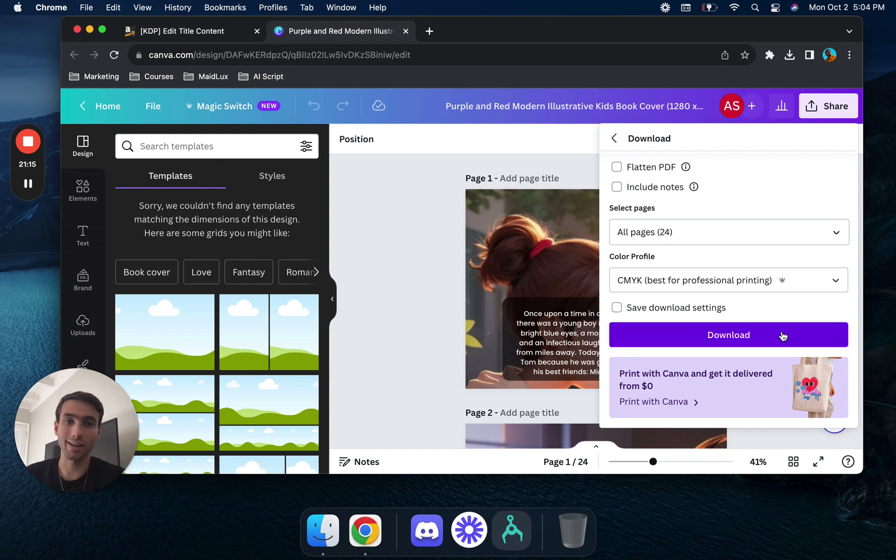
left_click(832, 233)
left_click(836, 269)
scroll(801, 322, "down", 15)
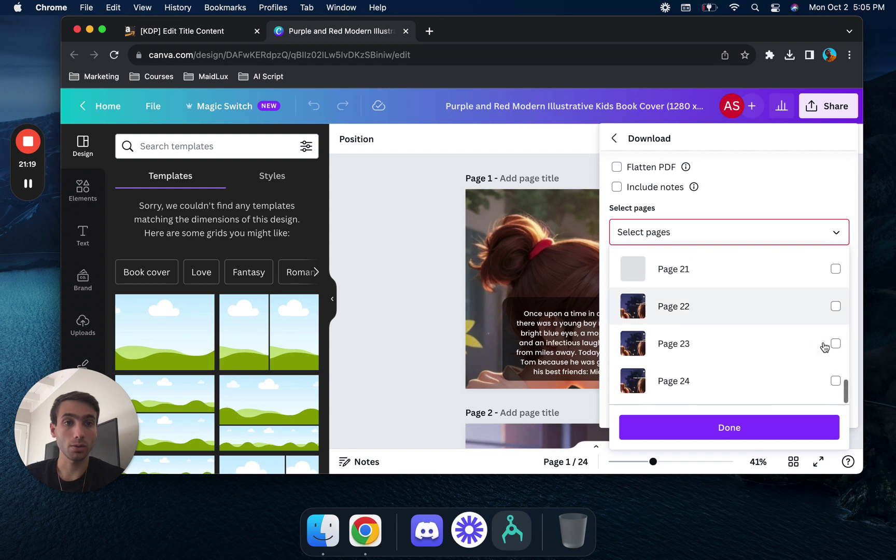
left_click(837, 382)
left_click(799, 431)
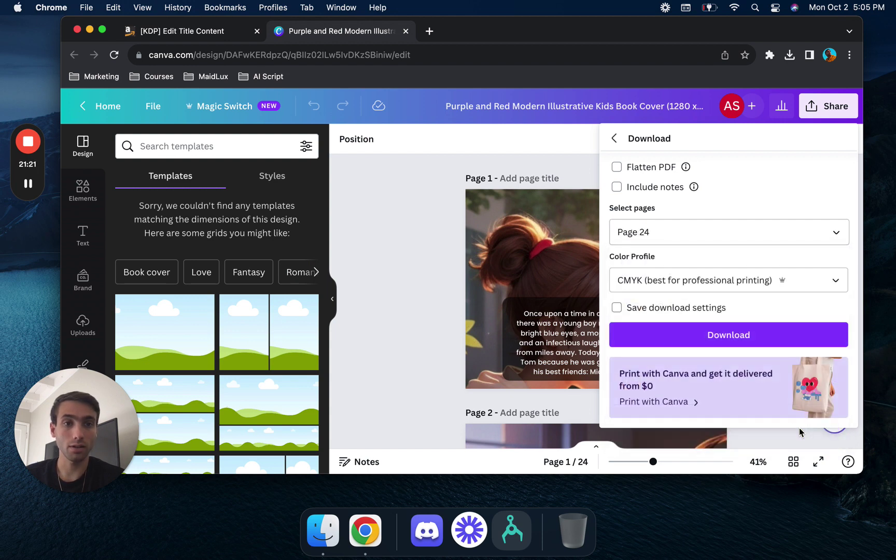
- Start the Page 24 print-PDF download in Canva and return to the KDP content page
left_click(762, 344)
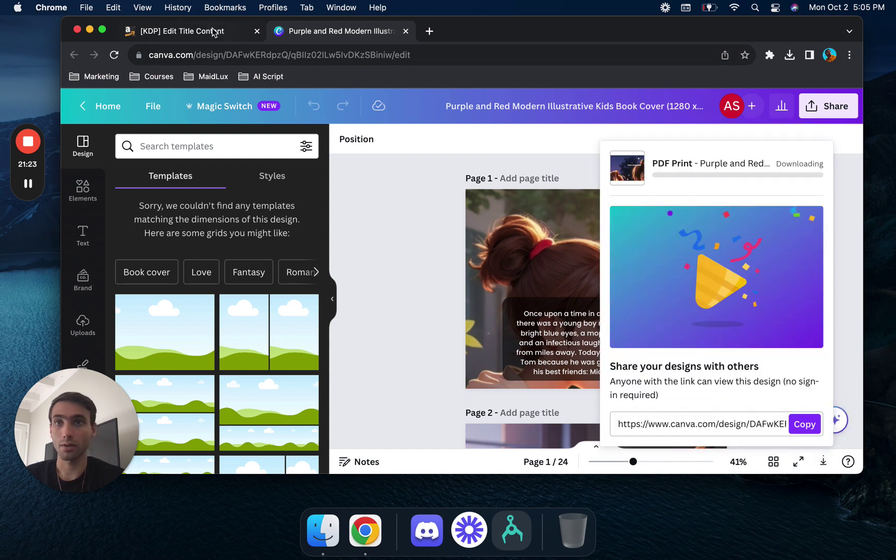
left_click(212, 32)
scroll(440, 294, "down", 20)
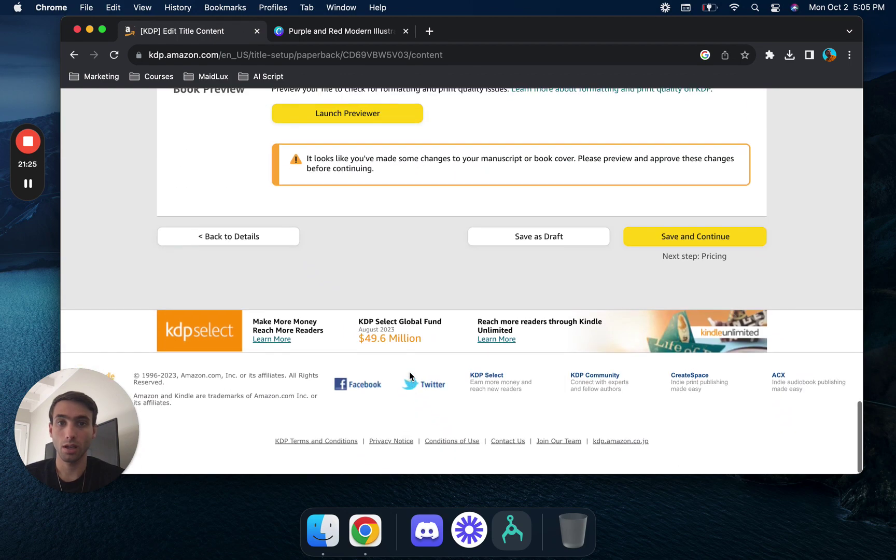
scroll(410, 376, "up", 3)
scroll(410, 376, "up", 7)
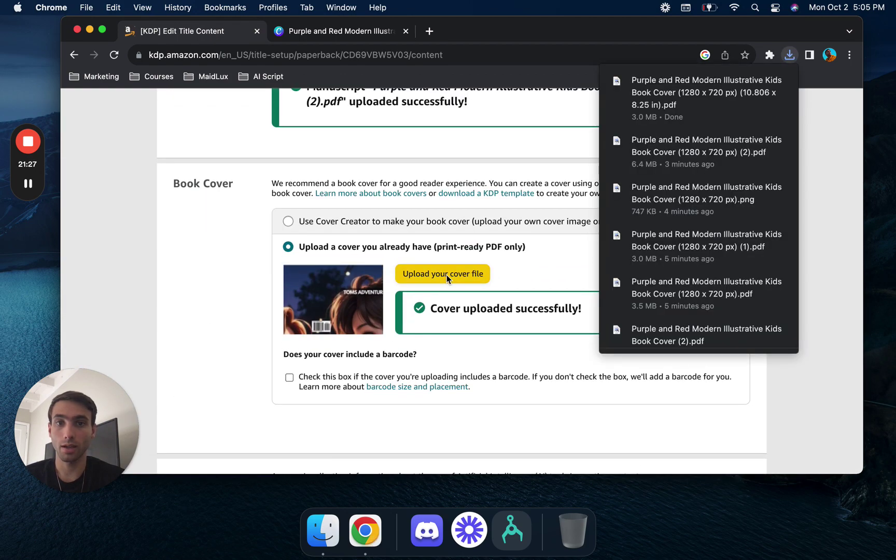
- Preview the downloaded 1280 x 720 px and 10.806 x 8.25 in PDFs, then cancel the picker
left_click(446, 274)
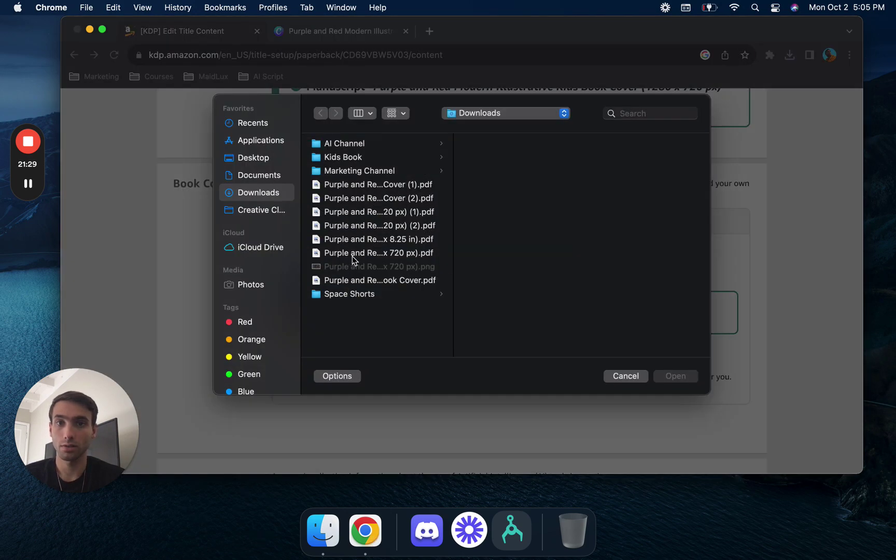
left_click(360, 184)
left_click(366, 210)
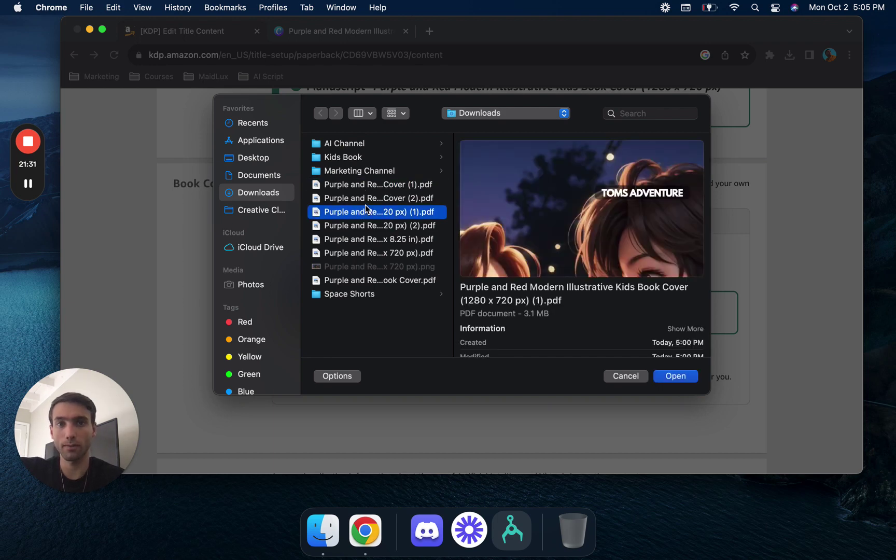
left_click(372, 238)
left_click(373, 230)
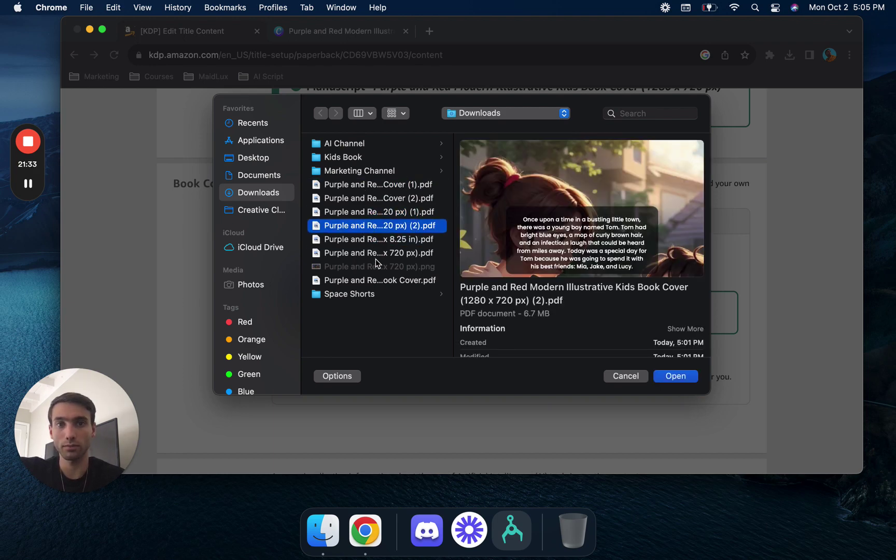
left_click(379, 254)
left_click(627, 379)
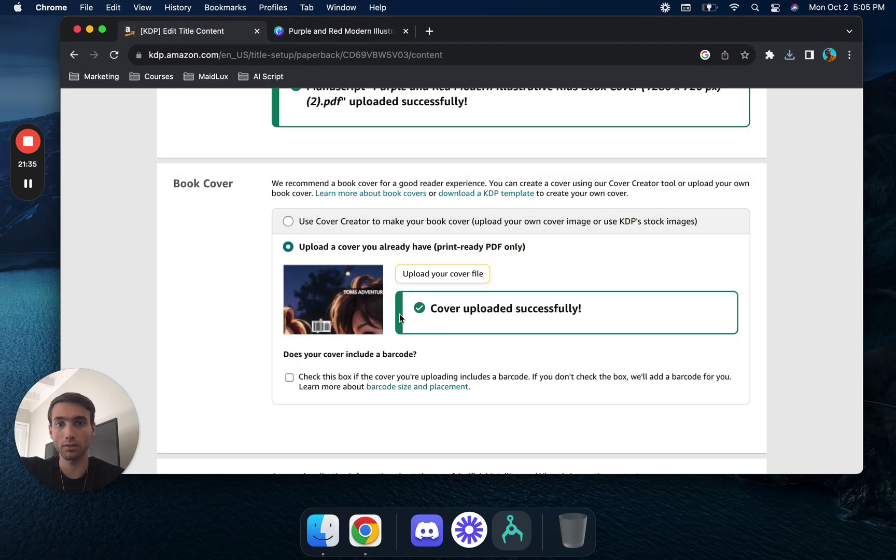
- Compare the Kids Book Cover and other cover PDF previews again, then close the chooser unchosen
left_click(445, 274)
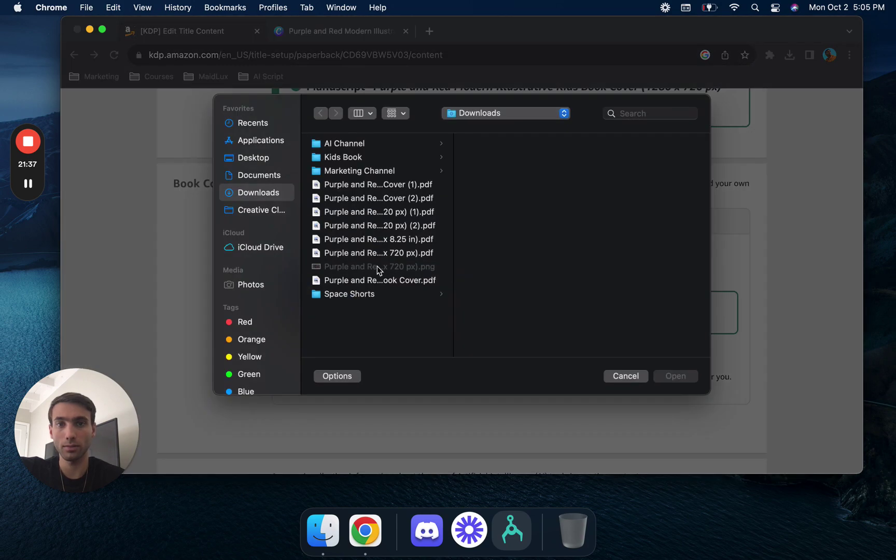
left_click(403, 281)
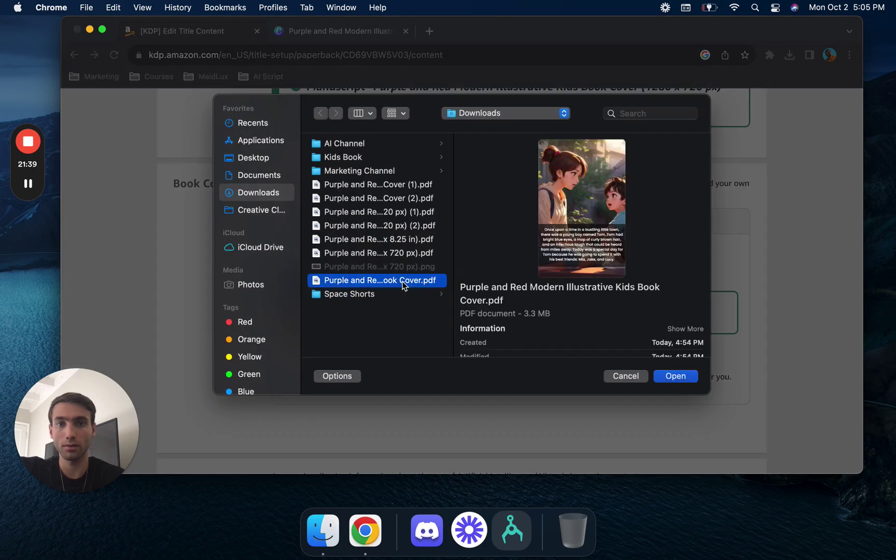
left_click(396, 254)
left_click(400, 240)
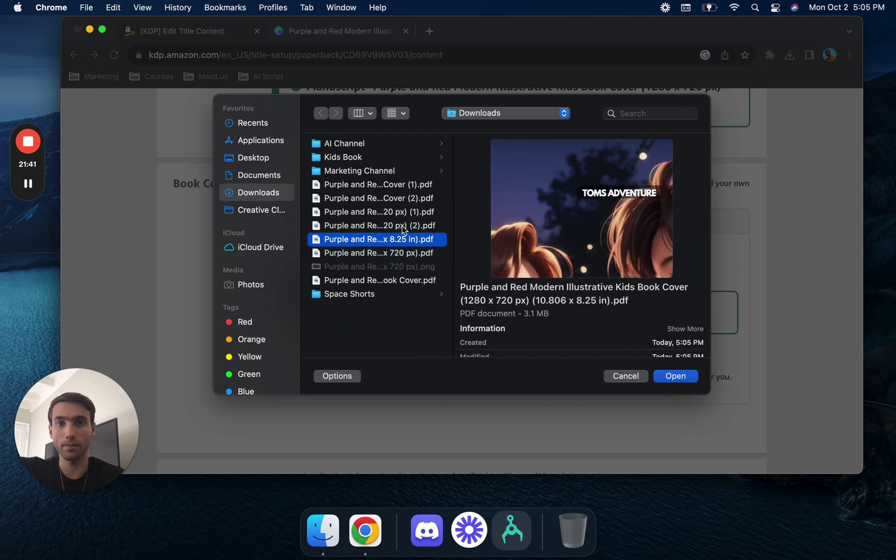
left_click(404, 228)
left_click(405, 240)
left_click(405, 212)
left_click(404, 198)
left_click(405, 213)
left_click(405, 226)
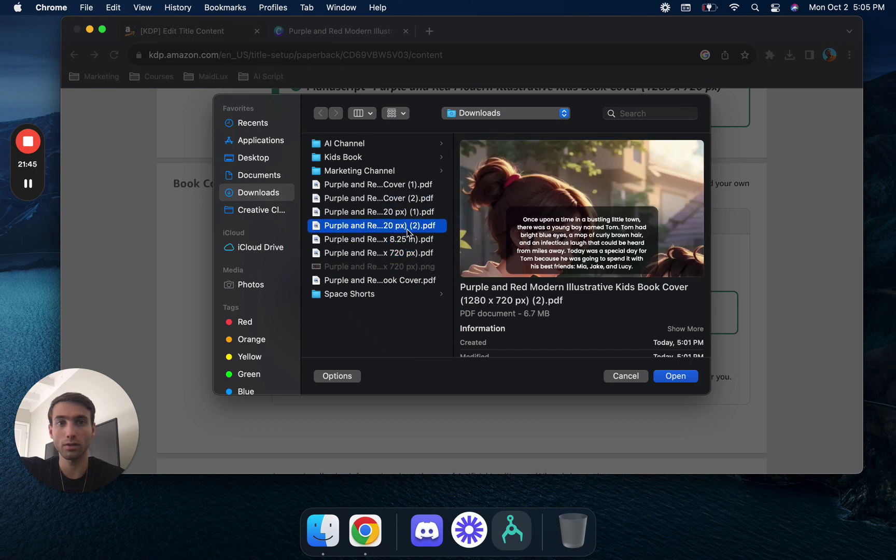
left_click(408, 219)
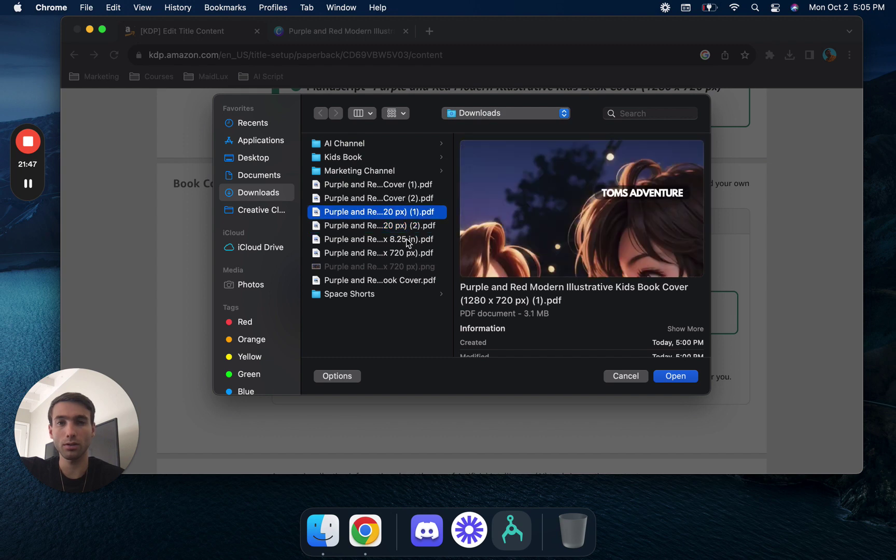
left_click(408, 239)
left_click(406, 216)
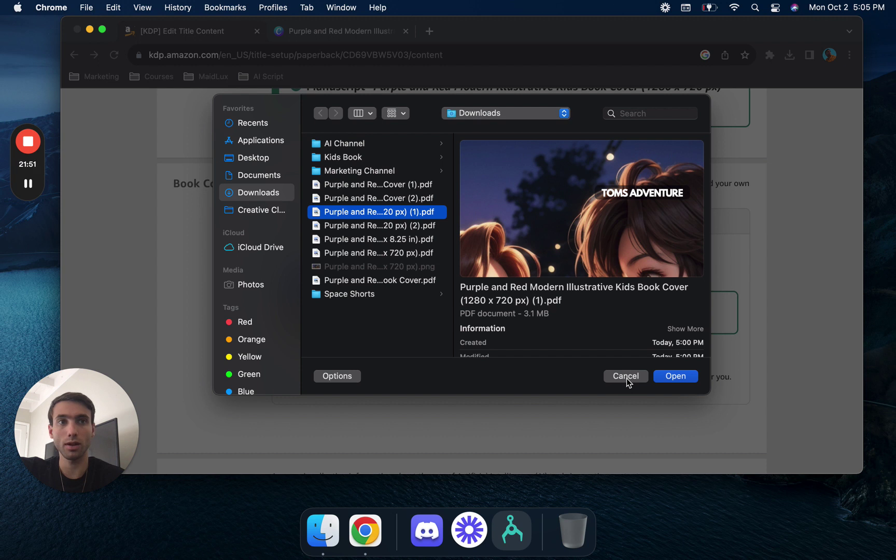
left_click(410, 189)
left_click(410, 202)
left_click(410, 217)
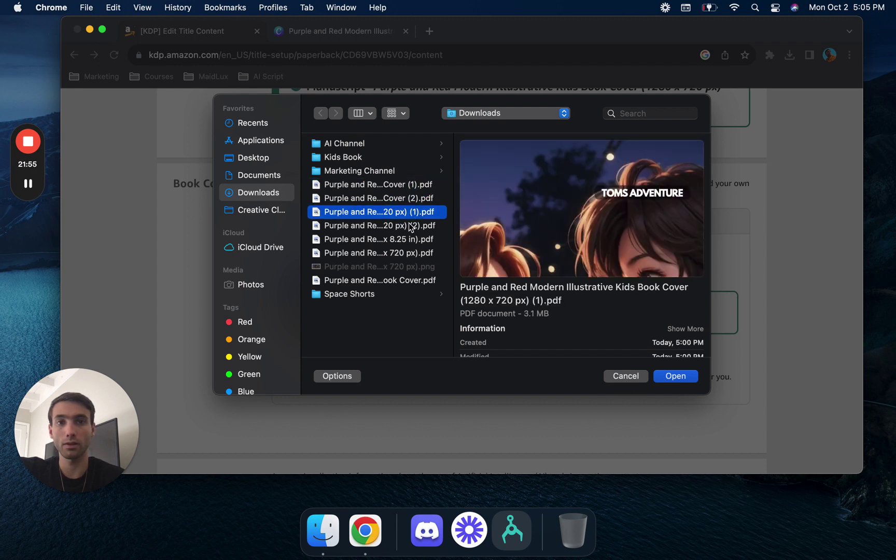
left_click(410, 227)
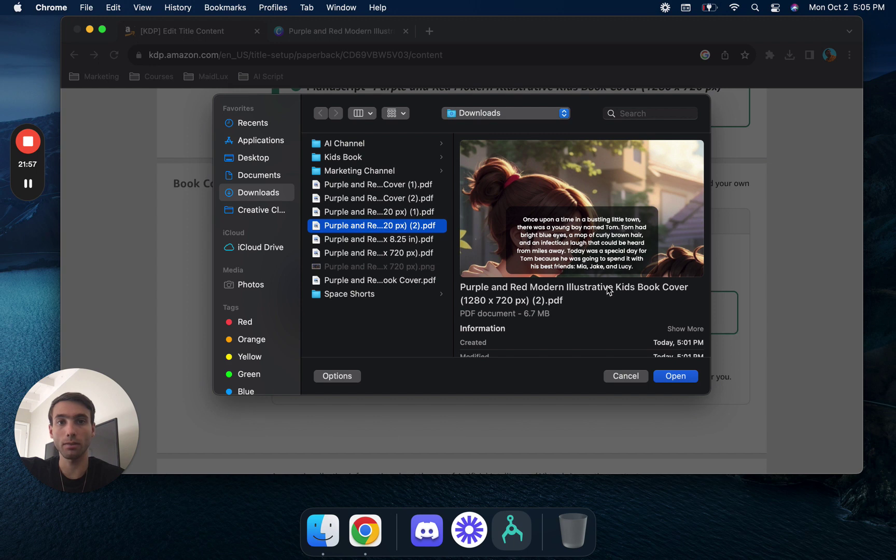
left_click(593, 257)
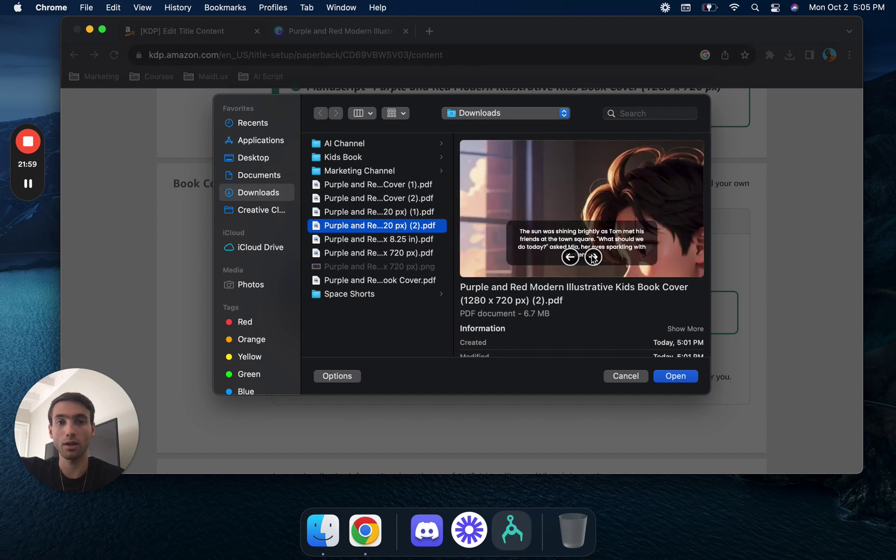
left_click(635, 376)
- Set the Canva download to PDF Print with only Page 24 selected
left_click(358, 32)
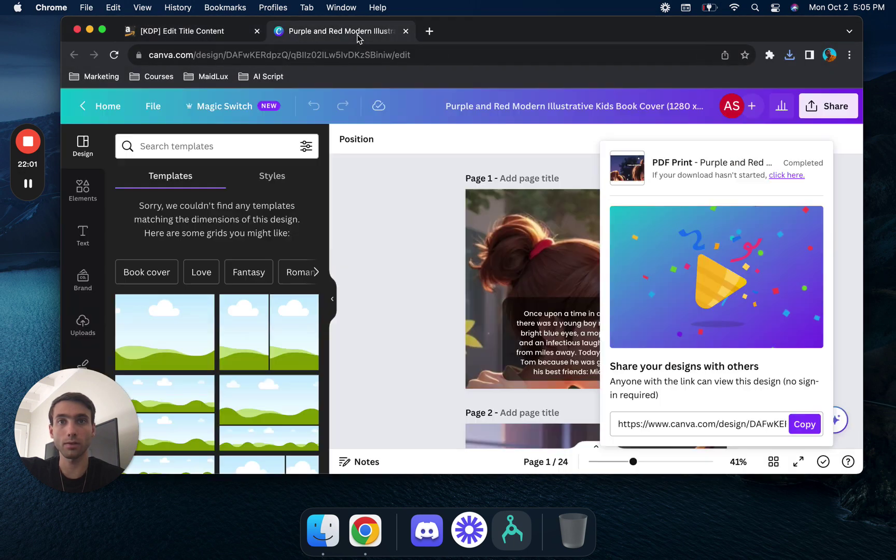
left_click(830, 106)
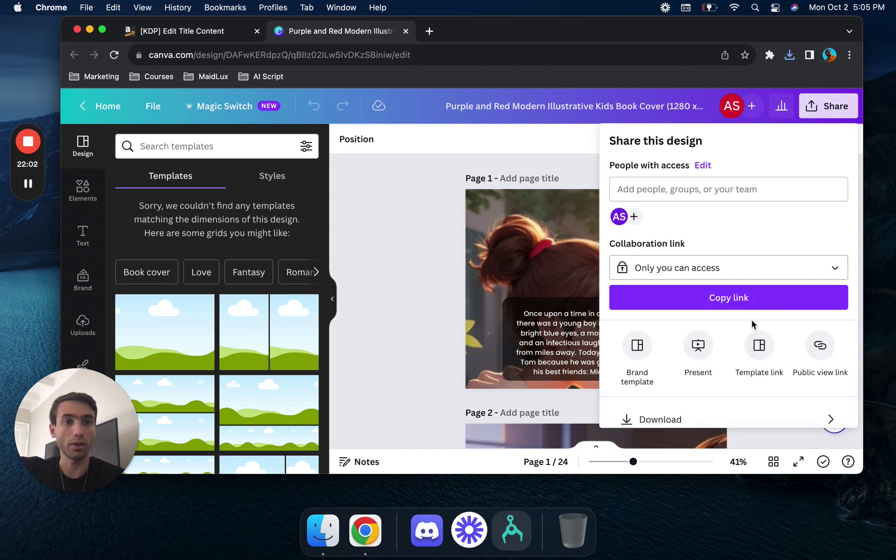
left_click(724, 411)
left_click(818, 202)
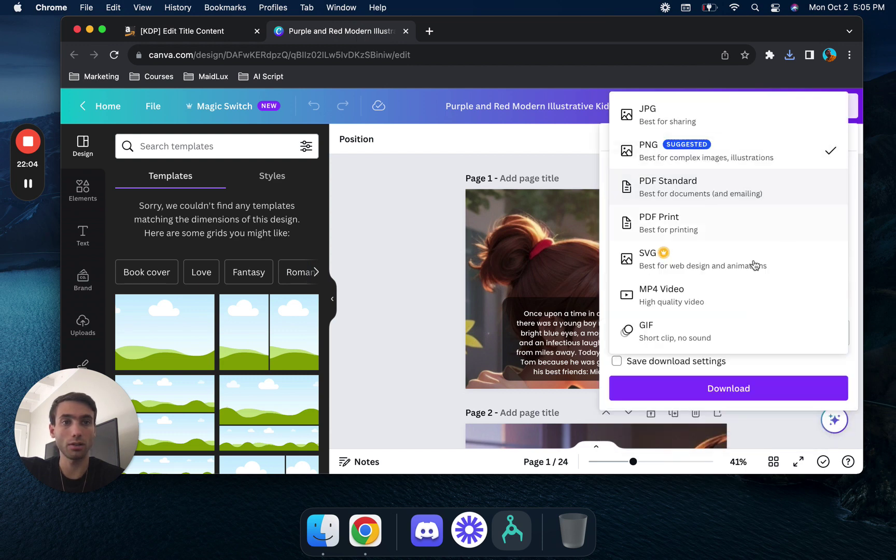
left_click(758, 231)
left_click(836, 303)
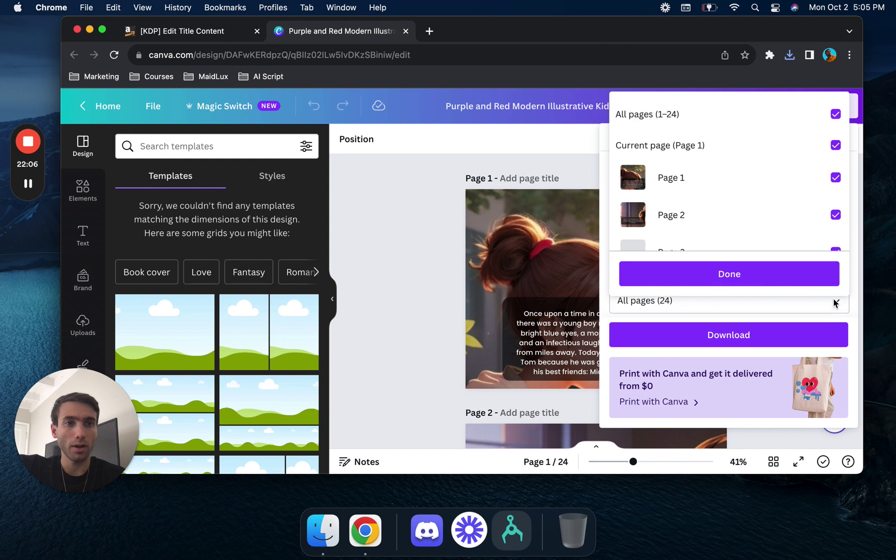
left_click(835, 114)
scroll(802, 225, "down", 10)
left_click(835, 227)
- Move the old Purple and Red exports in Downloads to the Trash
left_click(322, 530)
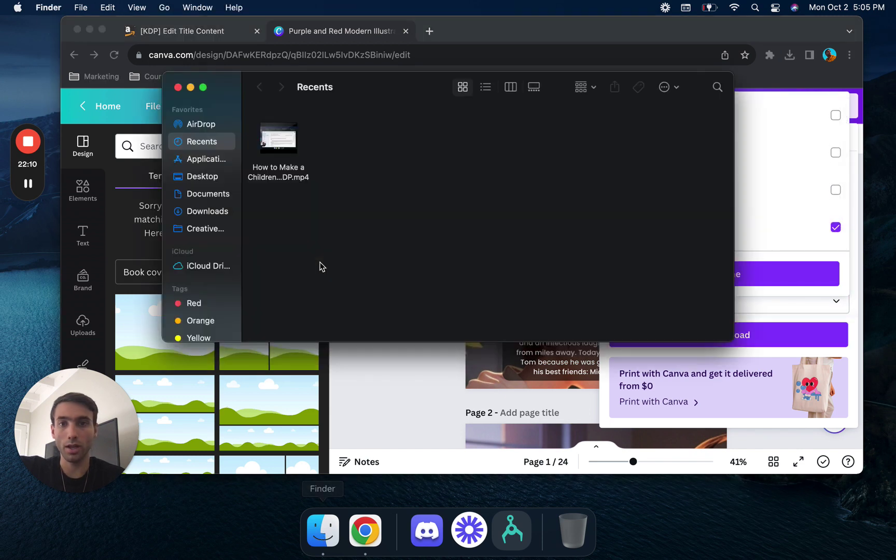
left_click(208, 211)
left_click_drag(446, 335, 692, 144)
right_click(692, 143)
left_click(726, 197)
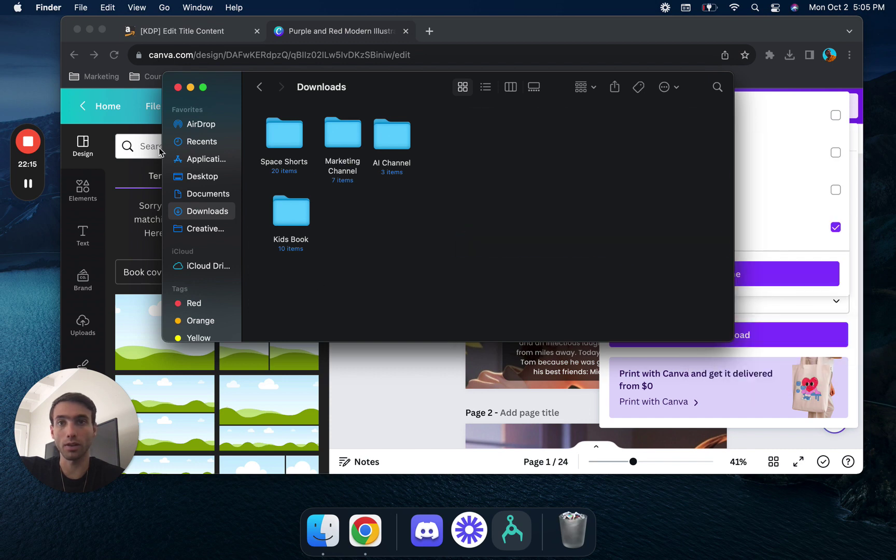
left_click(178, 87)
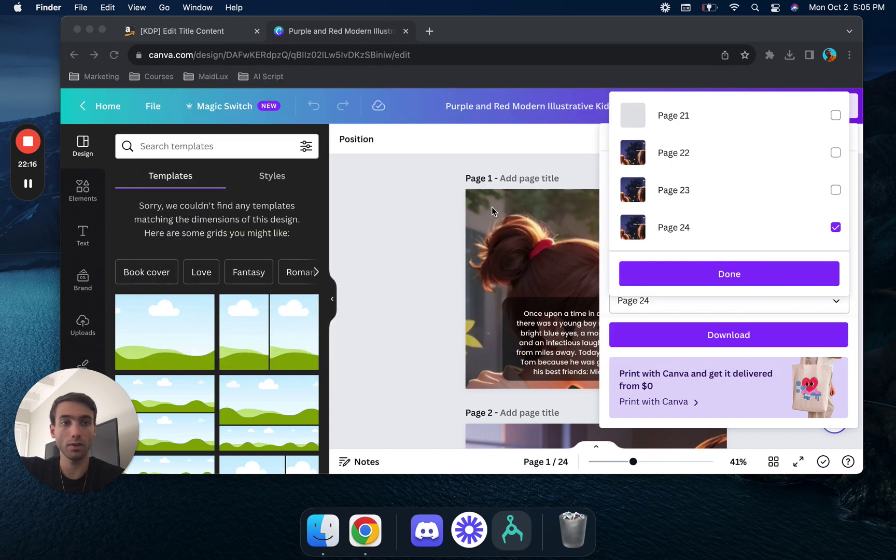
- Confirm the Page 24 selection and download it as a print PDF
left_click(742, 275)
left_click(756, 276)
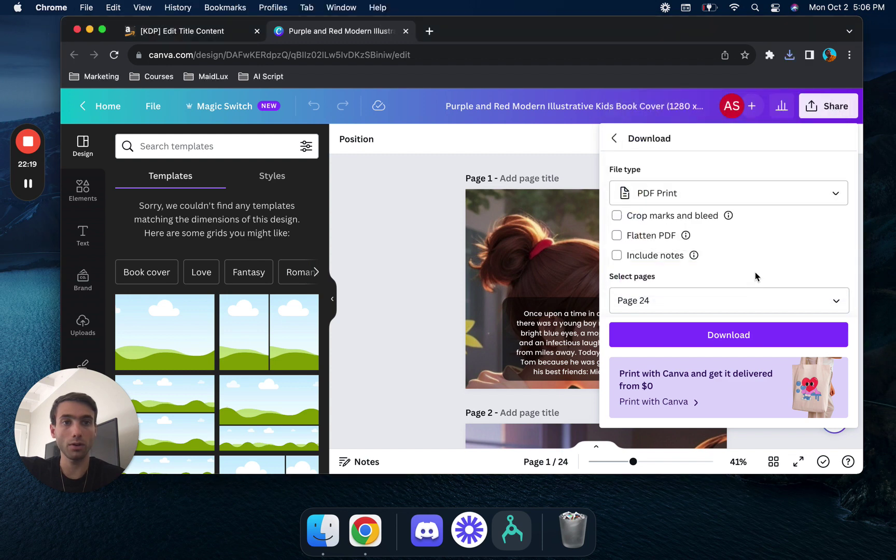
left_click(736, 338)
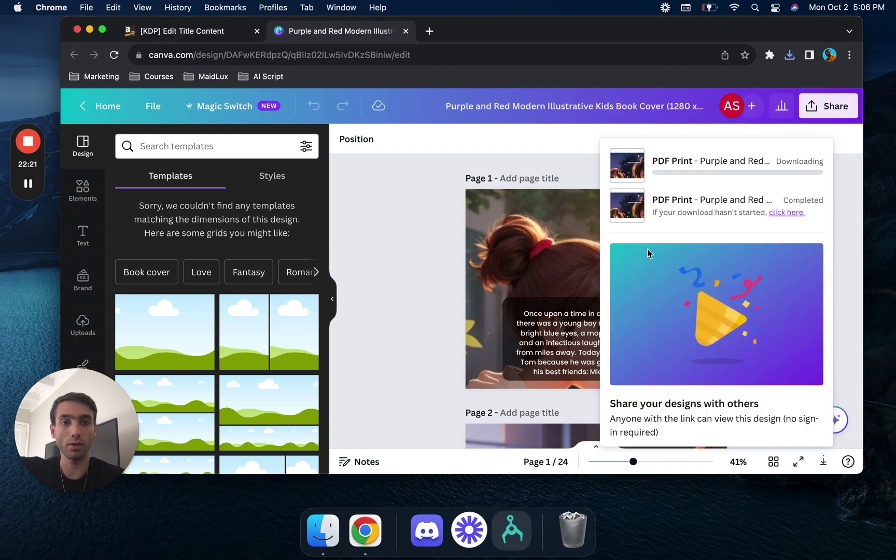
- Close the Canva tab and upload the new 10.806 x 8.25 in cover PDF to KDP
left_click(405, 31)
left_click(428, 273)
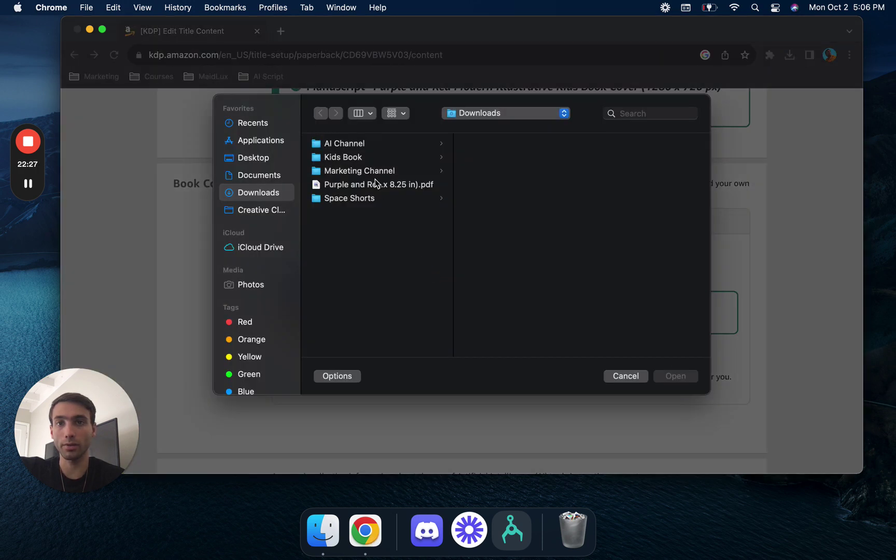
left_click(376, 185)
left_click(681, 372)
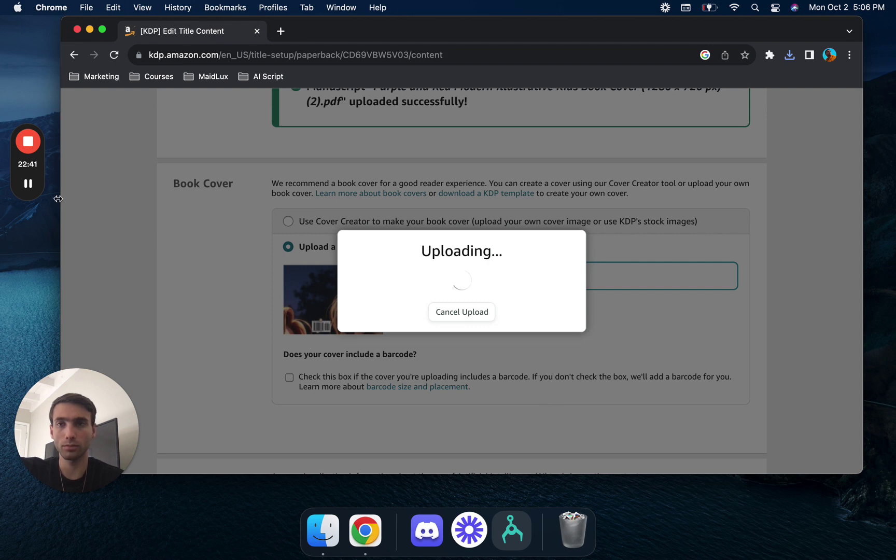
scroll(180, 289, "up", 1)
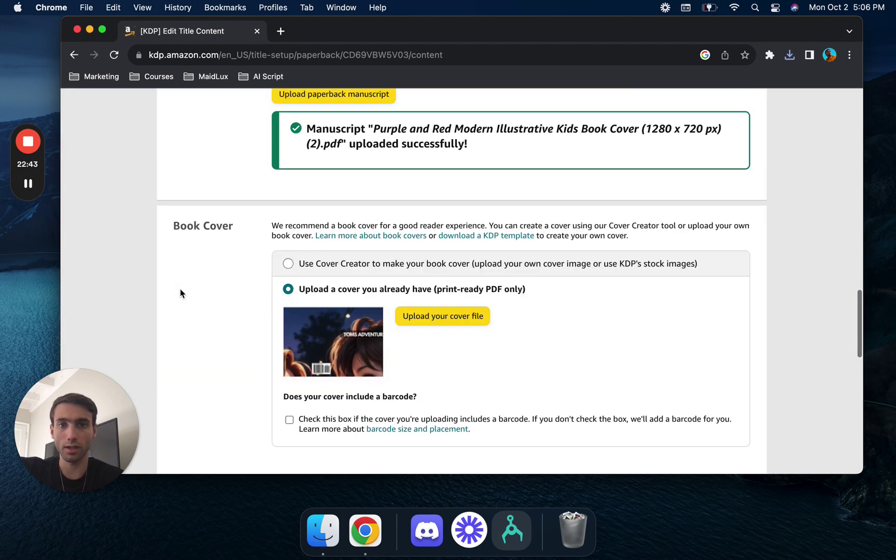
scroll(181, 291, "down", 12)
- Confirm the content answers are accurate and launch the print previewer
scroll(288, 220, "up", 3)
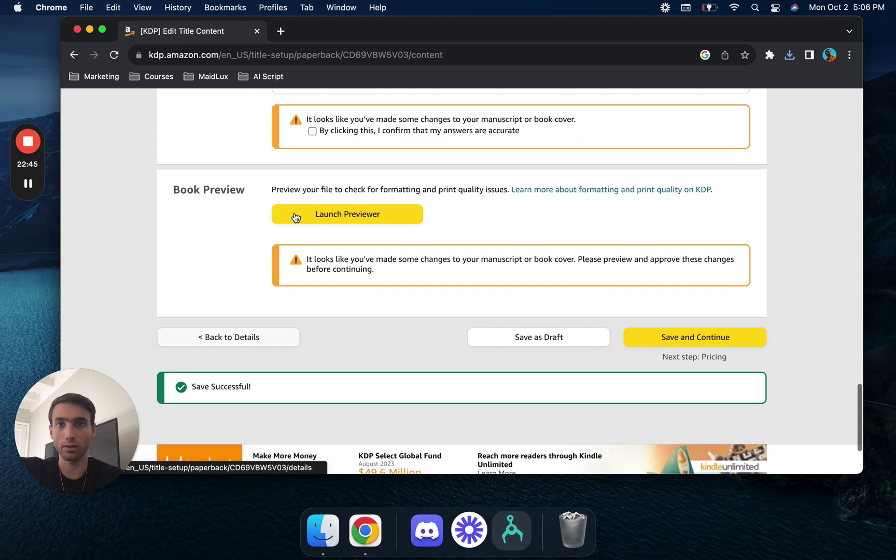
scroll(296, 217, "up", 1)
left_click(312, 146)
left_click(348, 228)
- Let KDP scale the interior to the 5.25 x 8 in trim size and approve the preview
left_click(28, 183)
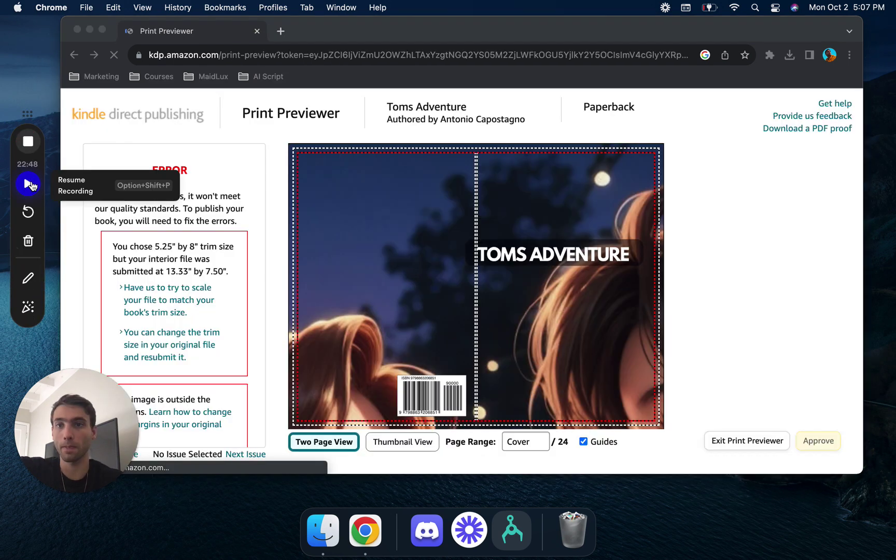
left_click(29, 184)
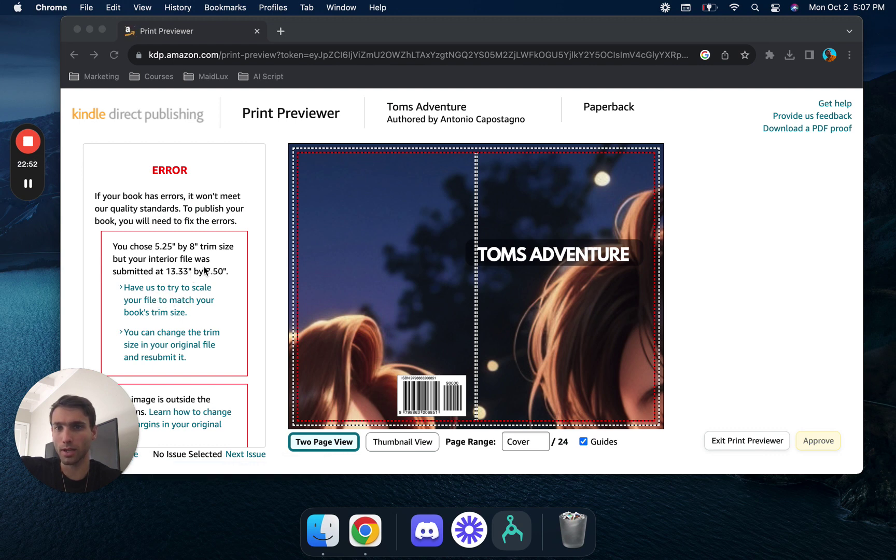
left_click(205, 270)
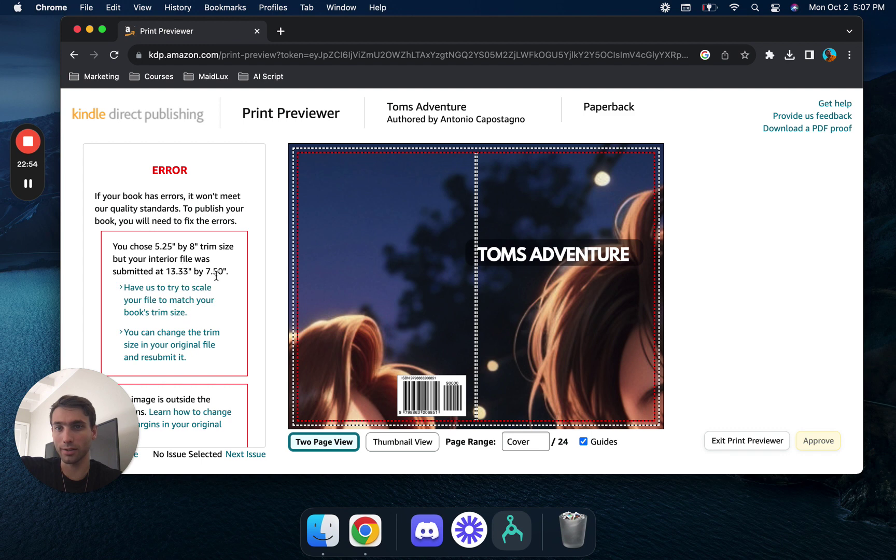
left_click(205, 308)
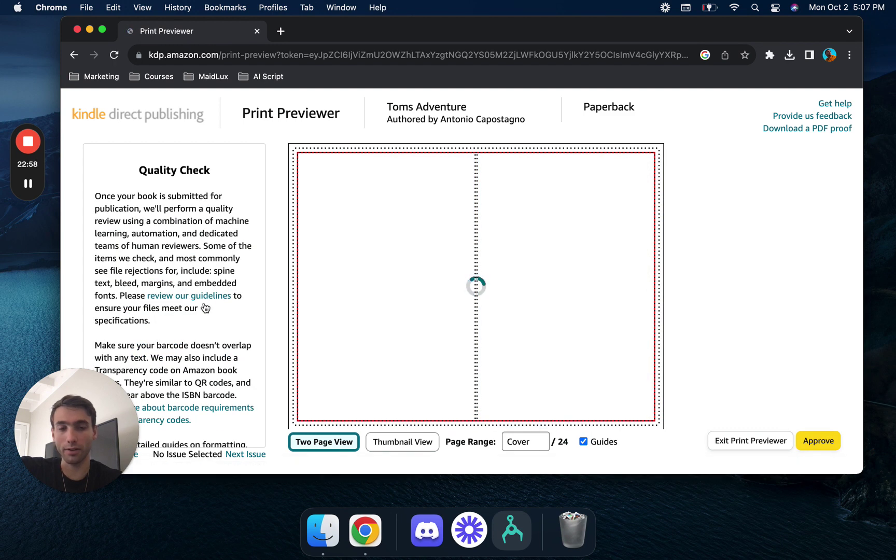
mouse_move(632, 265)
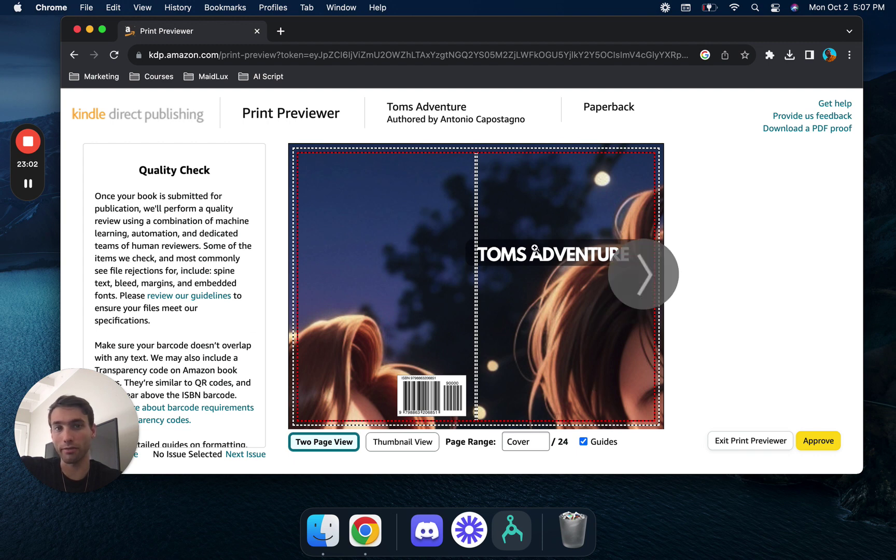
mouse_move(491, 258)
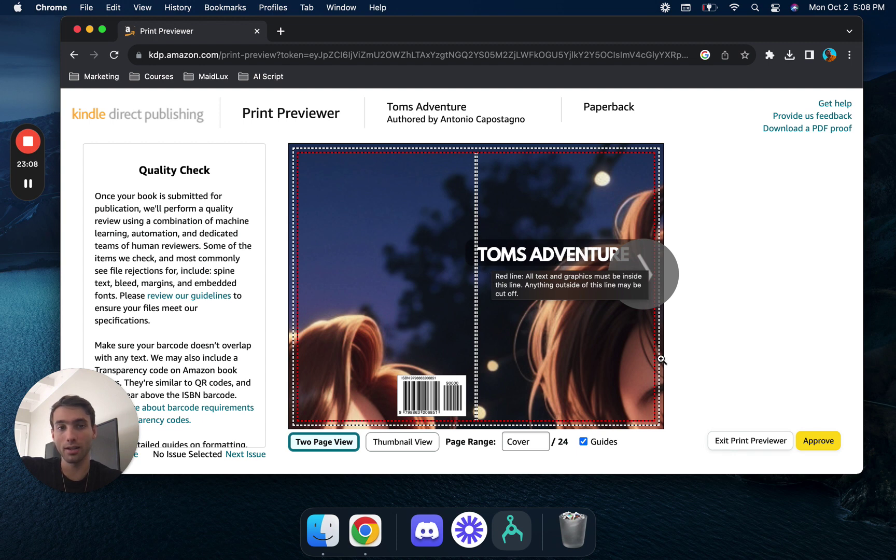
left_click(820, 443)
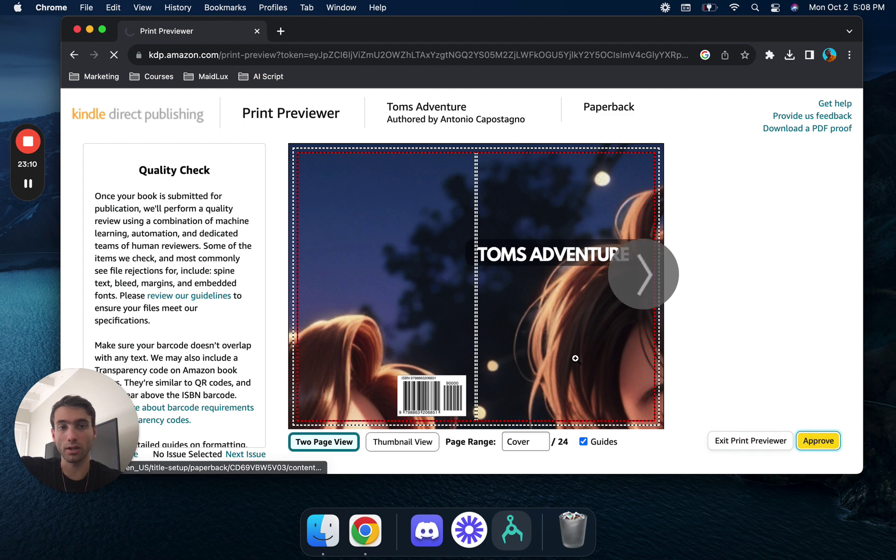
mouse_move(576, 358)
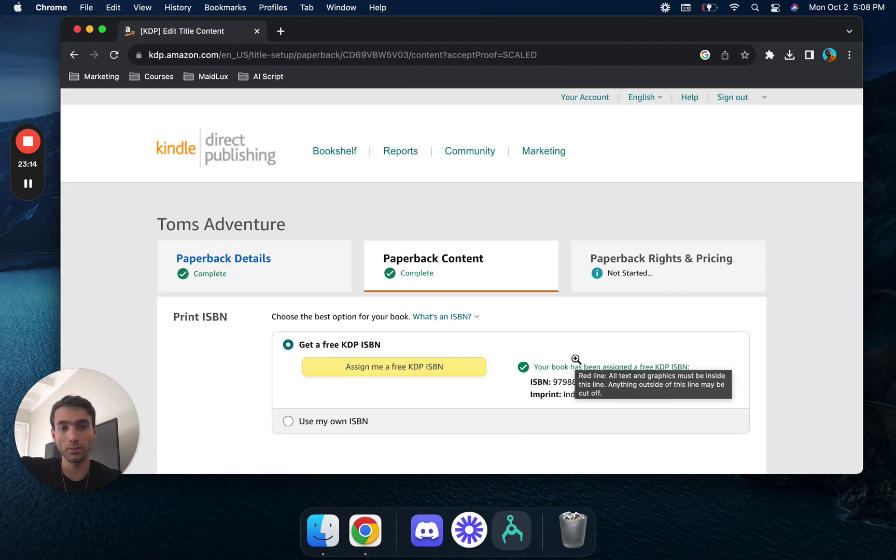
- Save the content and enter a $10 Amazon.com list price, yielding a $2.40 royalty
scroll(575, 359, "down", 15)
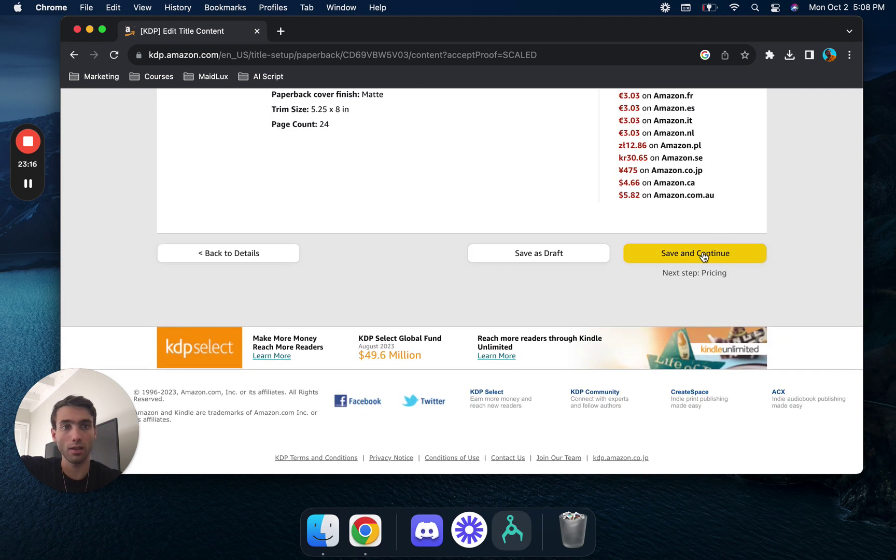
left_click(697, 255)
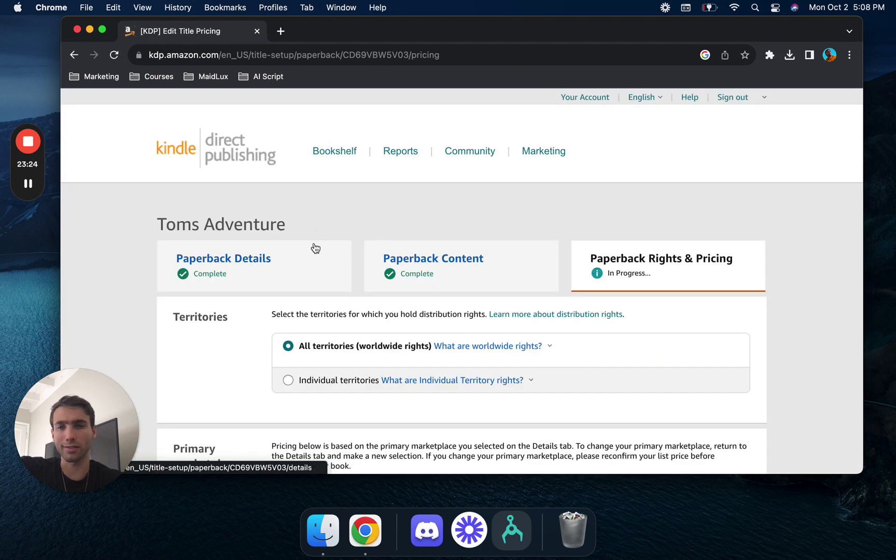
scroll(305, 347, "down", 10)
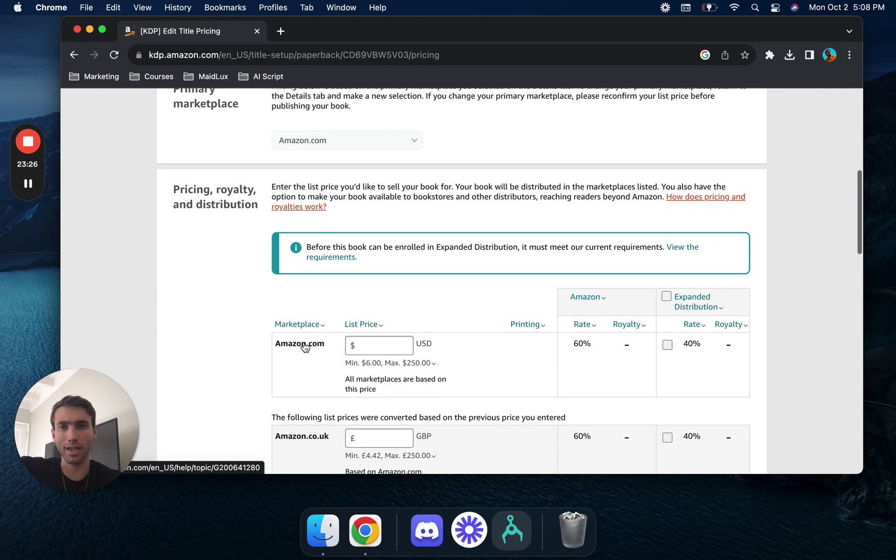
scroll(304, 343, "down", 3)
left_click(373, 243)
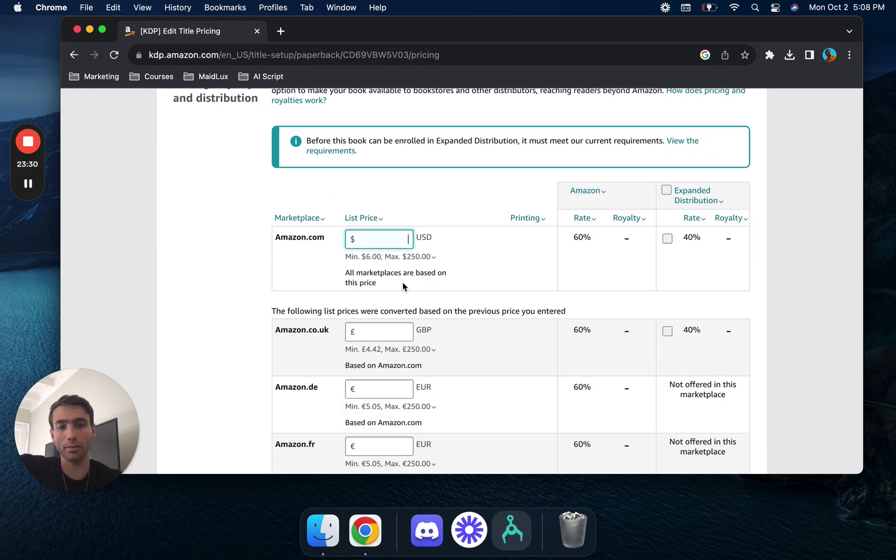
type("10")
left_click(510, 283)
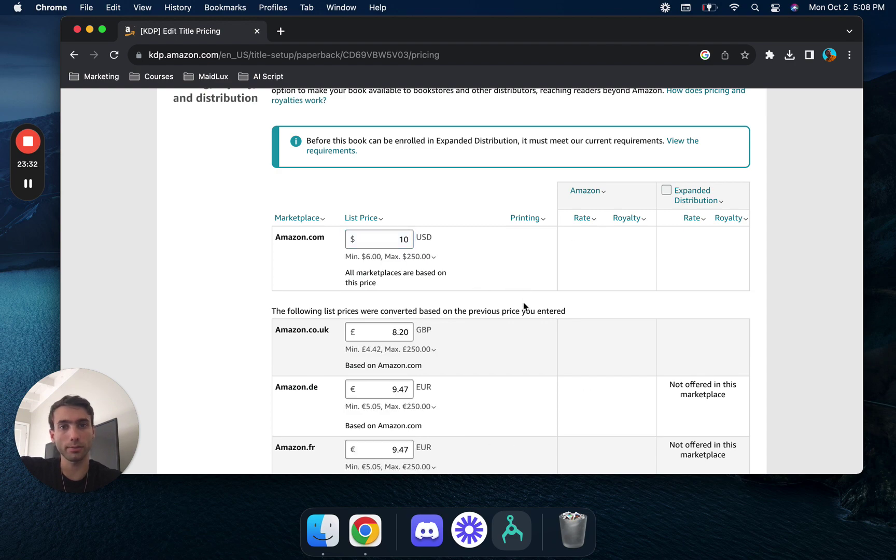
scroll(523, 306, "down", 10)
scroll(523, 304, "down", 15)
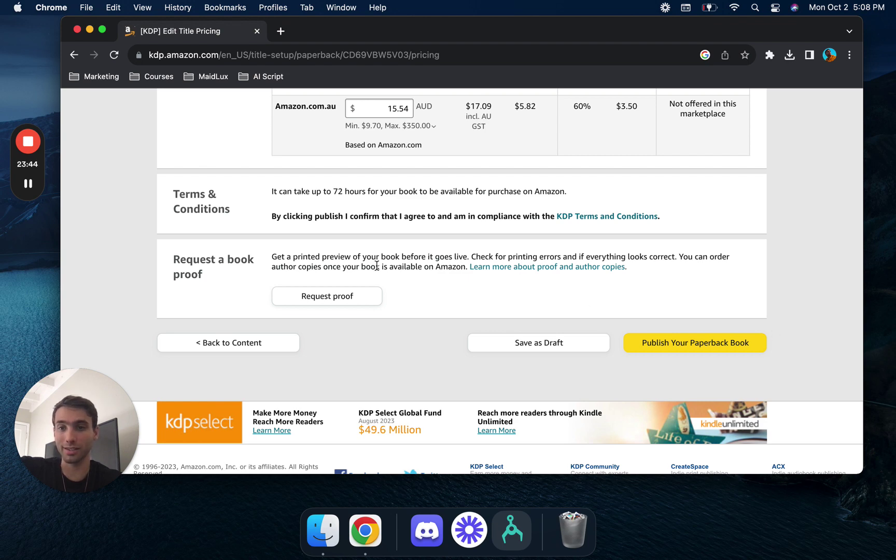
scroll(430, 219, "up", 15)
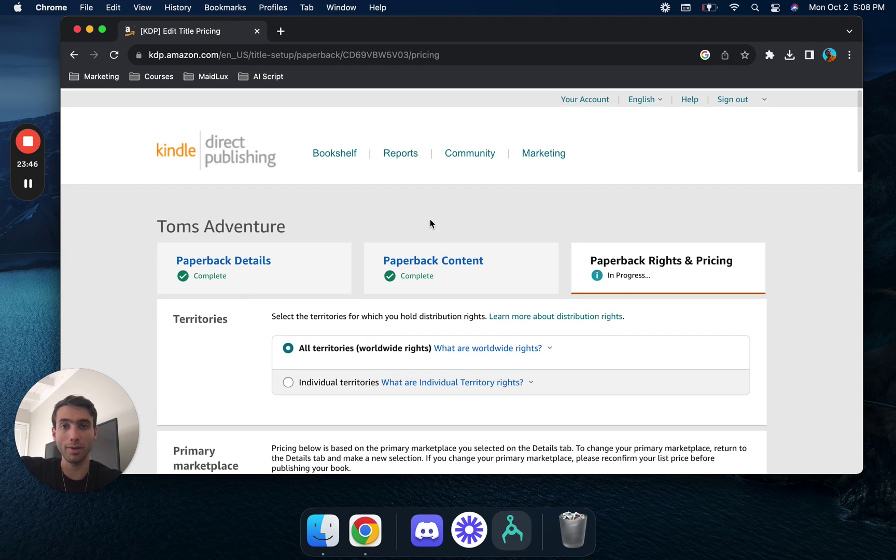